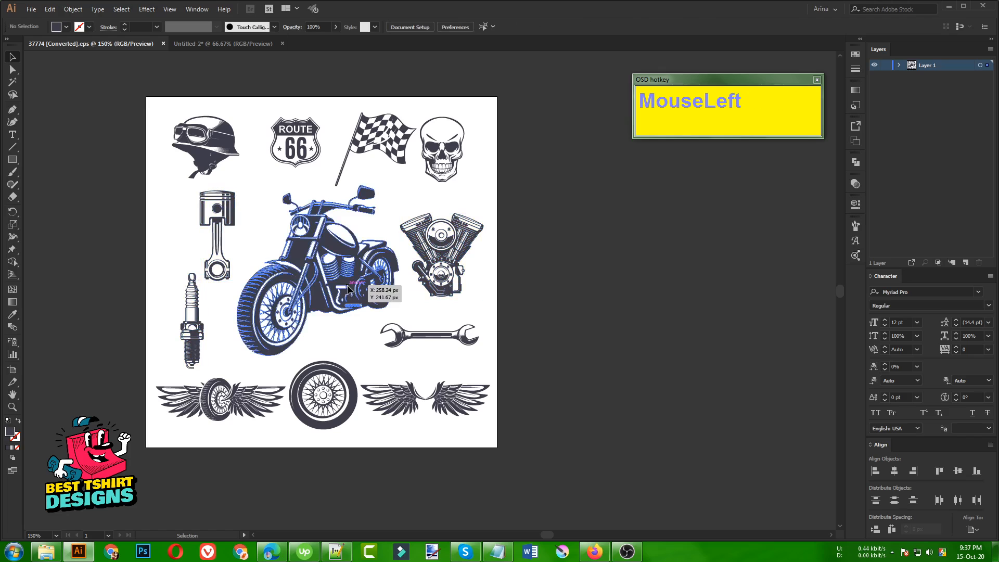
pyautogui.click(354, 344)
pyautogui.moveTo(353, 345)
pyautogui.mouseDown()
pyautogui.moveTo(319, 309)
pyautogui.moveTo(272, 191)
pyautogui.moveTo(268, 213)
pyautogui.moveTo(358, 336)
pyautogui.moveTo(265, 188)
pyautogui.moveTo(255, 202)
pyautogui.moveTo(373, 348)
pyautogui.moveTo(327, 307)
pyautogui.moveTo(277, 205)
pyautogui.moveTo(355, 335)
pyautogui.mouseUp()
pyautogui.click(267, 216)
pyautogui.click(361, 345)
pyautogui.click(353, 342)
pyautogui.click(264, 211)
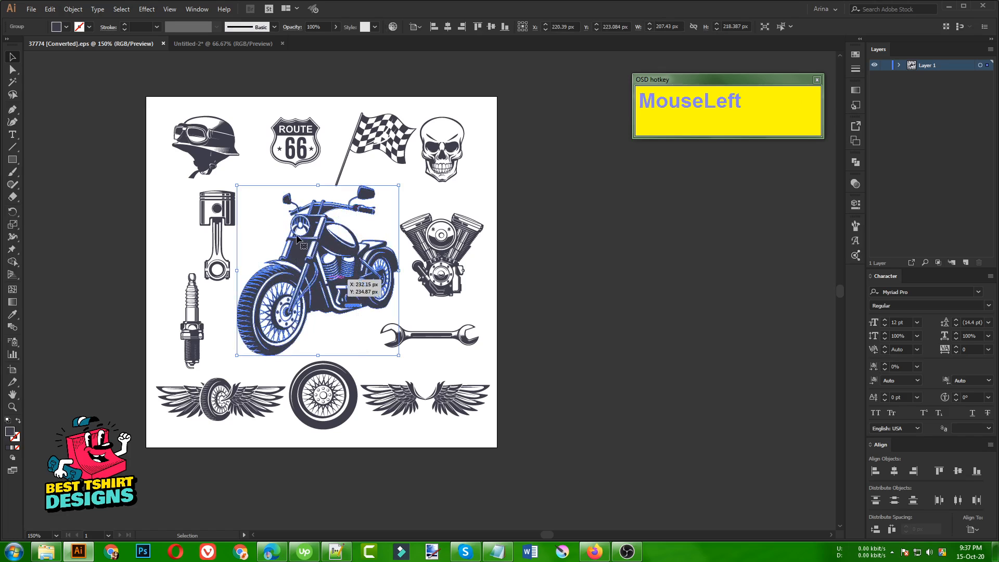
pyautogui.click(276, 223)
pyautogui.moveTo(265, 201)
pyautogui.mouseDown()
pyautogui.moveTo(368, 344)
pyautogui.moveTo(269, 198)
pyautogui.mouseUp()
pyautogui.moveTo(274, 223); pyautogui.dragTo(272, 194)
pyautogui.click(341, 322)
pyautogui.click(364, 340)
pyautogui.click(276, 226)
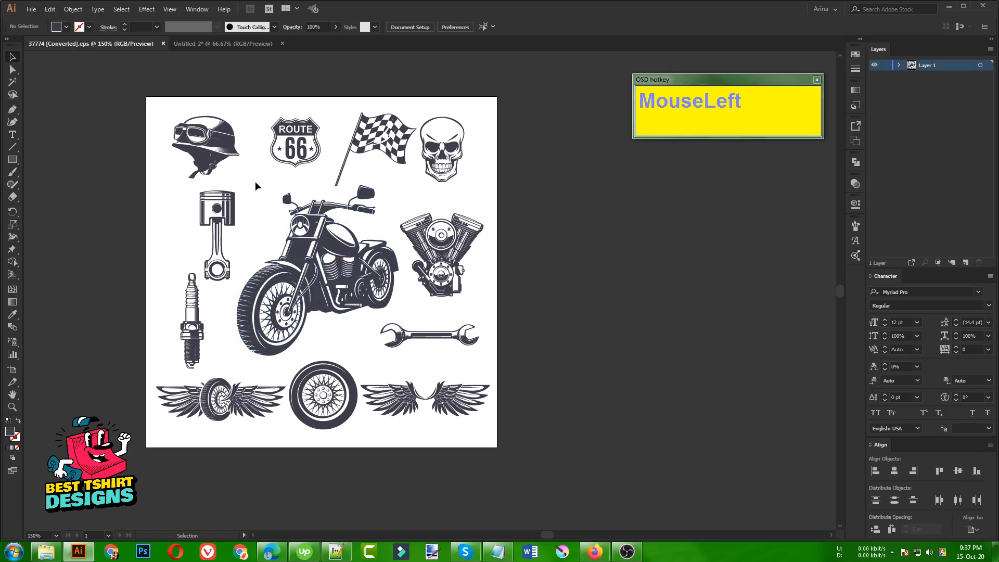
# Switch to the Untitled-2 document and shift the whole list of slogan texts slightly left, farther from the grey artwork area.
pyautogui.click(235, 45)
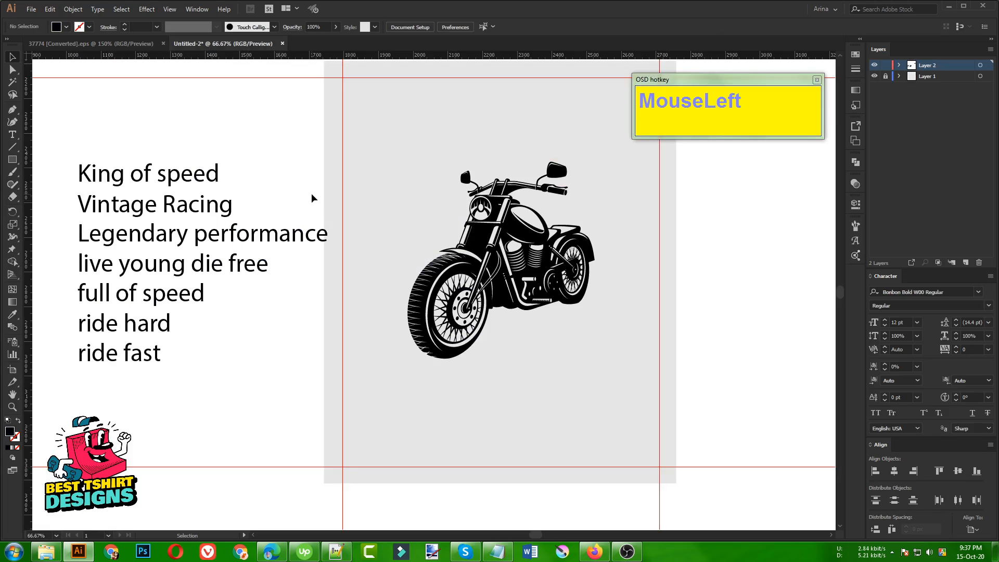
pyautogui.scroll(1, 503, 330)
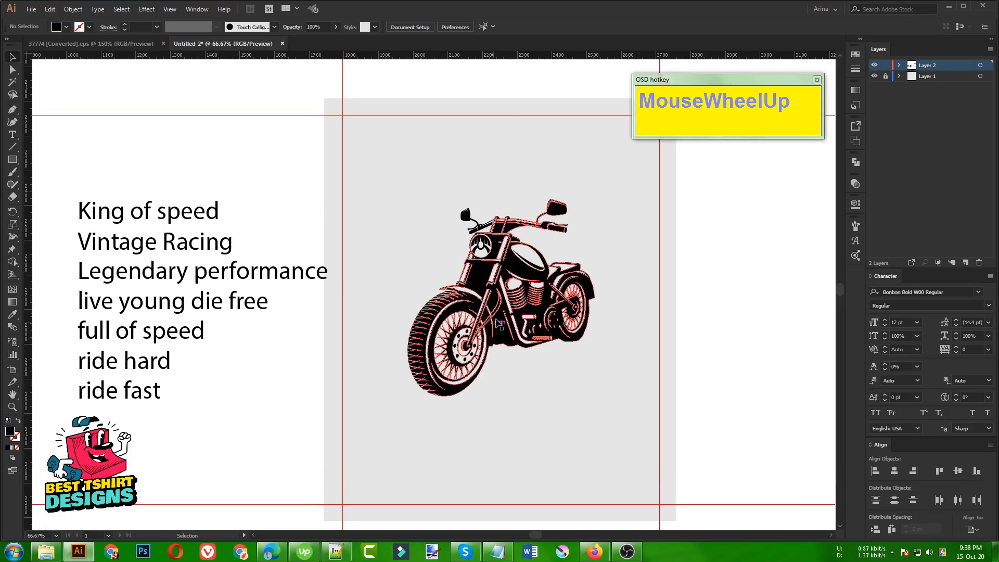
pyautogui.moveTo(594, 248); pyautogui.dragTo(538, 226)
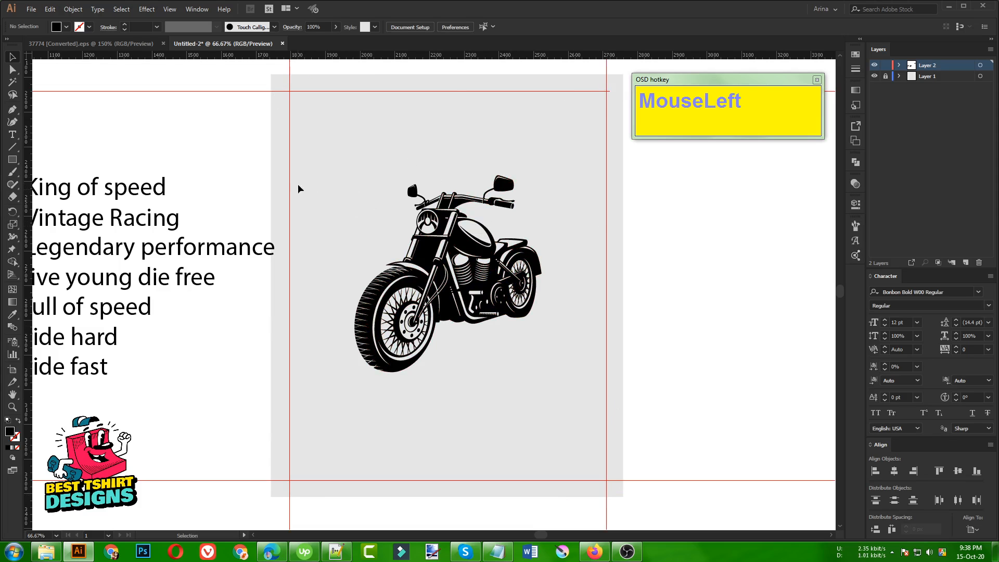
pyautogui.moveTo(320, 342); pyautogui.dragTo(391, 339)
pyautogui.moveTo(225, 123); pyautogui.dragTo(136, 391)
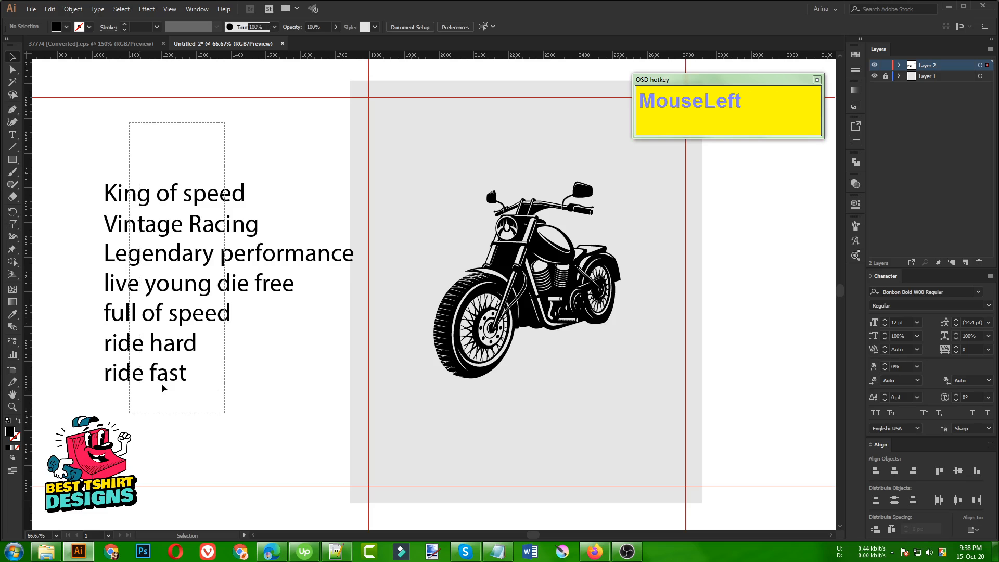
pyautogui.moveTo(192, 289); pyautogui.dragTo(166, 286)
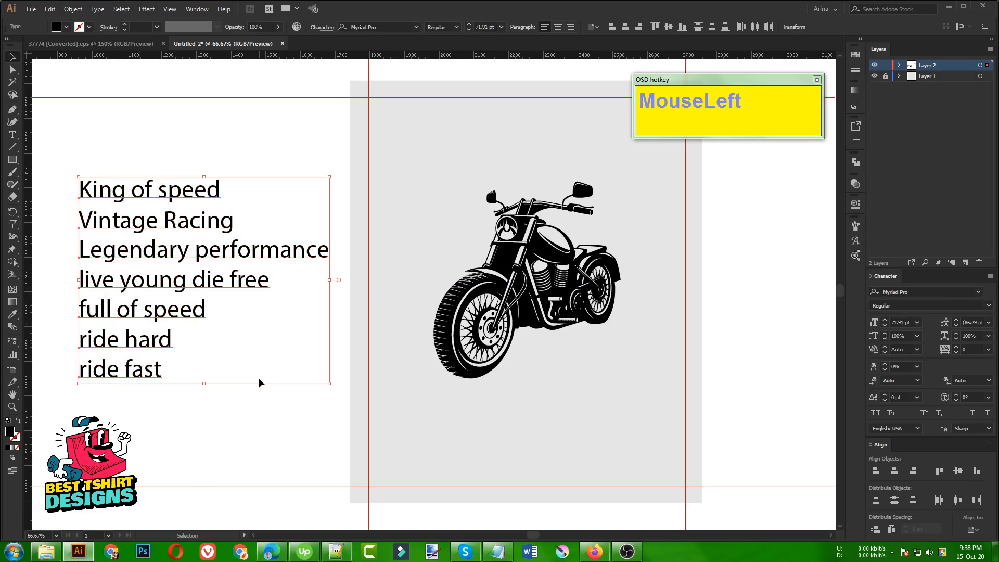
pyautogui.click(259, 351)
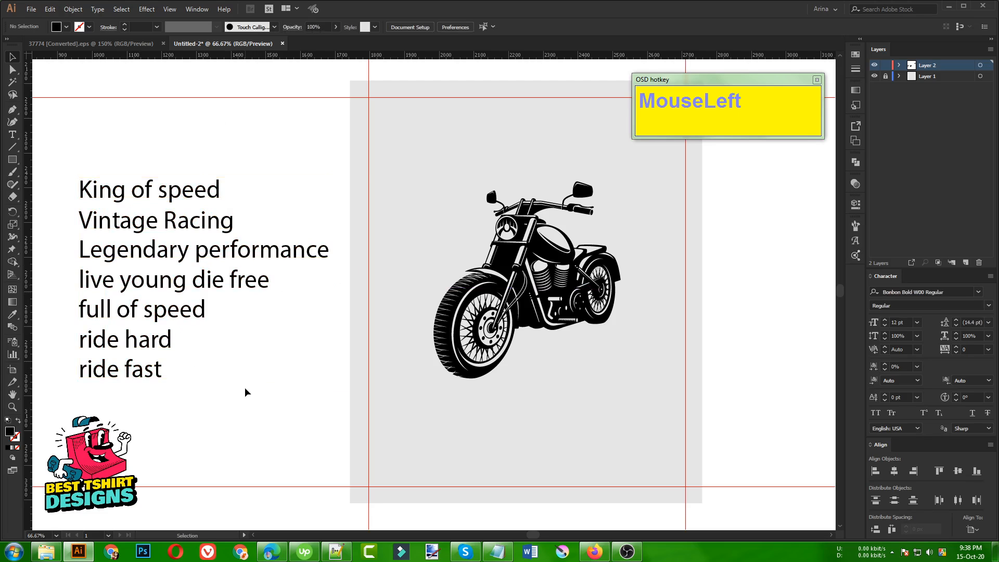
# Move the "Vintage Racing" slogan out of the list onto the grey area above the motorcycle.
pyautogui.moveTo(193, 227); pyautogui.dragTo(504, 166)
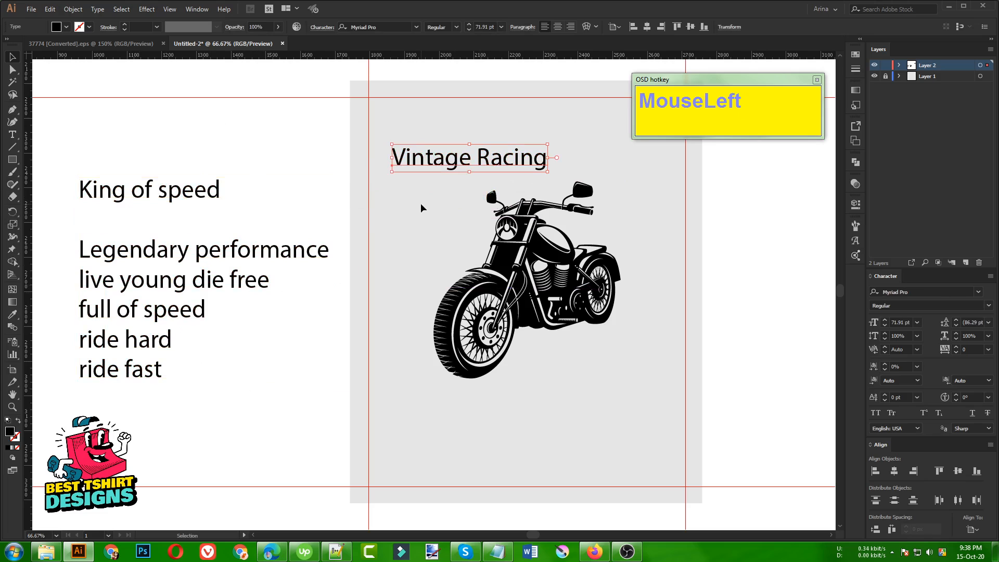
pyautogui.click(421, 203)
pyautogui.moveTo(405, 126); pyautogui.dragTo(412, 239)
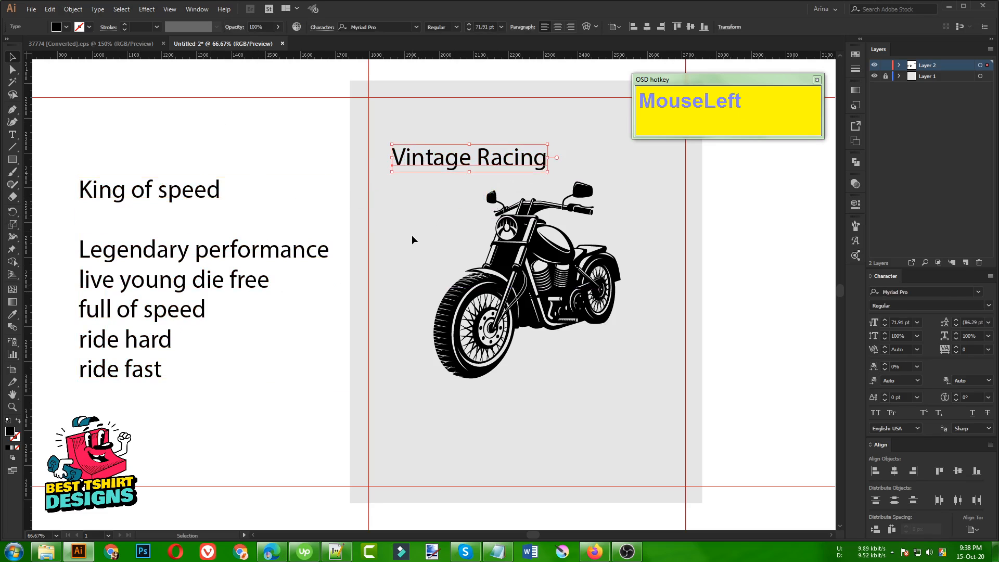
pyautogui.click(283, 226)
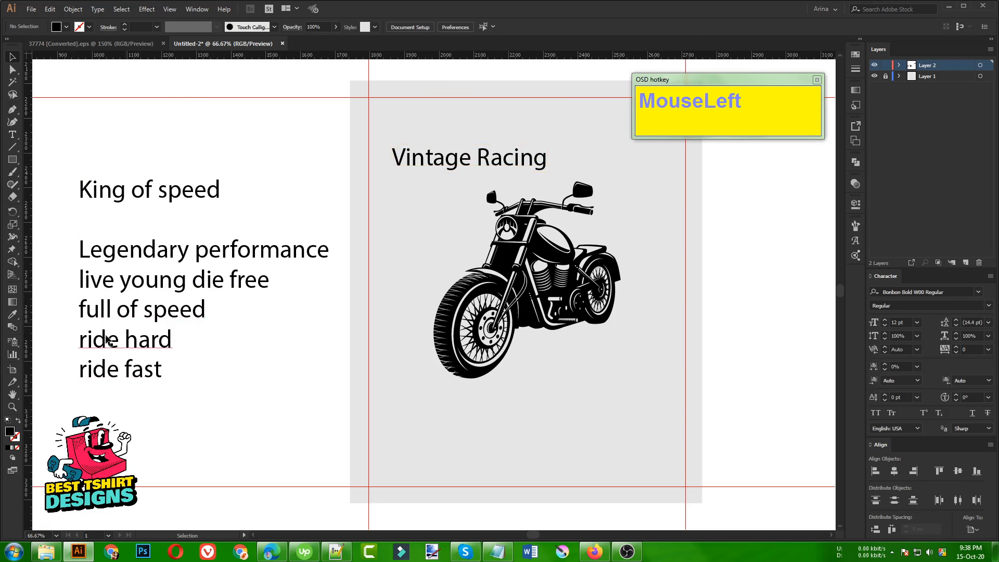
# Set the "Vintage Racing" title in Bonbon Bold W00 Regular and scale it up proportionally to about 154 pt.
pyautogui.moveTo(518, 389); pyautogui.dragTo(432, 394)
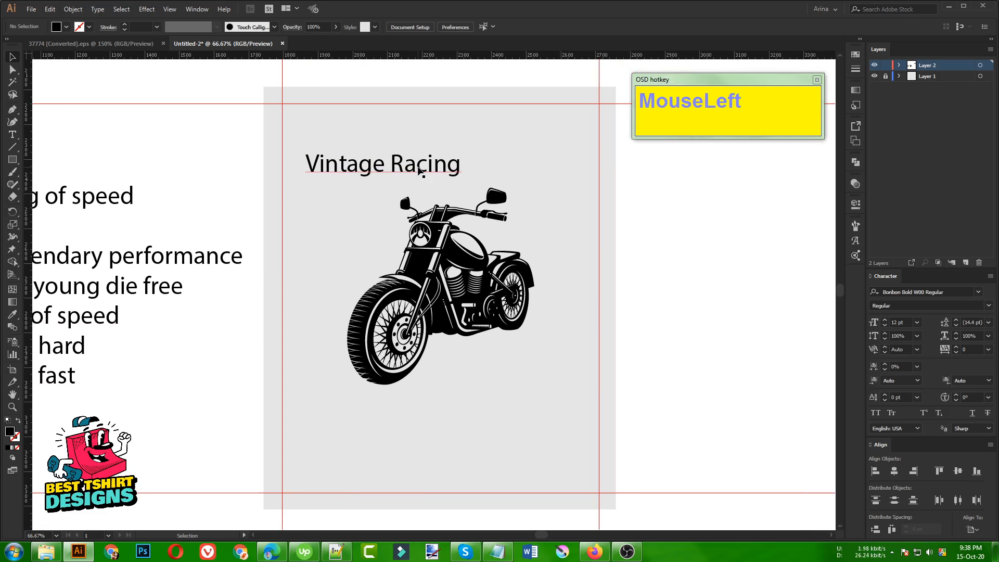
pyautogui.click(435, 166)
pyautogui.click(334, 204)
pyautogui.click(350, 172)
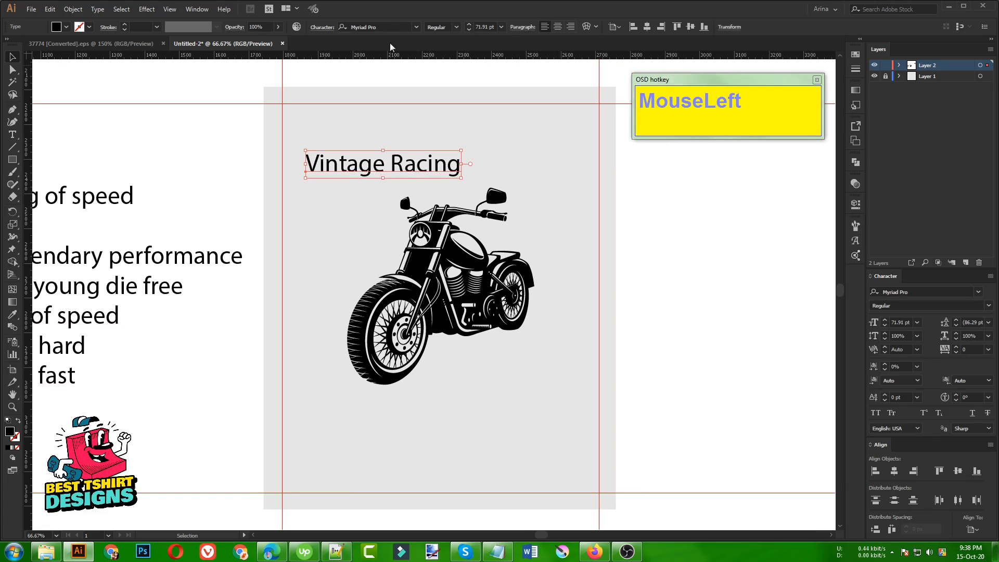
pyautogui.click(382, 25)
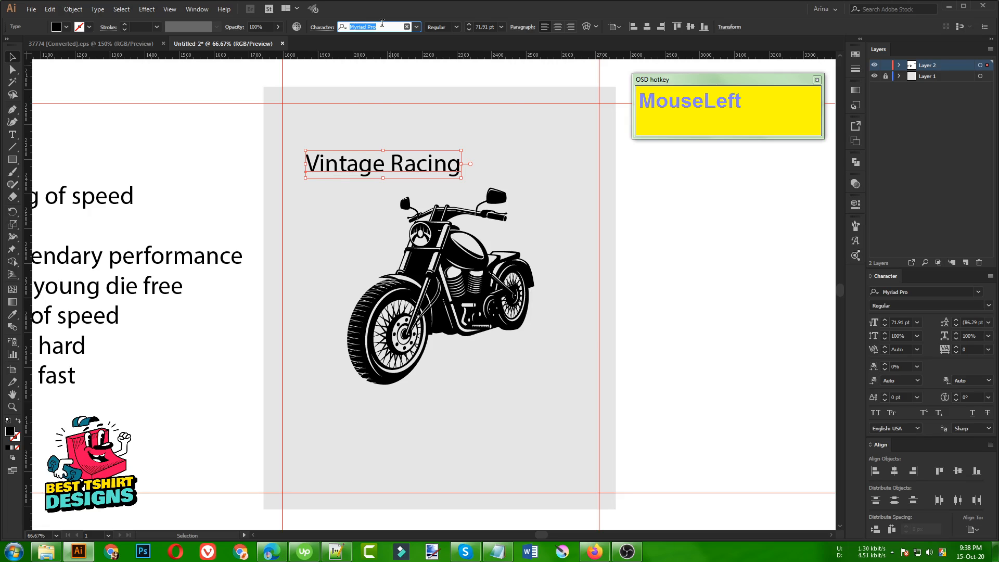
pyautogui.write('bon')
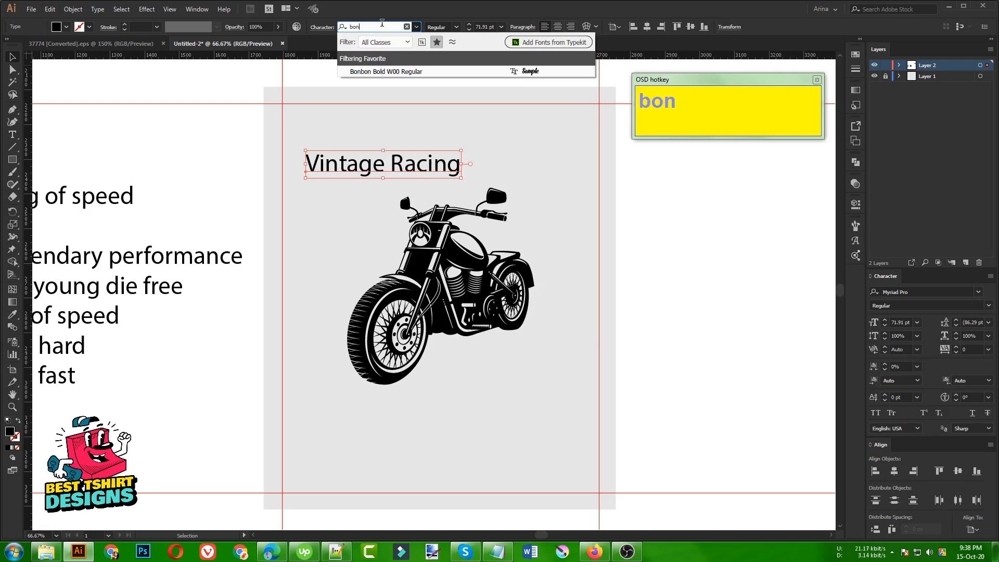
pyautogui.click(391, 70)
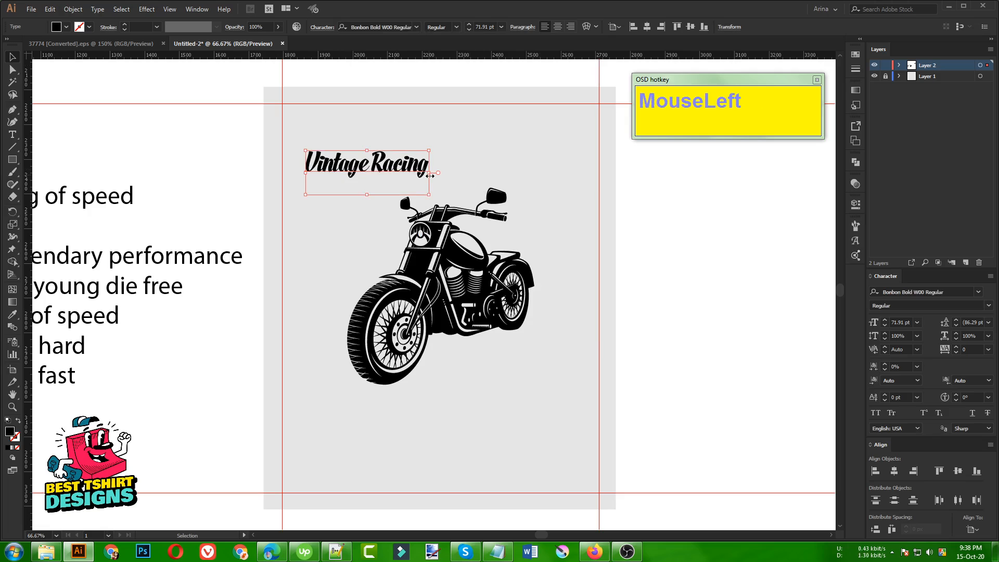
pyautogui.moveTo(430, 176); pyautogui.dragTo(571, 176)
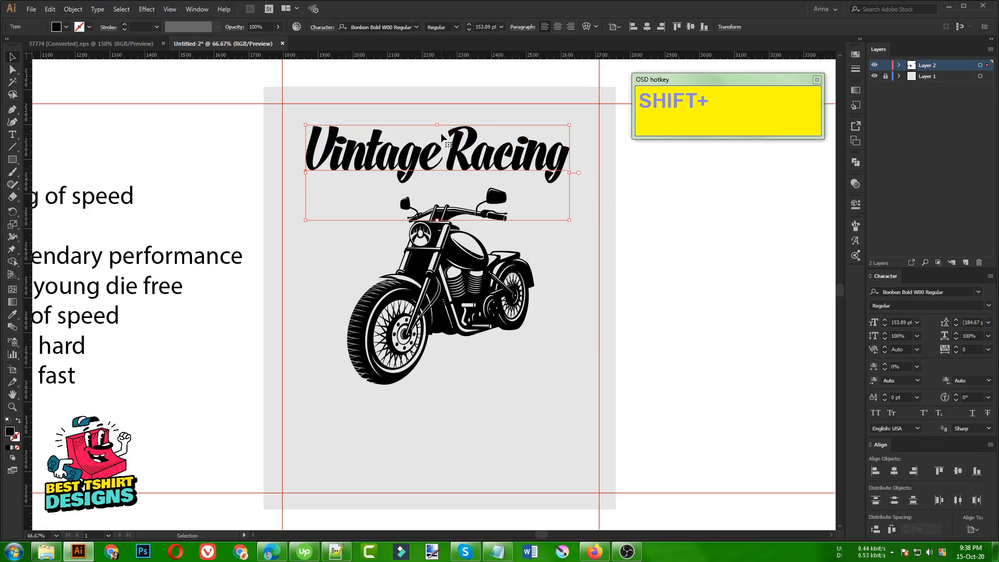
# Use Touch Type and the font's glyphs to replace the "t" in "Vintage" with an alternate that has a long upper swash.
pyautogui.keyDown('alt'); pyautogui.scroll(1, 445, 117); pyautogui.keyUp('alt')
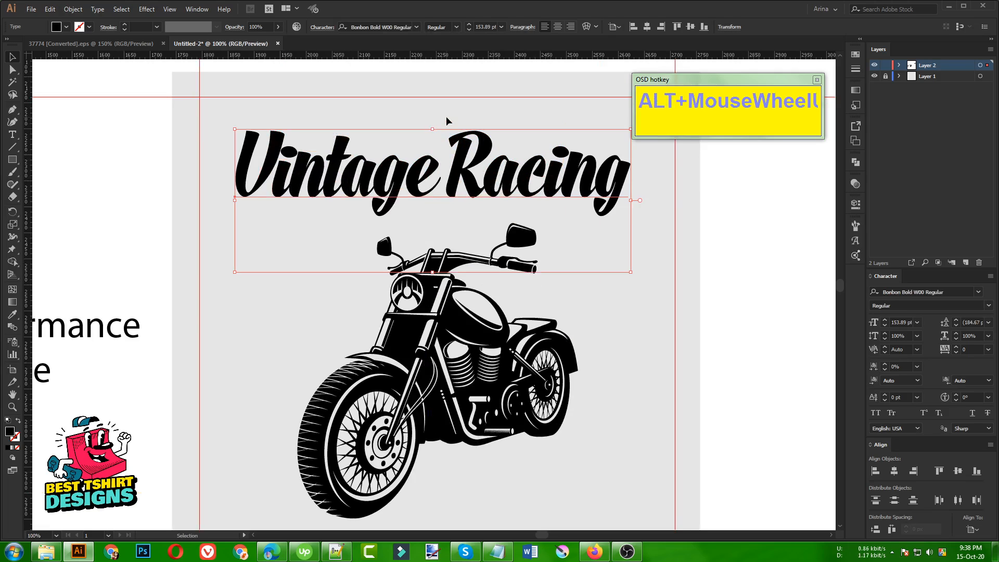
pyautogui.moveTo(445, 117); pyautogui.dragTo(419, 129)
pyautogui.moveTo(402, 182); pyautogui.dragTo(388, 183)
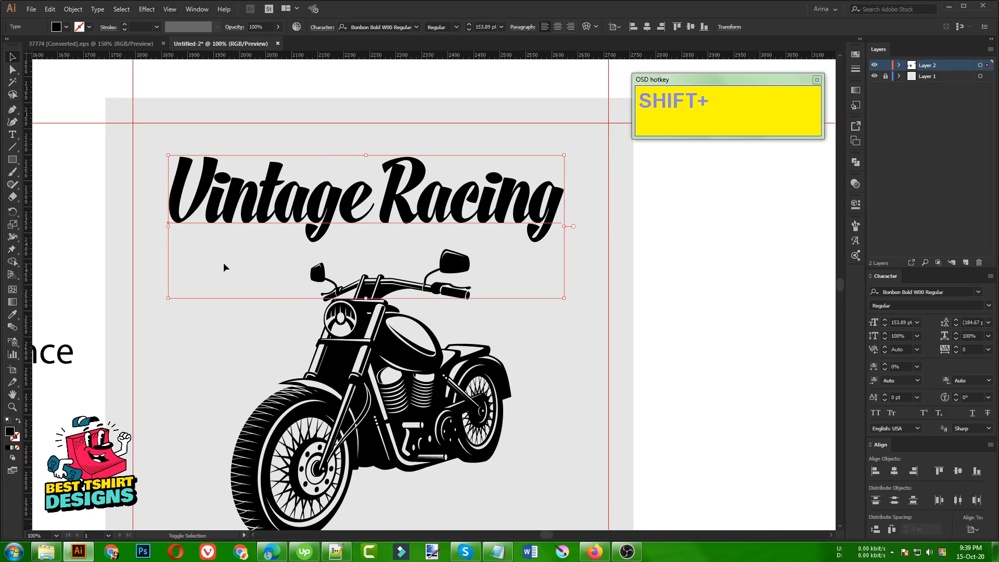
pyautogui.hotkey('shift', 't')
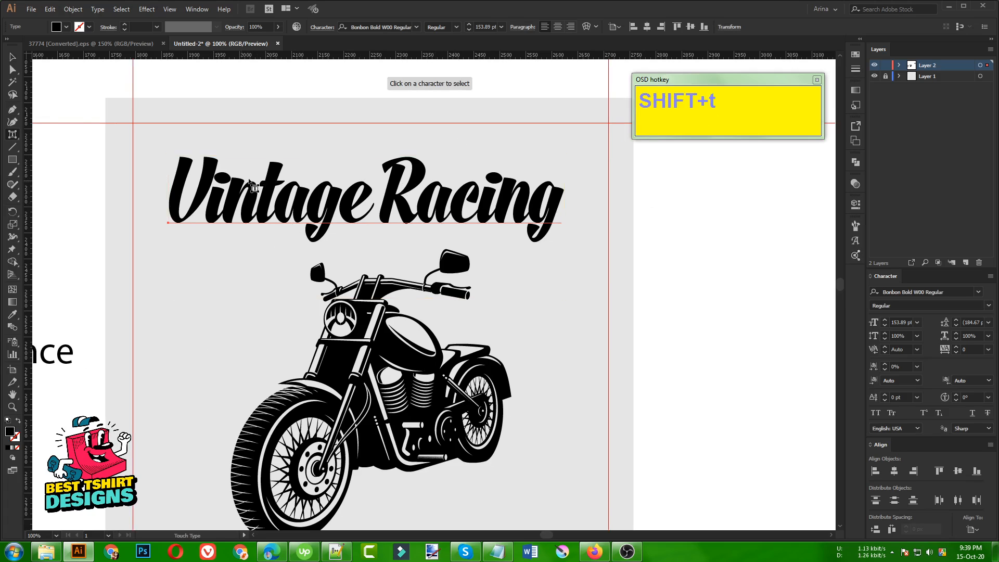
pyautogui.click(281, 174)
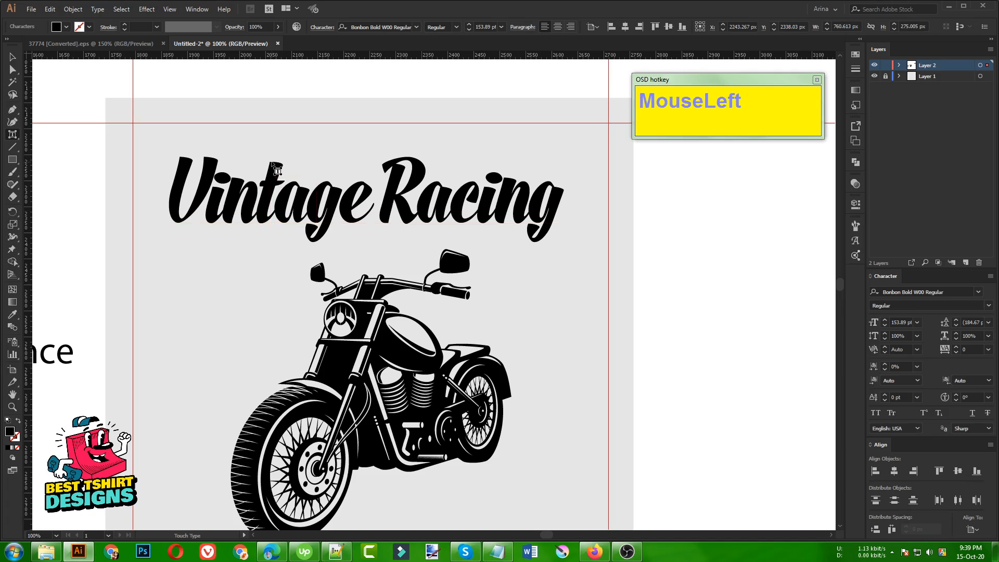
pyautogui.click(276, 167)
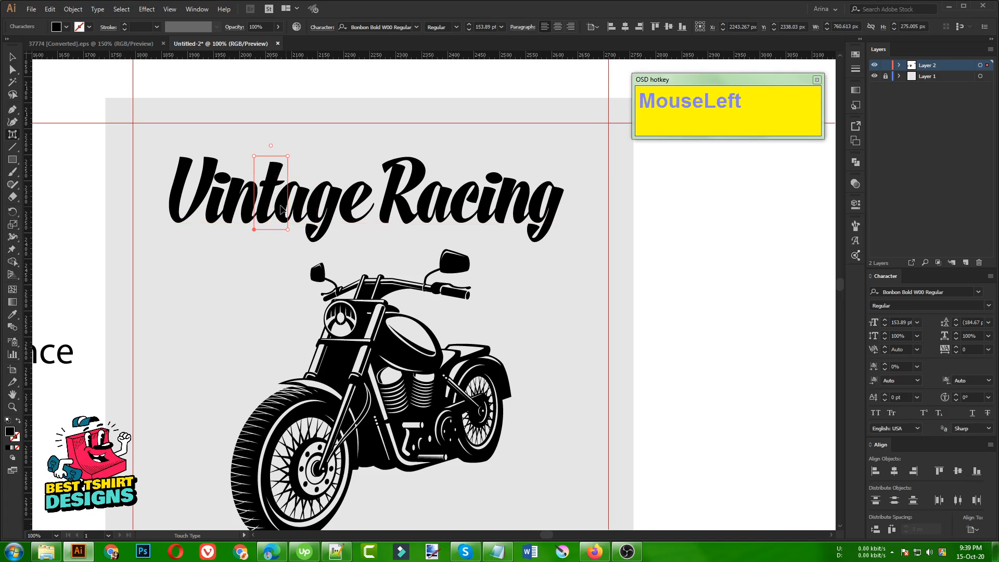
pyautogui.click(855, 241)
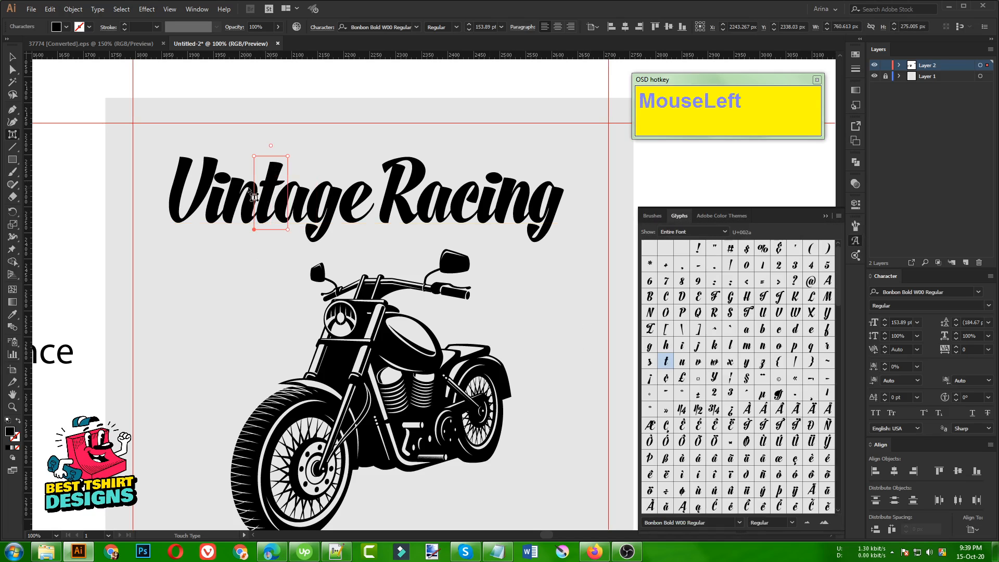
pyautogui.scroll(-10, 749, 377)
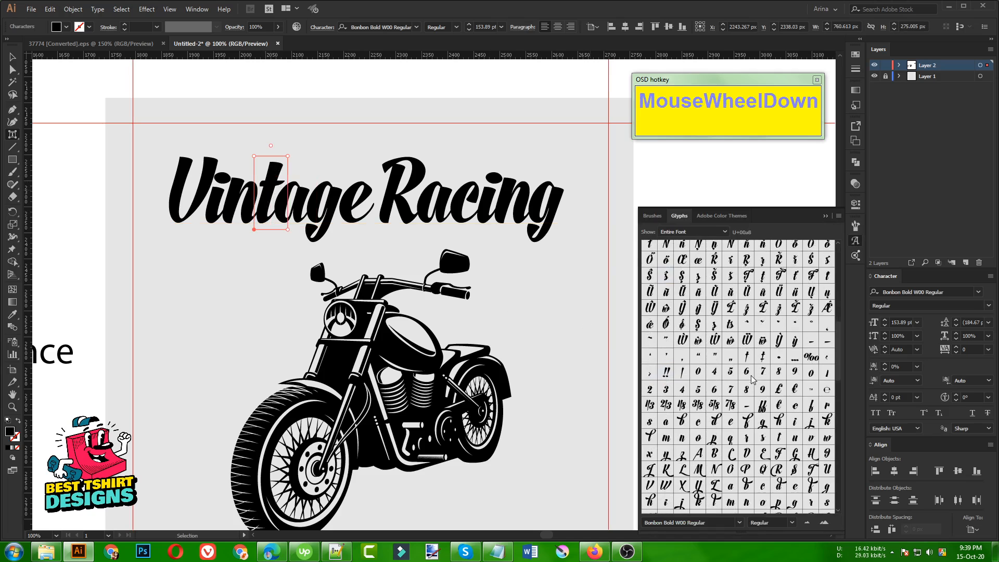
pyautogui.scroll(-5, 751, 379)
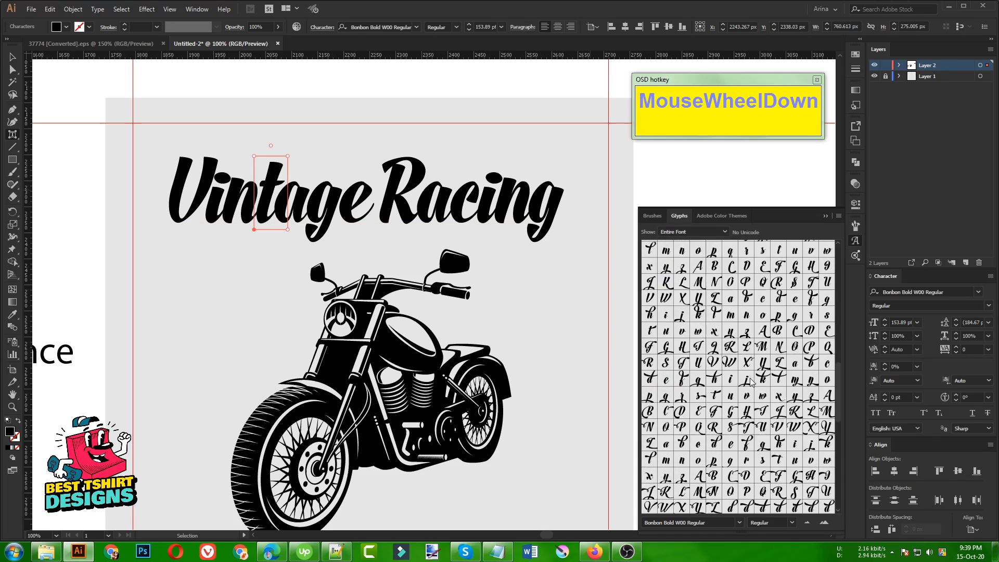
pyautogui.scroll(-4, 751, 381)
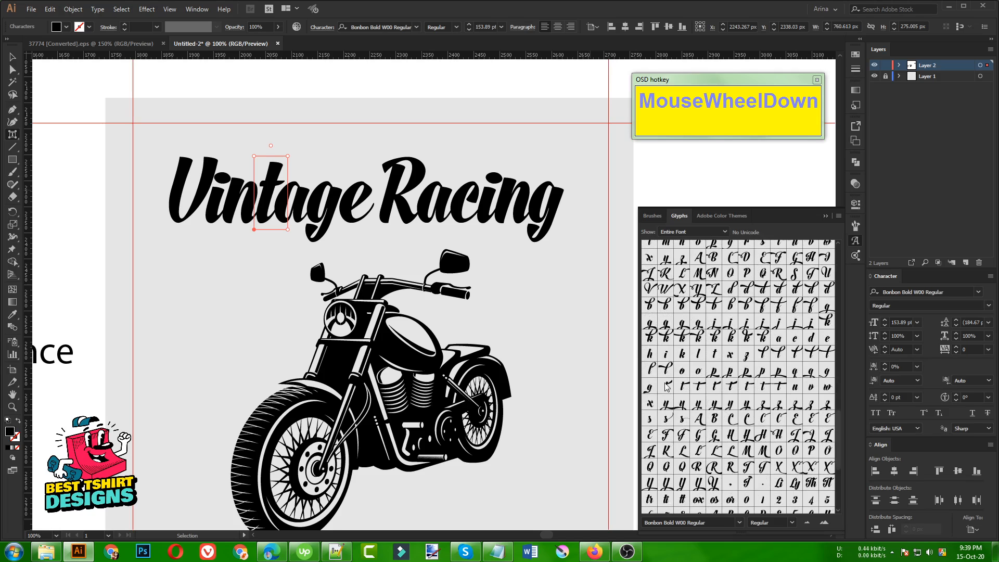
pyautogui.doubleClick(716, 389)
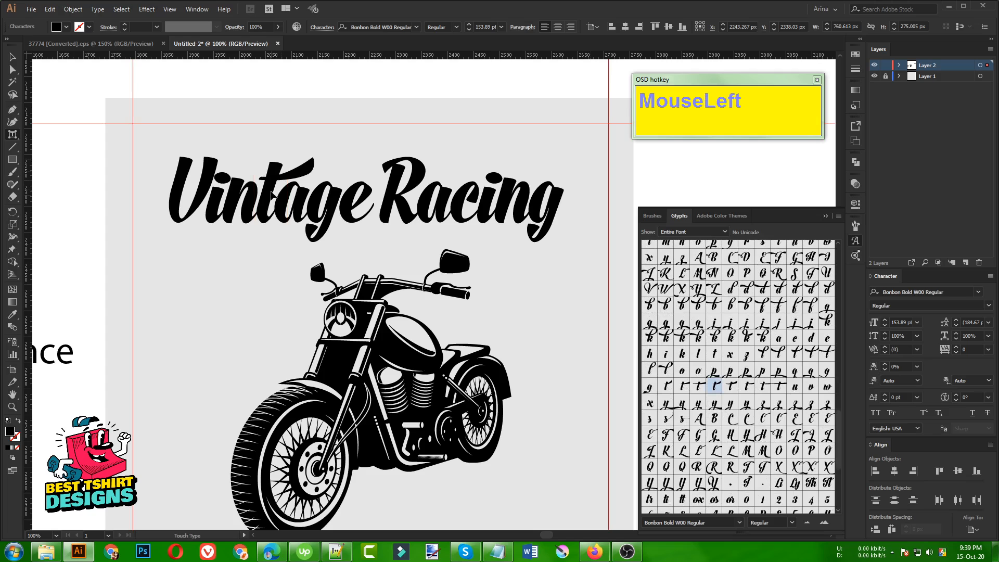
# Replace the "R" in "Racing" with the alternate glyph whose swash loops around the preceding "e", and select the whole title.
pyautogui.click(326, 234)
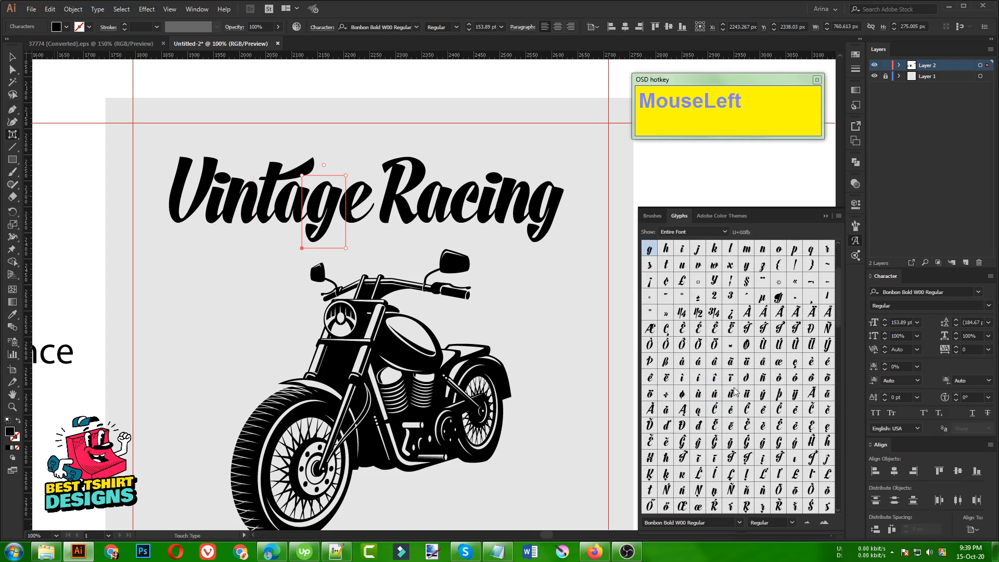
pyautogui.scroll(-5, 743, 391)
pyautogui.click(408, 208)
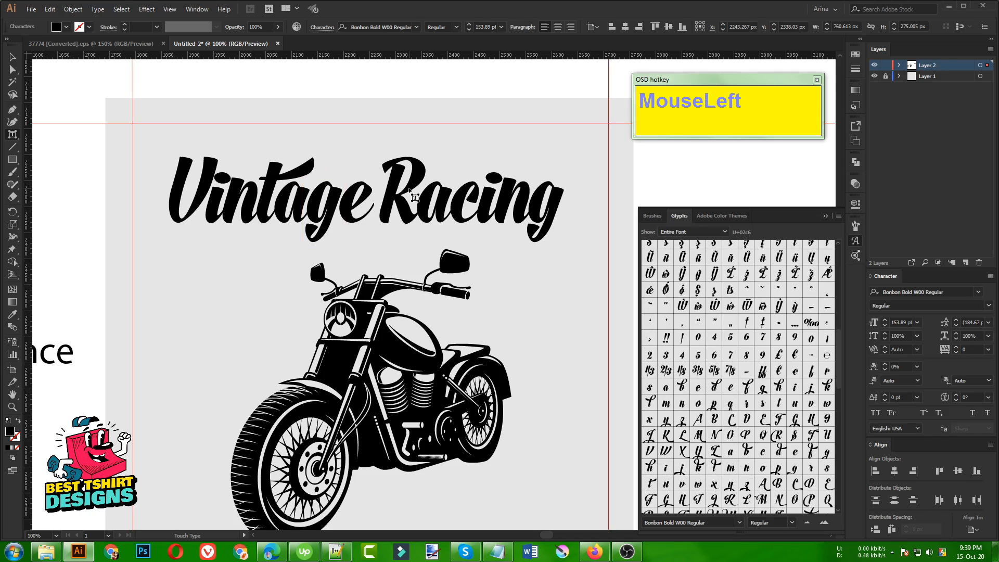
pyautogui.scroll(-3, 780, 377)
pyautogui.scroll(-5, 780, 377)
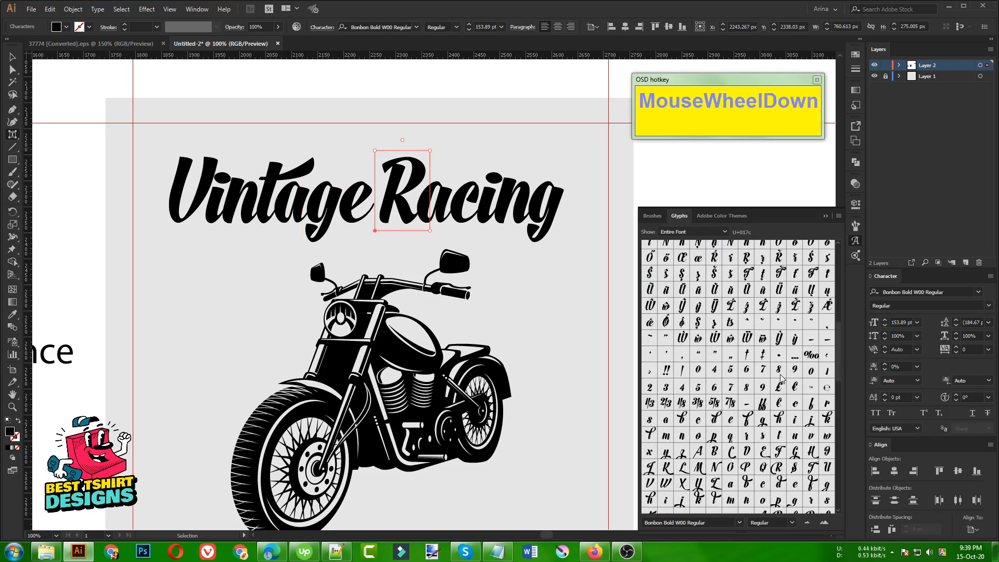
pyautogui.scroll(-1, 780, 379)
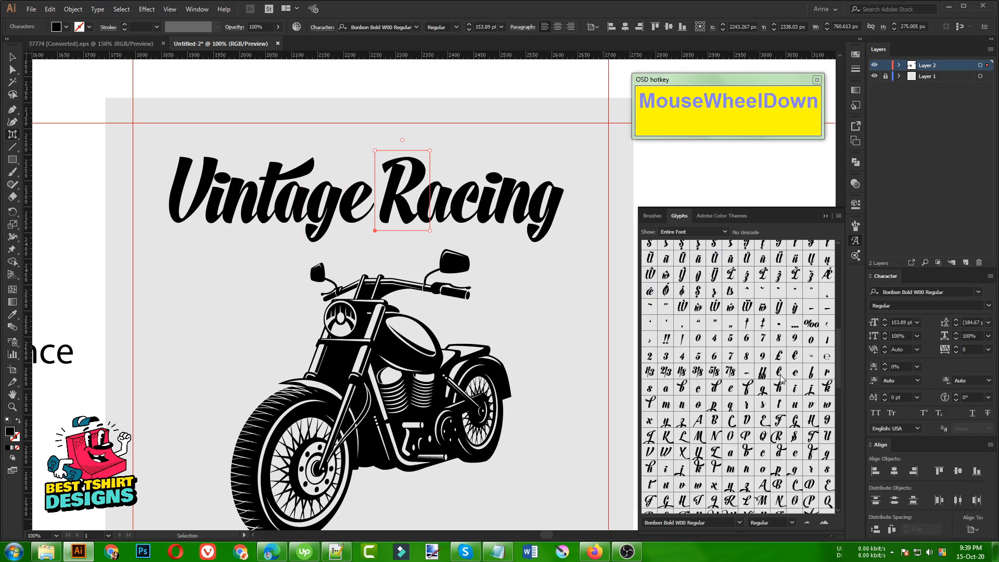
pyautogui.doubleClick(777, 437)
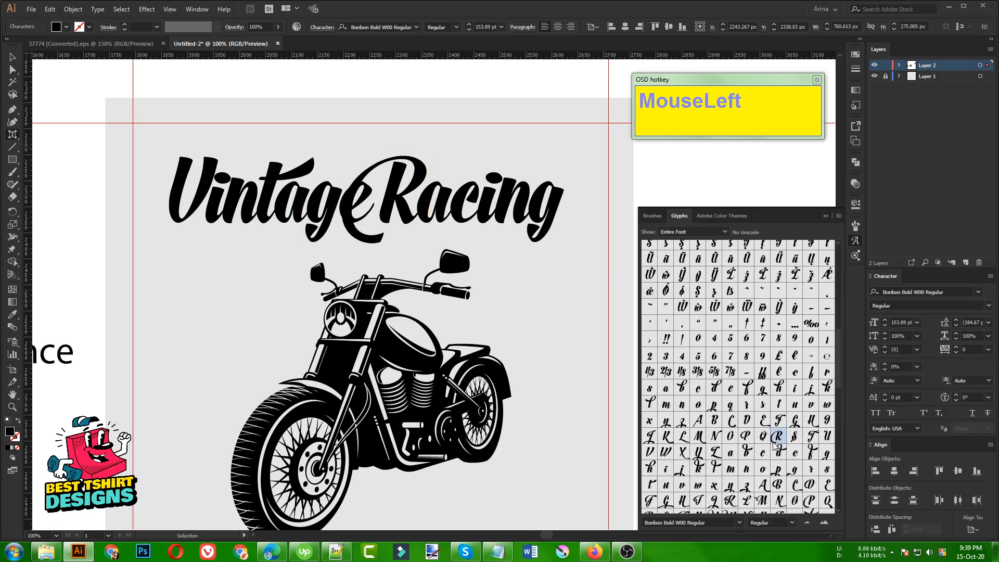
pyautogui.keyDown('alt'); pyautogui.scroll(-1, 245, 263); pyautogui.keyUp('alt')
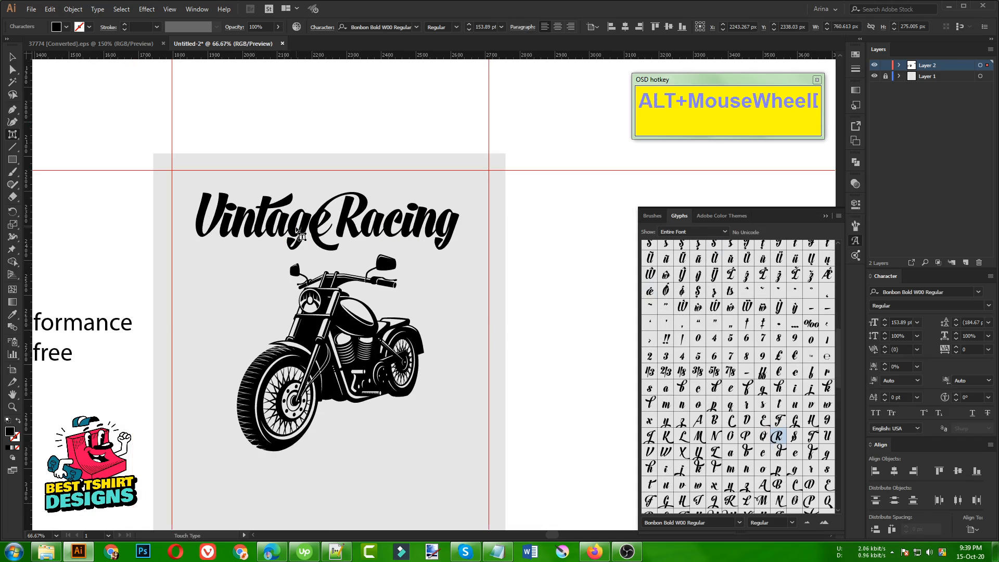
pyautogui.click(12, 57)
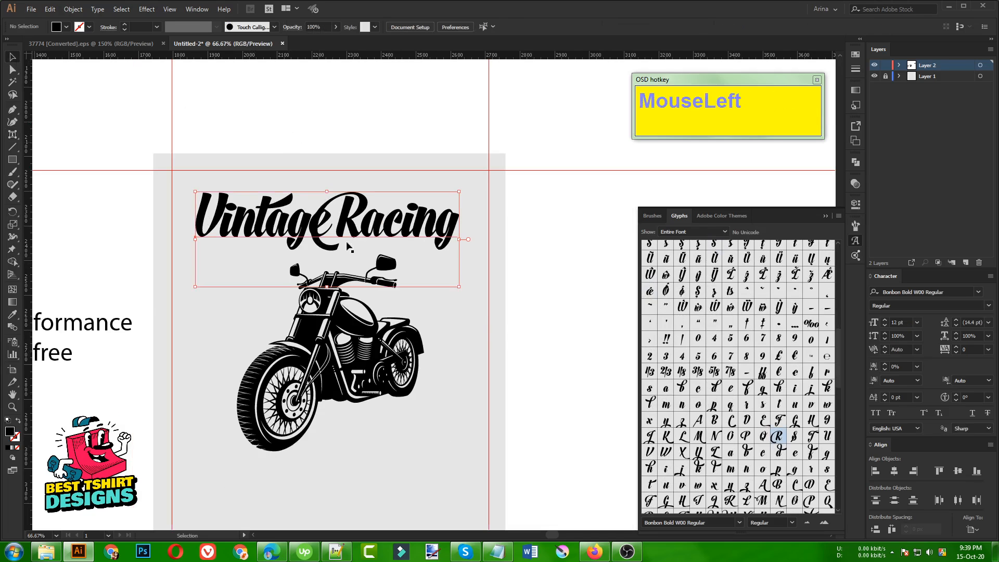
pyautogui.keyDown('alt'); pyautogui.scroll(-2, 360, 258); pyautogui.keyUp('alt')
pyautogui.click(380, 239)
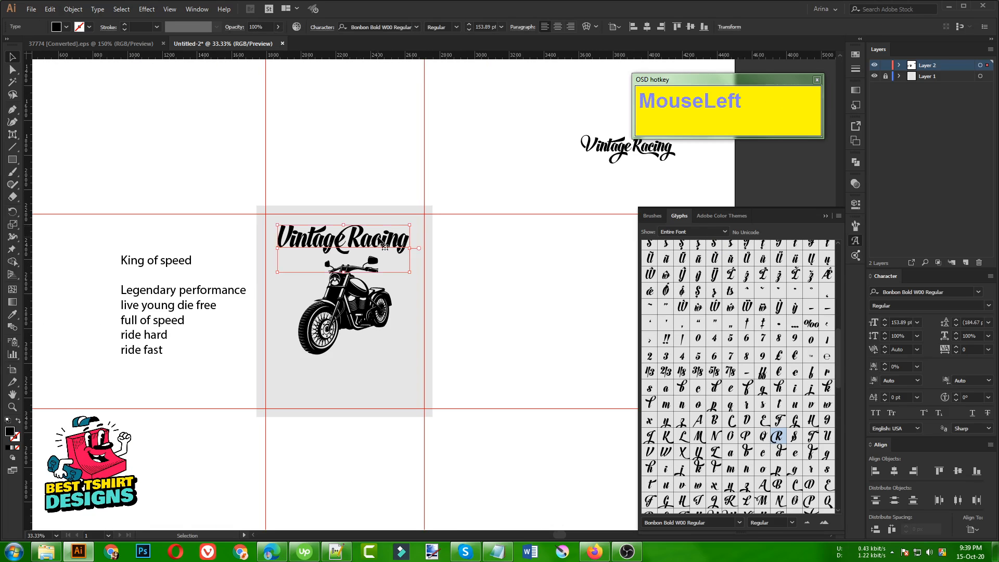
# Delete the large "Vintage Racing" title and move the smaller 98 pt version above the motorcycle in its place, then hide the glyphs.
pyautogui.press('Delete')
pyautogui.moveTo(607, 151); pyautogui.dragTo(344, 250)
pyautogui.keyDown('alt'); pyautogui.scroll(4, 351, 235); pyautogui.keyUp('alt')
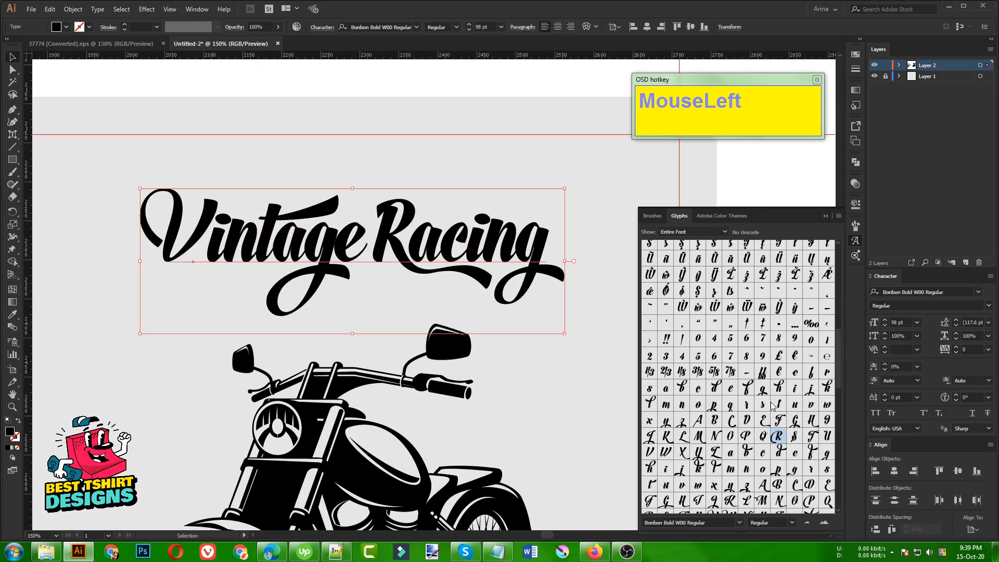
pyautogui.click(857, 241)
pyautogui.click(195, 8)
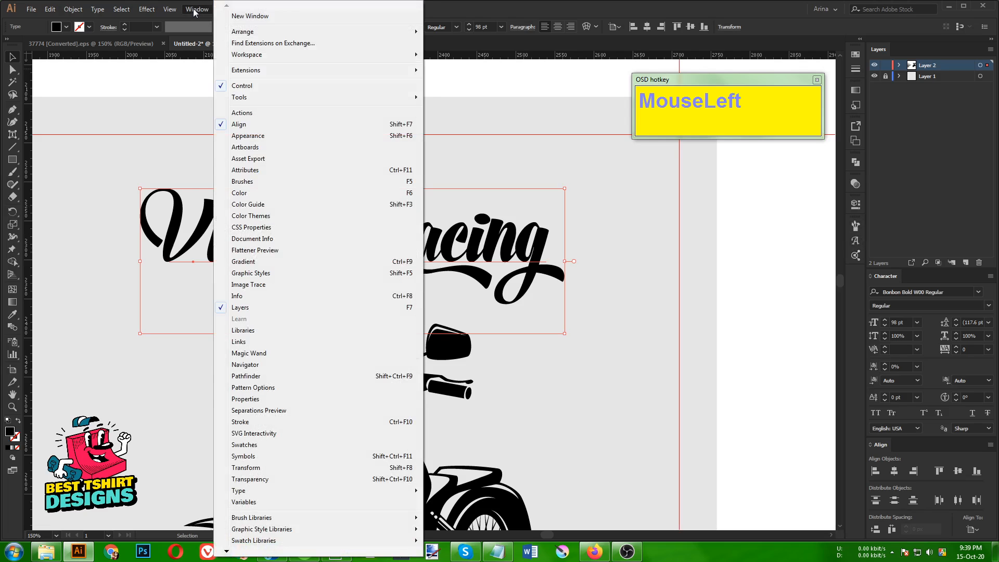
pyautogui.moveTo(284, 491)
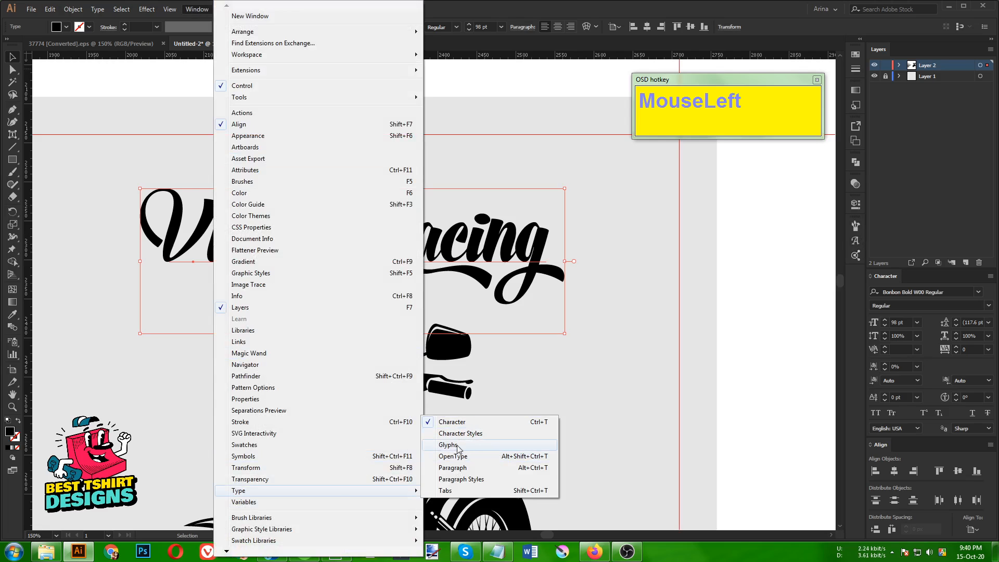
pyautogui.click(629, 397)
pyautogui.click(855, 241)
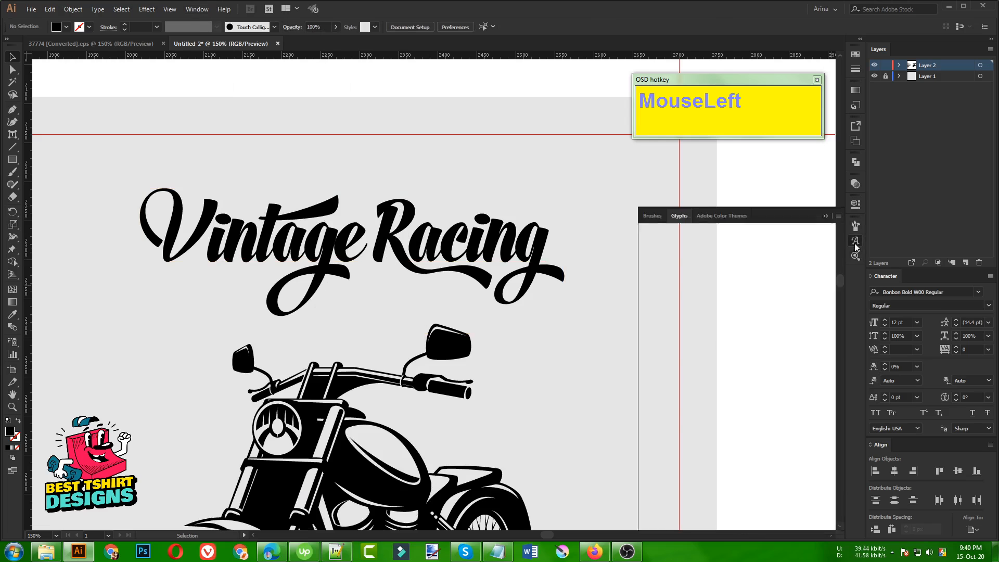
pyautogui.click(855, 242)
pyautogui.click(785, 327)
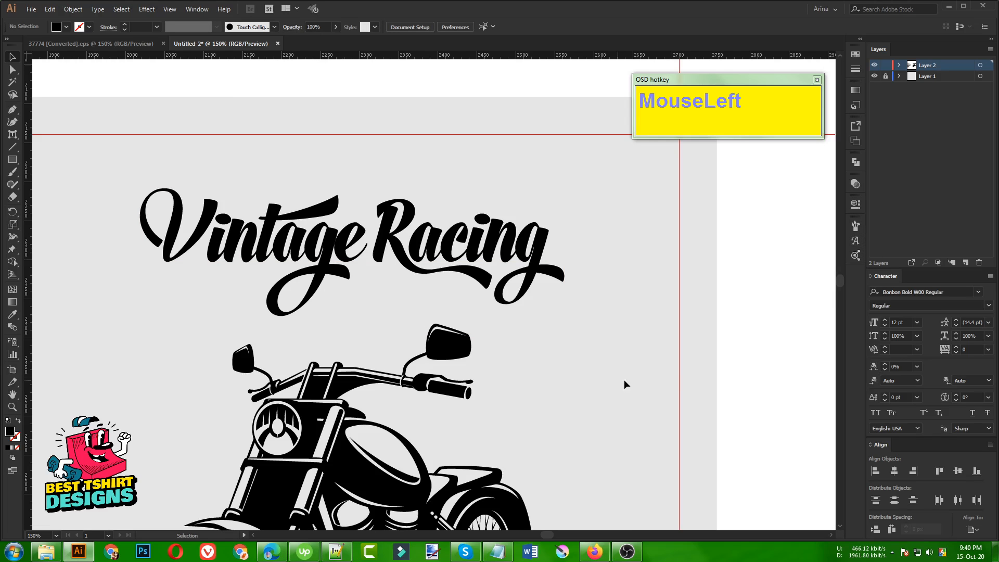
# Move the "Vintage Racing" title down so it sits closer to the motorcycle's handlebars.
pyautogui.scroll(-1, 365, 290)
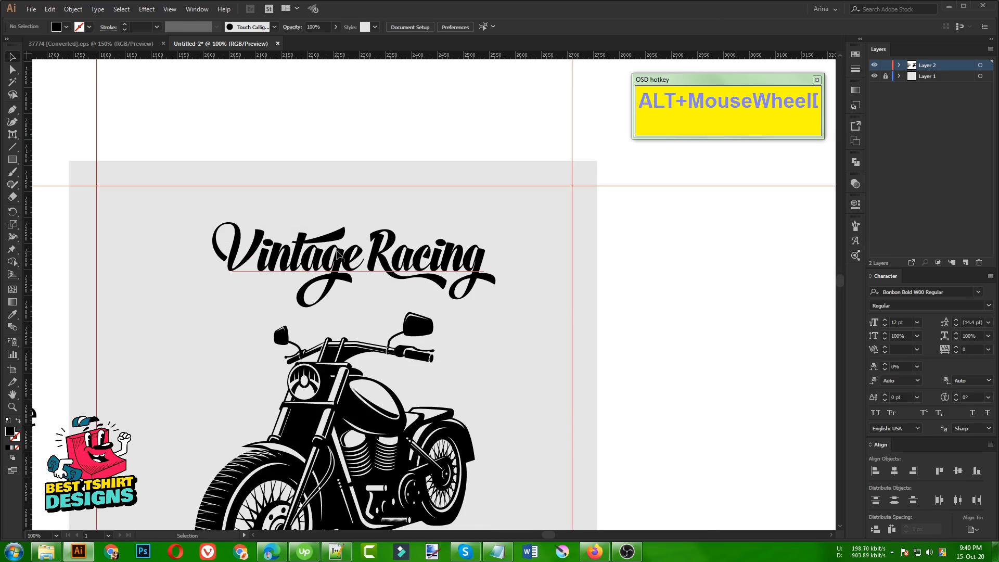
pyautogui.moveTo(337, 255); pyautogui.dragTo(332, 281)
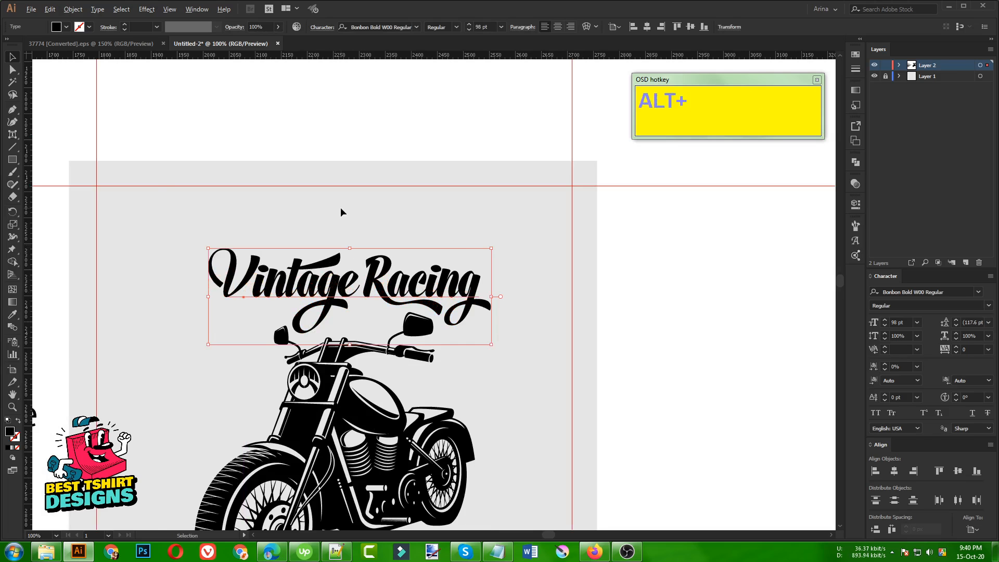
pyautogui.keyDown('alt'); pyautogui.scroll(-1, 340, 211); pyautogui.keyUp('alt')
pyautogui.scroll(-2, 340, 211)
pyautogui.keyDown('alt'); pyautogui.scroll(1, 340, 211); pyautogui.keyUp('alt')
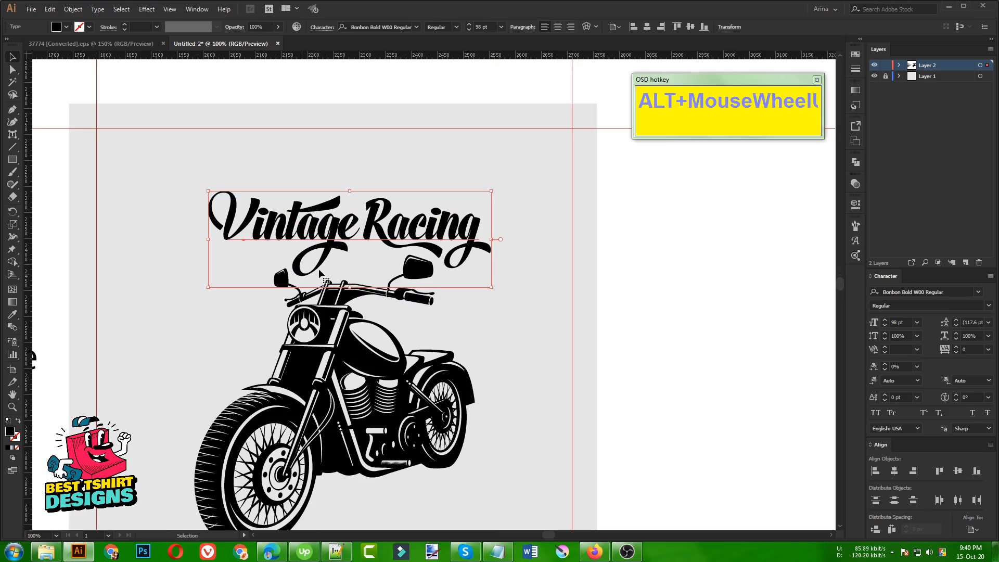
pyautogui.keyDown('alt'); pyautogui.scroll(-1, 339, 267); pyautogui.keyUp('alt')
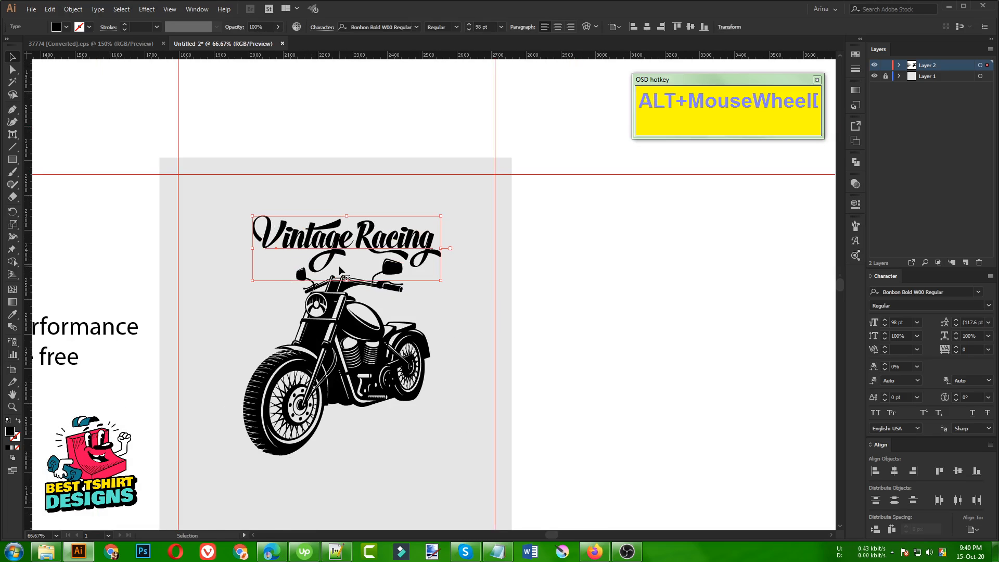
pyautogui.keyDown('alt'); pyautogui.scroll(-1, 379, 265); pyautogui.keyUp('alt')
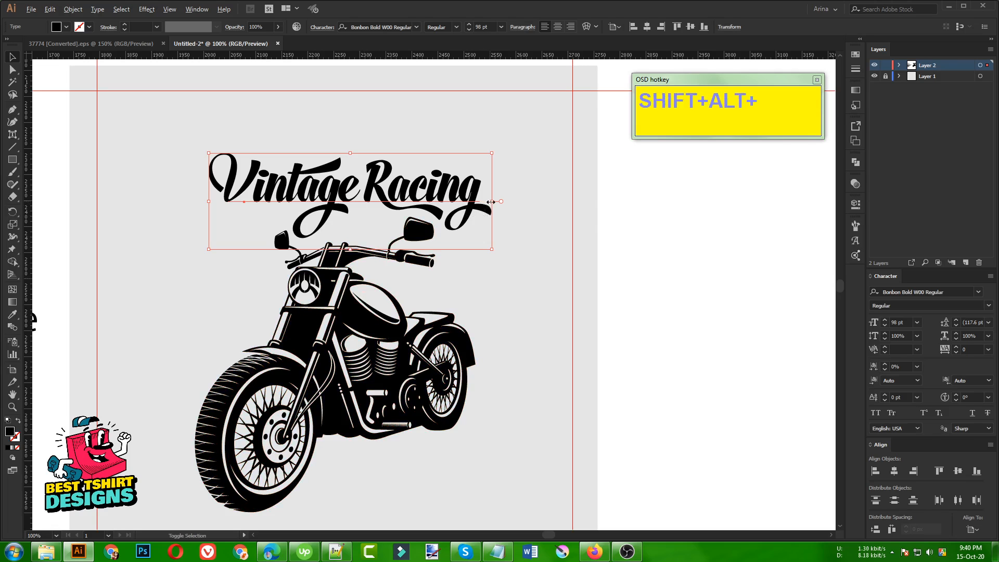
# Scale the "Vintage Racing" title proportionally to about 165 pt so it spans the width between the two vertical guides.
pyautogui.moveTo(492, 201); pyautogui.dragTo(572, 202)
pyautogui.moveTo(110, 201); pyautogui.dragTo(97, 201)
pyautogui.scroll(-1, 402, 270)
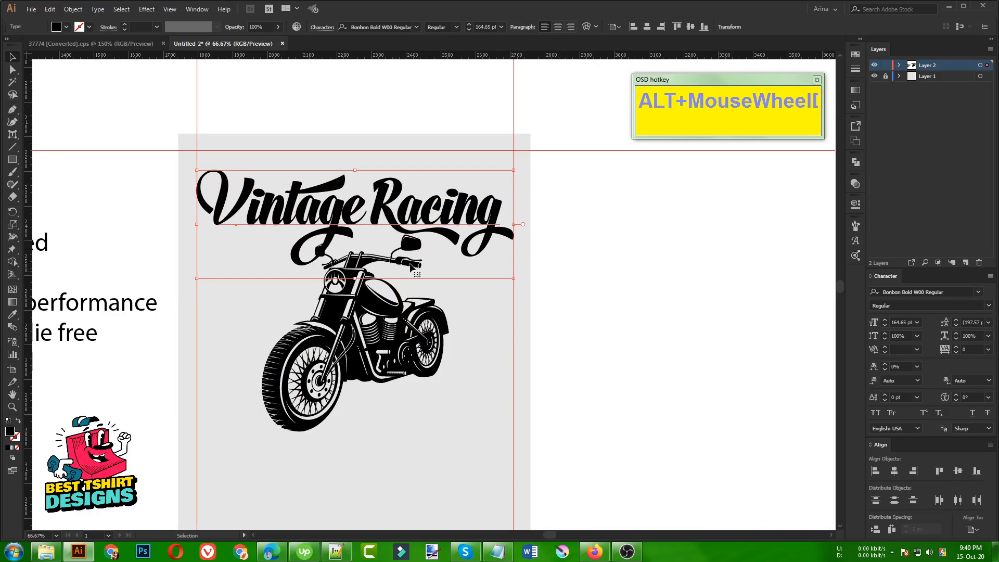
pyautogui.click(470, 388)
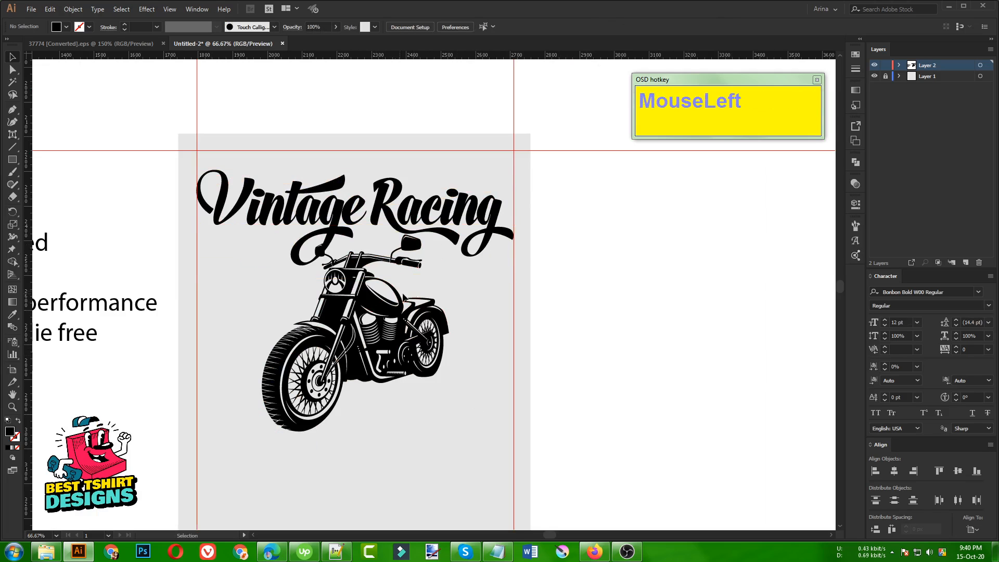
# Move the "King of speed" slogan away from the text list and set it in Geared Slab Bold.
pyautogui.scroll(1, 366, 268)
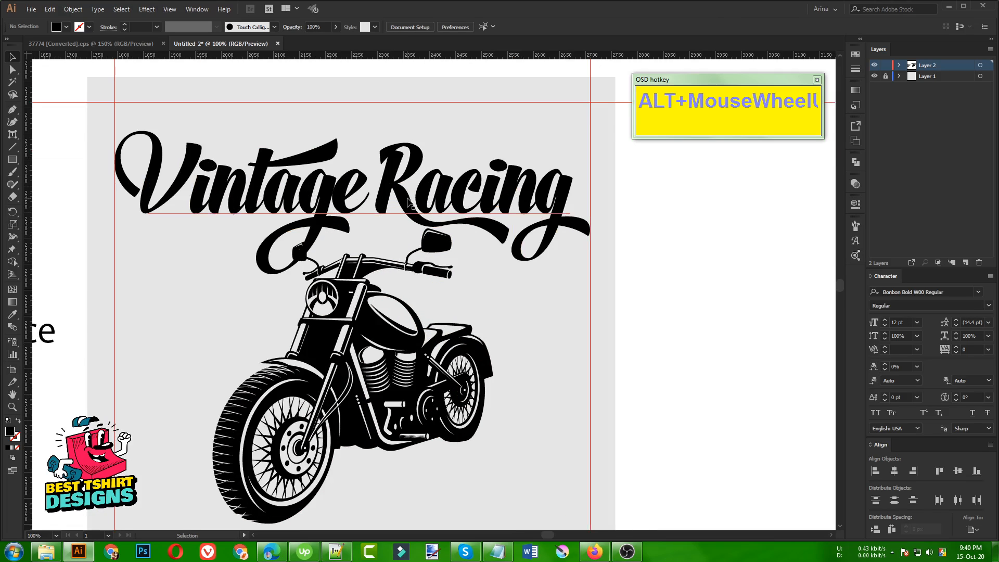
pyautogui.scroll(-2, 409, 202)
pyautogui.moveTo(89, 240); pyautogui.dragTo(201, 402)
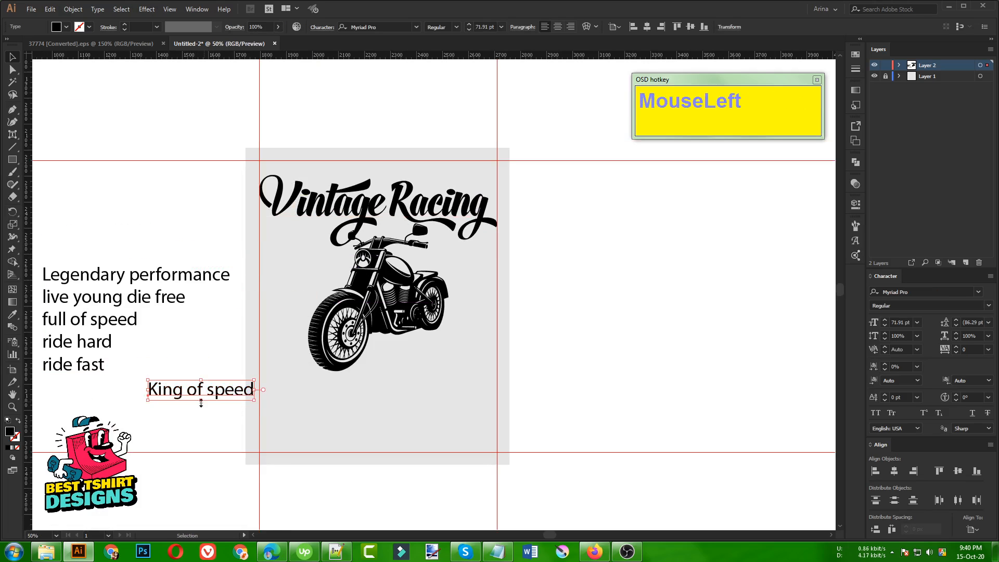
pyautogui.click(387, 27)
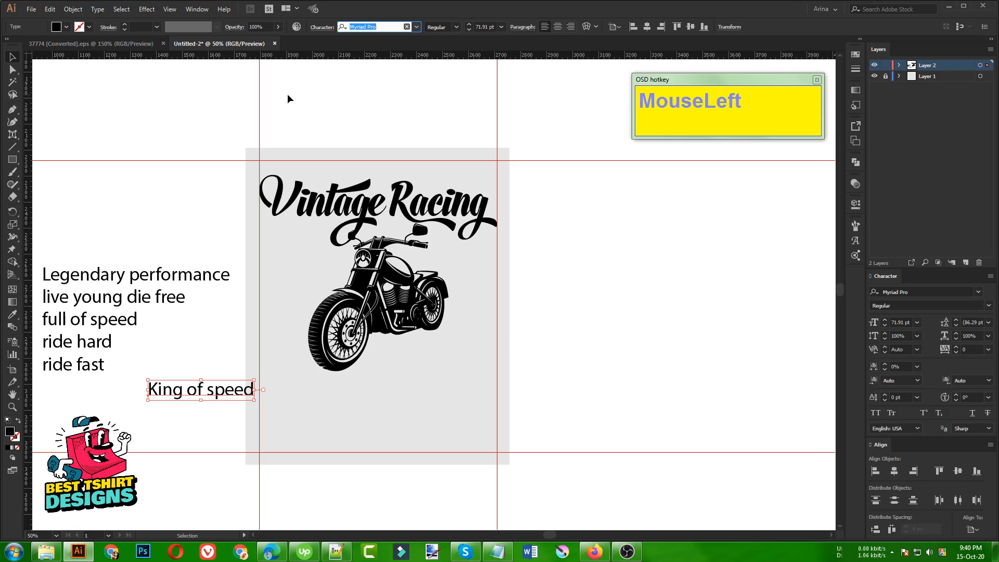
pyautogui.write('ge')
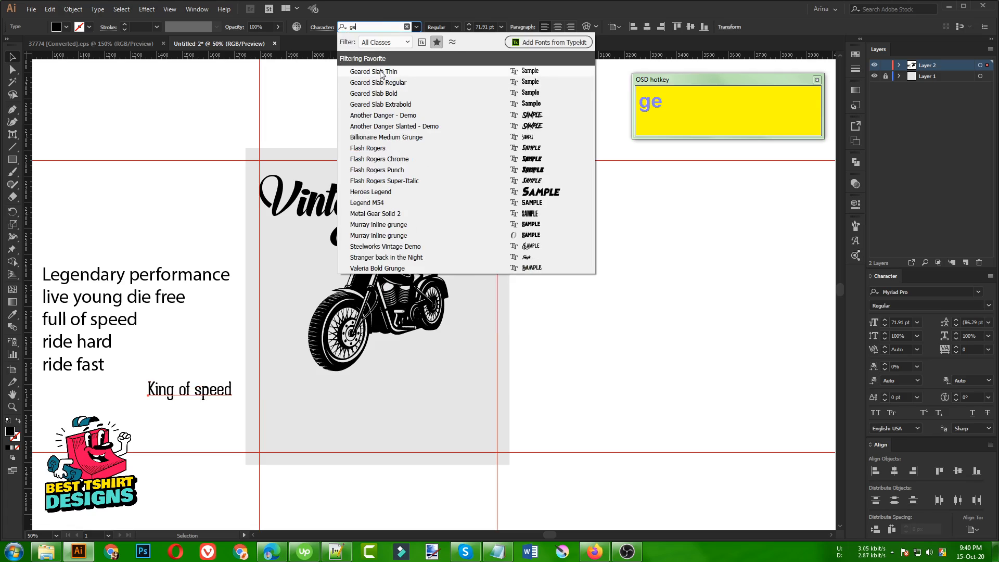
pyautogui.click(391, 94)
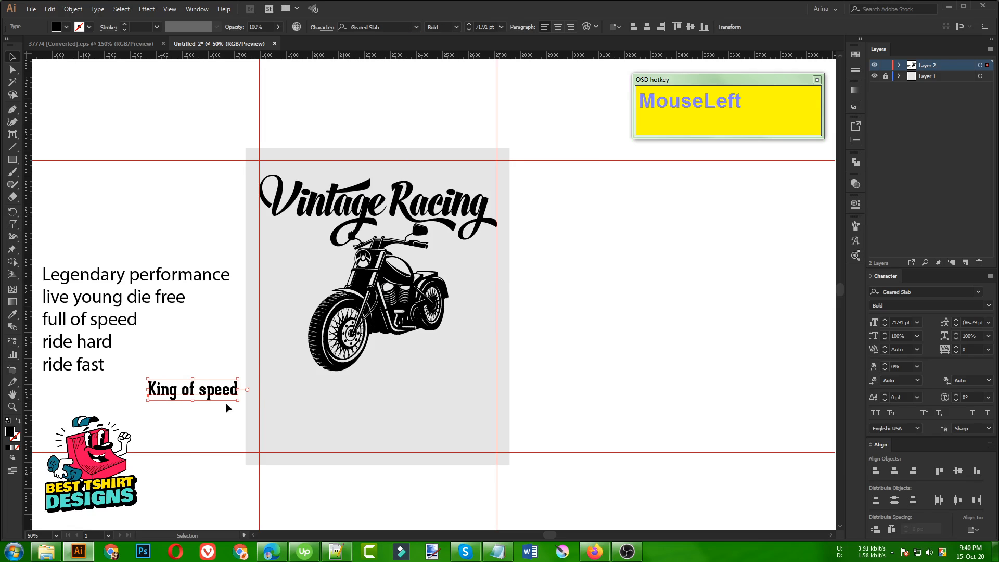
# Apply All Caps to the "King of speed" slogan and place it centrally above the "Vintage Racing" title.
pyautogui.click(876, 413)
pyautogui.moveTo(202, 394); pyautogui.dragTo(395, 180)
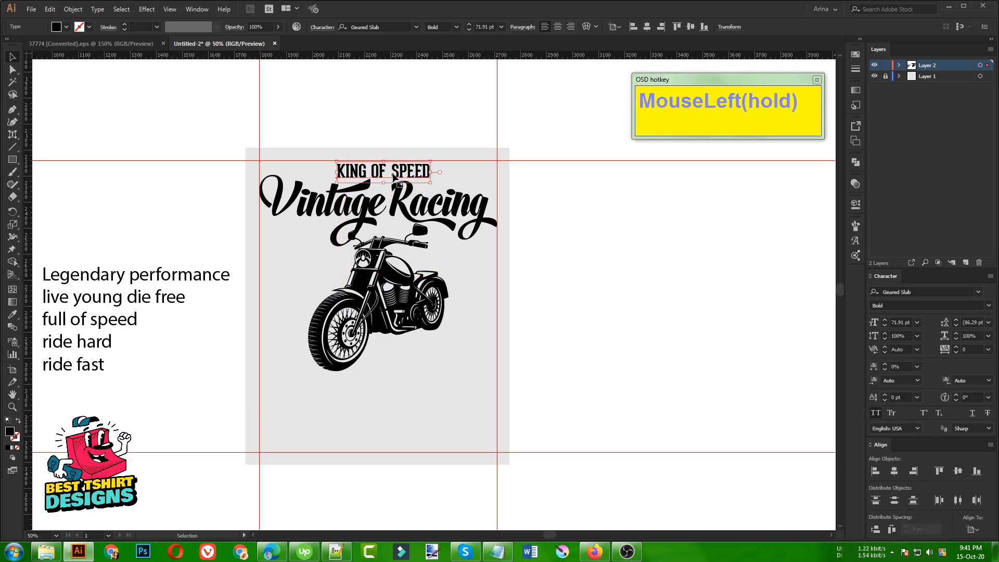
# Scale the "KING OF SPEED" slogan proportionally to about 83 pt and nudge it up toward the upper guide.
pyautogui.scroll(3, 390, 138)
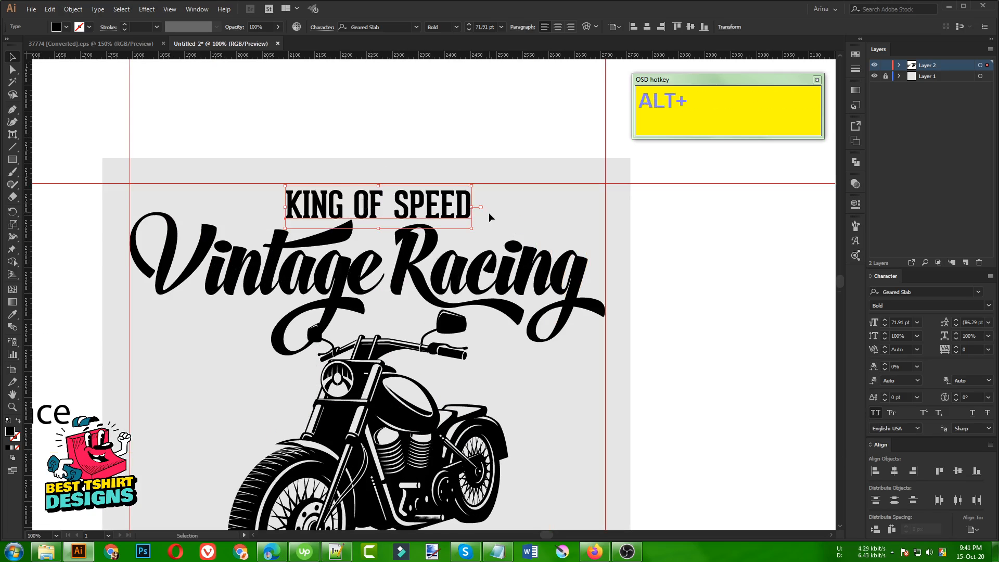
pyautogui.moveTo(473, 207); pyautogui.dragTo(486, 207)
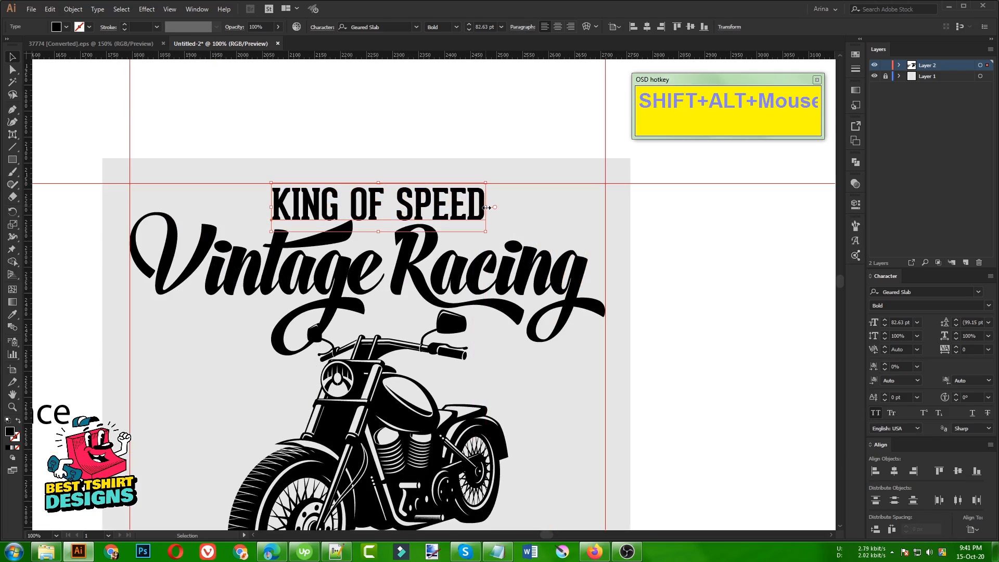
pyautogui.press('Up')
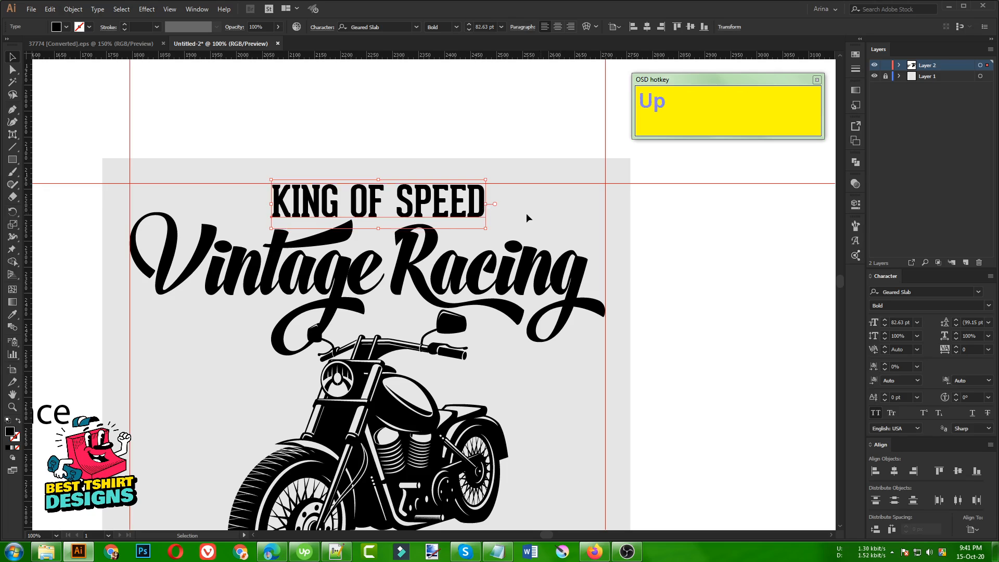
pyautogui.click(560, 217)
pyautogui.scroll(-1, 399, 263)
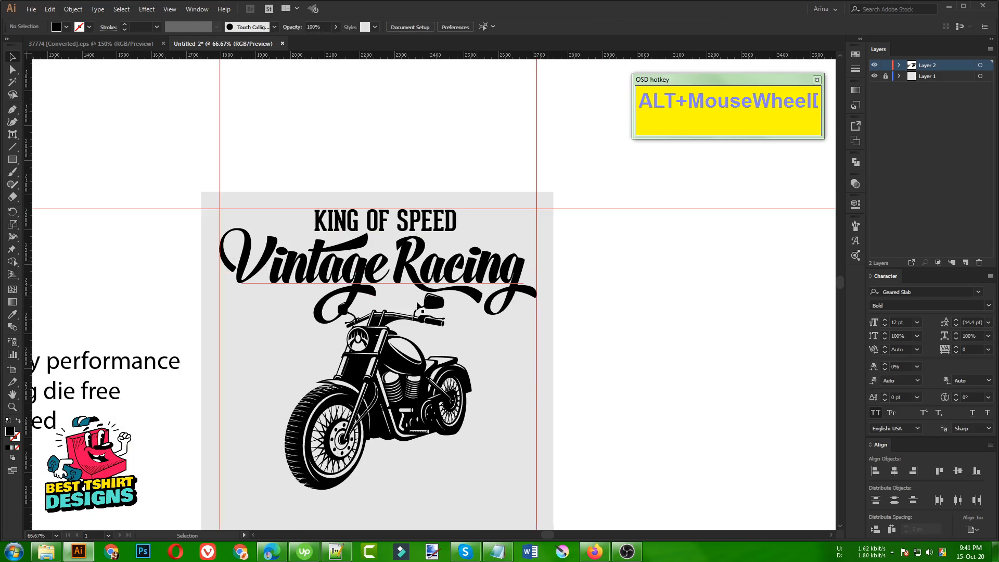
pyautogui.scroll(-1, 338, 285)
pyautogui.click(298, 336)
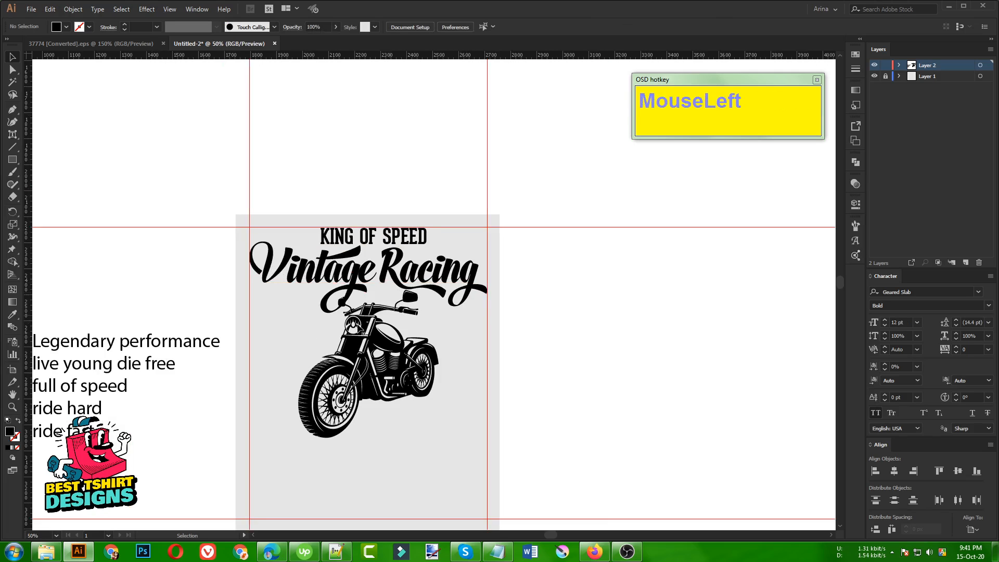
# Shear the "Vintage Racing" title by -10° along the vertical axis so it slants upward.
pyautogui.click(426, 283)
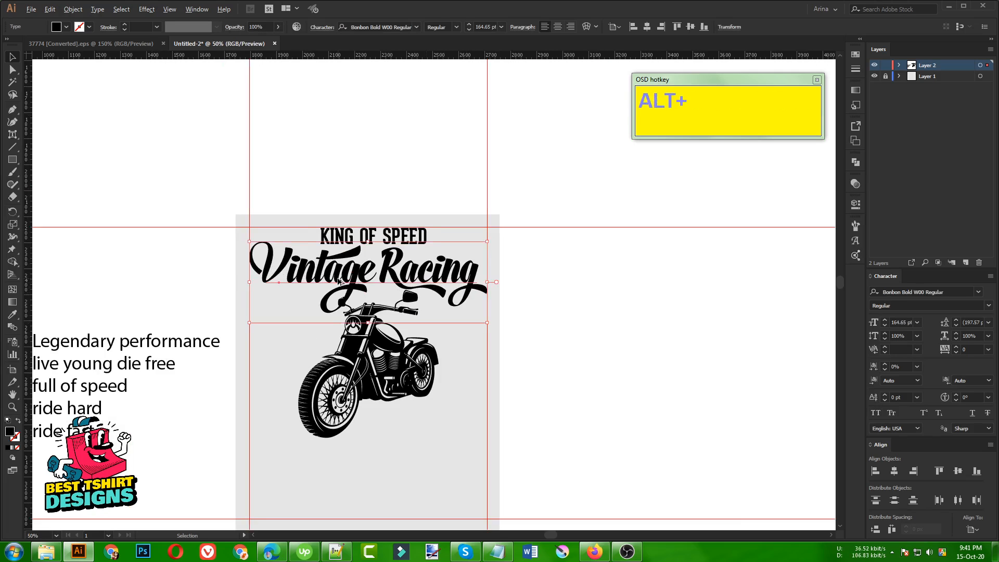
pyautogui.scroll(1, 339, 279)
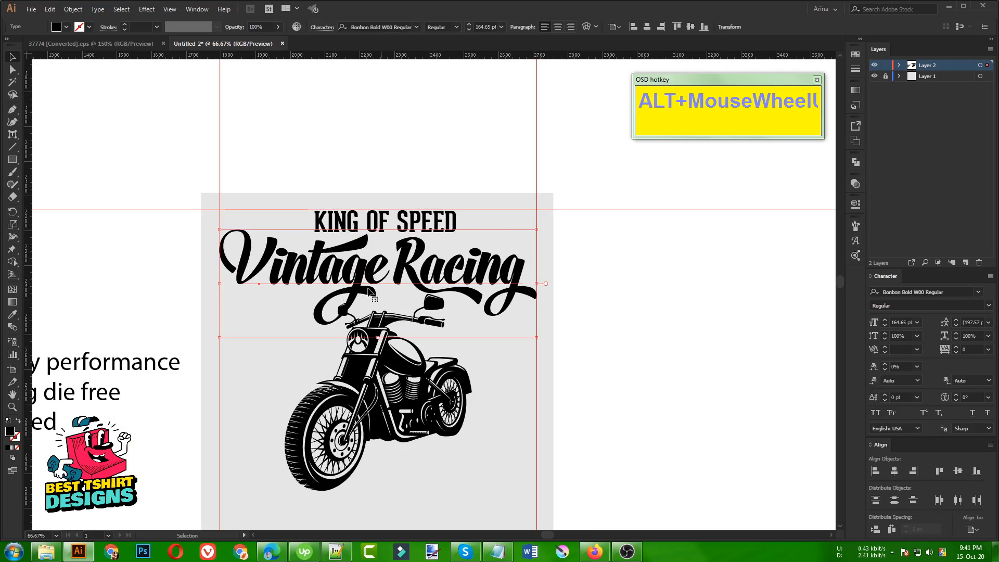
pyautogui.click(73, 9)
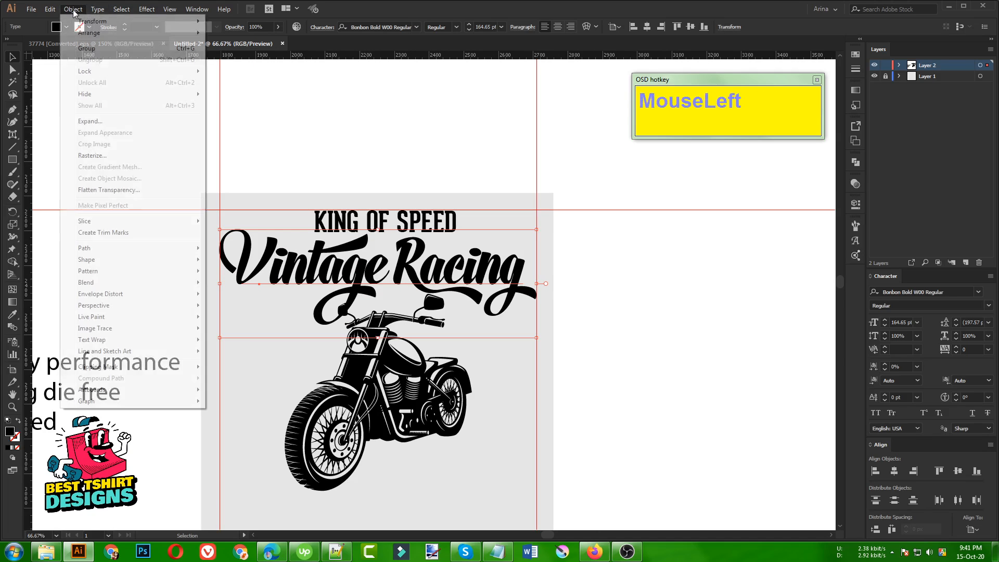
pyautogui.moveTo(92, 24)
pyautogui.click(230, 82)
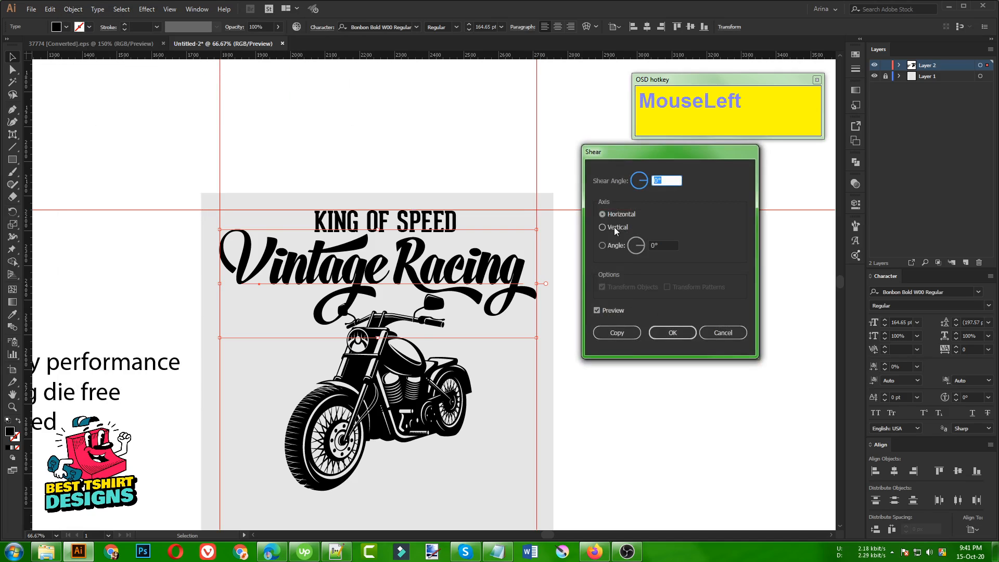
pyautogui.click(615, 227)
pyautogui.click(671, 179)
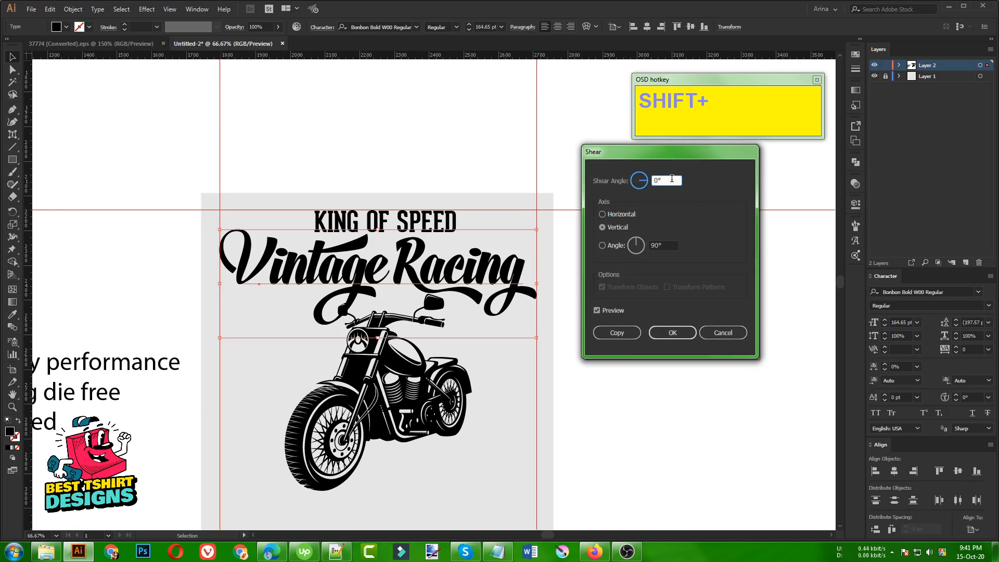
pyautogui.hotkey('shift', 'Down')
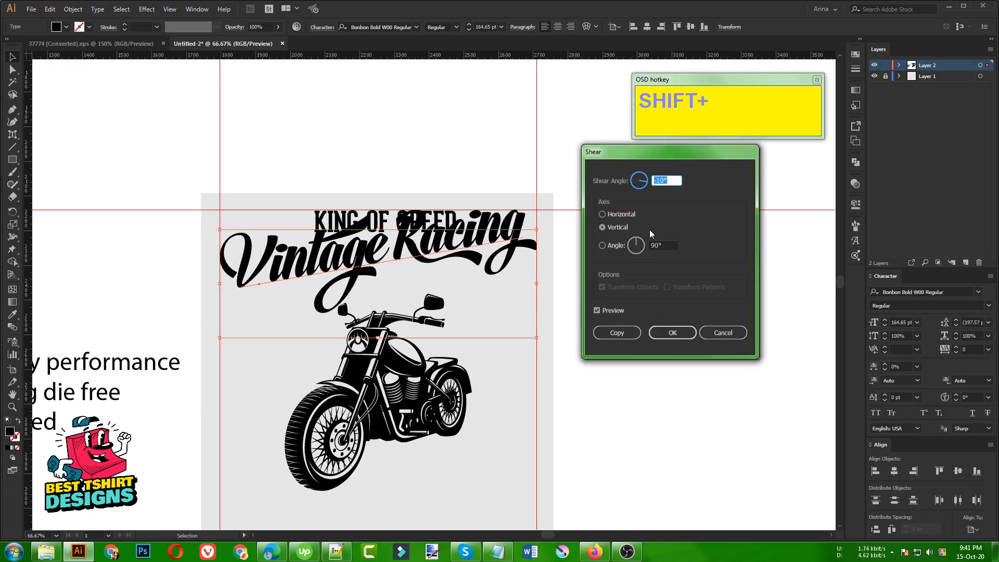
pyautogui.click(673, 333)
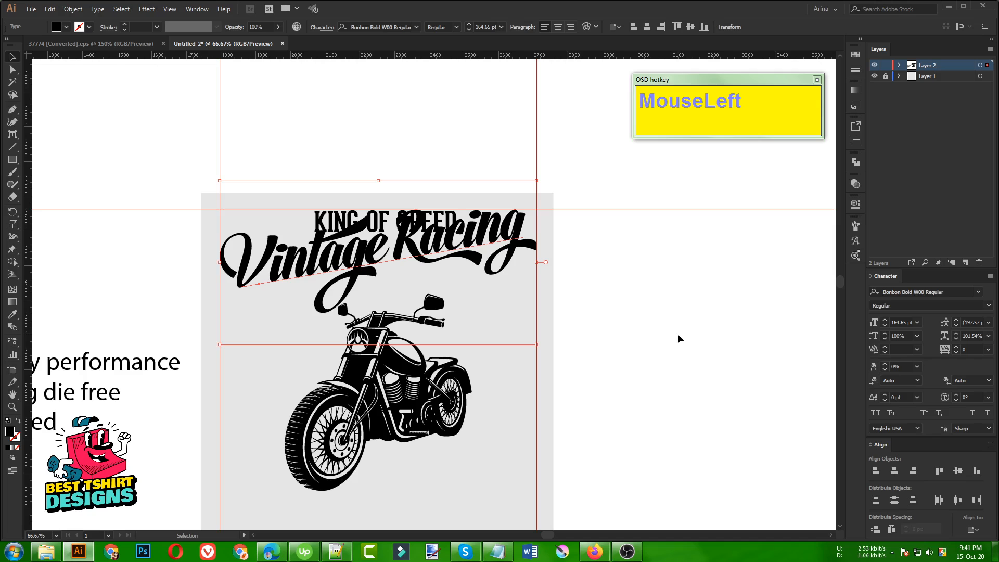
# Nudge the slanted "Vintage Racing" title down until it clears the "KING OF SPEED" slogan, and deselect it.
pyautogui.press('Down')
pyautogui.press('Down')
pyautogui.press('Down')
pyautogui.press('Down')
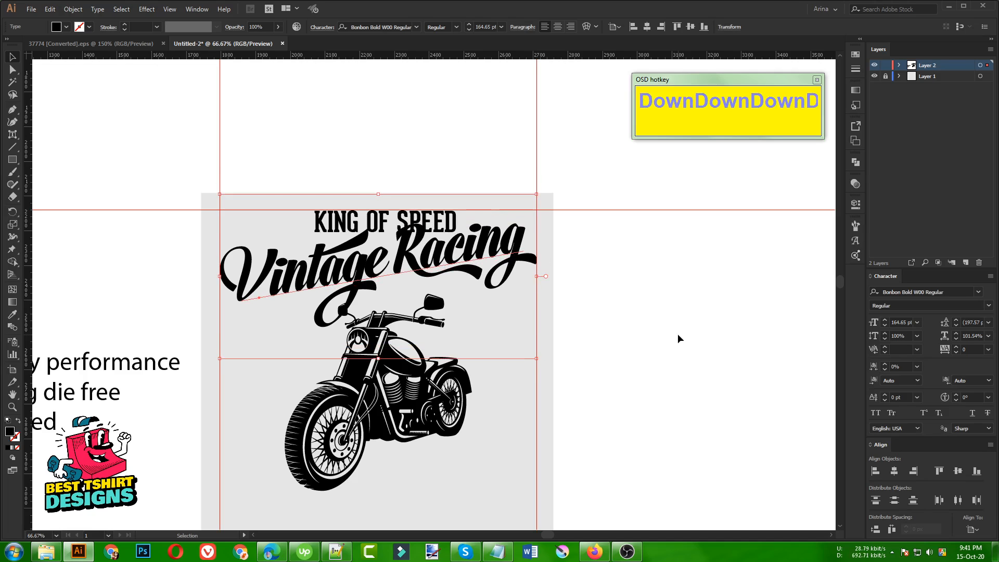
pyautogui.press('Down')
pyautogui.press('Down')
pyautogui.press('Down')
pyautogui.press('Down')
pyautogui.press('Down')
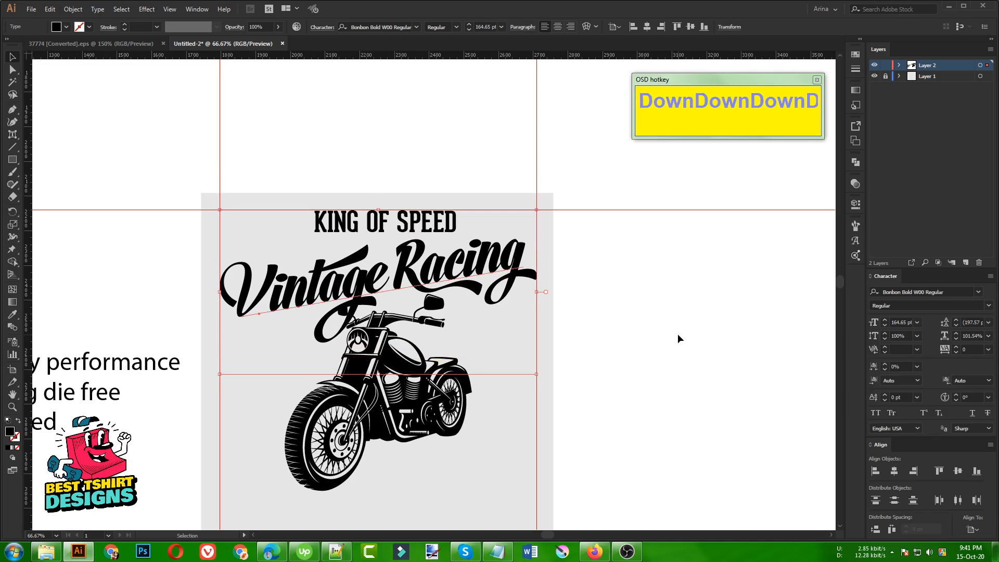
pyautogui.press('Up')
pyautogui.press('Up')
pyautogui.press('Down')
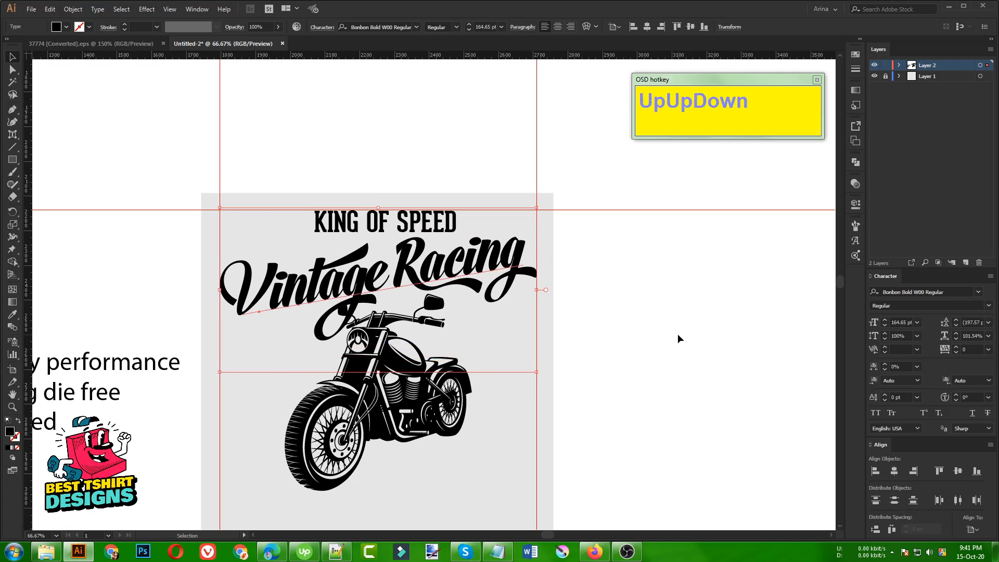
pyautogui.click(619, 348)
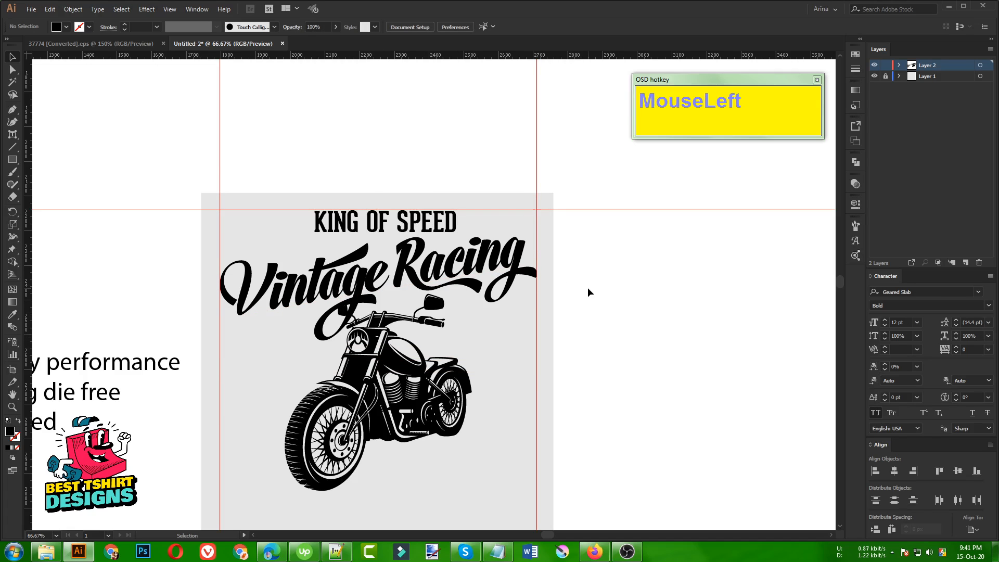
# Nudge the "KING OF SPEED" slogan slightly down below the upper guide and deselect it.
pyautogui.click(403, 224)
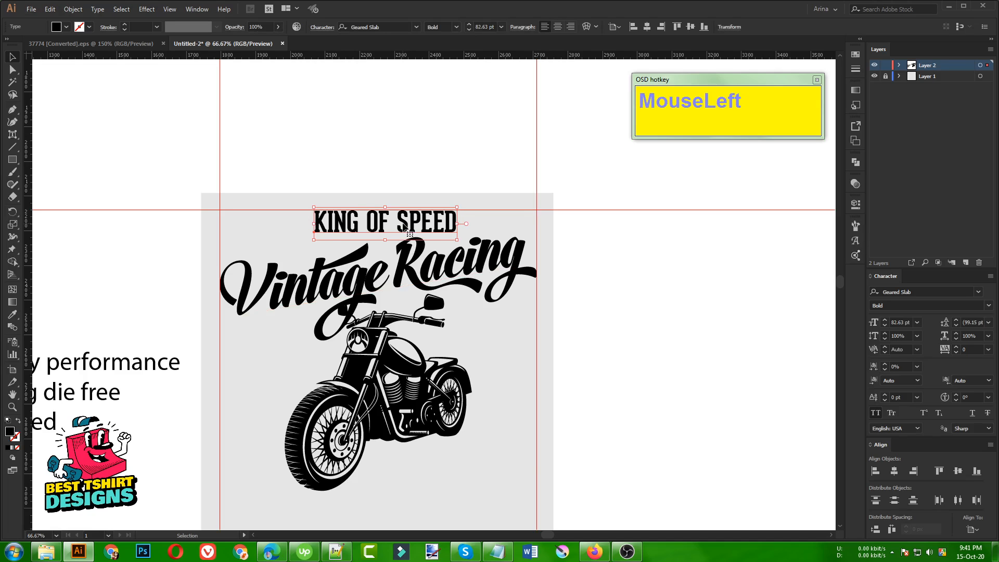
pyautogui.press('Down')
pyautogui.click(508, 339)
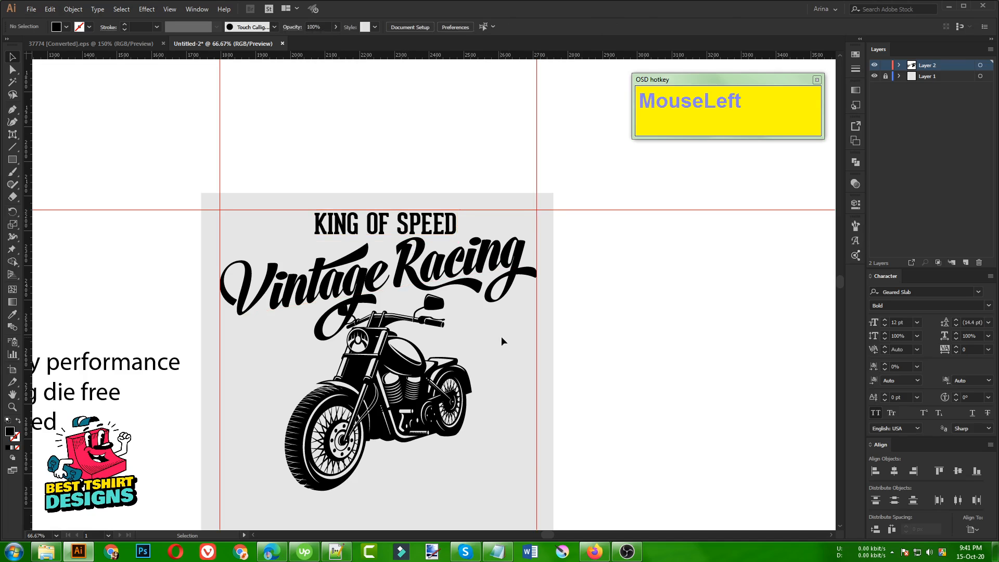
# Examine the motorcycle layout on the artboard and the unused slogan lines beside it.
pyautogui.keyDown('alt'); pyautogui.scroll(-1, 393, 262); pyautogui.keyUp('alt')
pyautogui.scroll(-3, 450, 215)
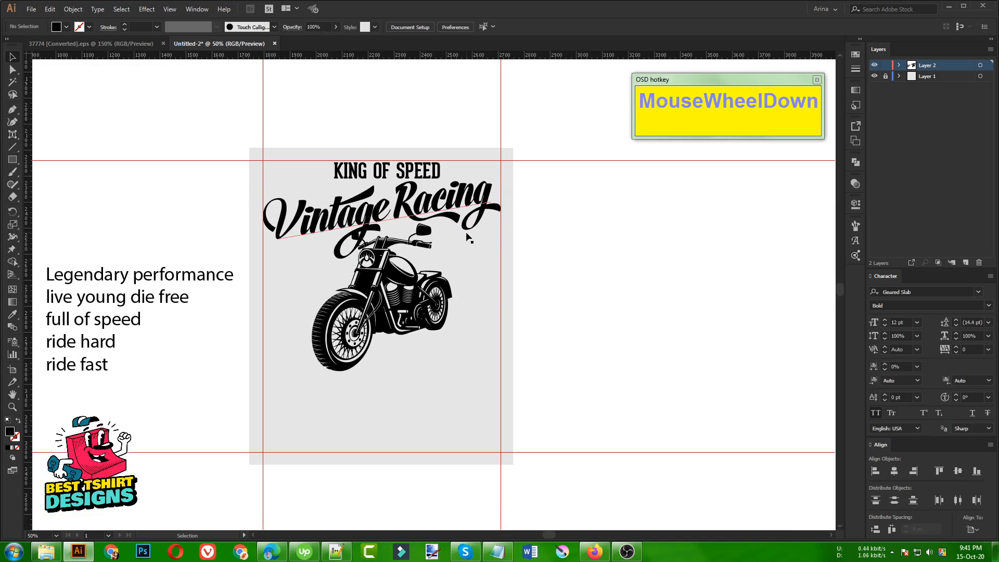
pyautogui.keyDown('alt'); pyautogui.scroll(1, 413, 251); pyautogui.keyUp('alt')
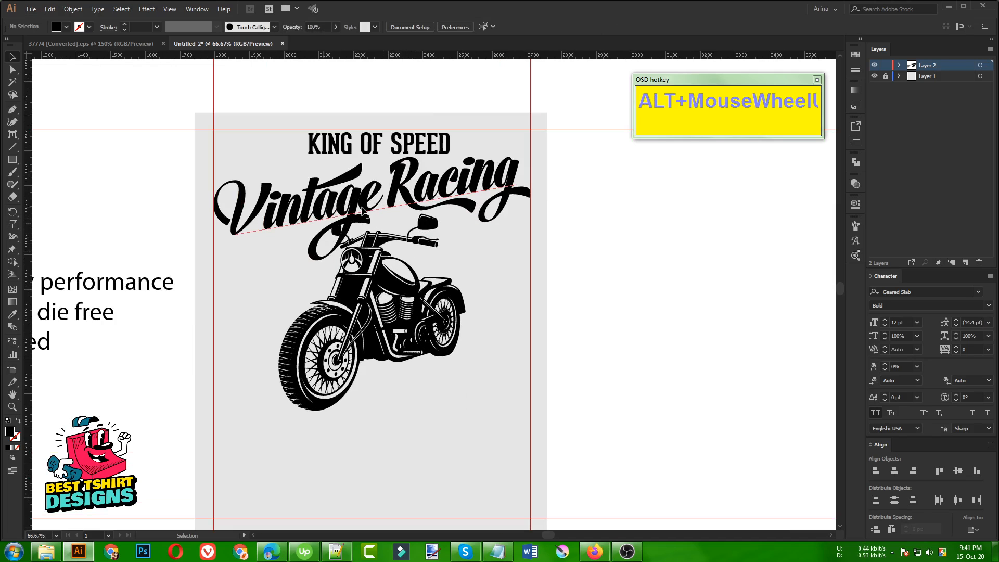
pyautogui.keyDown('alt'); pyautogui.scroll(-1, 425, 253); pyautogui.keyUp('alt')
pyautogui.click(415, 359)
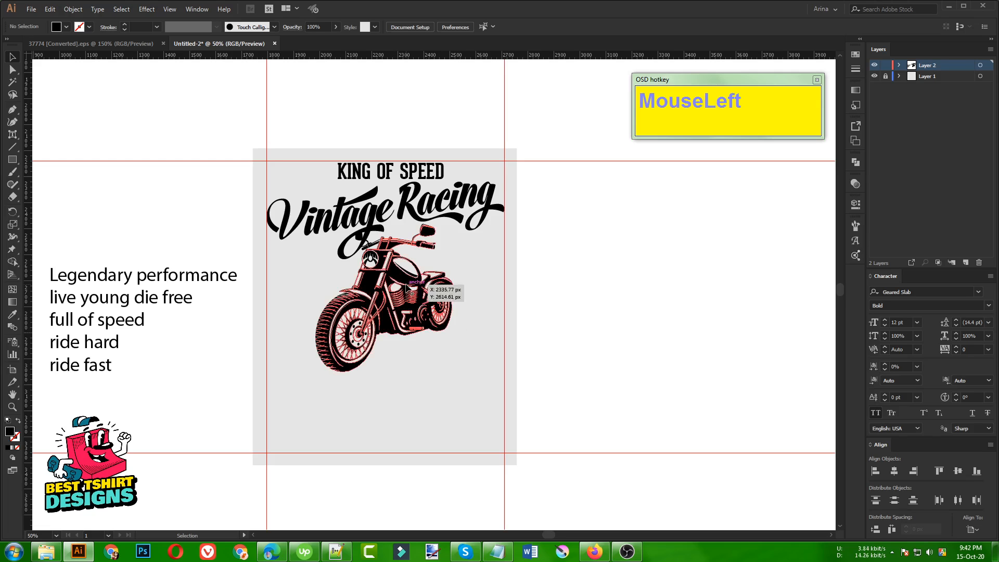
pyautogui.keyDown('alt'); pyautogui.scroll(-1, 398, 363); pyautogui.keyUp('alt')
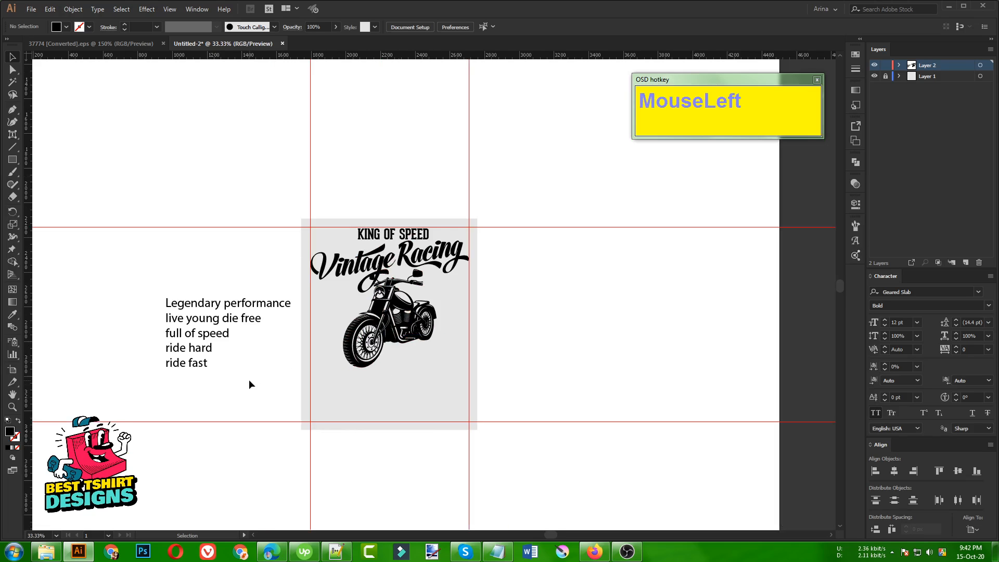
pyautogui.moveTo(249, 384); pyautogui.dragTo(299, 410)
pyautogui.click(129, 270)
pyautogui.click(422, 412)
pyautogui.scroll(2, 390, 346)
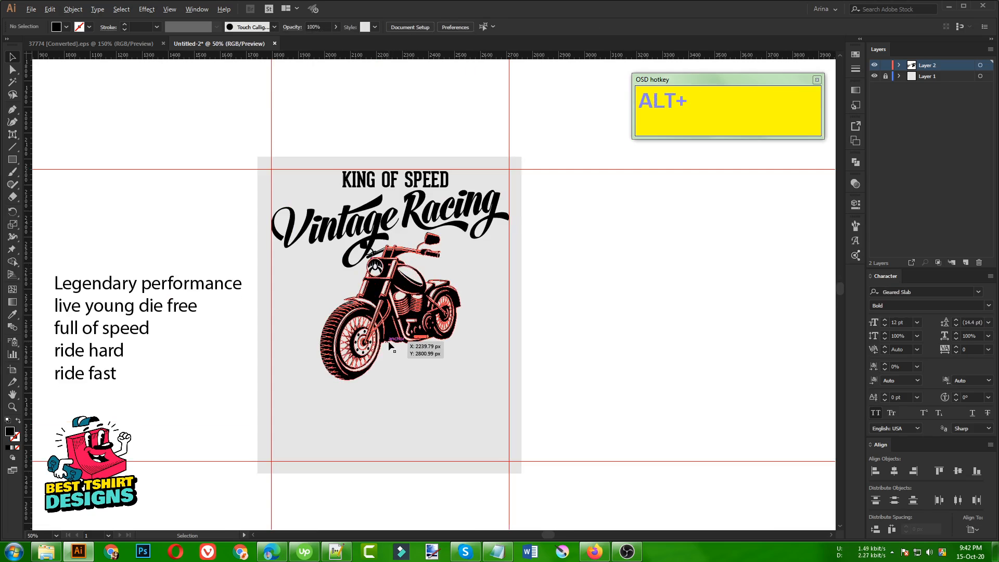
pyautogui.scroll(-1, 532, 354)
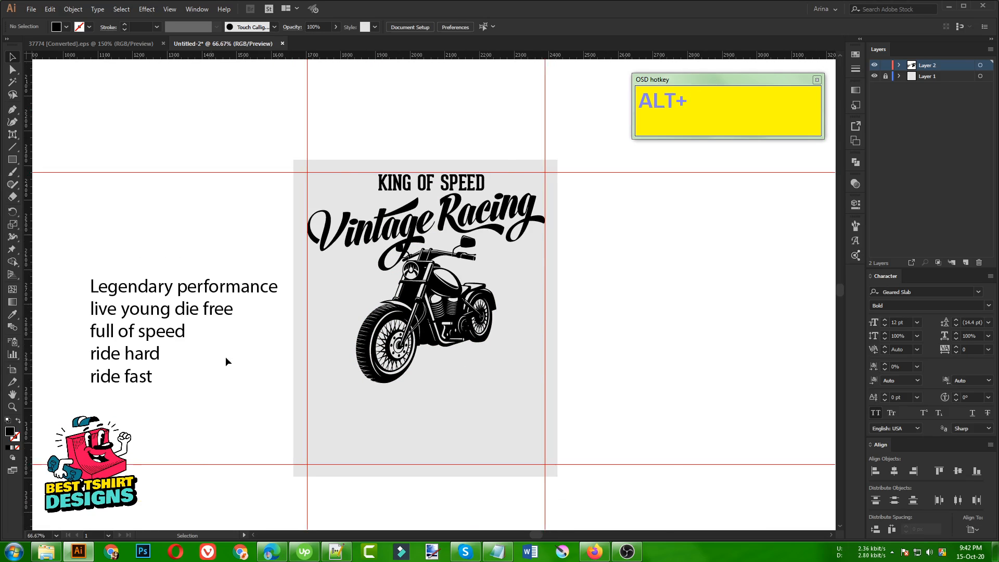
pyautogui.scroll(1, 227, 359)
pyautogui.moveTo(356, 363); pyautogui.dragTo(356, 339)
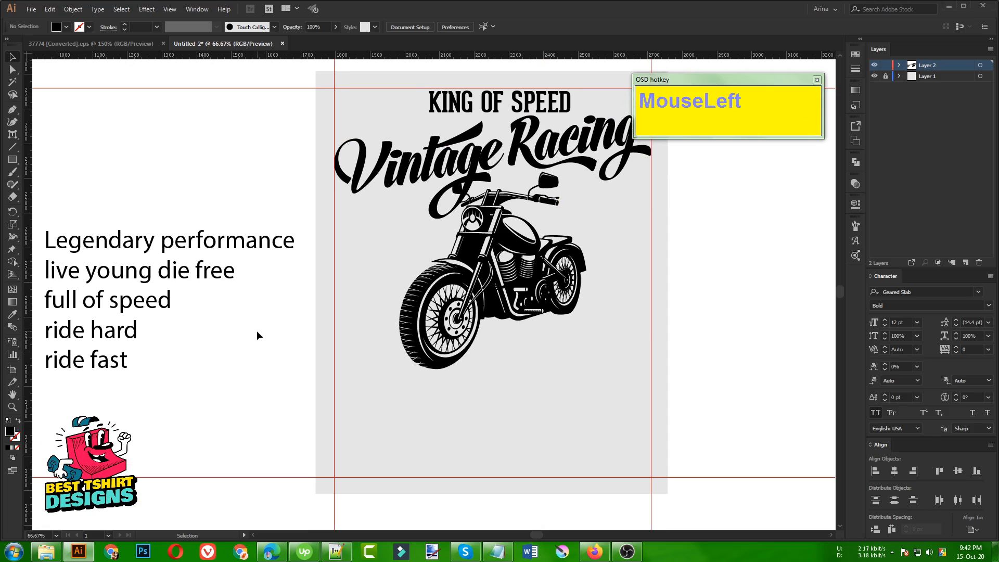
# Place the "Legendary performance" slogan below the motorcycle and copy the "KING OF SPEED" text style onto it with the Eyedropper.
pyautogui.scroll(-1, 239, 322)
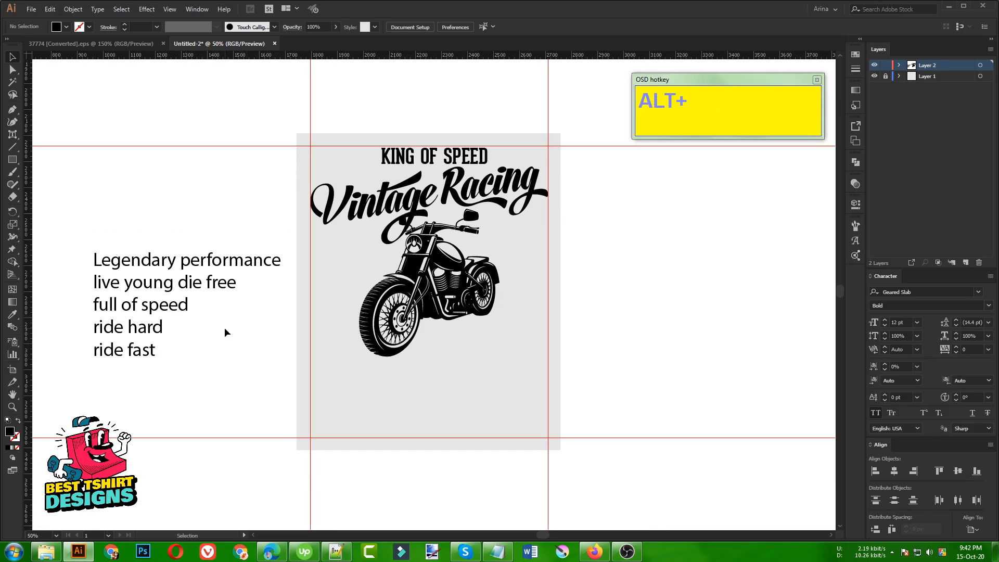
pyautogui.moveTo(238, 265); pyautogui.dragTo(476, 390)
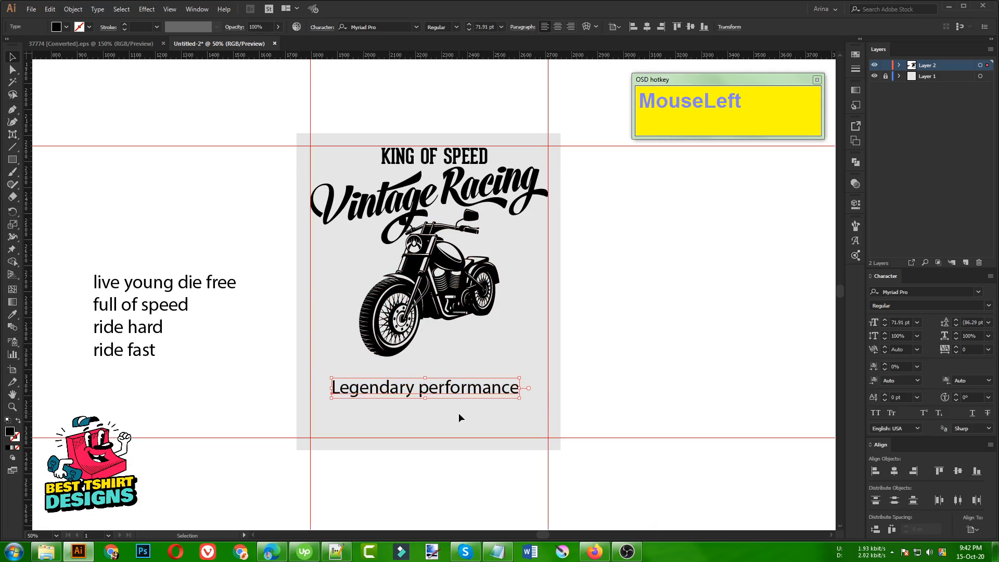
pyautogui.press('i')
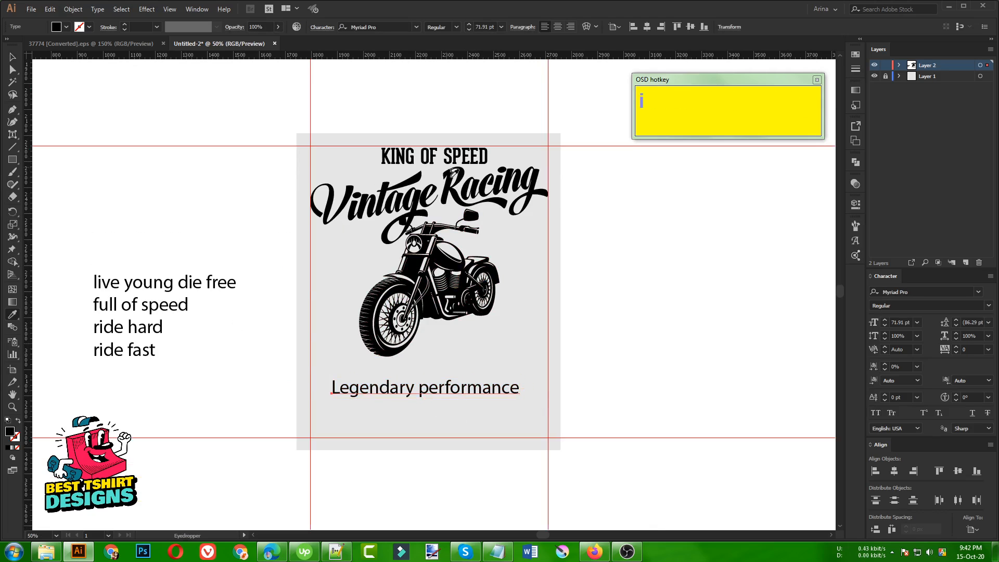
pyautogui.click(430, 148)
pyautogui.press('v')
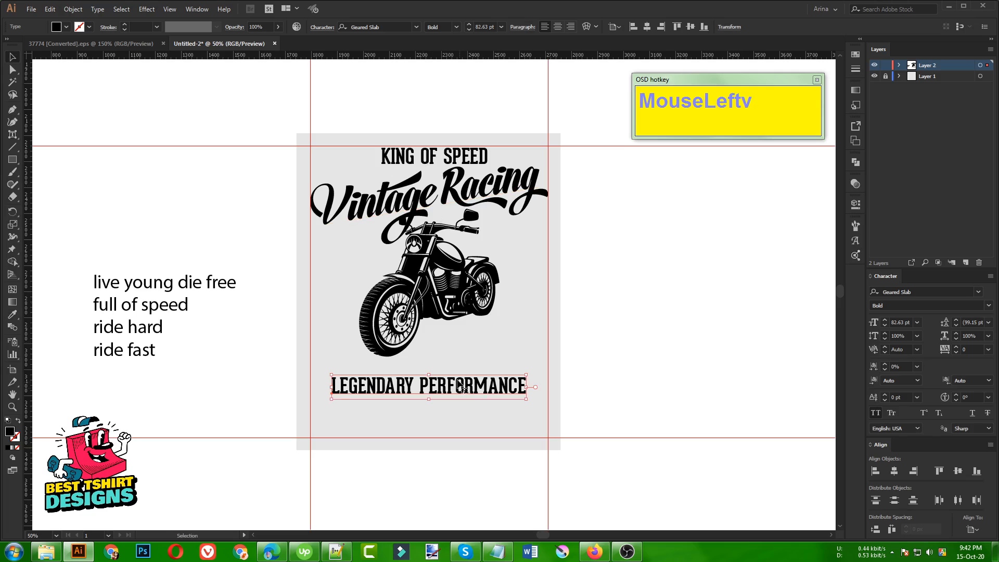
# Convert the "LEGENDARY PERFORMANCE" slogan to outlines and enlarge it to about 876 px wide just beneath the motorcycle.
pyautogui.scroll(1, 489, 404)
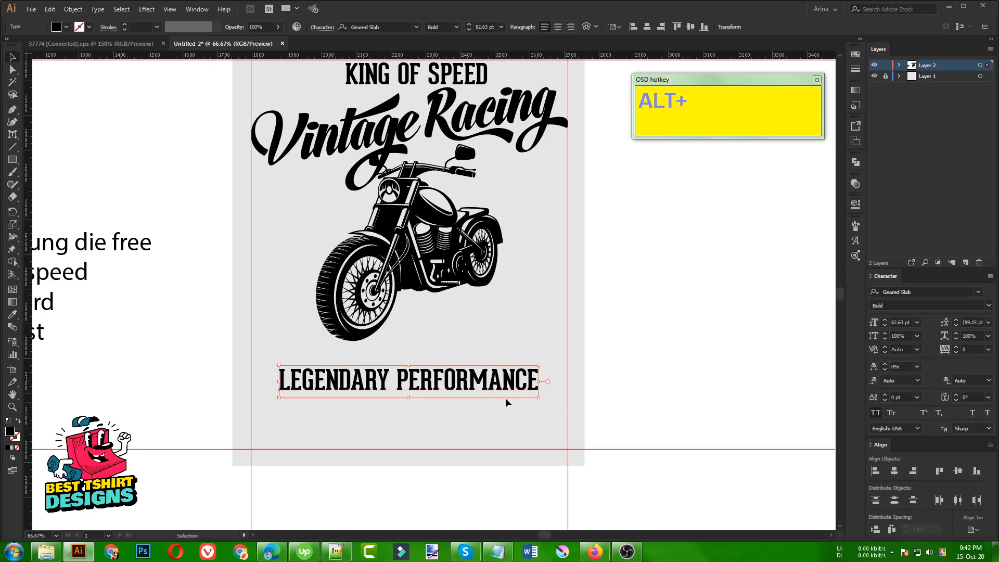
pyautogui.moveTo(539, 382); pyautogui.dragTo(507, 370)
pyautogui.rightClick(535, 179)
pyautogui.click(525, 339)
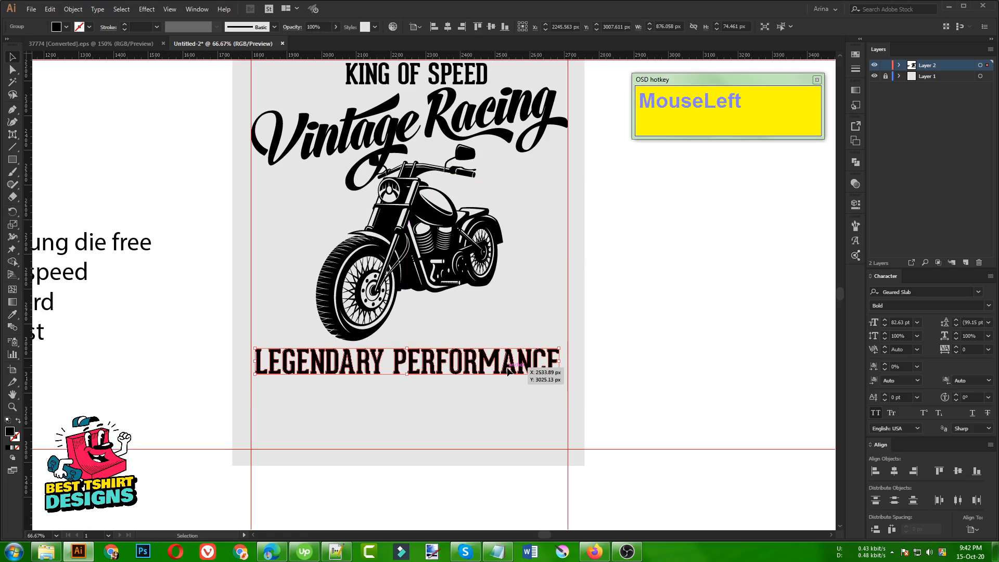
pyautogui.click(483, 398)
# Draw a black rectangle about 914 by 108 px between the vertical guides around "LEGENDARY PERFORMANCE" and paste it behind the lettering.
pyautogui.scroll(1, 426, 404)
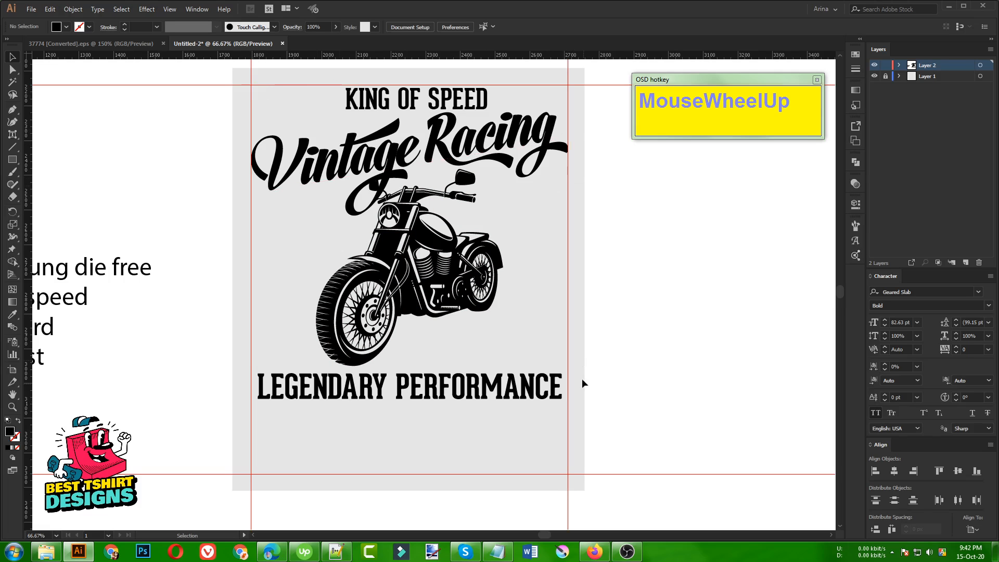
pyautogui.click(18, 164)
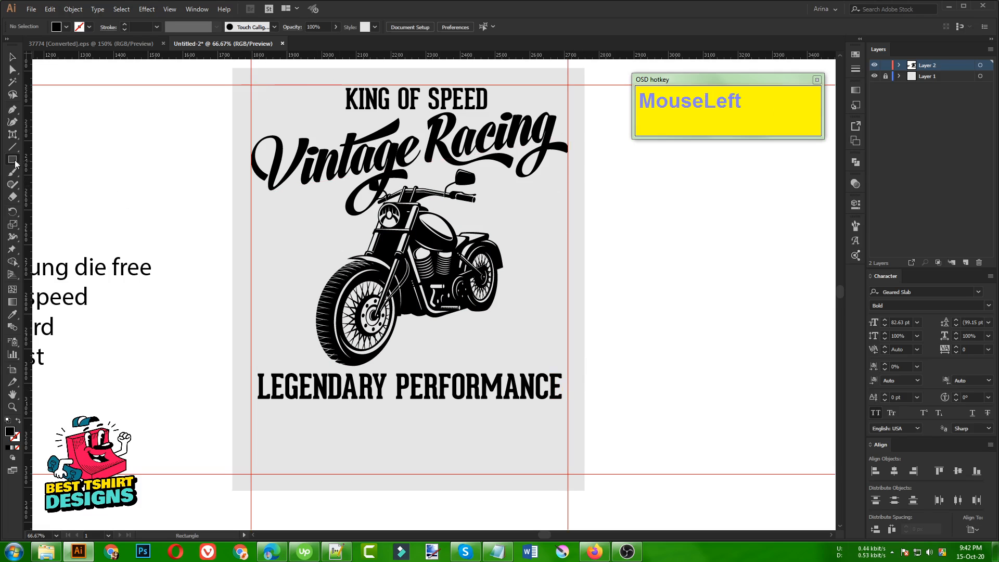
pyautogui.scroll(1, 345, 442)
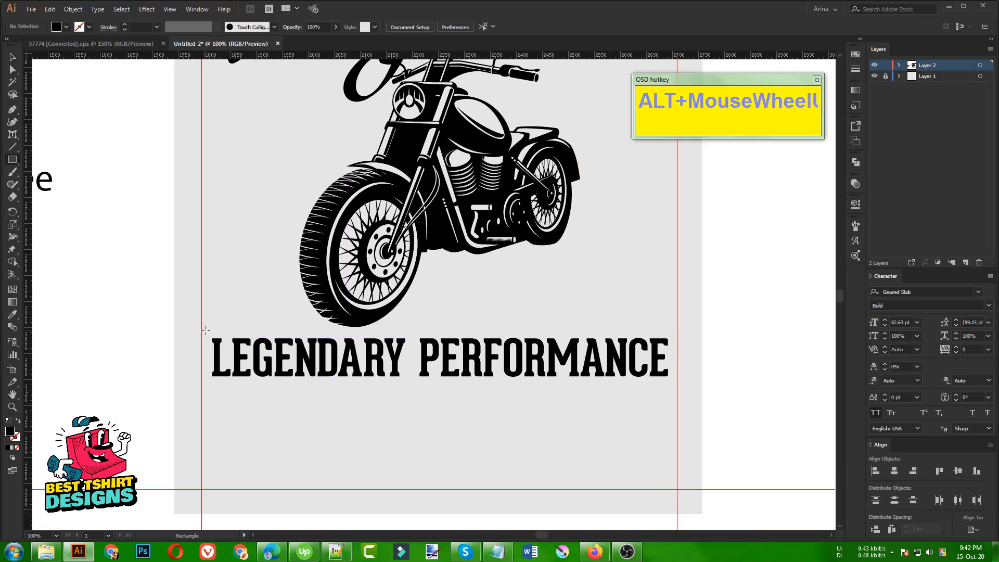
pyautogui.moveTo(201, 330); pyautogui.dragTo(676, 386)
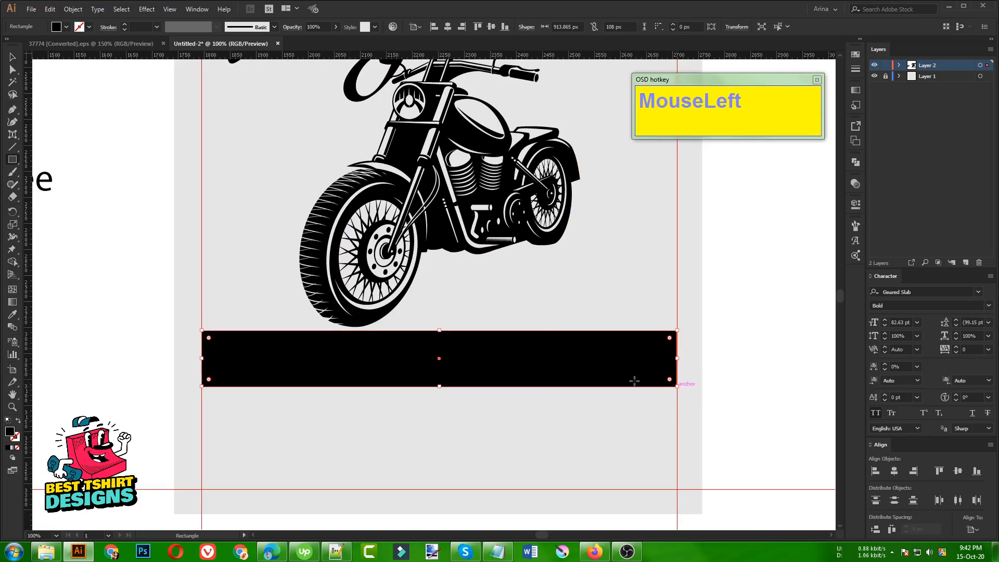
pyautogui.press('v')
pyautogui.hotkey('ctrl', 'x')
pyautogui.hotkey('ctrl', 'b')
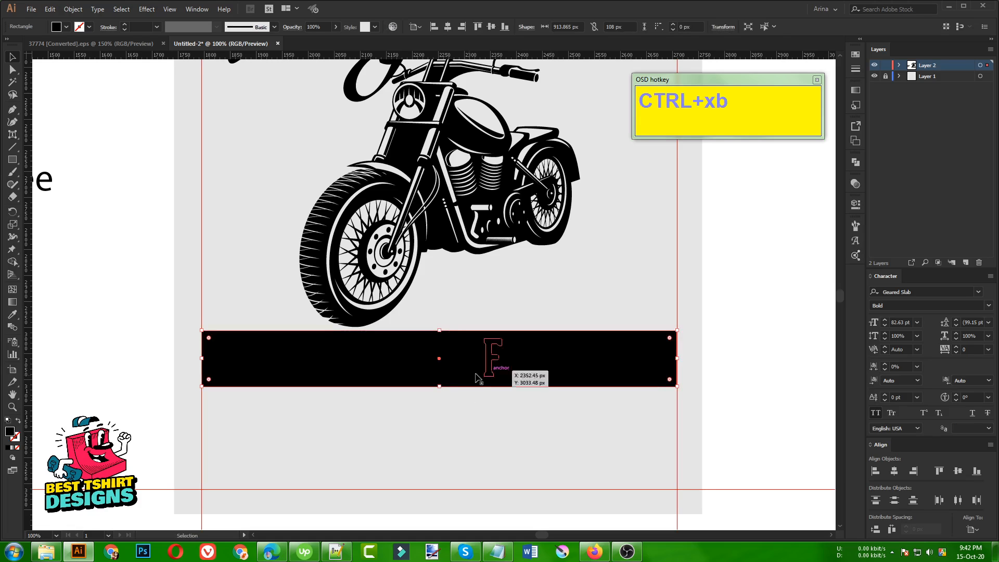
# Fill the "LEGENDARY PERFORMANCE" lettering with red and deselect it.
pyautogui.click(454, 363)
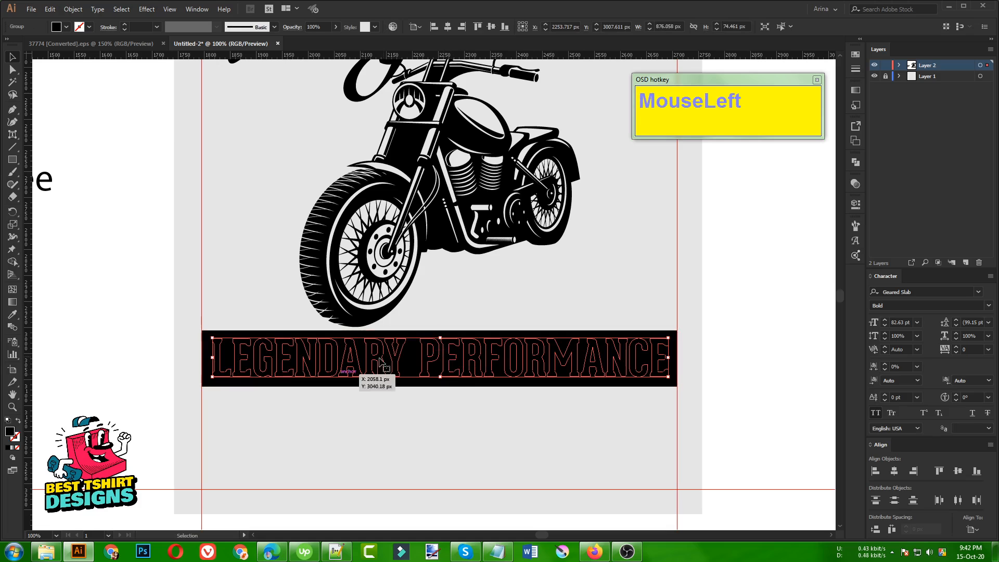
pyautogui.click(66, 26)
pyautogui.click(78, 44)
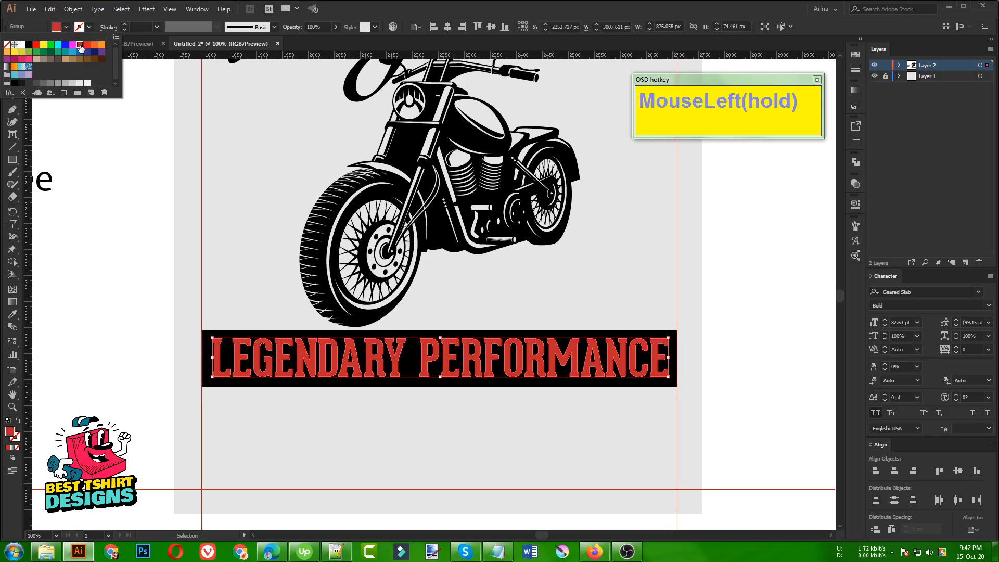
pyautogui.click(384, 403)
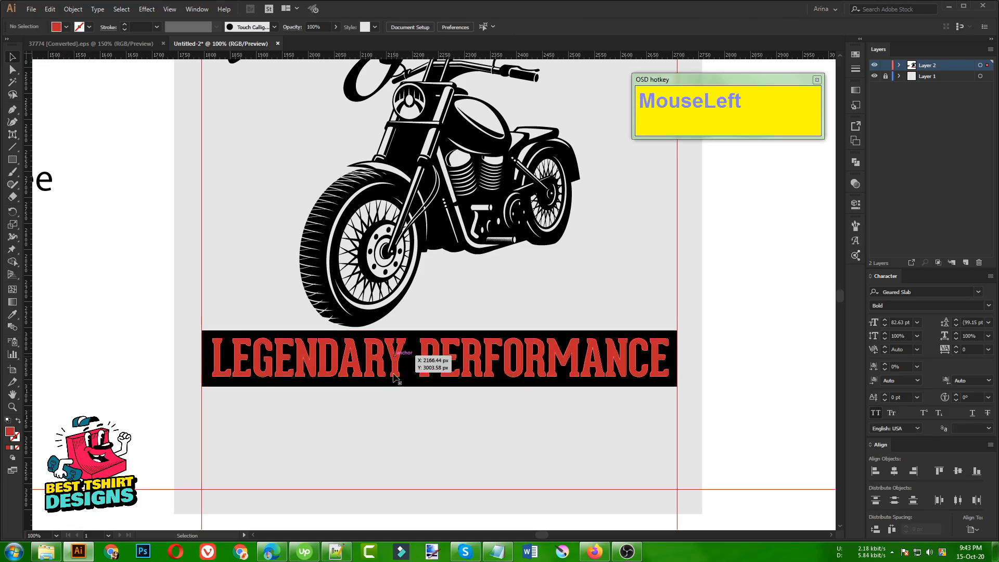
# Centre the red lettering and the black rectangle on each other horizontally and vertically, aligned to the selection.
pyautogui.click(395, 374)
pyautogui.keyDown('shift'); pyautogui.click(405, 385); pyautogui.keyUp('shift')
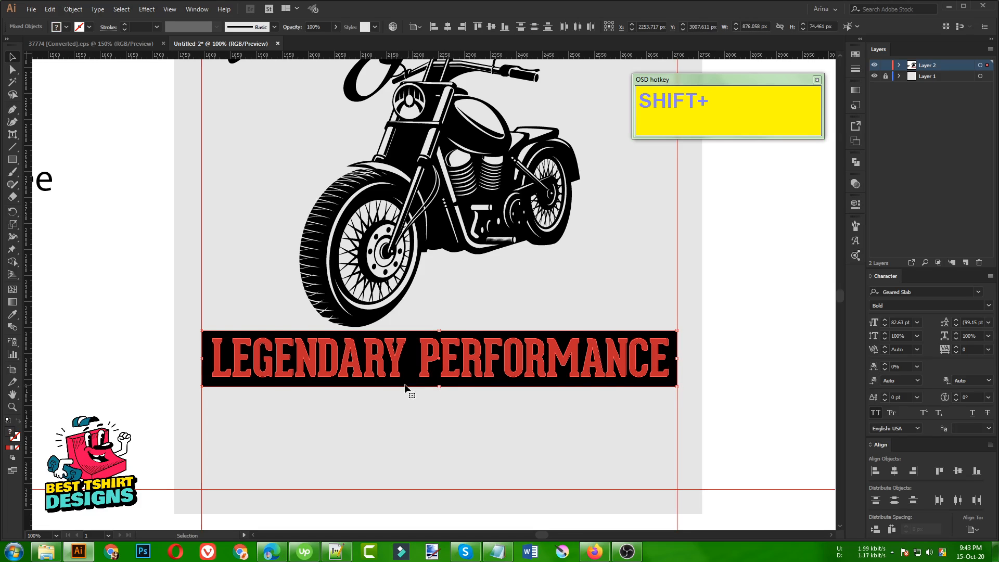
pyautogui.click(415, 27)
pyautogui.click(423, 38)
pyautogui.click(490, 27)
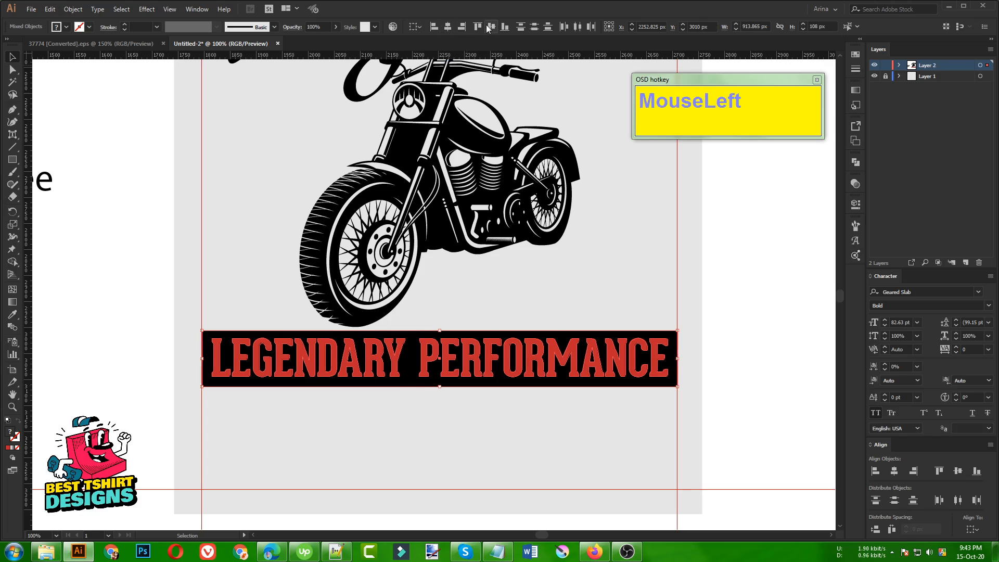
pyautogui.click(489, 27)
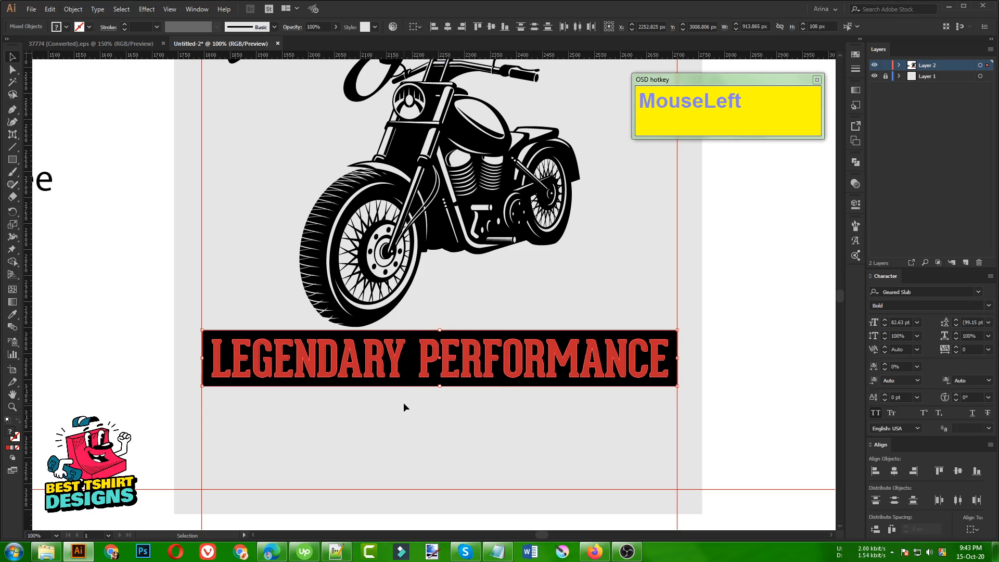
pyautogui.press('F10')
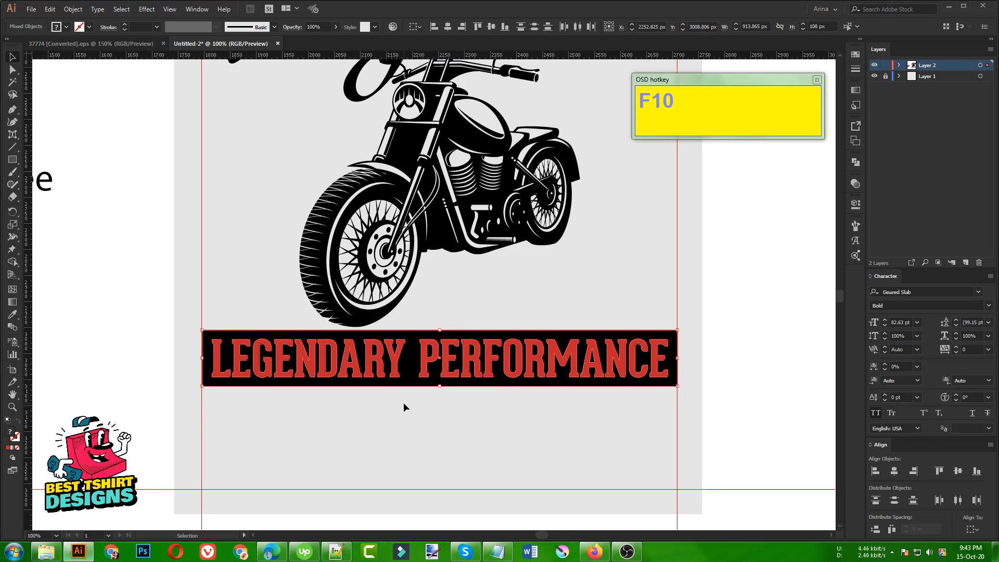
pyautogui.click(639, 555)
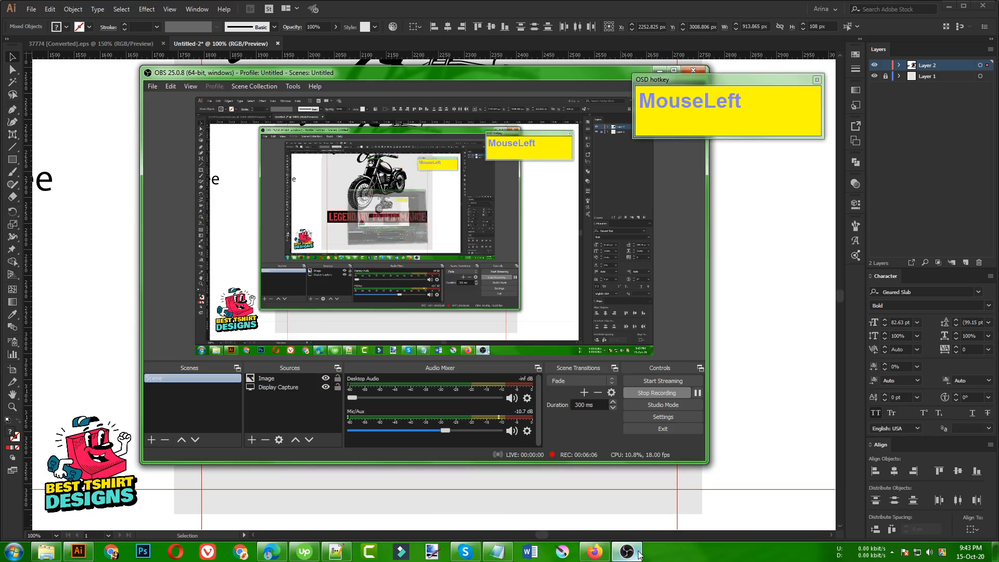
pyautogui.click(639, 554)
pyautogui.click(532, 448)
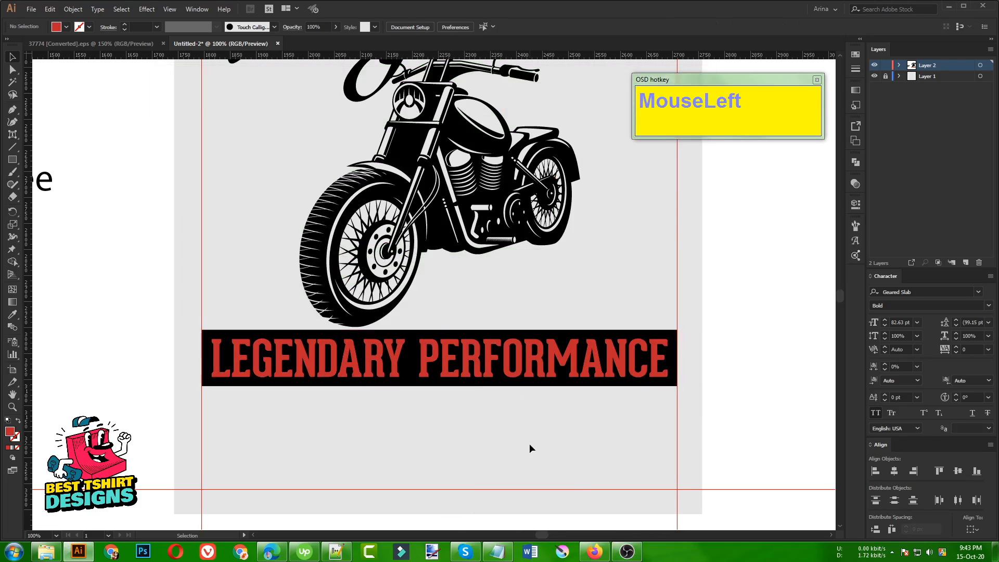
# Select the red lettering together with the black rectangle and open the Pathfinder.
pyautogui.click(478, 376)
pyautogui.keyDown('shift'); pyautogui.click(414, 383); pyautogui.keyUp('shift')
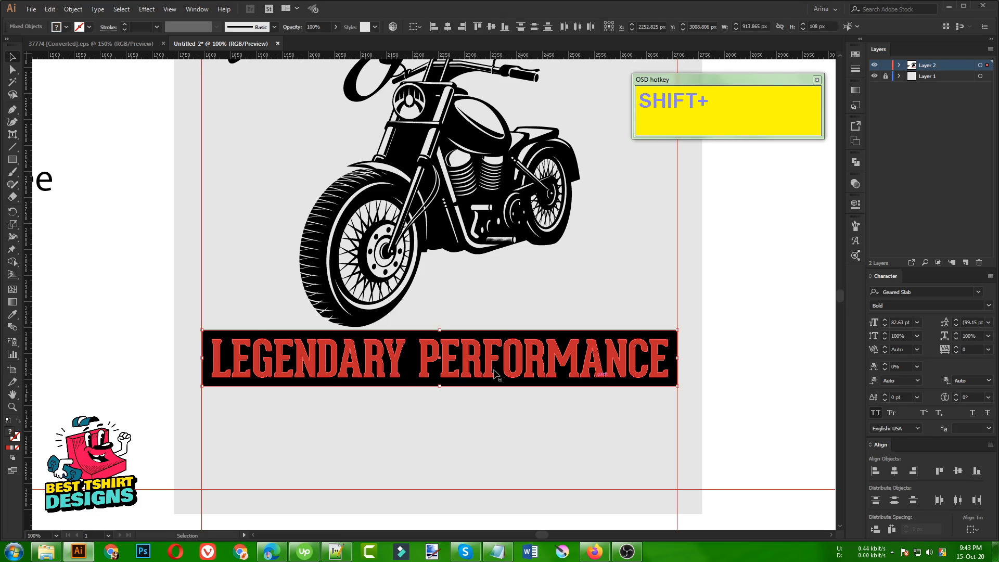
pyautogui.click(860, 163)
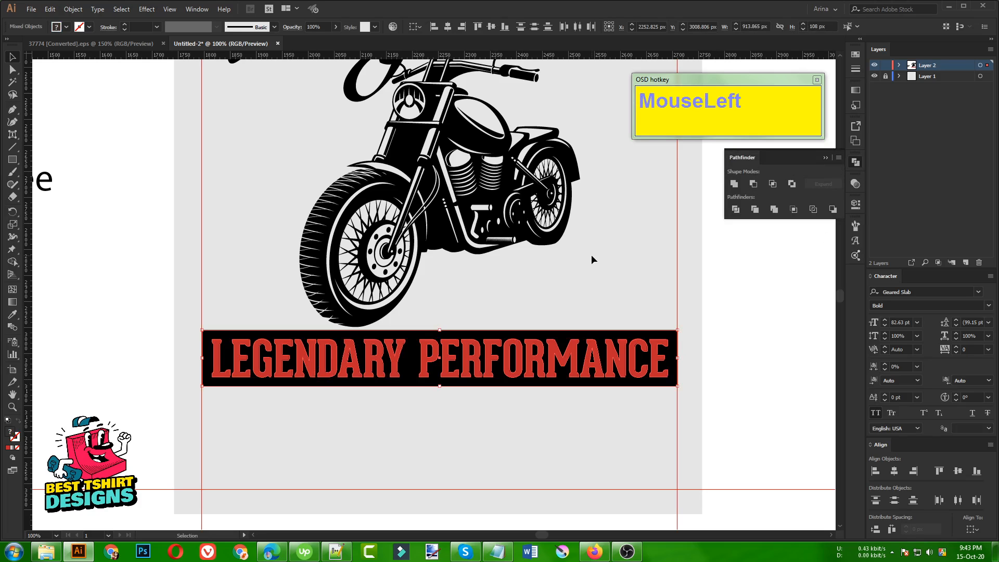
# Cut the red "LEGENDARY PERFORMANCE" lettering from the black rectangle.
pyautogui.click(539, 361)
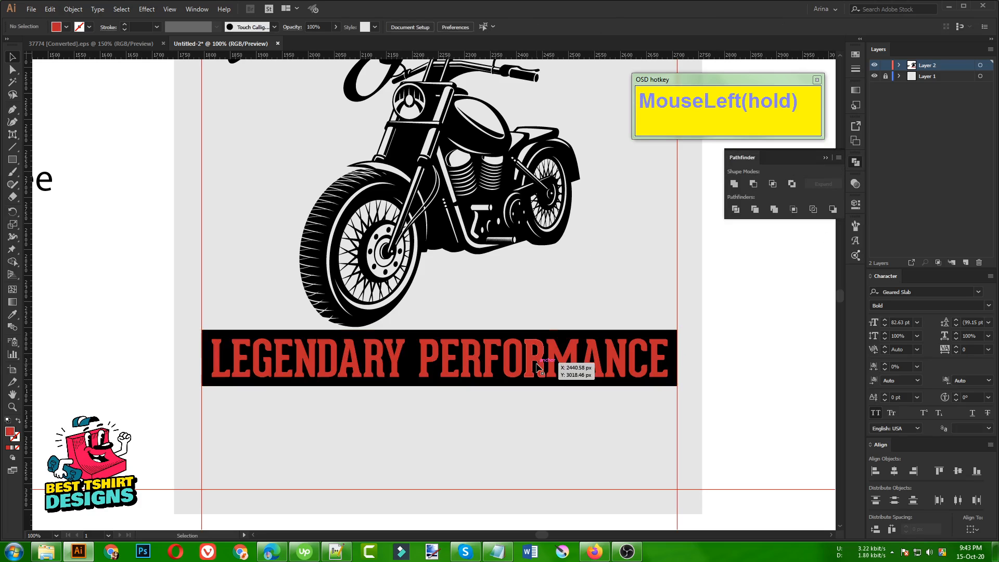
pyautogui.press('ctrl')
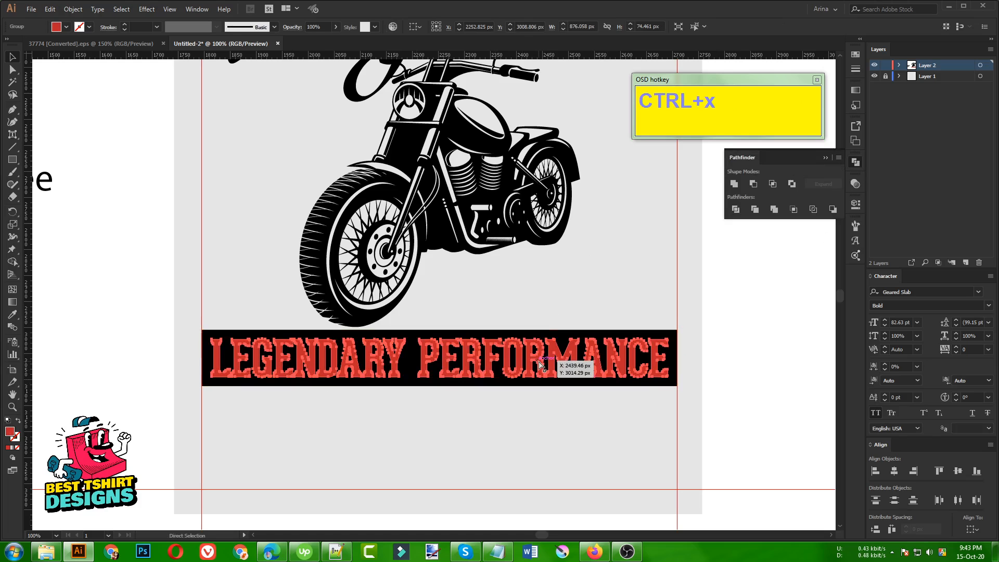
pyautogui.hotkey('ctrl', 'x')
# Round all four corners of the black banner rectangle to a radius of about 19 px.
pyautogui.click(541, 367)
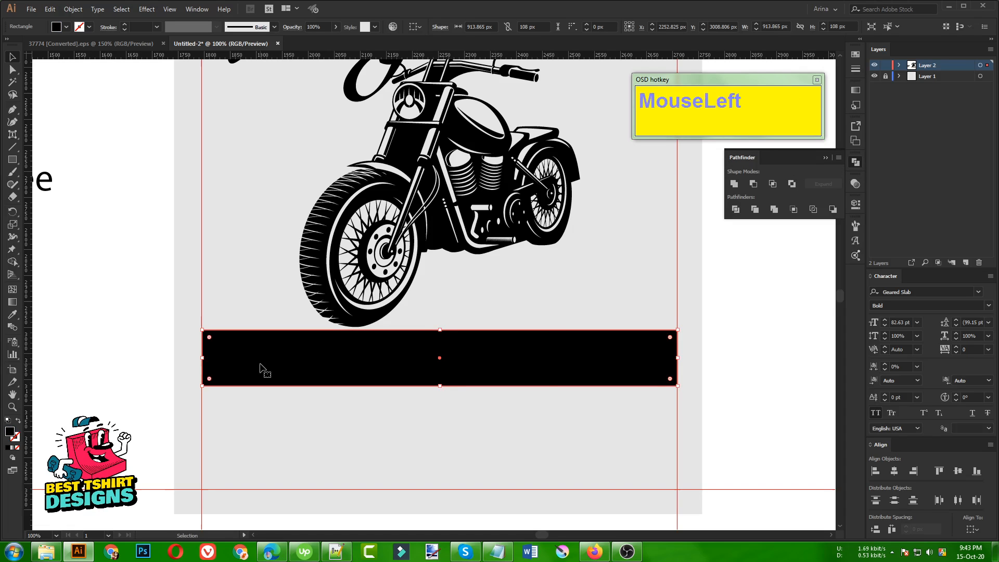
pyautogui.scroll(1, 261, 364)
pyautogui.scroll(1, 203, 339)
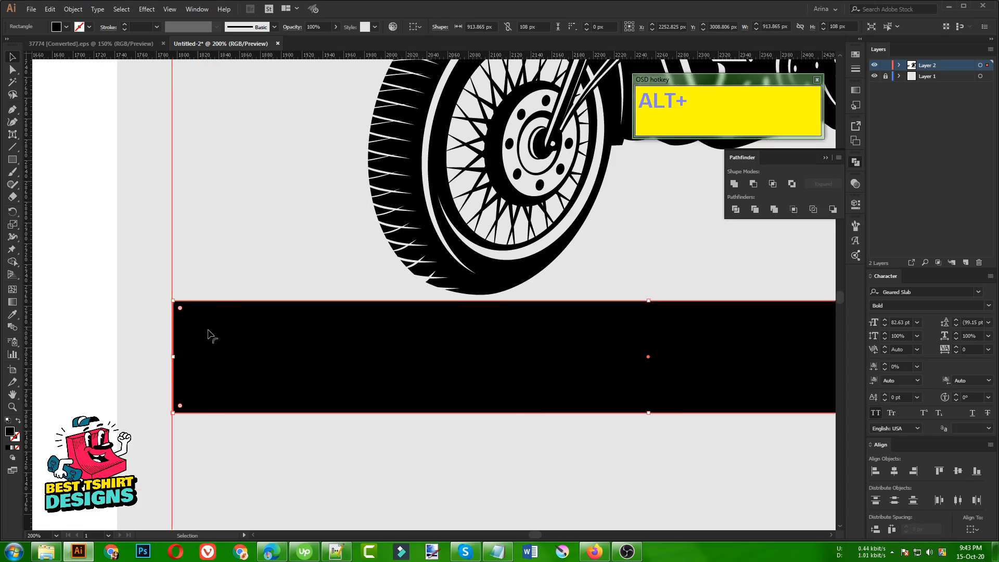
pyautogui.moveTo(180, 307); pyautogui.dragTo(195, 321)
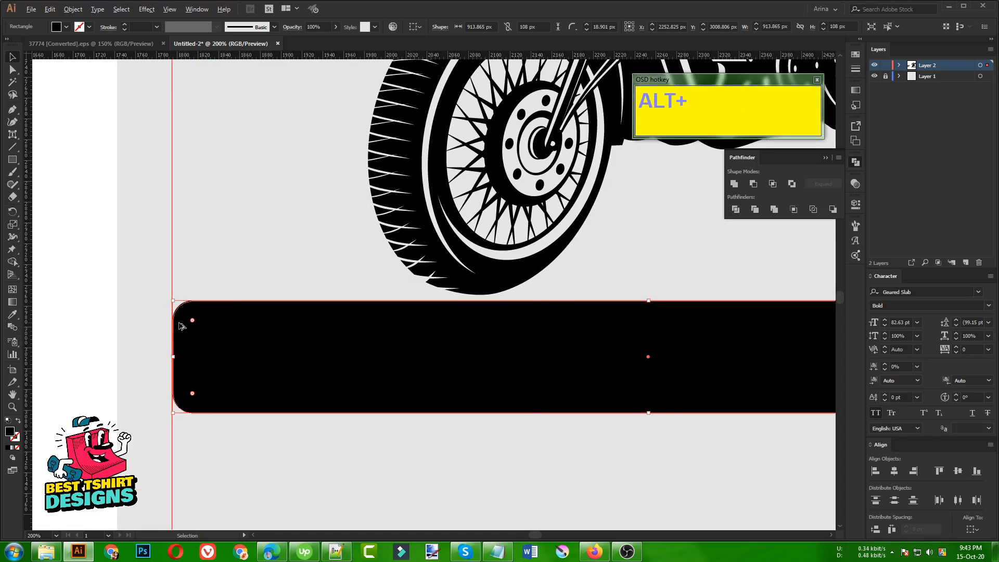
pyautogui.scroll(-1, 179, 322)
pyautogui.scroll(-1, 179, 350)
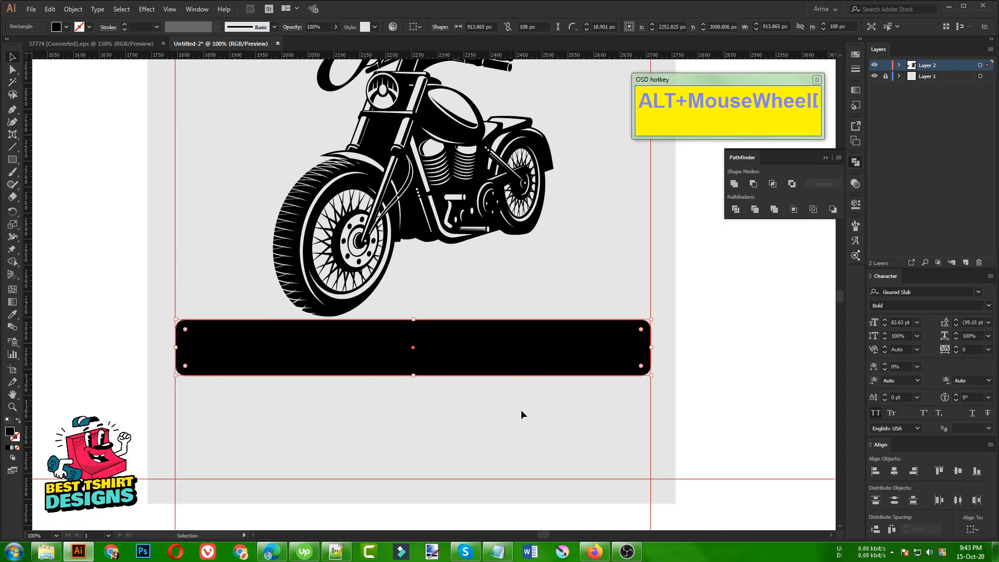
# Create an opacity mask on the black rounded rectangle, start editing the mask and turn off its clipping.
pyautogui.click(856, 184)
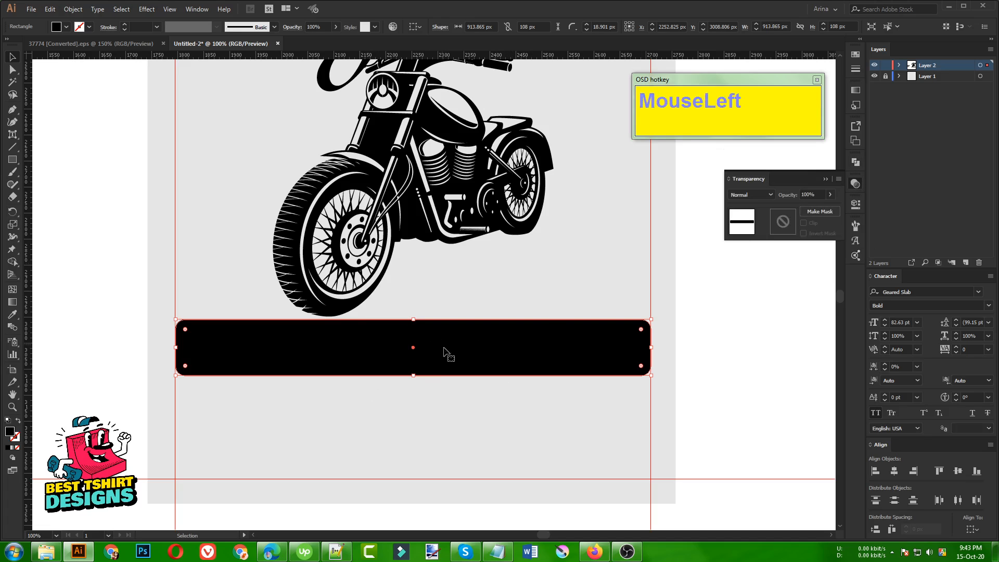
pyautogui.click(498, 397)
pyautogui.click(434, 361)
pyautogui.click(784, 220)
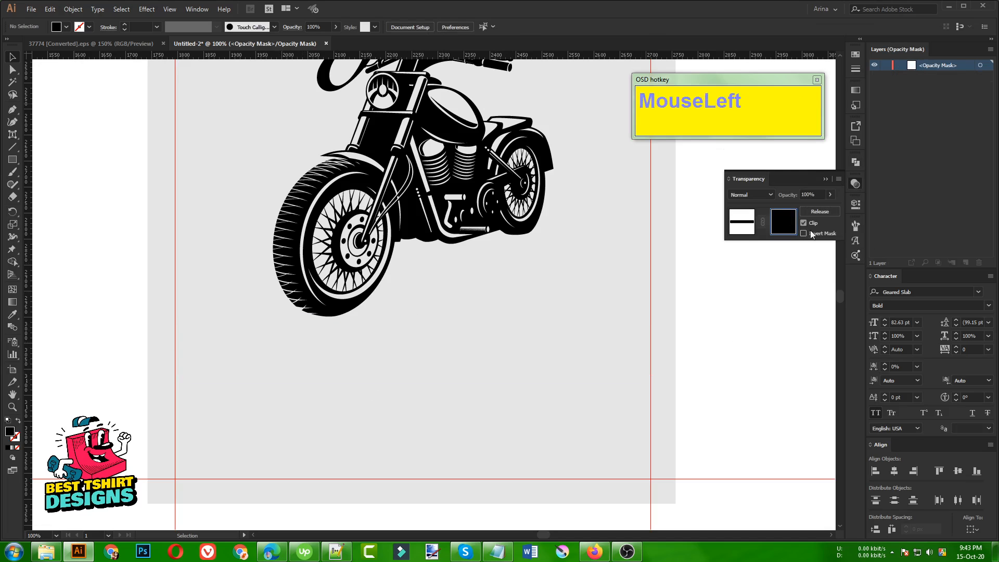
pyautogui.click(803, 222)
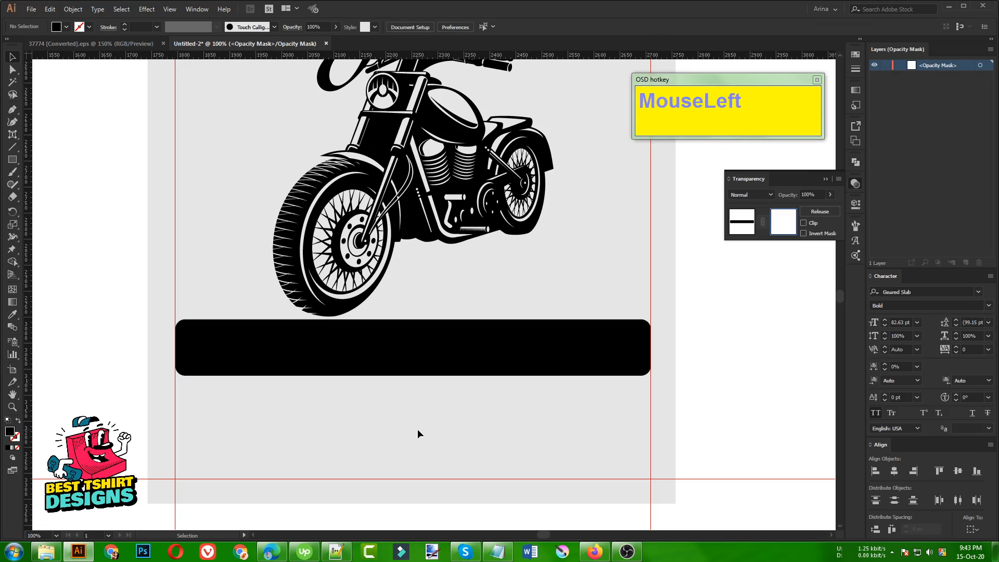
# Paste the cut "LEGENDARY PERFORMANCE" lettering in place into the opacity mask and fill it with black.
pyautogui.hotkey('ctrl', 'f')
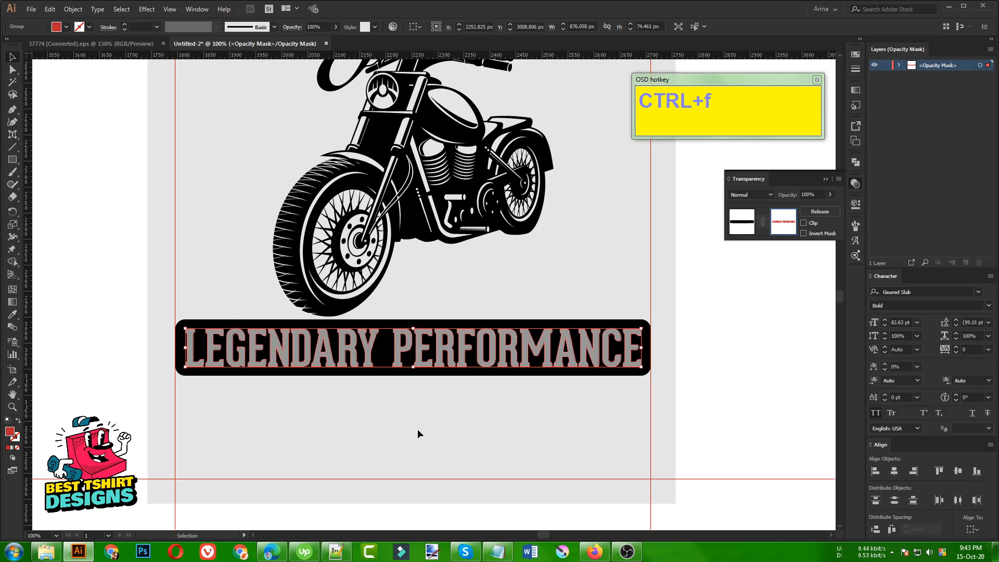
pyautogui.click(261, 410)
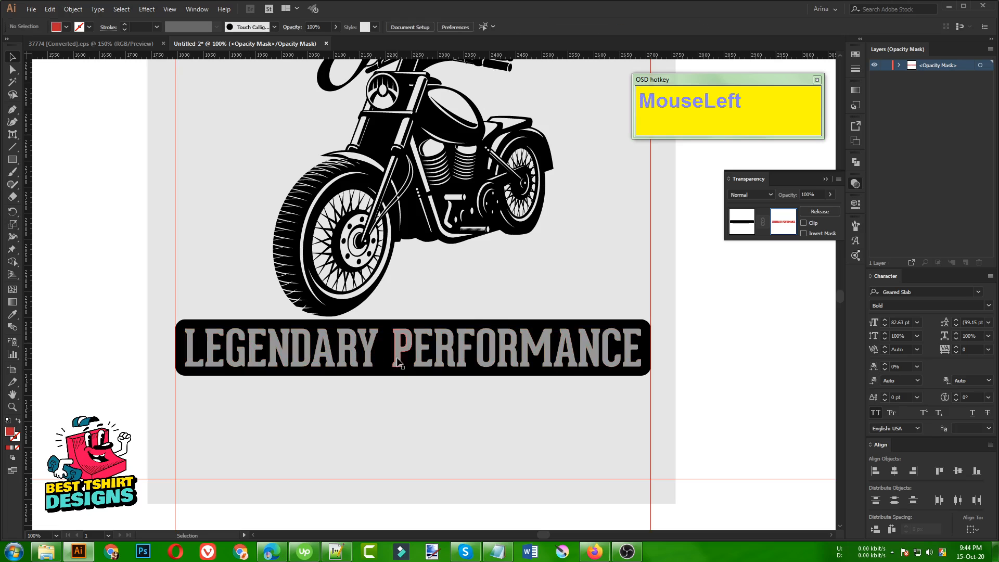
pyautogui.click(415, 353)
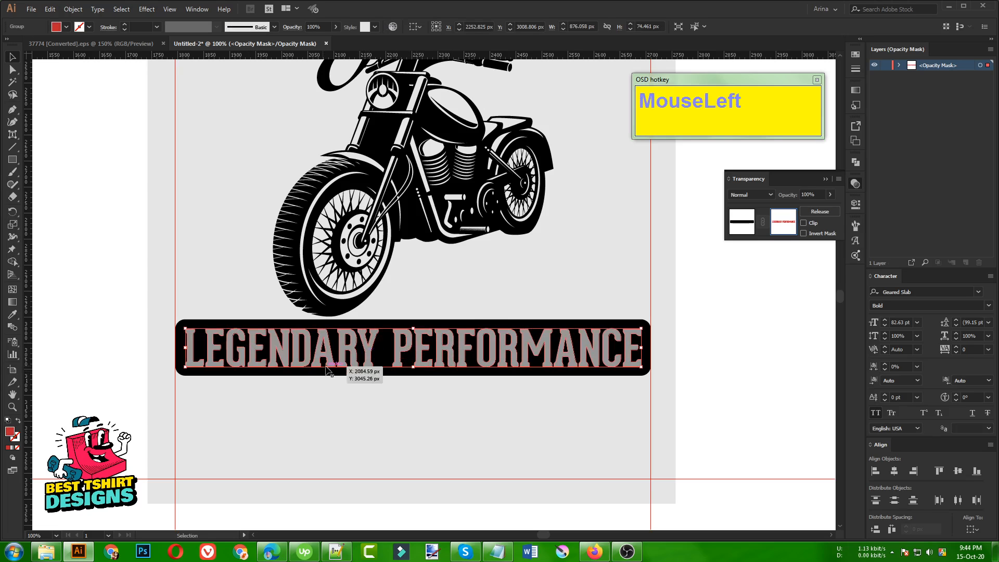
pyautogui.scroll(3, 287, 363)
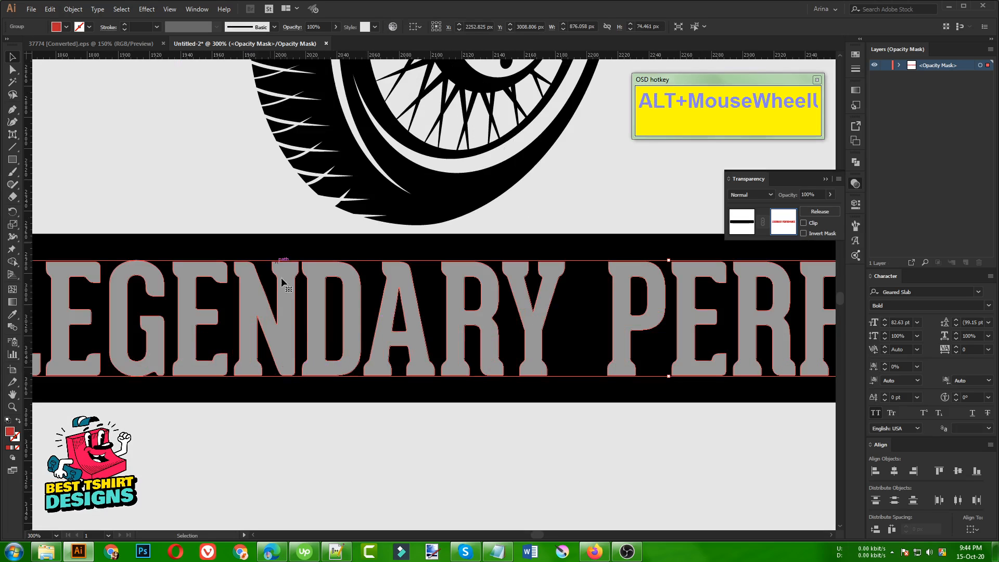
pyautogui.click(62, 30)
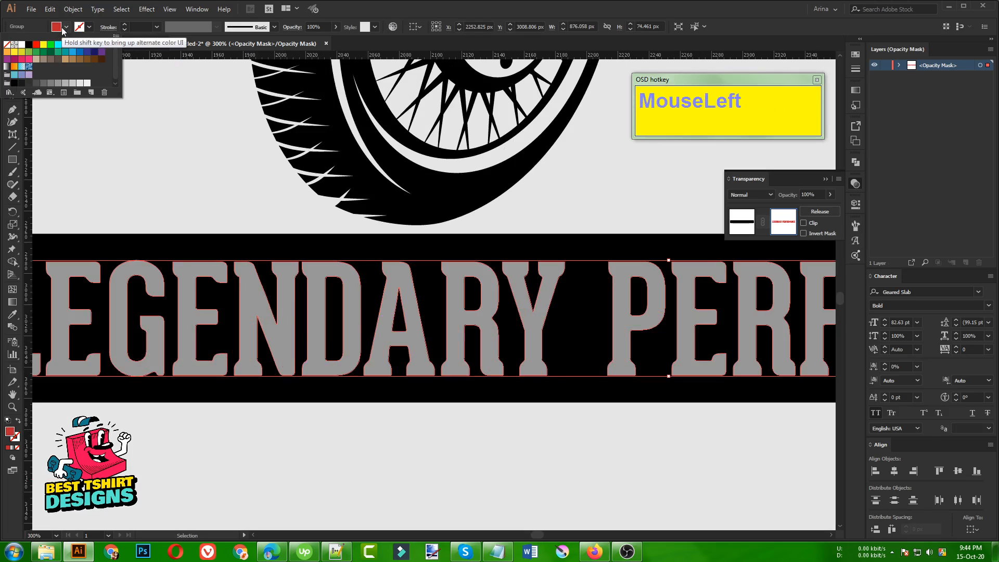
pyautogui.click(29, 45)
pyautogui.click(164, 182)
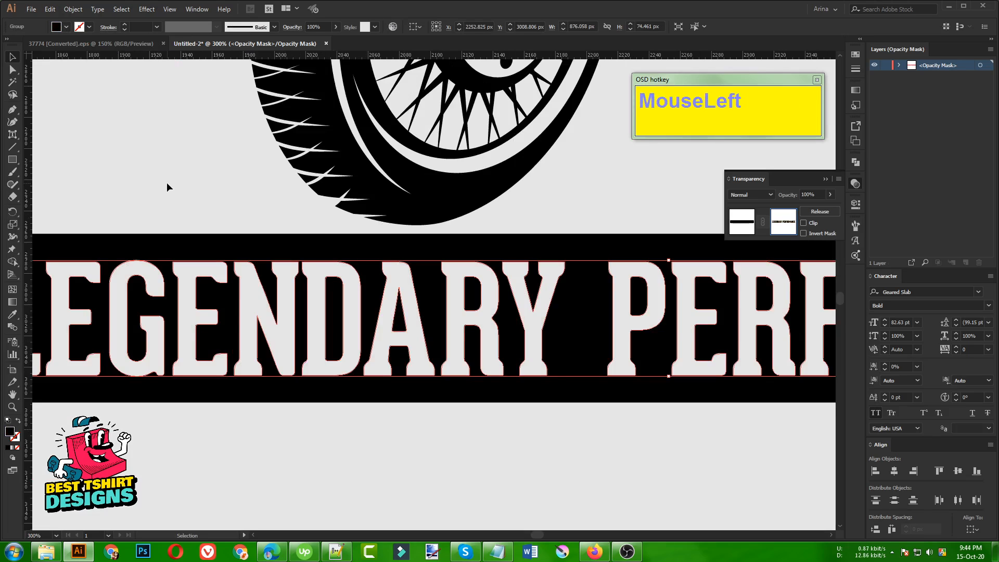
pyautogui.click(167, 183)
# Leave the opacity mask and return to editing the normal artwork.
pyautogui.scroll(-2, 285, 339)
pyautogui.click(635, 355)
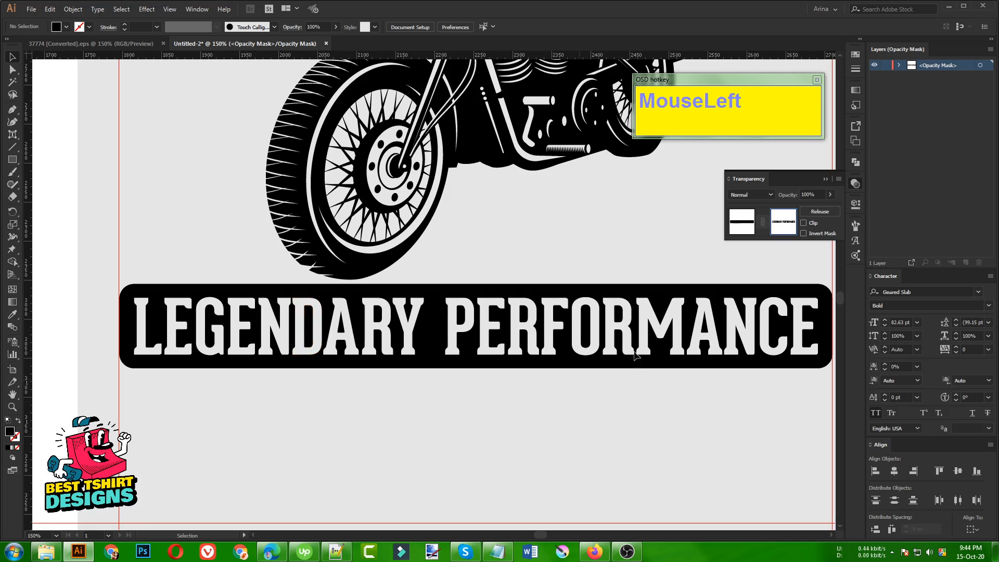
pyautogui.click(734, 223)
pyautogui.scroll(-1, 263, 327)
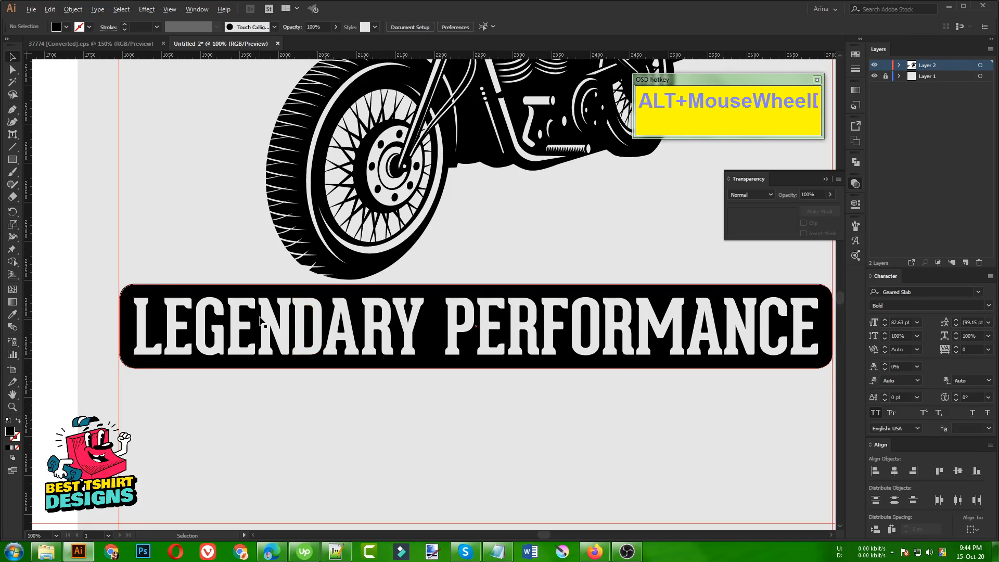
pyautogui.scroll(-1, 263, 323)
pyautogui.scroll(-1, 479, 383)
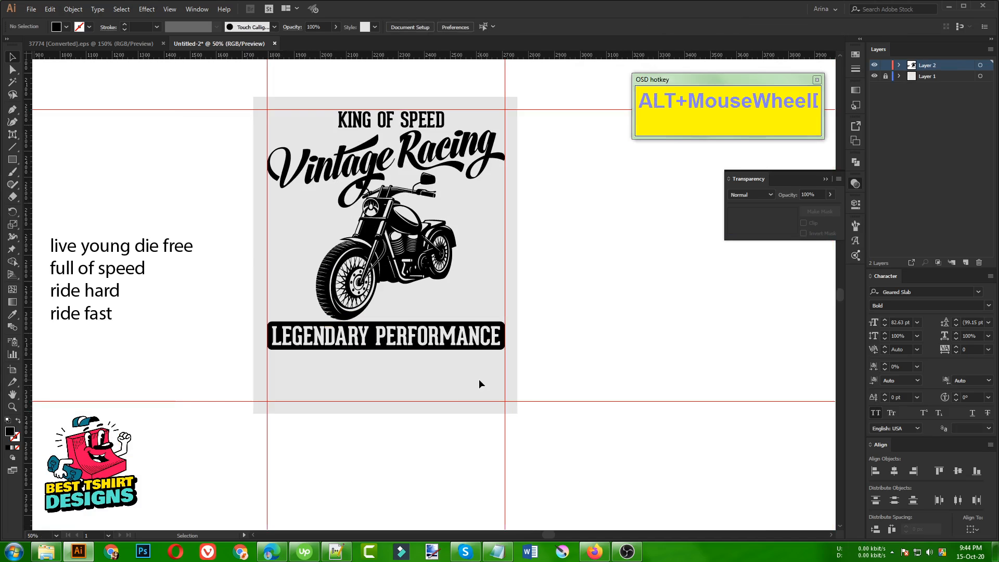
# Move the "live young die free" text onto the artboard just below the "LEGENDARY PERFORMANCE" banner.
pyautogui.scroll(1, 479, 383)
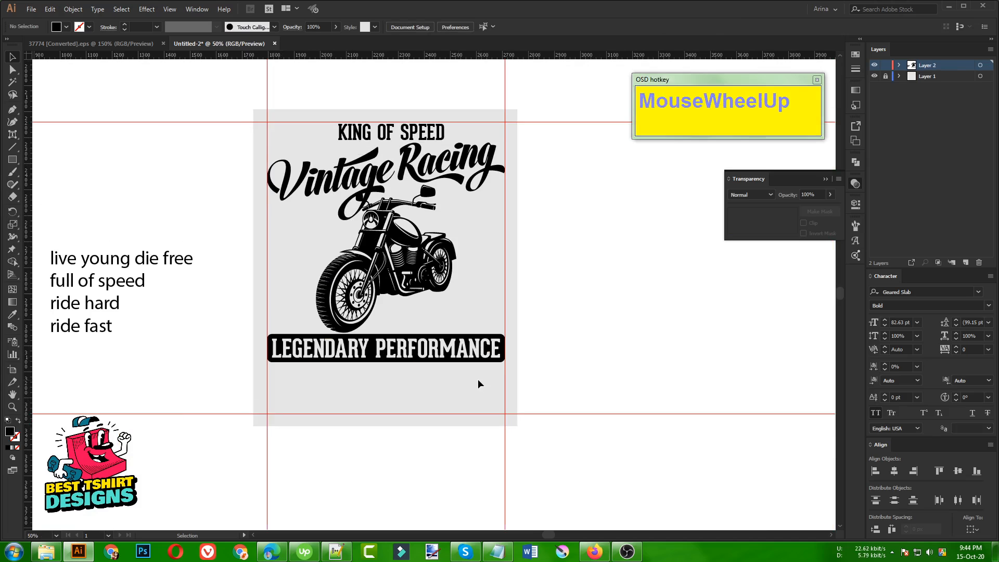
pyautogui.click(294, 276)
pyautogui.moveTo(121, 259); pyautogui.dragTo(383, 373)
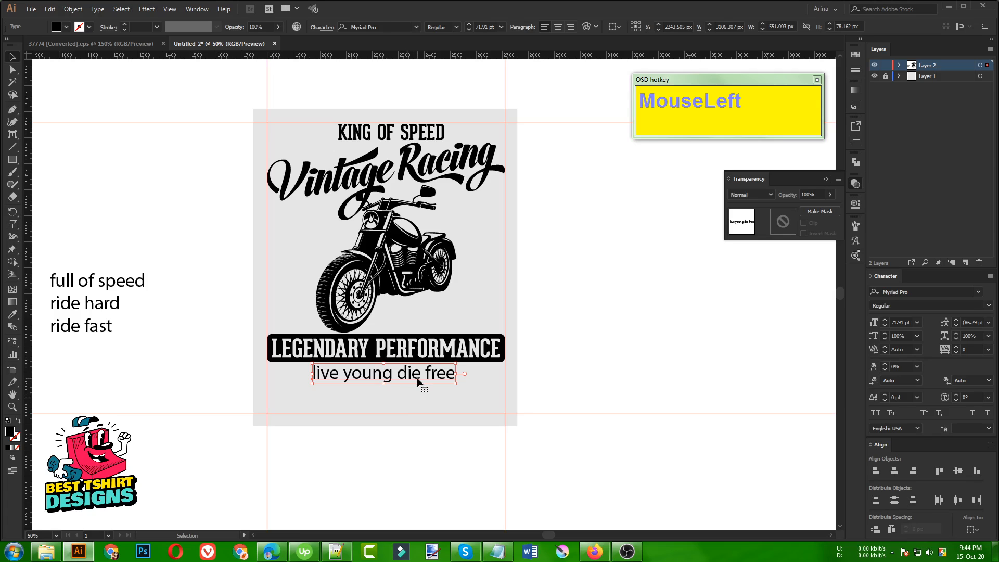
# Set the font of the "live young die free" text to Anydore.
pyautogui.click(390, 27)
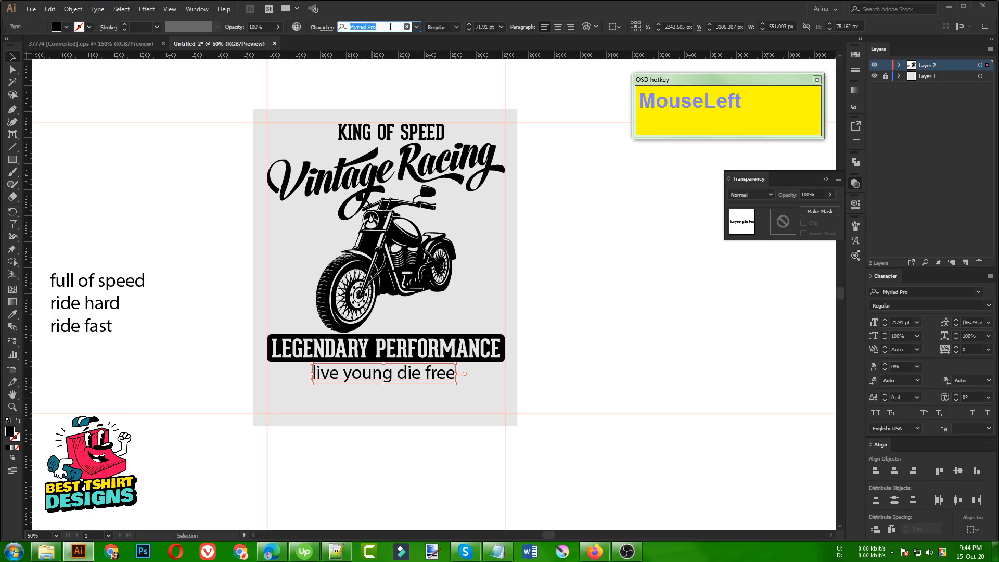
pyautogui.write('any')
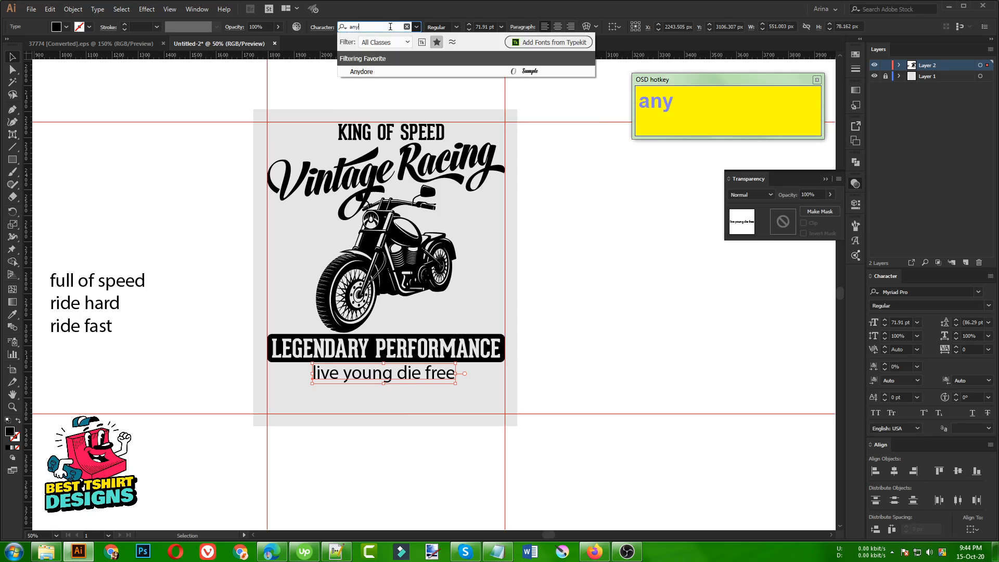
pyautogui.click(356, 72)
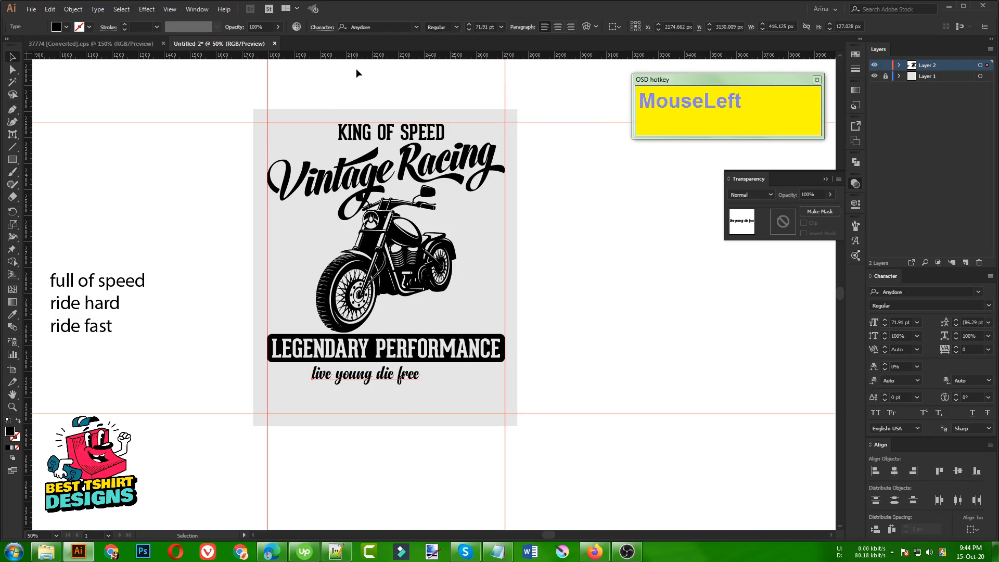
# Capitalise the first letters of "live" and "die" so the line reads "Live young Die free".
pyautogui.keyDown('alt'); pyautogui.scroll(1, 385, 384); pyautogui.keyUp('alt')
pyautogui.keyDown('alt'); pyautogui.scroll(1, 386, 383); pyautogui.keyUp('alt')
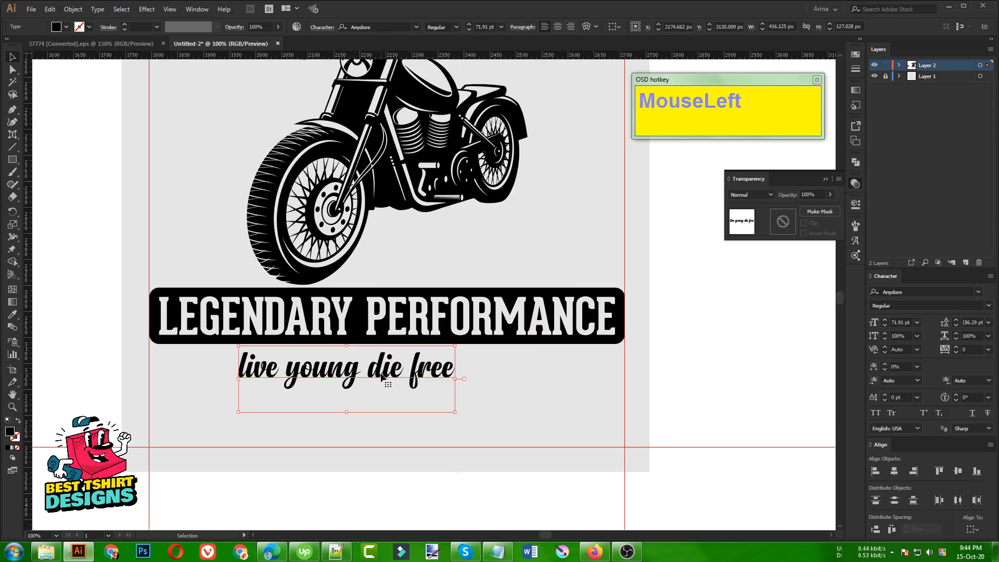
pyautogui.doubleClick(385, 383)
pyautogui.press('BackSpace')
pyautogui.write('D')
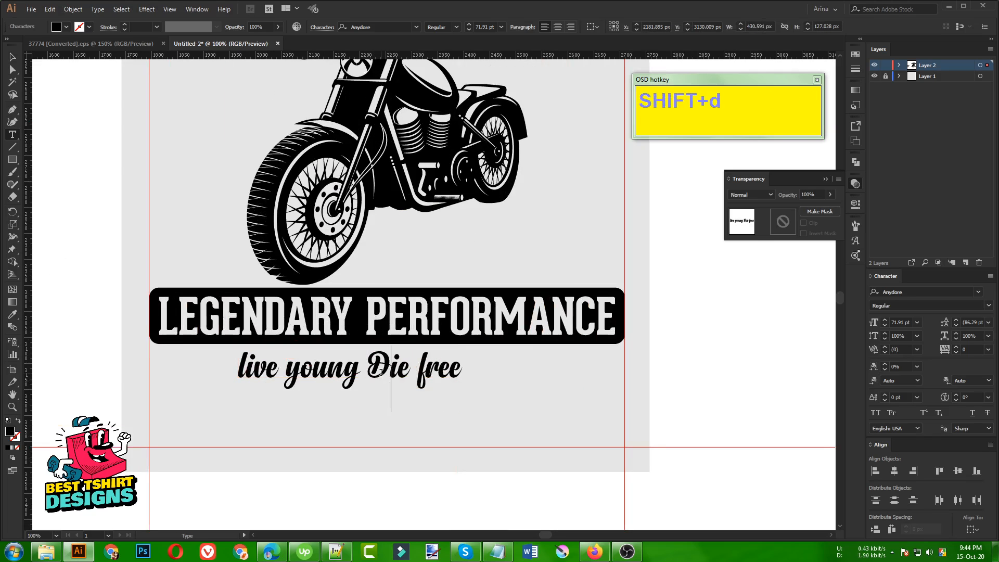
pyautogui.press('Left')
pyautogui.press('Left')
pyautogui.press('Left')
pyautogui.press('Left')
pyautogui.press('Left')
pyautogui.press('Left')
pyautogui.press('Left')
pyautogui.press('Left')
pyautogui.press('Left')
pyautogui.press('Left')
pyautogui.press('Left')
pyautogui.press('Left')
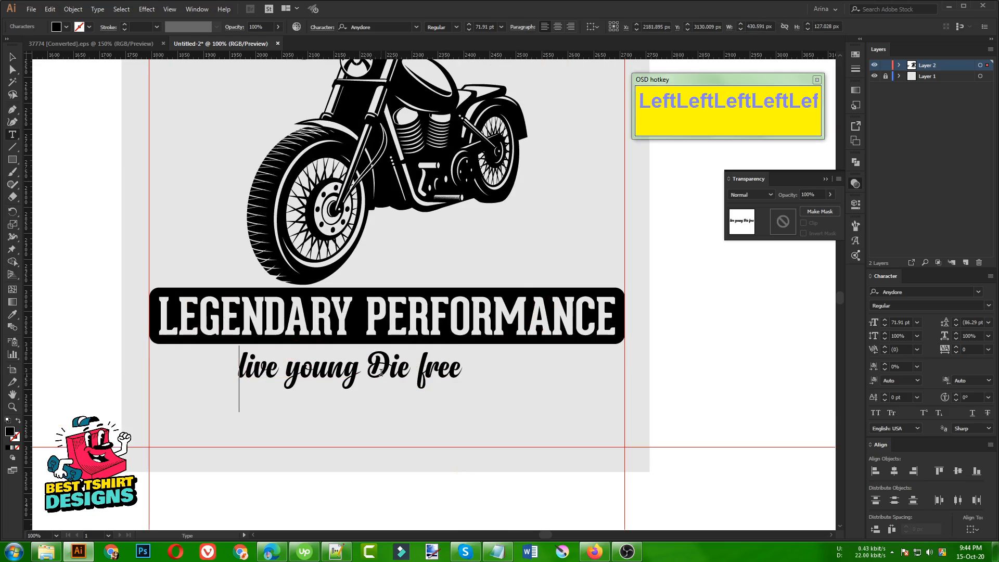
pyautogui.press('Delete')
pyautogui.write('L')
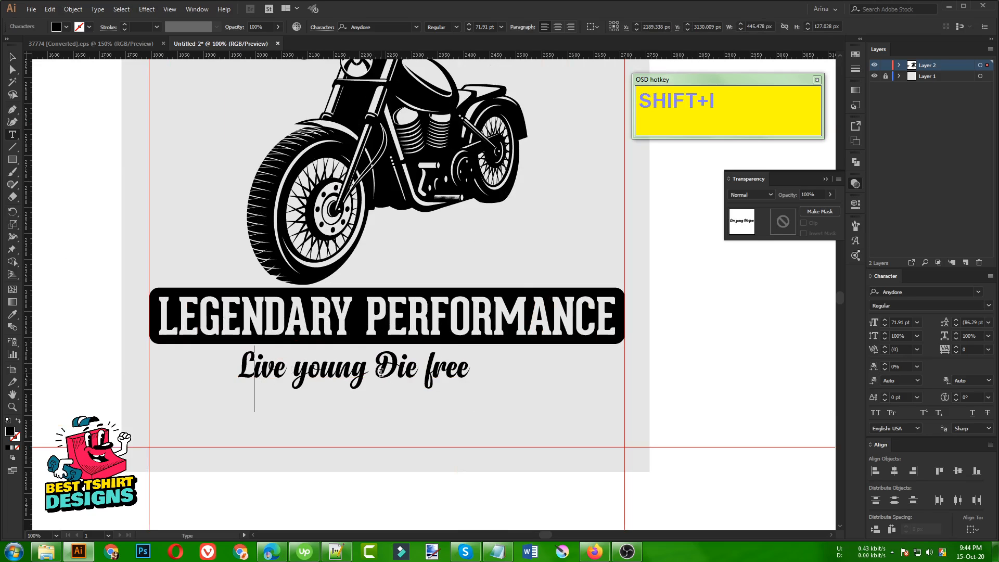
pyautogui.click(12, 57)
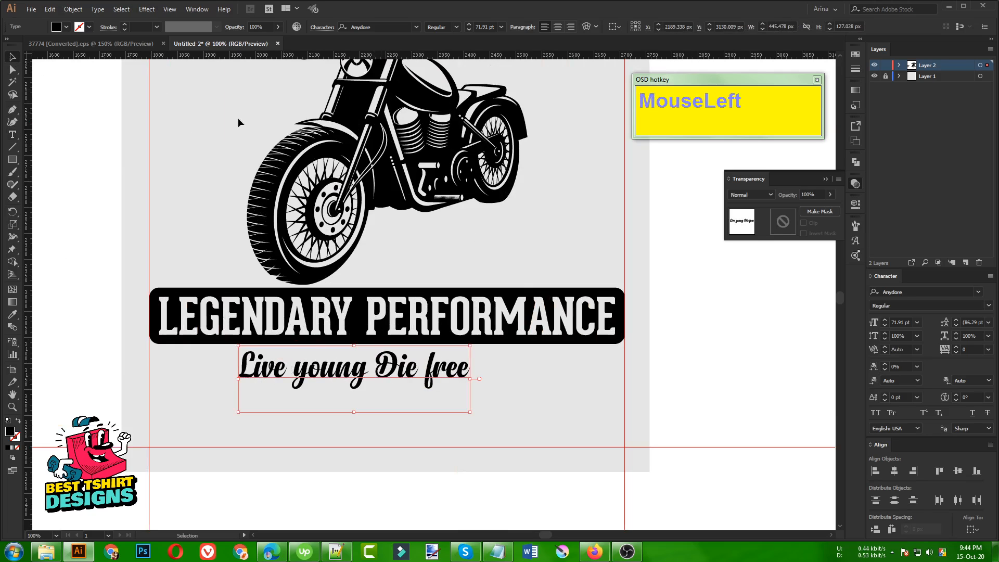
# Try the Milky Brush font on the "Live young Die free" line.
pyautogui.click(370, 27)
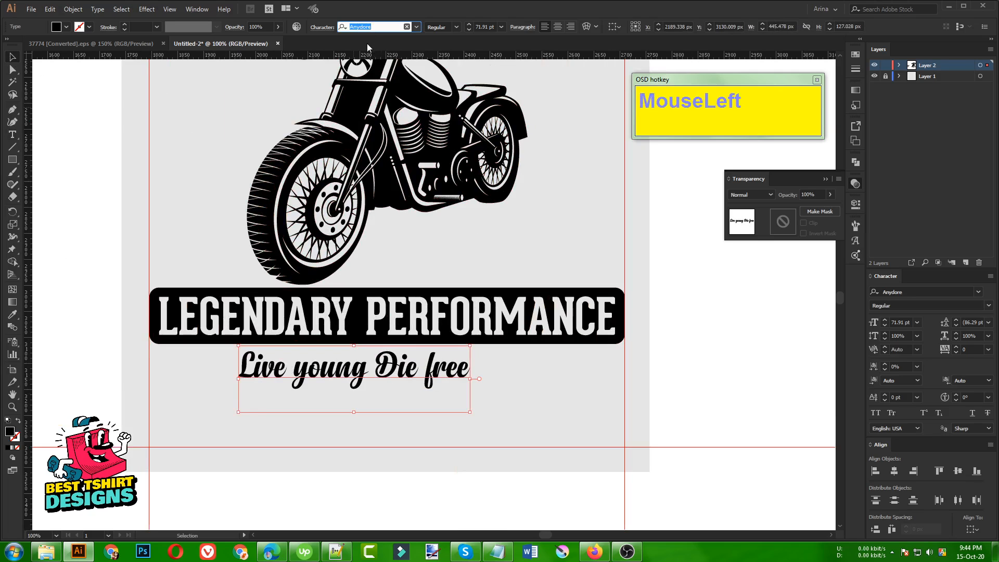
pyautogui.write('milk')
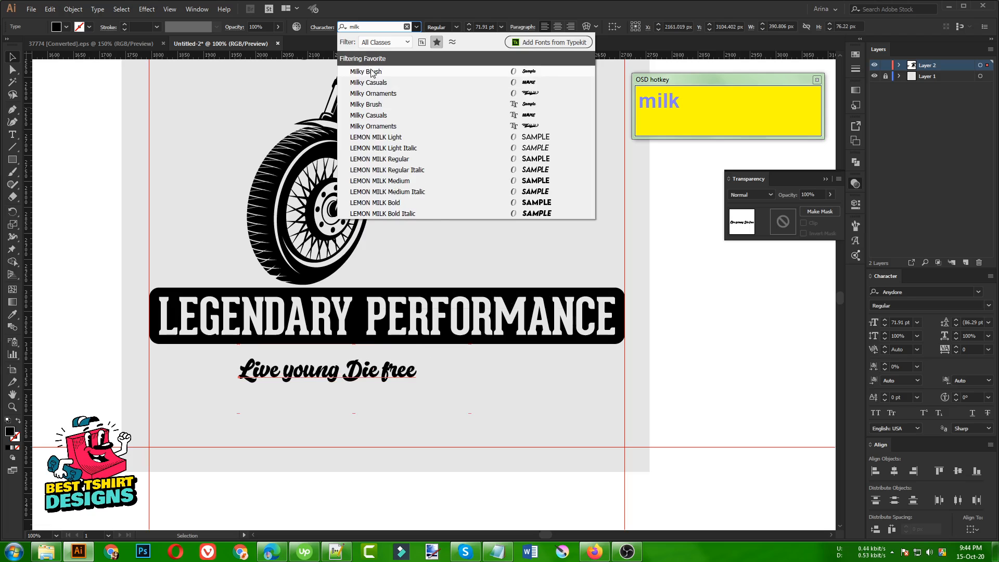
pyautogui.click(371, 72)
# Set the font of the "Live young Die free" line to Aerokids.
pyautogui.click(386, 24)
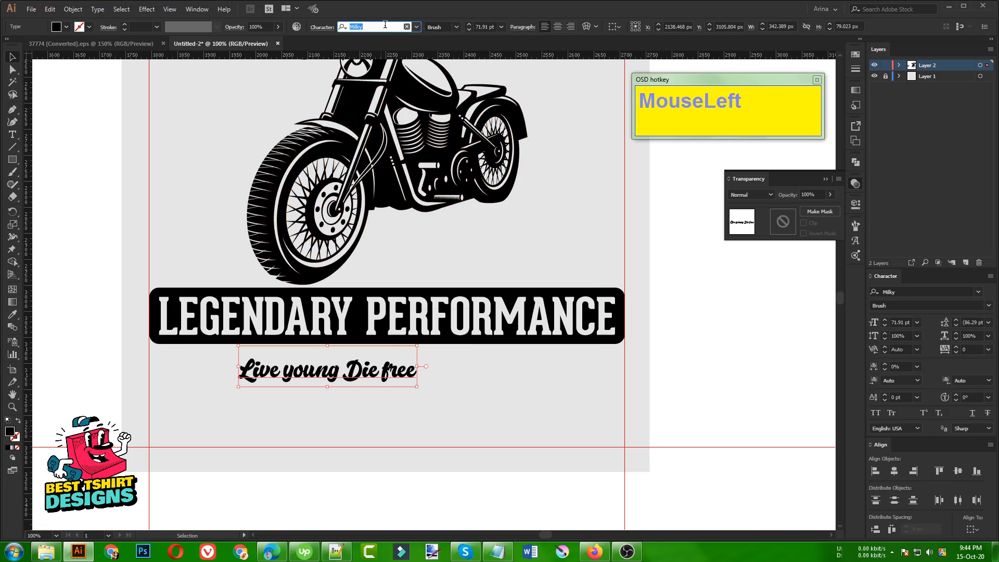
pyautogui.write('aer')
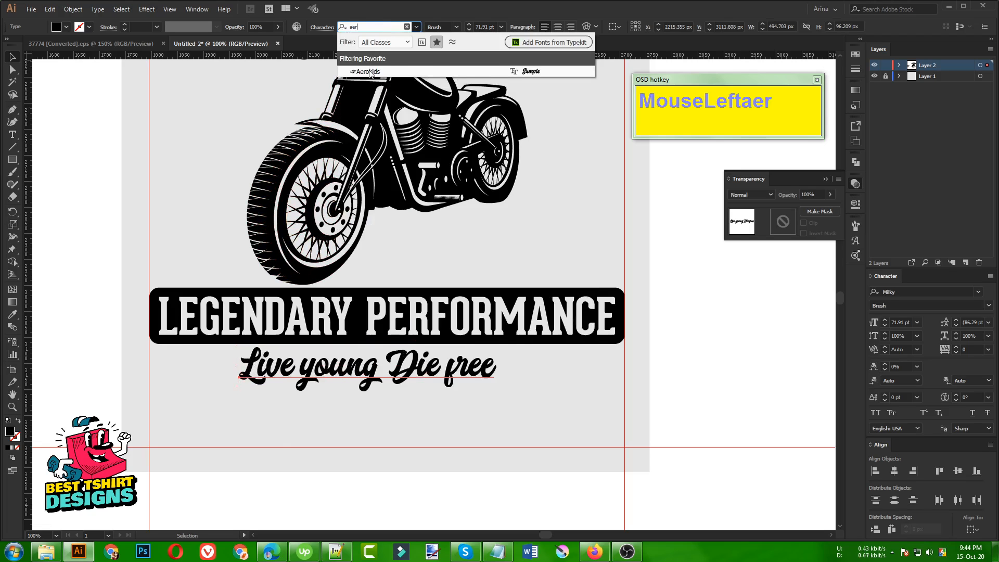
pyautogui.click(369, 72)
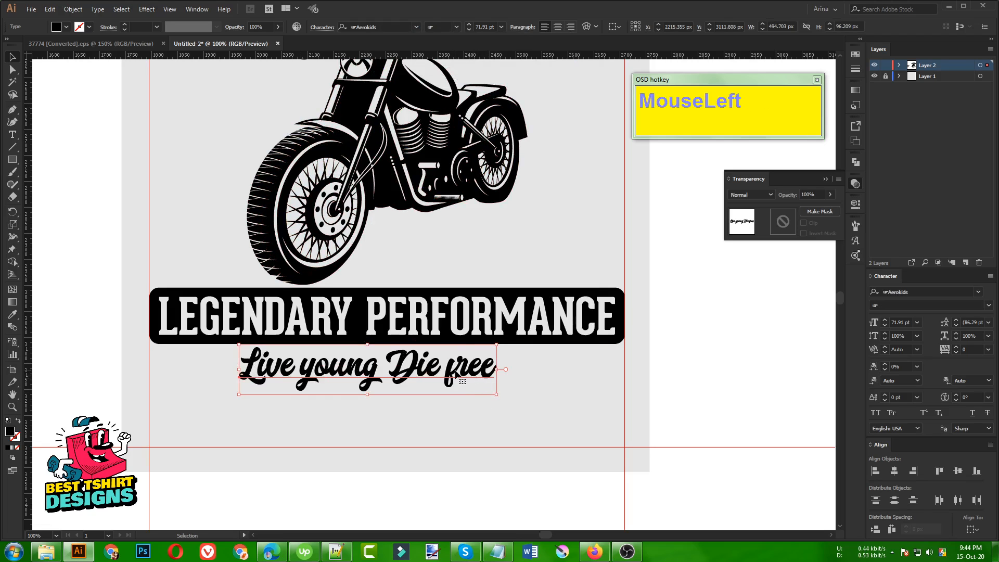
# Enlarge the "Live young Die free" line slightly and centre it close beneath the banner, with nothing left selected.
pyautogui.moveTo(456, 370); pyautogui.dragTo(488, 364)
pyautogui.click(382, 412)
pyautogui.scroll(-1, 381, 412)
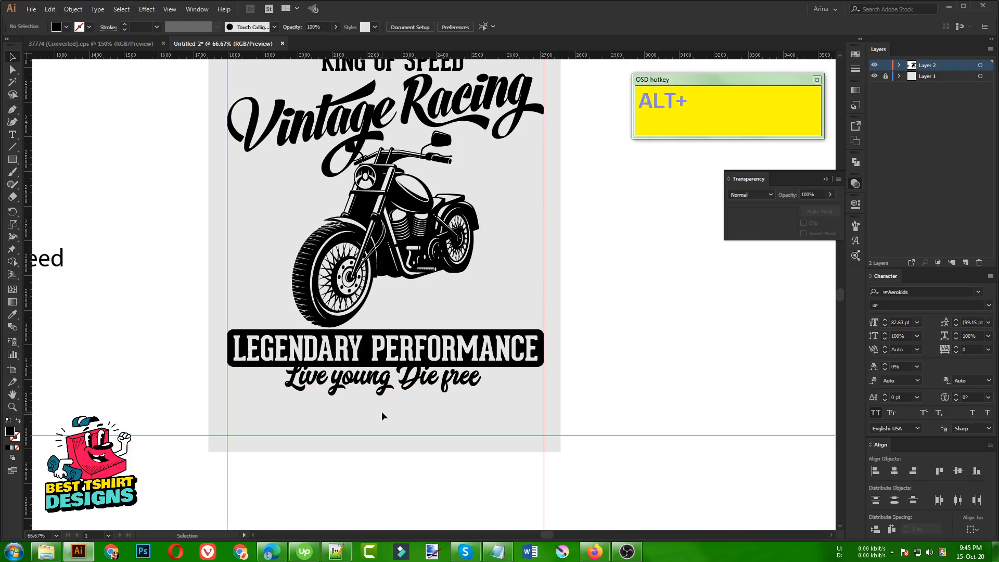
# Place a copy of the "full of speed" text on the artboard beneath the "Live young Die free" line.
pyautogui.scroll(-1, 381, 412)
pyautogui.scroll(1, 347, 416)
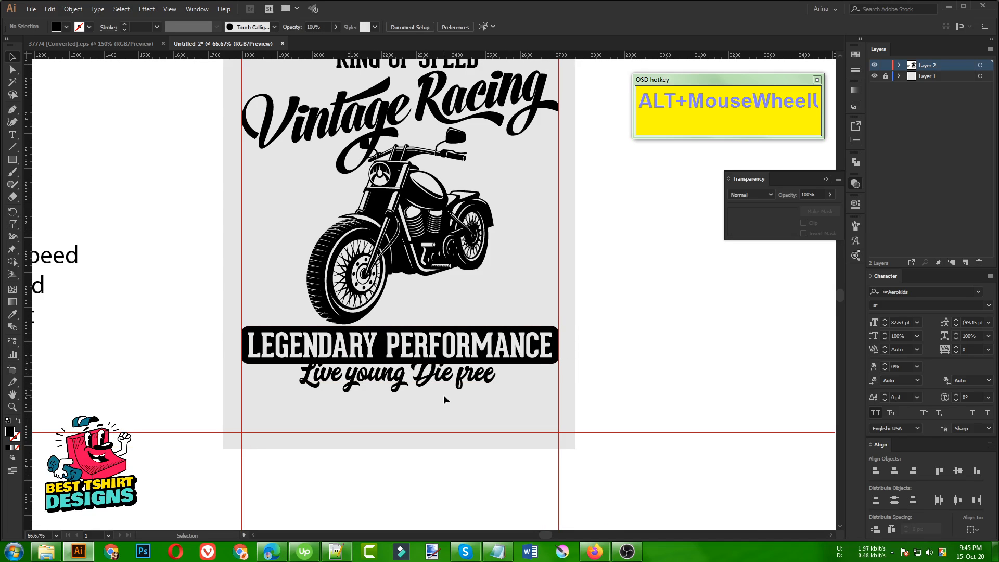
pyautogui.keyDown('alt'); pyautogui.scroll(-1, 476, 408); pyautogui.keyUp('alt')
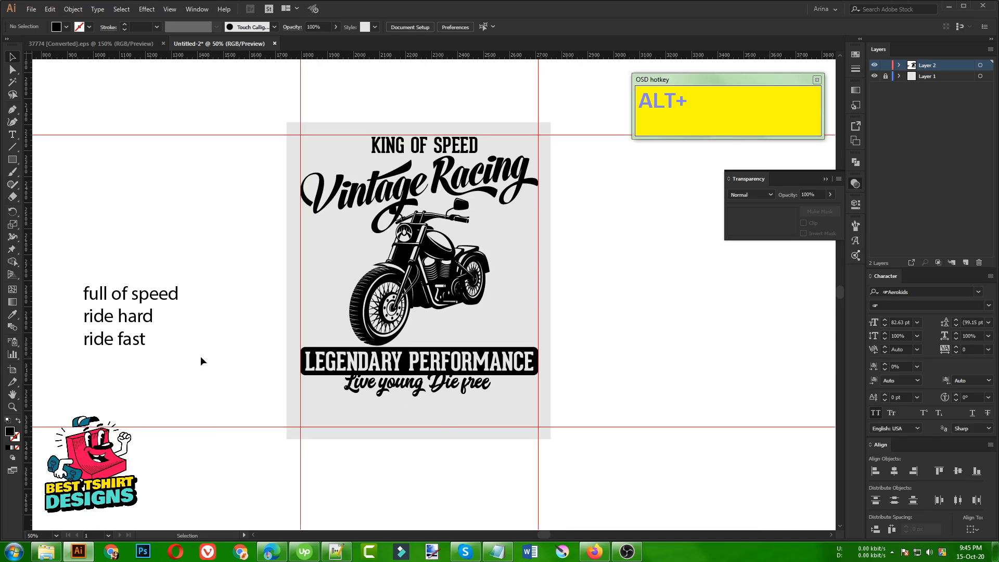
pyautogui.moveTo(144, 295); pyautogui.dragTo(424, 414)
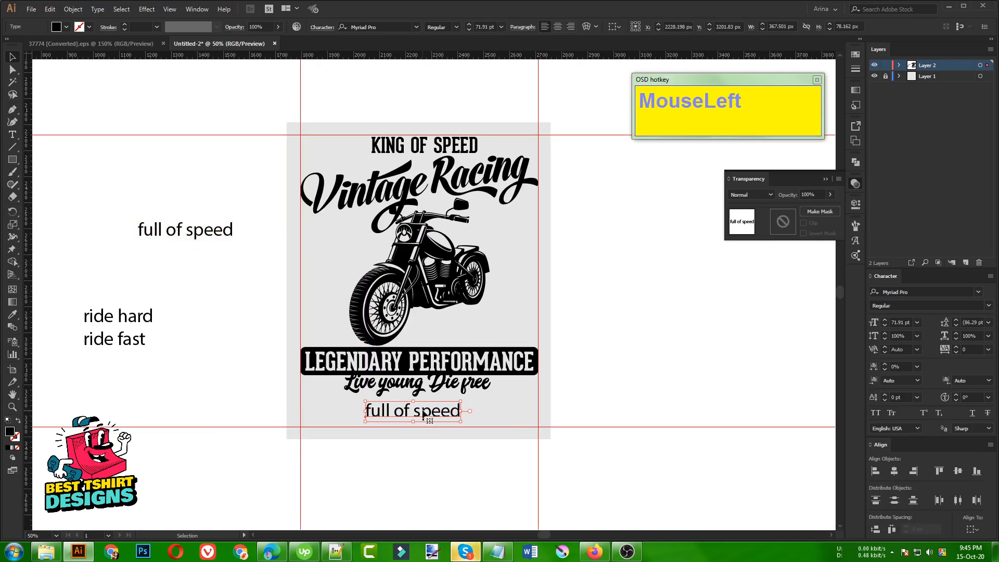
# Replace the copied "full of speed" text beneath the "Live young Die free" line with "go fast or go home".
pyautogui.tripleClick(424, 416)
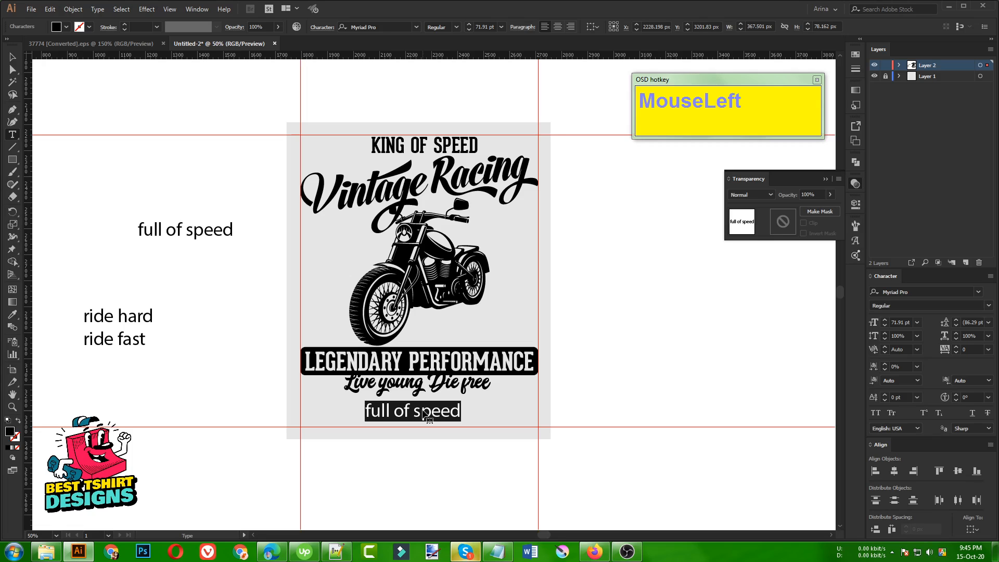
pyautogui.write('go fas')
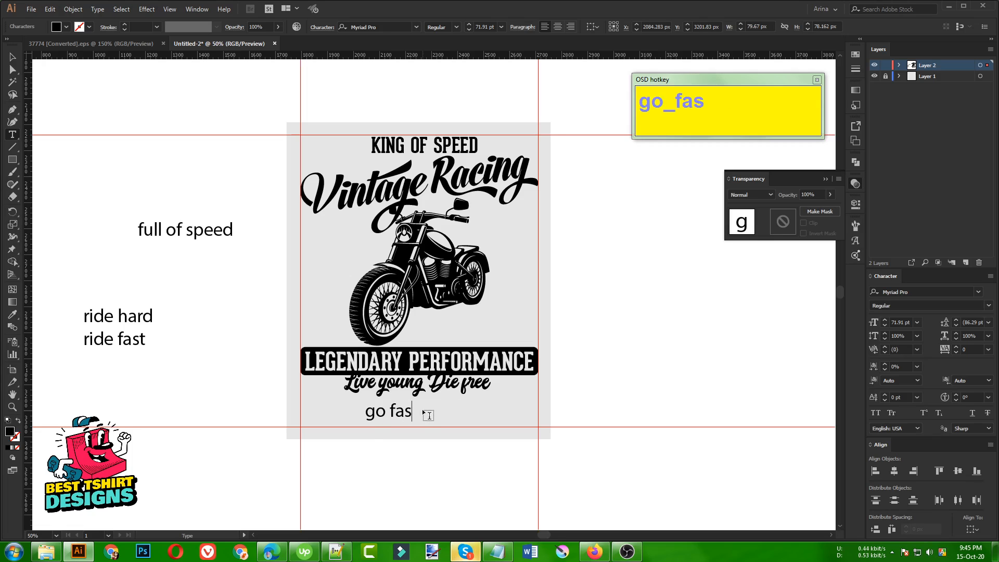
pyautogui.press('BackSpace')
pyautogui.write('t')
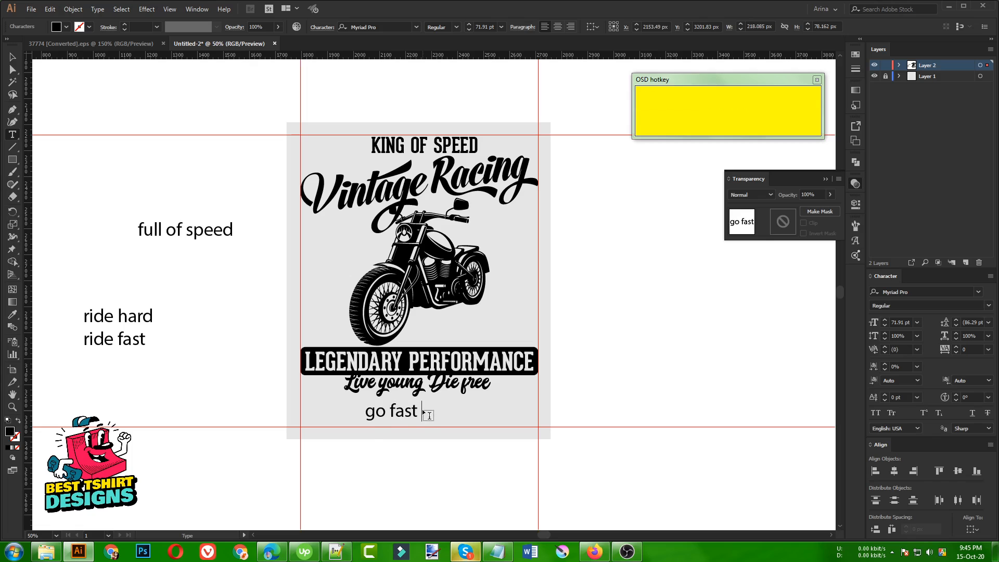
pyautogui.write(' or go home')
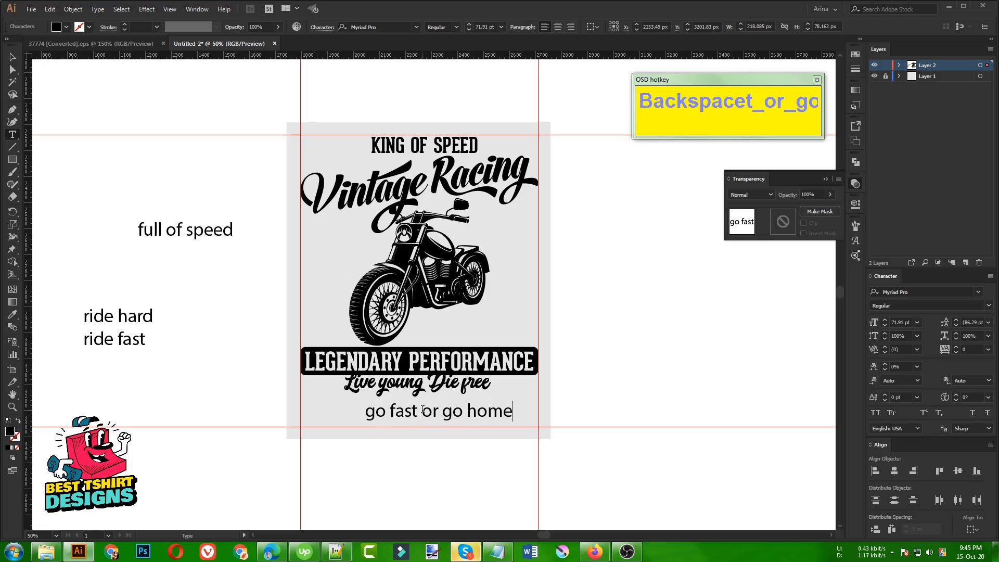
pyautogui.click(12, 57)
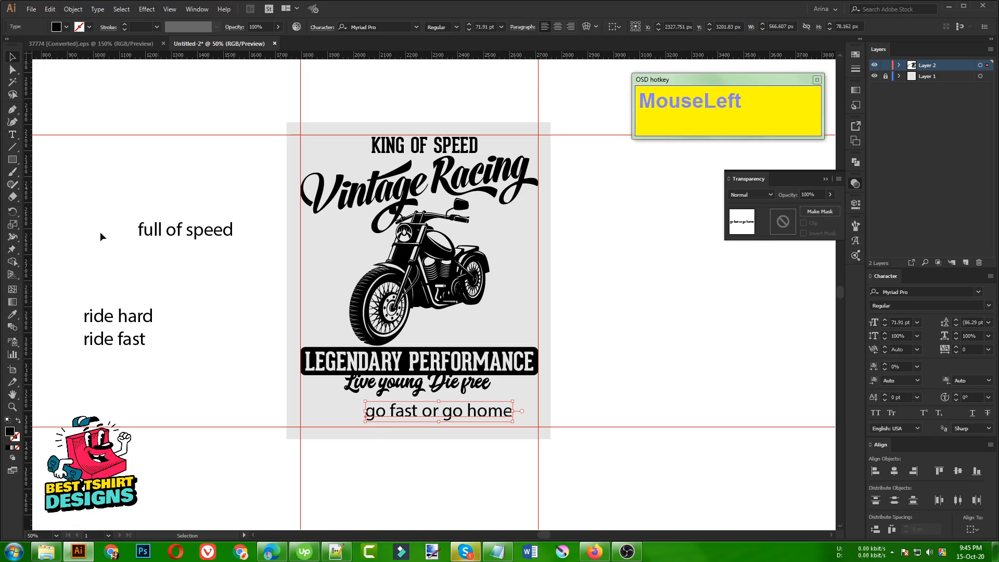
# Apply the "KING OF SPEED" text style to the "go fast or go home" line and centre it close beneath "Live young Die free".
pyautogui.press('i')
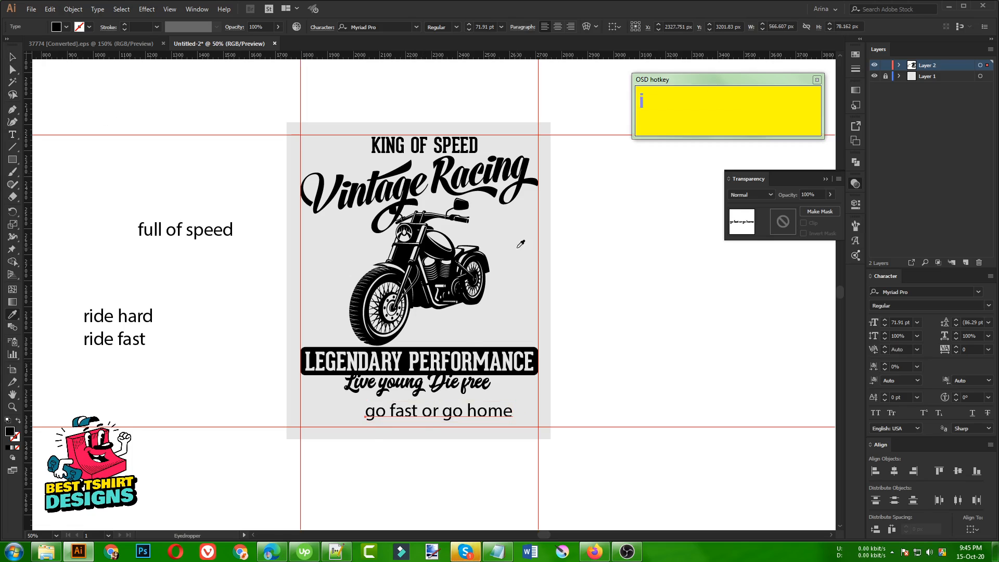
pyautogui.click(444, 145)
pyautogui.press('v')
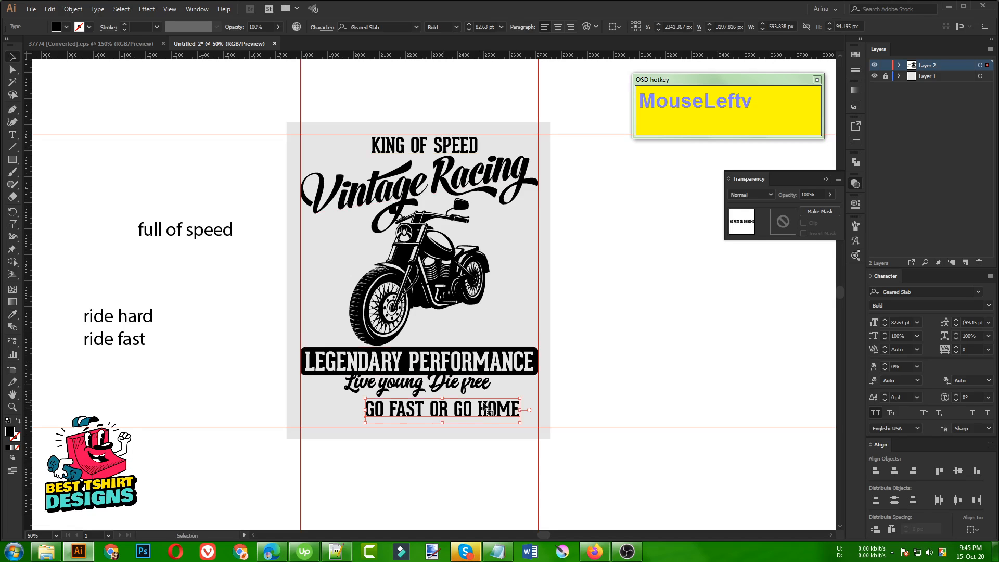
pyautogui.moveTo(479, 411); pyautogui.dragTo(454, 401)
pyautogui.scroll(2, 460, 412)
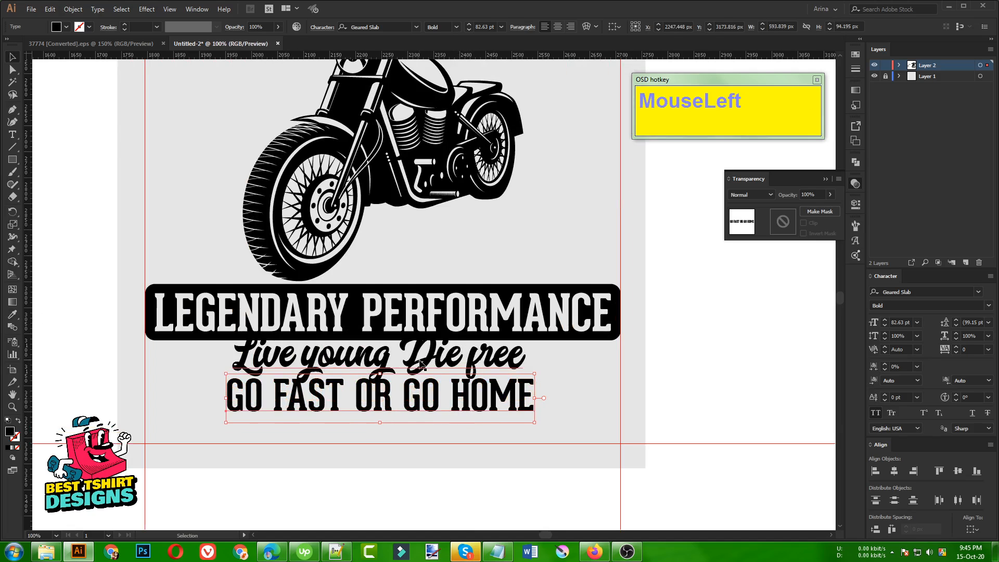
# Try a comma after "young" in the "Live young Die free" line and remove it again.
pyautogui.doubleClick(390, 366)
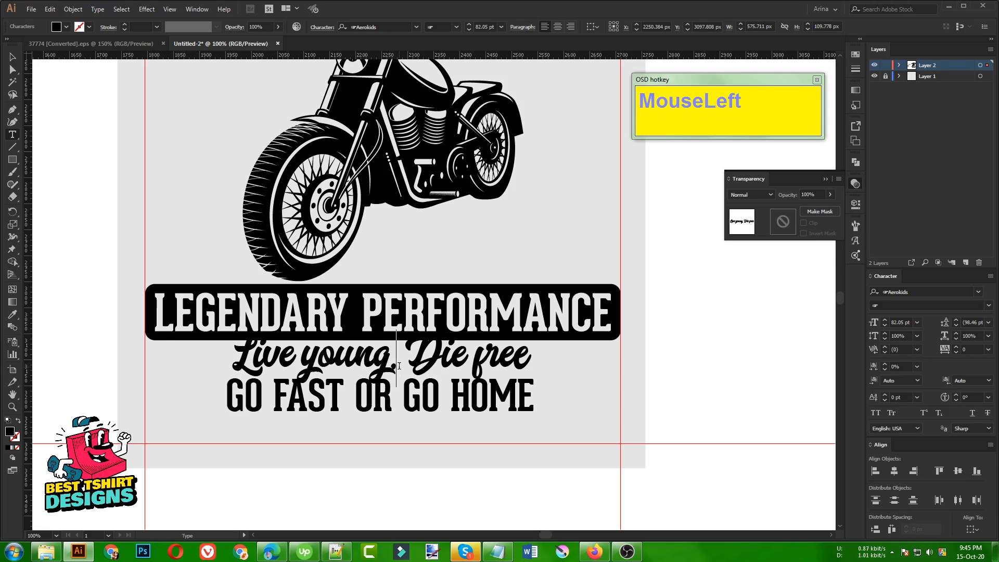
pyautogui.press('BackSpace')
pyautogui.click(12, 57)
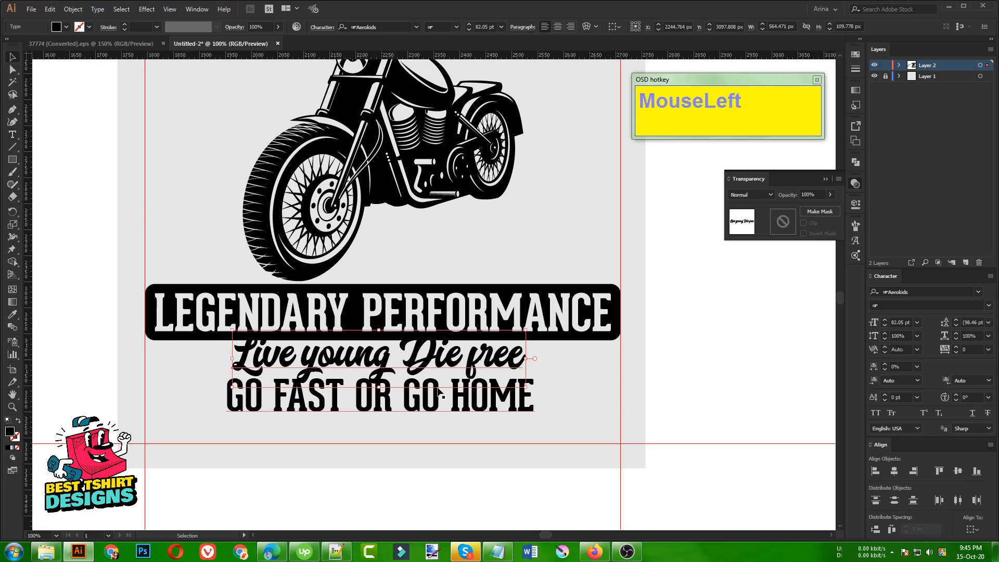
# Set the "Live young Die free" line in Norwester with all caps and centre it beneath the banner.
pyautogui.scroll(-1, 416, 377)
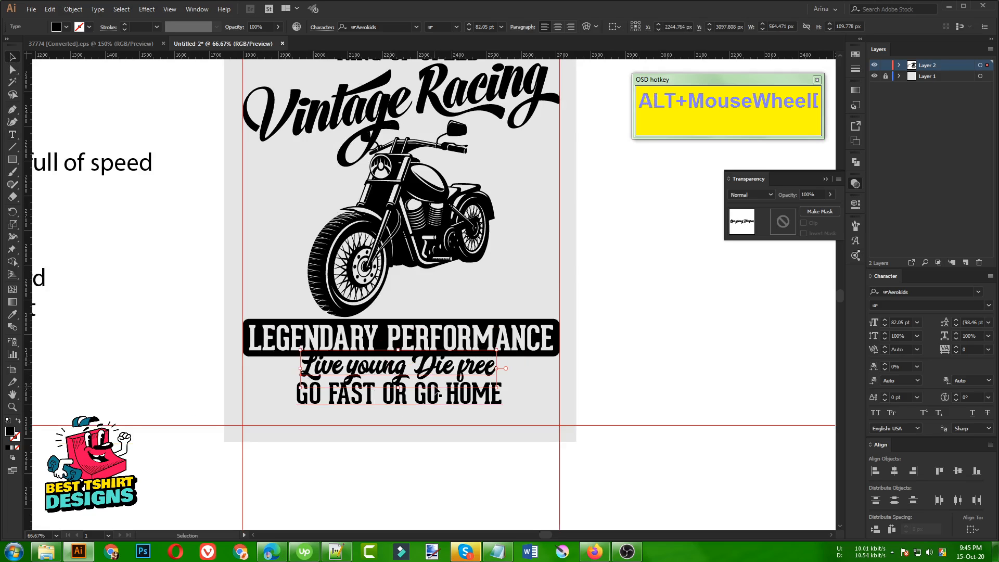
pyautogui.click(389, 22)
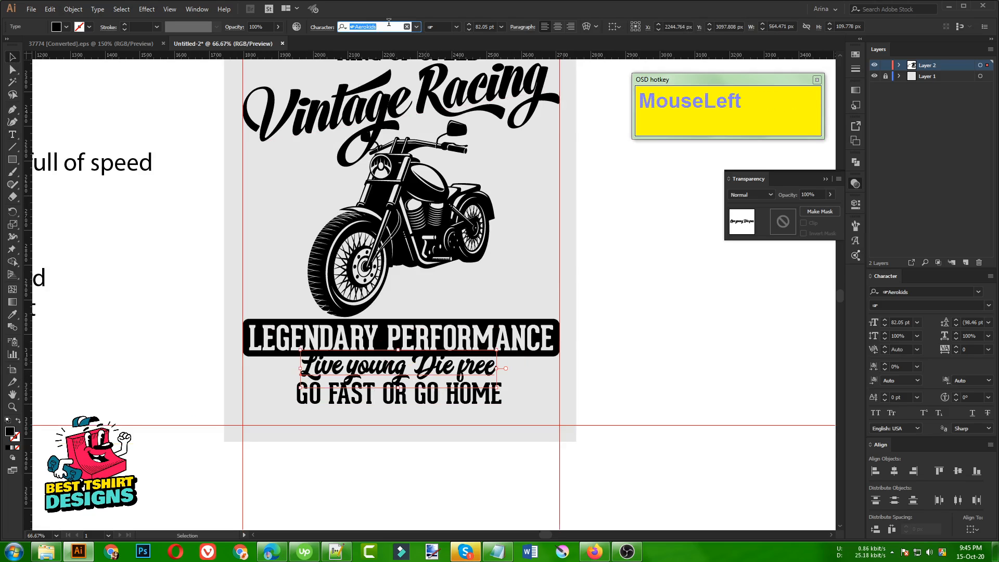
pyautogui.write('nor')
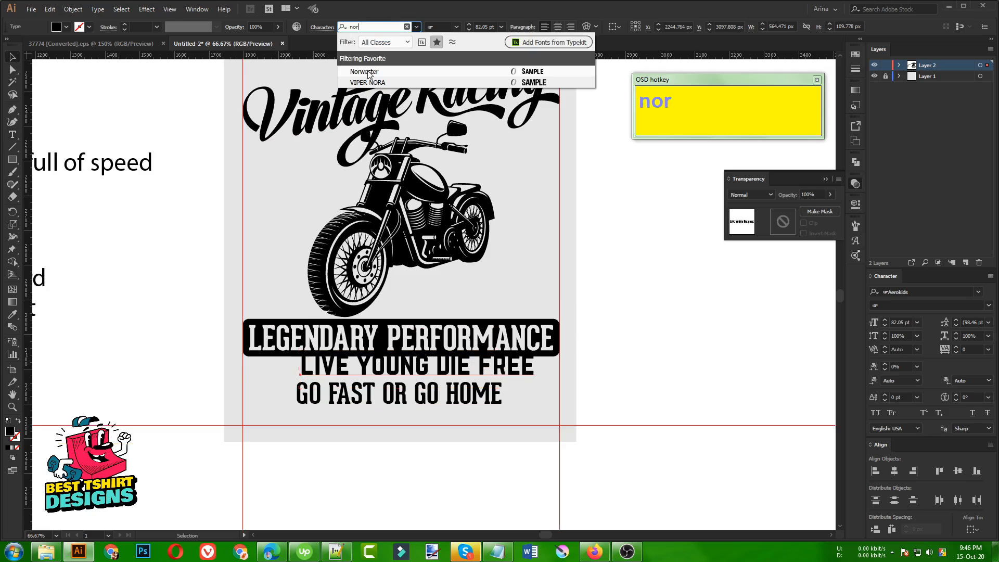
pyautogui.click(364, 71)
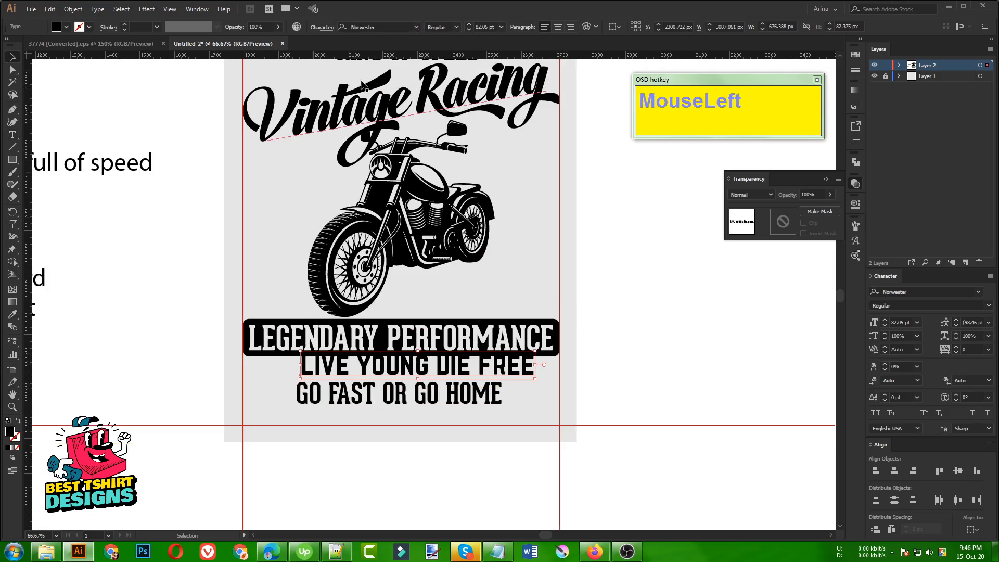
pyautogui.click(875, 414)
pyautogui.moveTo(501, 367); pyautogui.dragTo(486, 371)
# Try a letter tracking of 160 on the "LIVE YOUNG DIE FREE" line, positioned across the banner's width.
pyautogui.scroll(1, 486, 369)
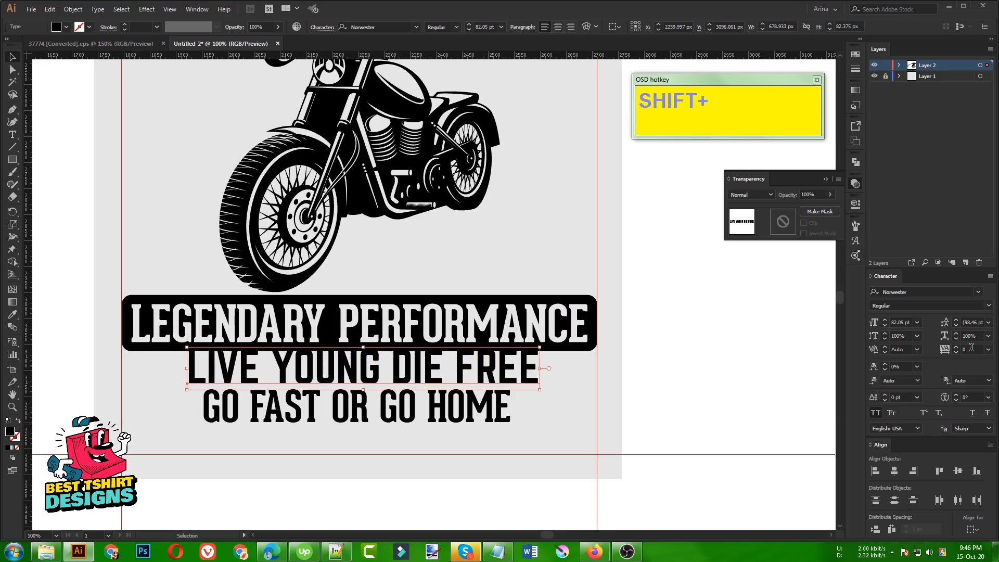
pyautogui.scroll(12, 970, 347)
pyautogui.scroll(4, 970, 348)
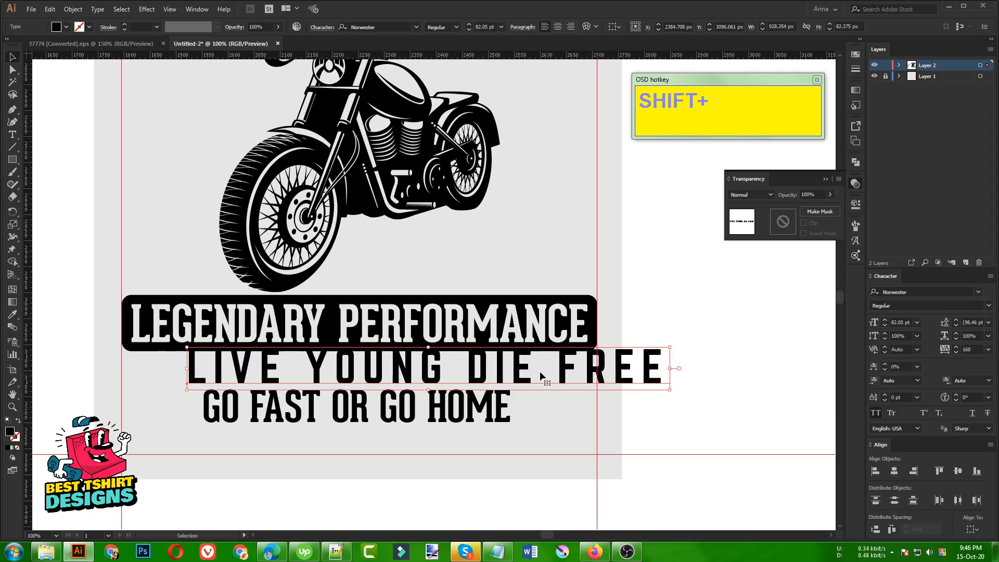
pyautogui.moveTo(517, 370); pyautogui.dragTo(455, 366)
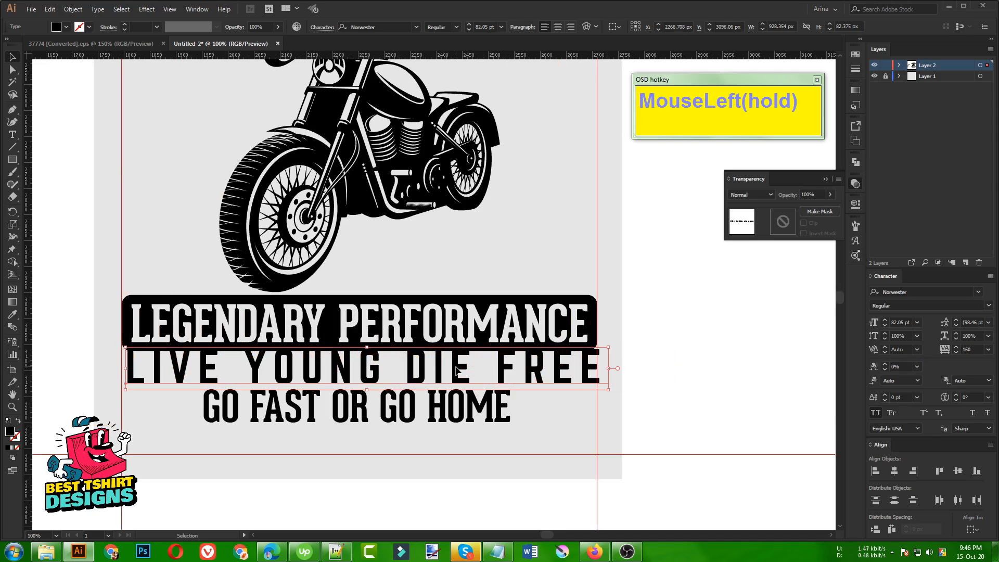
pyautogui.rightClick(457, 369)
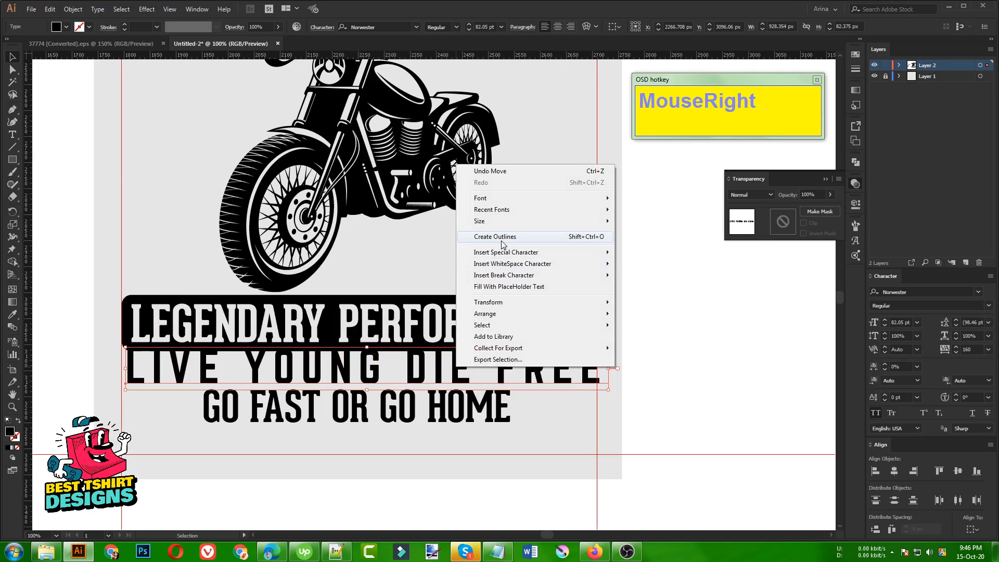
pyautogui.click(659, 301)
pyautogui.click(579, 365)
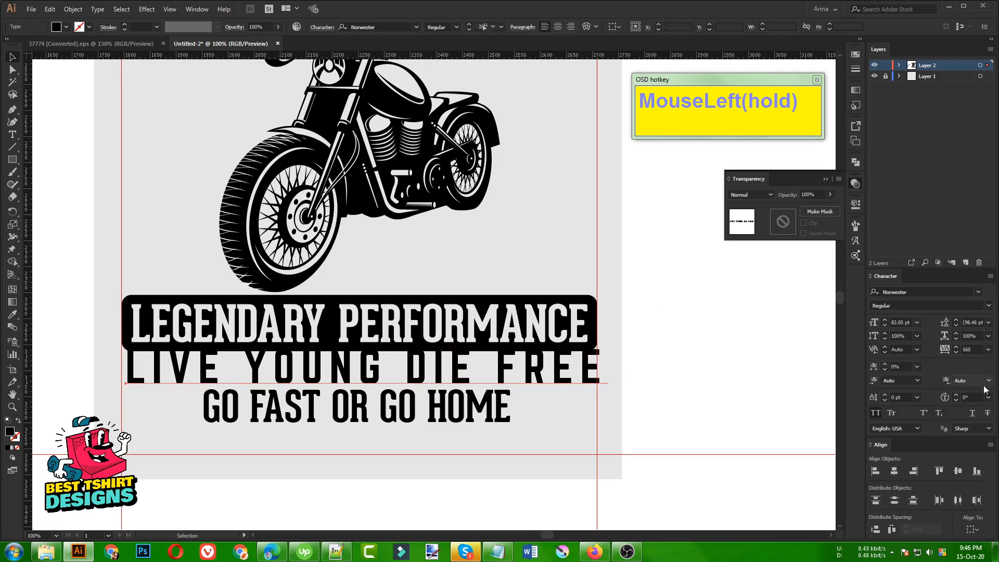
# Try a tracking of 60 on the "LIVE YOUNG DIE FREE" line, shift it towards the centre, and reset the tracking to 0.
pyautogui.click(980, 349)
pyautogui.scroll(-10, 979, 348)
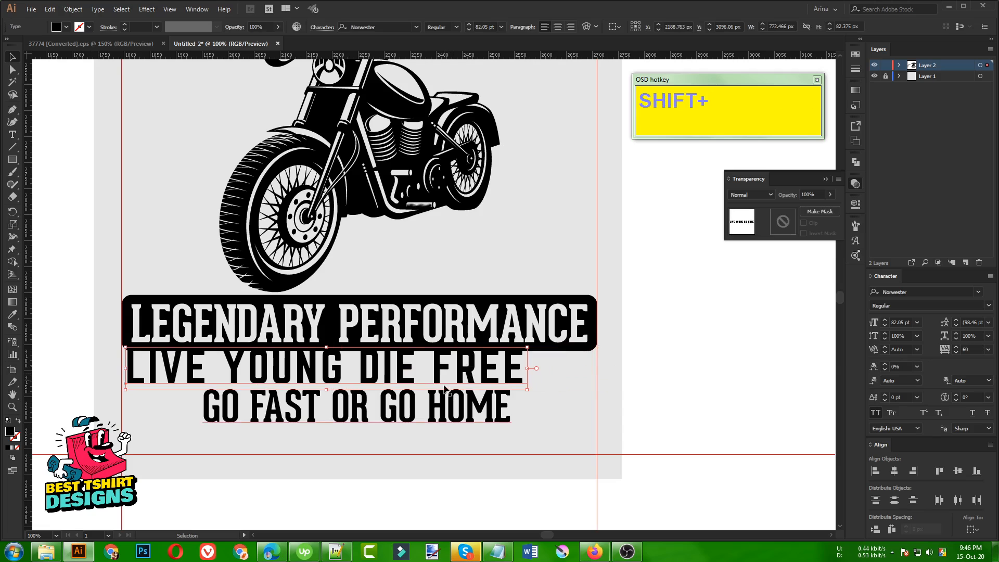
pyautogui.moveTo(457, 375); pyautogui.dragTo(485, 375)
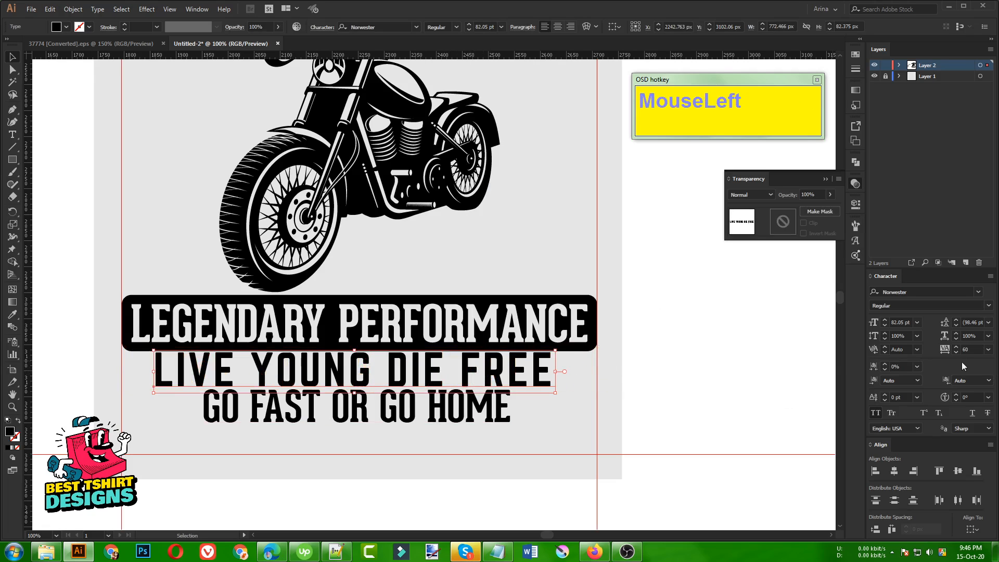
pyautogui.click(969, 348)
pyautogui.write('0')
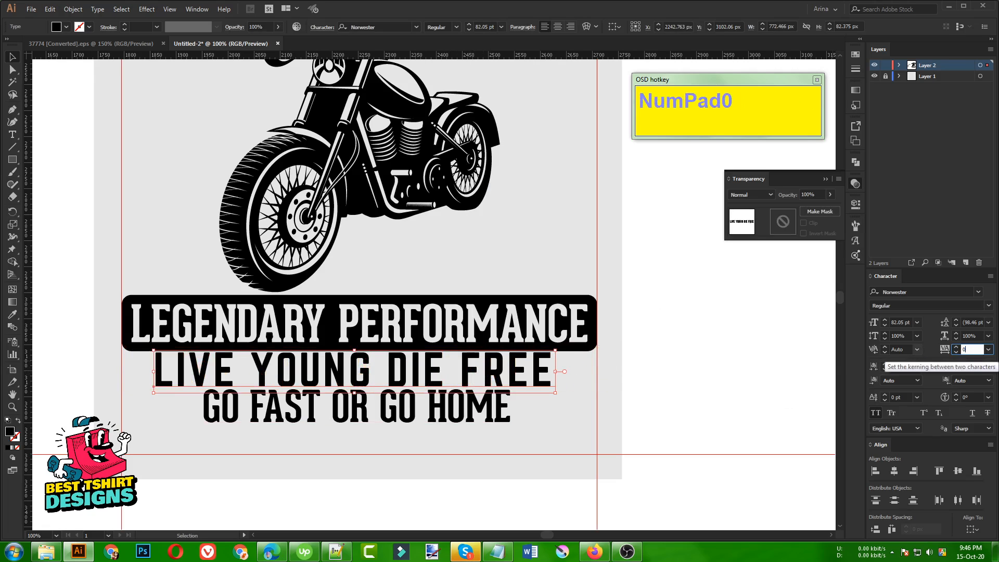
# Convert the "LIVE YOUNG DIE FREE" line to outlines and shift it towards the banner's centre.
pyautogui.rightClick(423, 382)
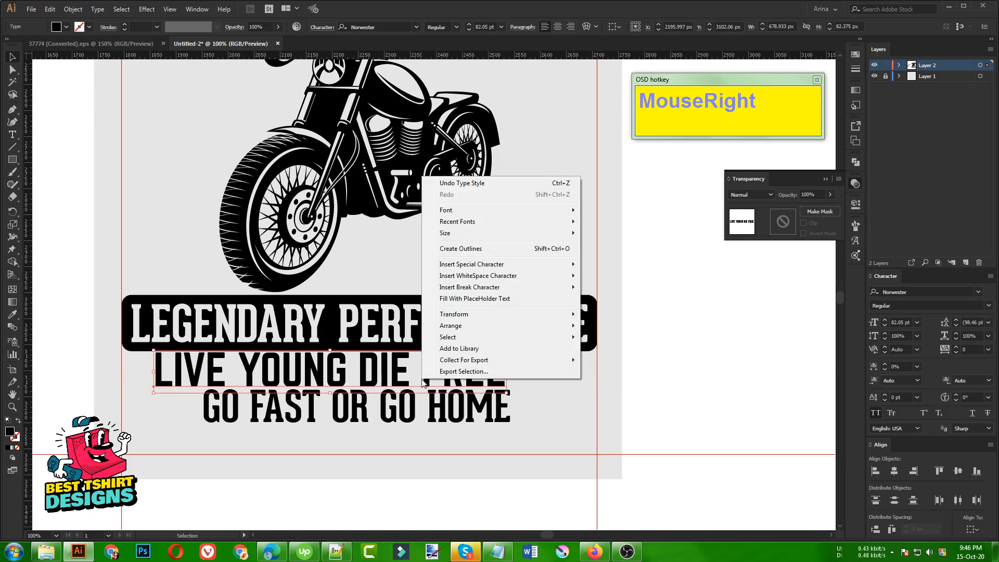
pyautogui.click(457, 248)
pyautogui.moveTo(474, 370); pyautogui.dragTo(496, 370)
# Convert "GO FAST OR GO HOME" to outlines, scaled to the width of the line above, about 671 px, and nudged slightly down.
pyautogui.moveTo(454, 417); pyautogui.dragTo(527, 413)
pyautogui.rightClick(469, 422)
pyautogui.click(513, 292)
pyautogui.moveTo(201, 412); pyautogui.dragTo(179, 410)
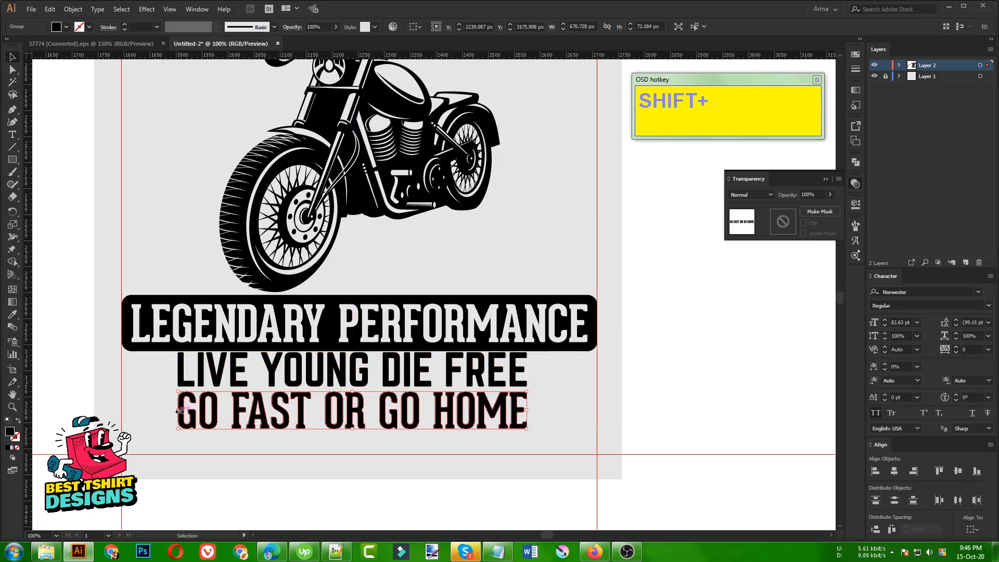
pyautogui.press('Down')
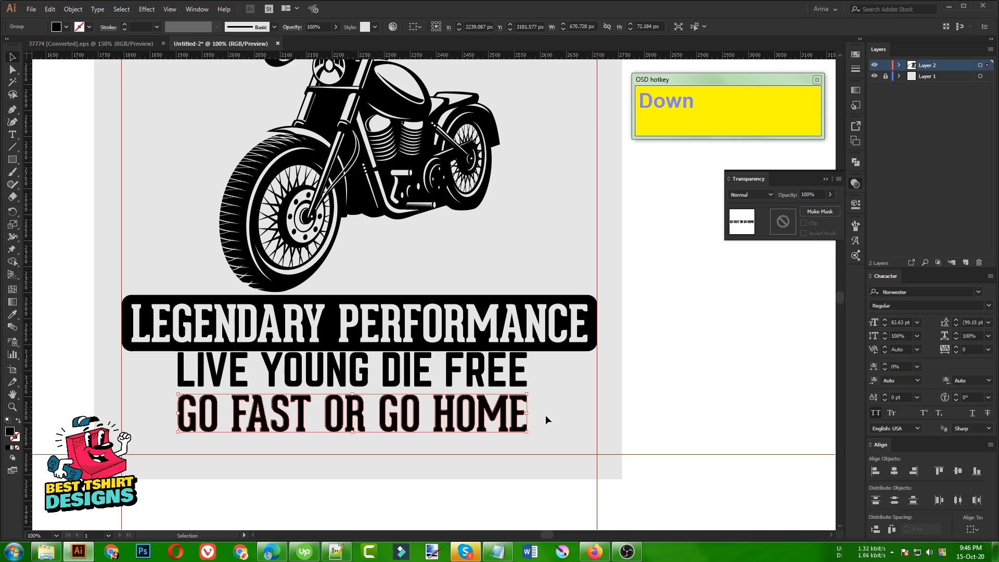
# Scale the "GO FAST OR GO HOME" line down slightly about its centre and leave nothing selected.
pyautogui.moveTo(527, 414); pyautogui.dragTo(517, 413)
pyautogui.click(566, 420)
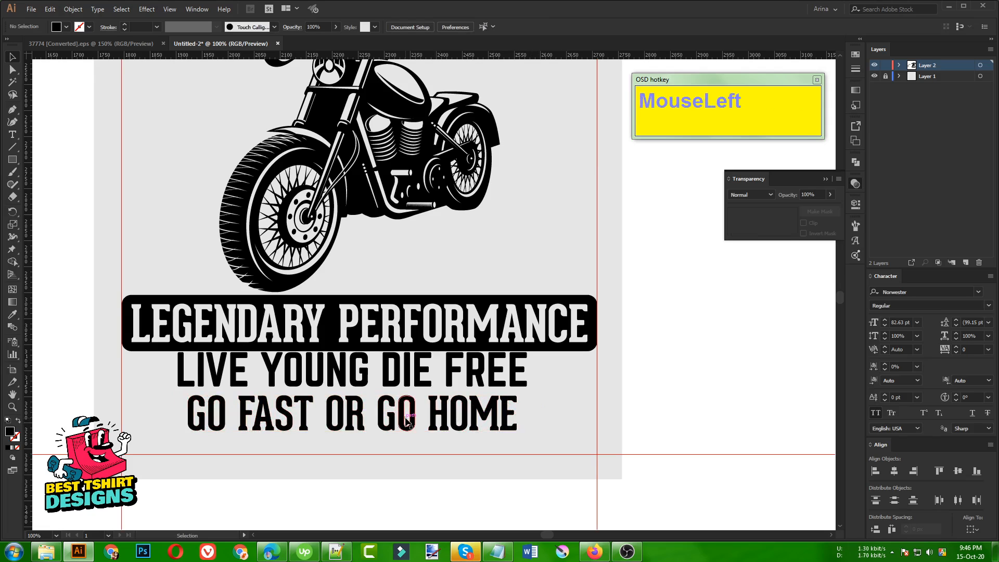
pyautogui.press('F10')
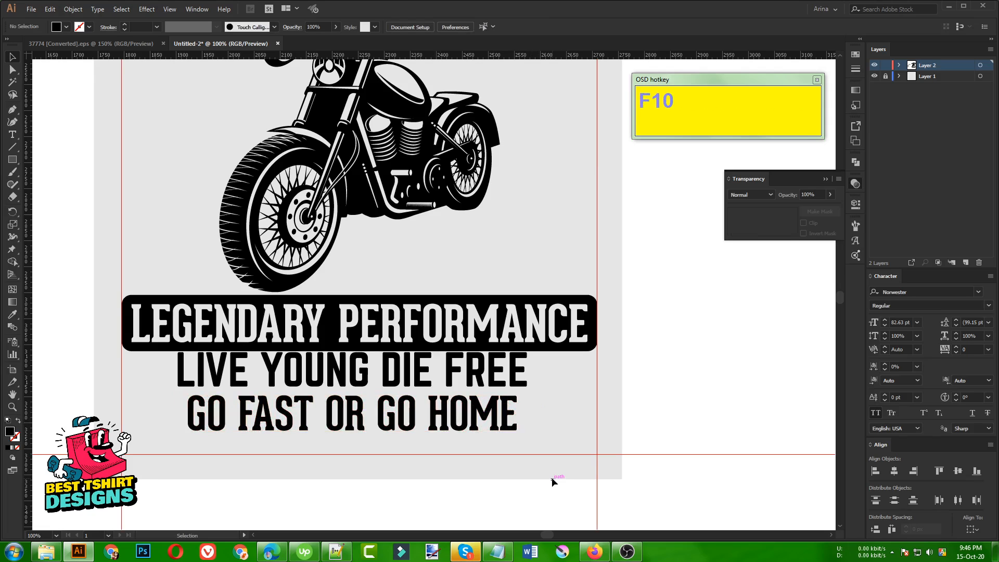
pyautogui.click(551, 477)
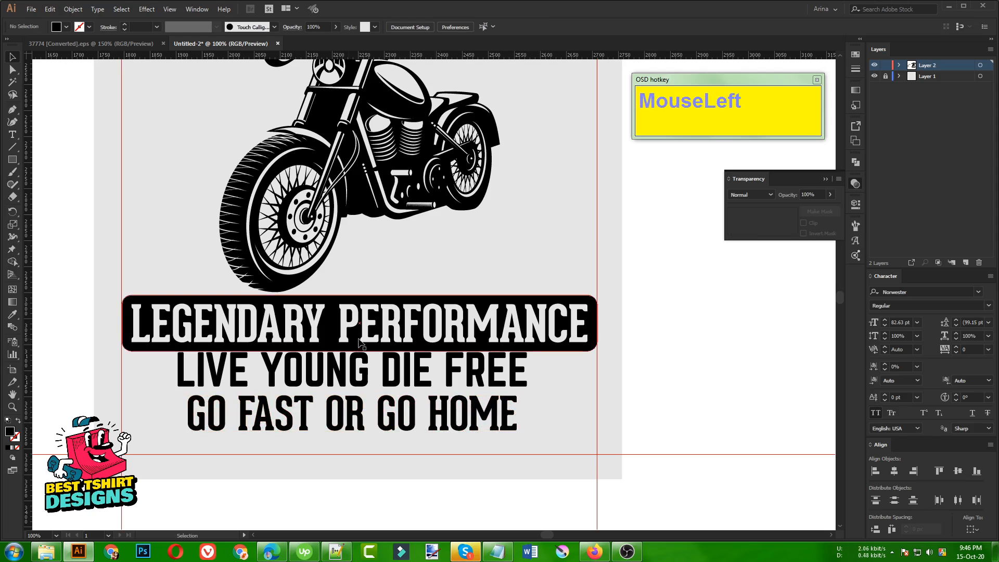
# Draw a black rectangle about 671 by 84 px over "GO FAST OR GO HOME" and round its corners to about 15 px.
pyautogui.scroll(1, 304, 432)
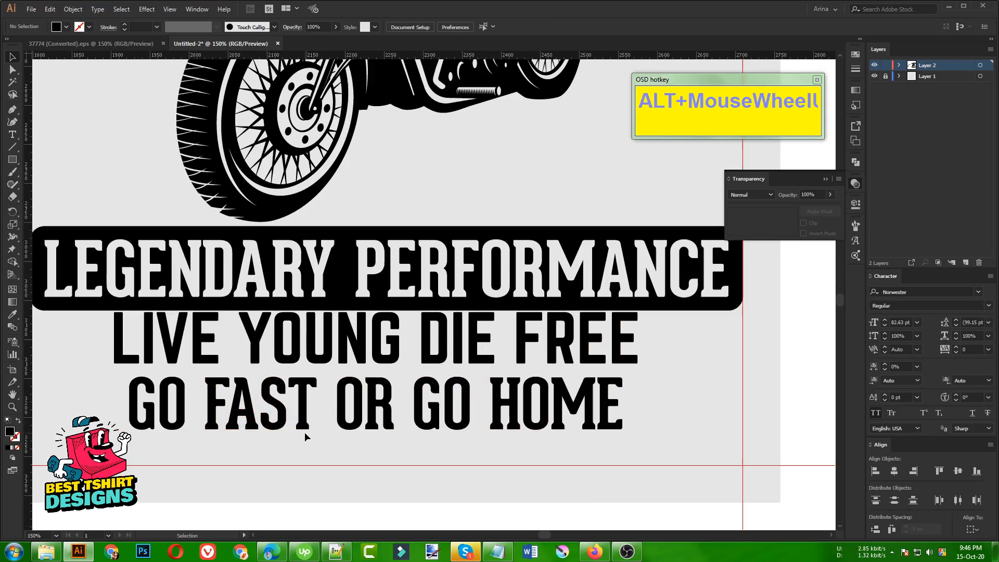
pyautogui.click(12, 158)
pyautogui.moveTo(113, 312)
pyautogui.mouseDown()
pyautogui.moveTo(113, 370)
pyautogui.moveTo(520, 450)
pyautogui.moveTo(638, 434)
pyautogui.mouseUp()
pyautogui.press('v')
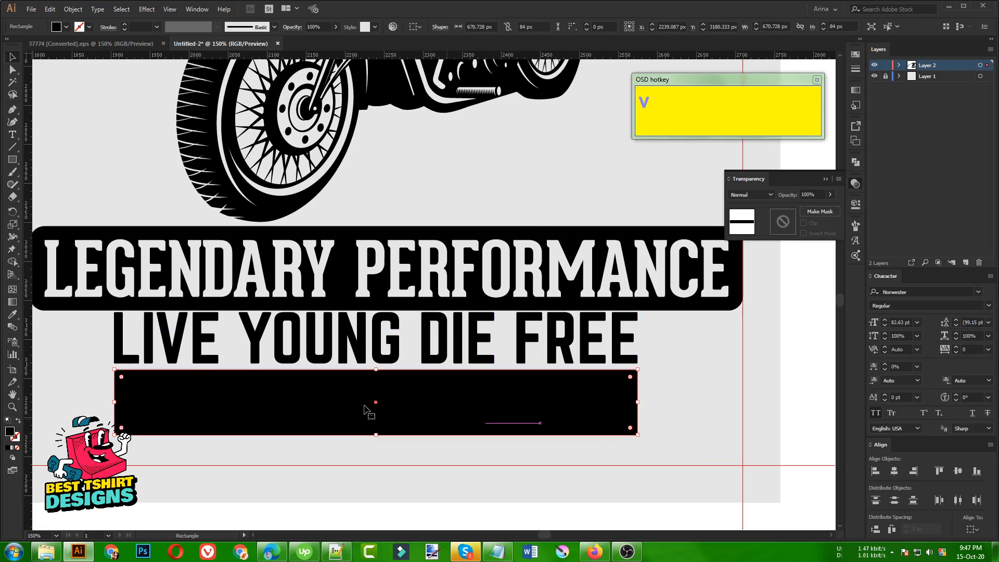
pyautogui.click(121, 382)
pyautogui.moveTo(121, 383); pyautogui.dragTo(182, 426)
# Cut the rounded rectangle and paste it back in place behind the "GO FAST OR GO HOME" text.
pyautogui.hotkey('ctrl', 'x')
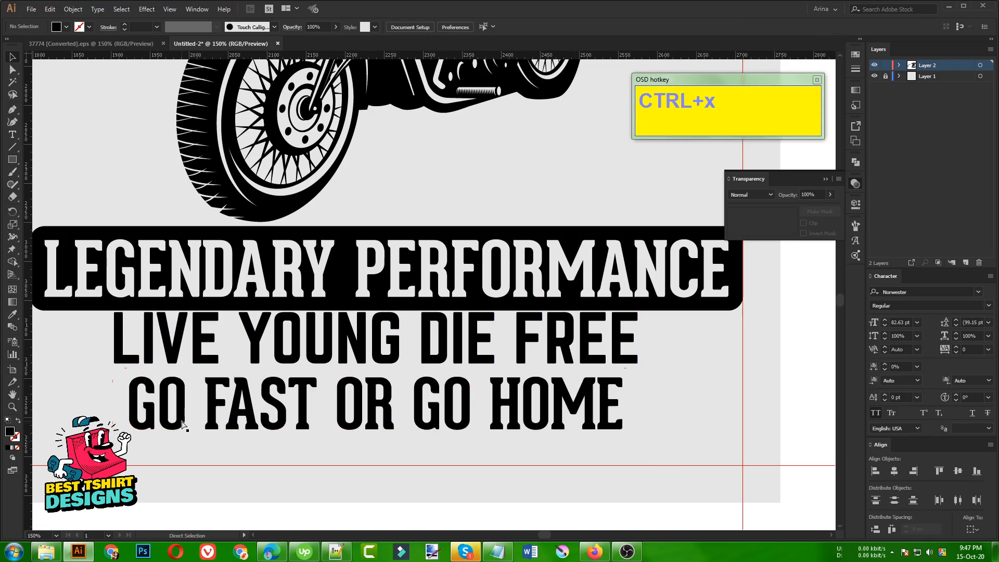
pyautogui.hotkey('ctrl', 'b')
pyautogui.hotkey('ctrl', 'v')
# Centre the "GO FAST OR GO HOME" text and rounded rectangle on each other and knock the text out as a compound shape with Minus Front.
pyautogui.keyDown('shift'); pyautogui.click(150, 420); pyautogui.keyUp('shift')
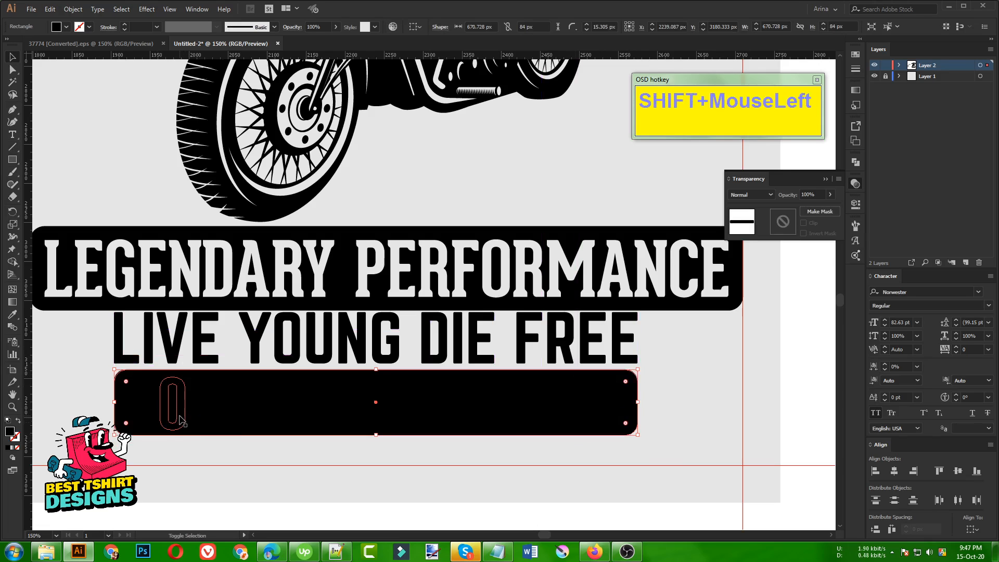
pyautogui.click(448, 27)
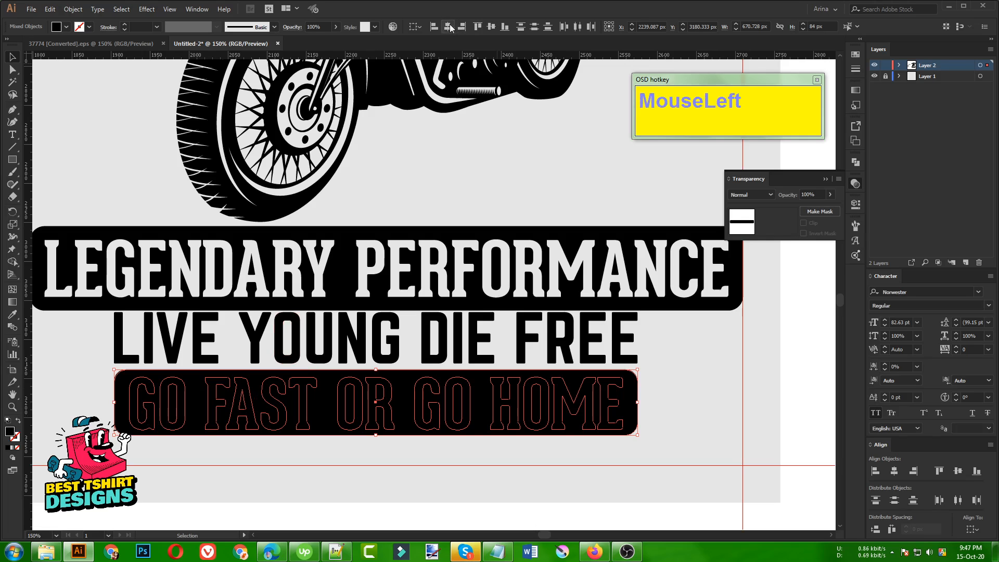
pyautogui.click(491, 27)
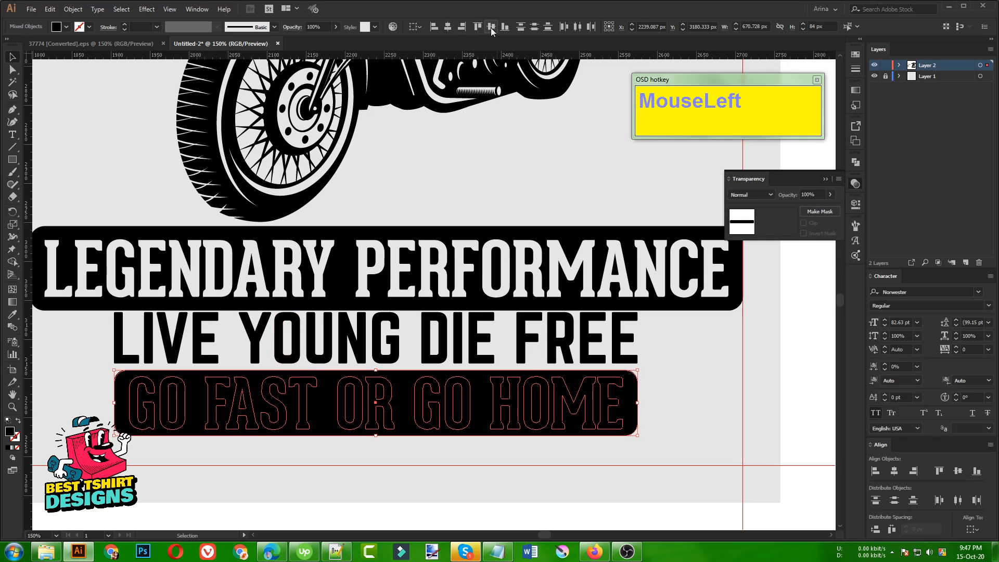
pyautogui.click(856, 161)
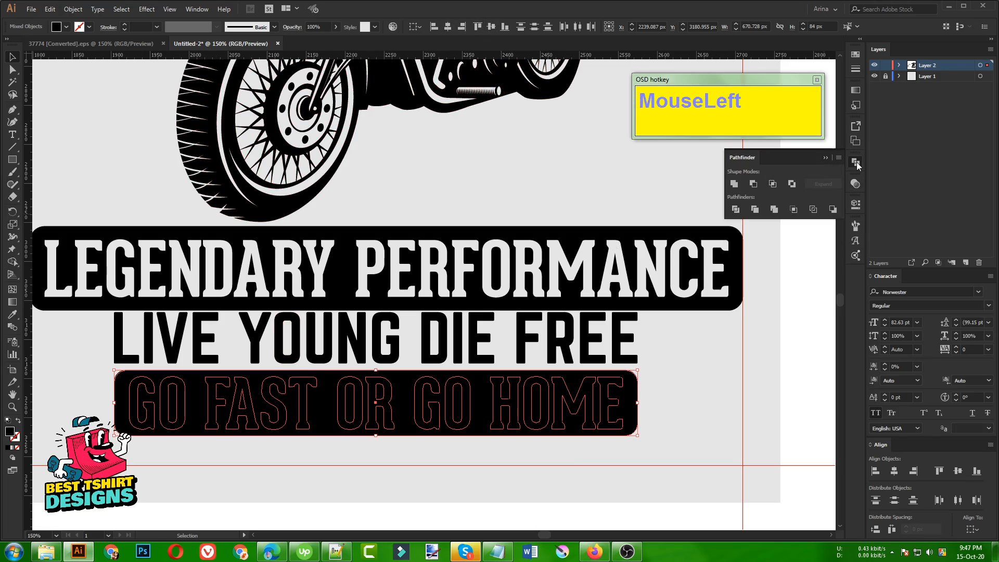
pyautogui.keyDown('alt'); pyautogui.click(752, 185); pyautogui.keyUp('alt')
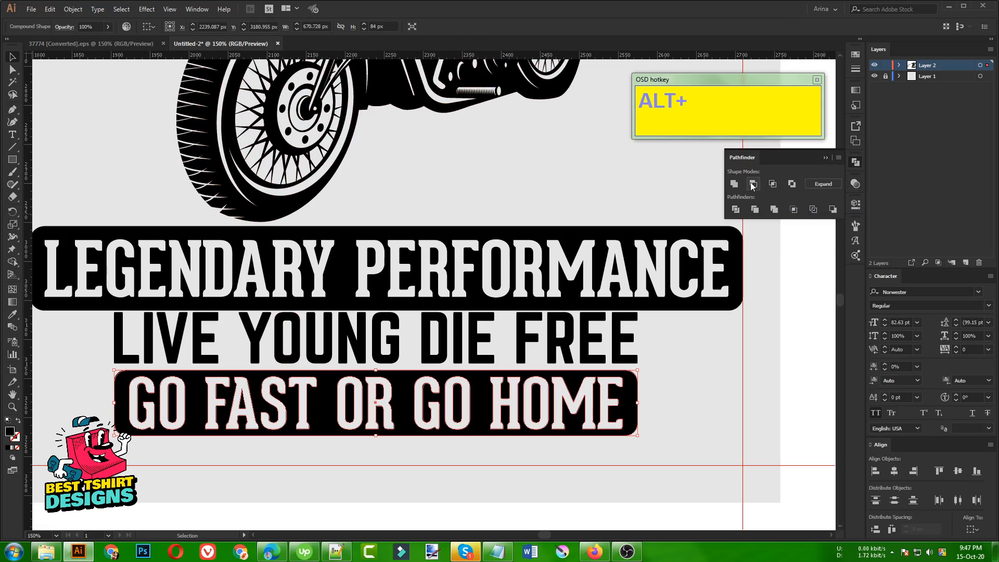
pyautogui.click(668, 417)
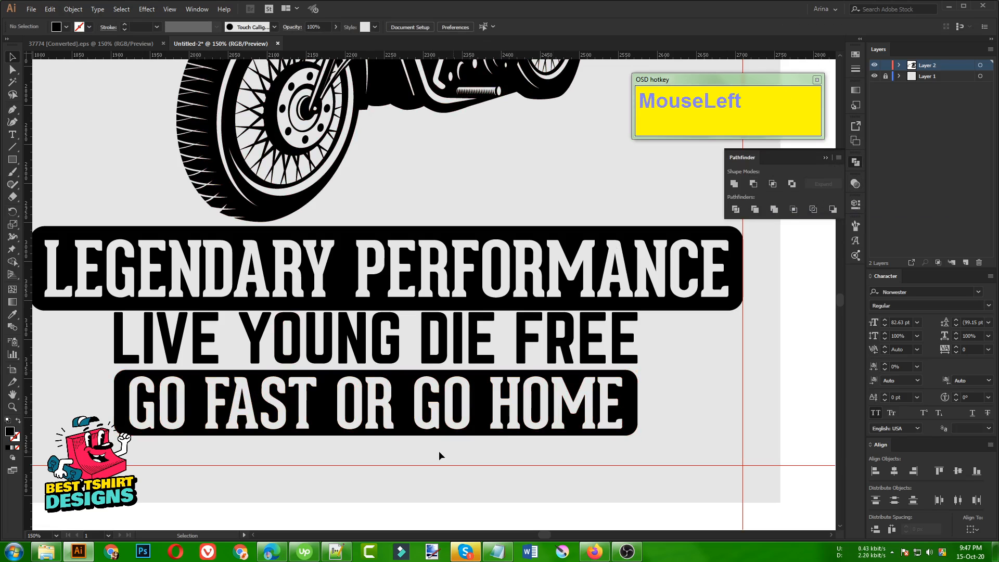
# Nudge "LIVE YOUNG DIE FREE" and the "GO FAST OR GO HOME" banner down together by about 6 px, then deselect them.
pyautogui.scroll(-1, 494, 388)
pyautogui.click(451, 432)
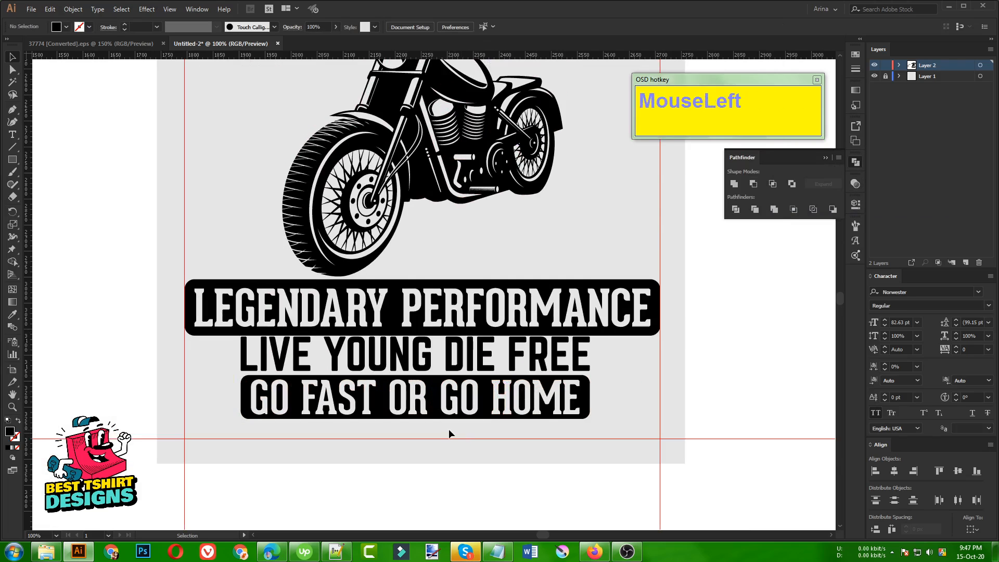
pyautogui.scroll(-1, 448, 429)
pyautogui.scroll(-1, 449, 429)
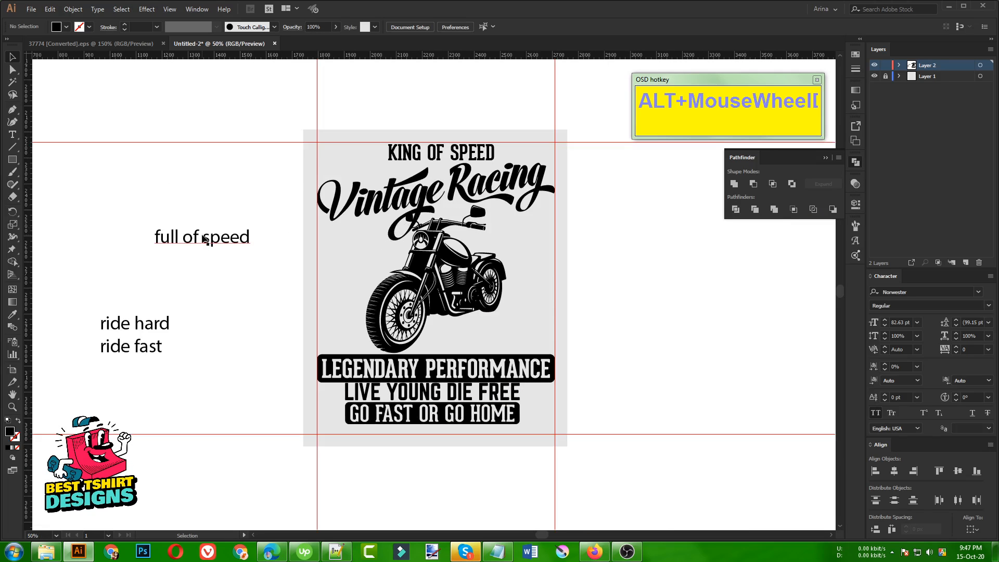
pyautogui.scroll(1, 445, 432)
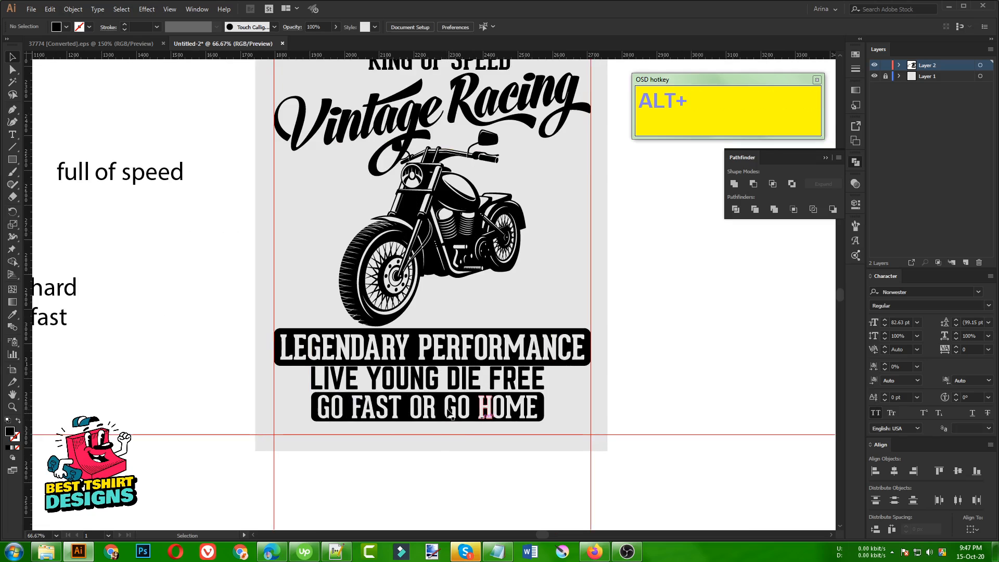
pyautogui.scroll(1, 289, 390)
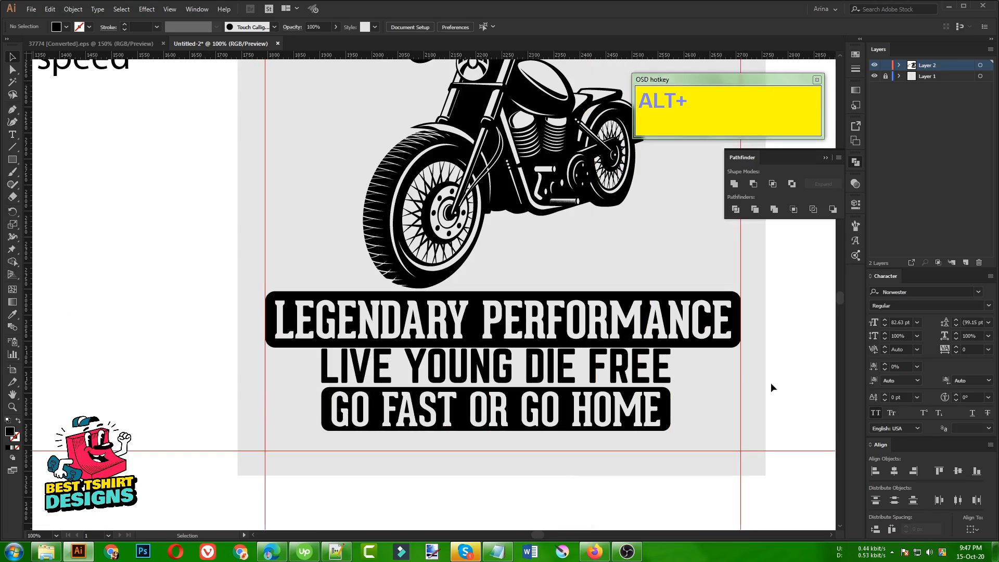
pyautogui.scroll(-1, 317, 422)
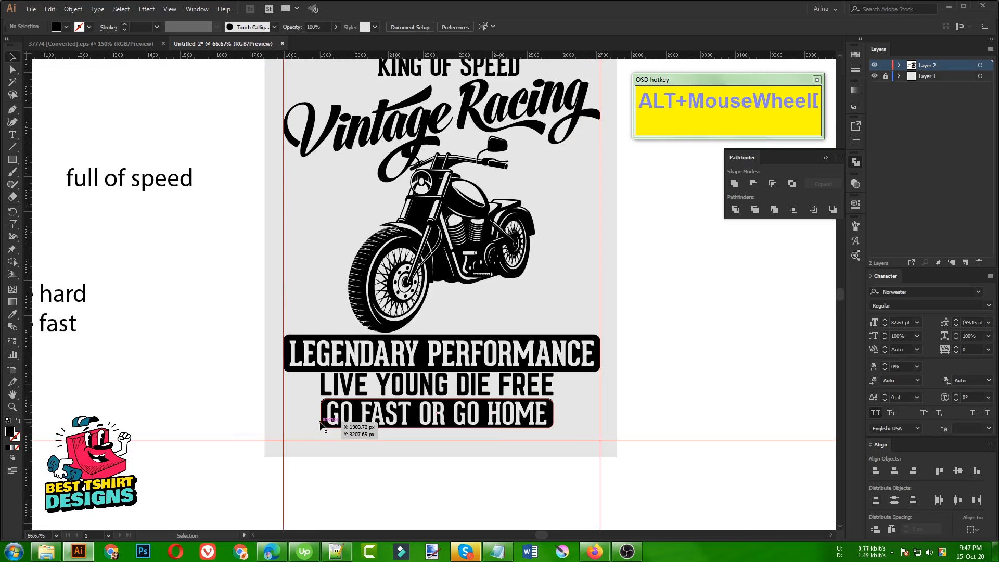
pyautogui.click(576, 408)
pyautogui.moveTo(568, 418); pyautogui.dragTo(499, 393)
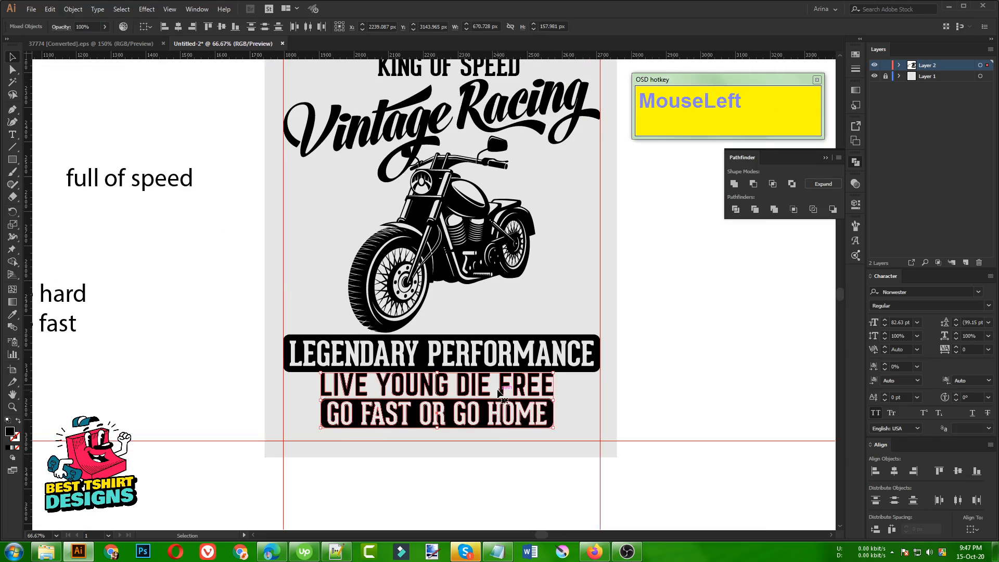
pyautogui.press('Down')
pyautogui.press('Down')
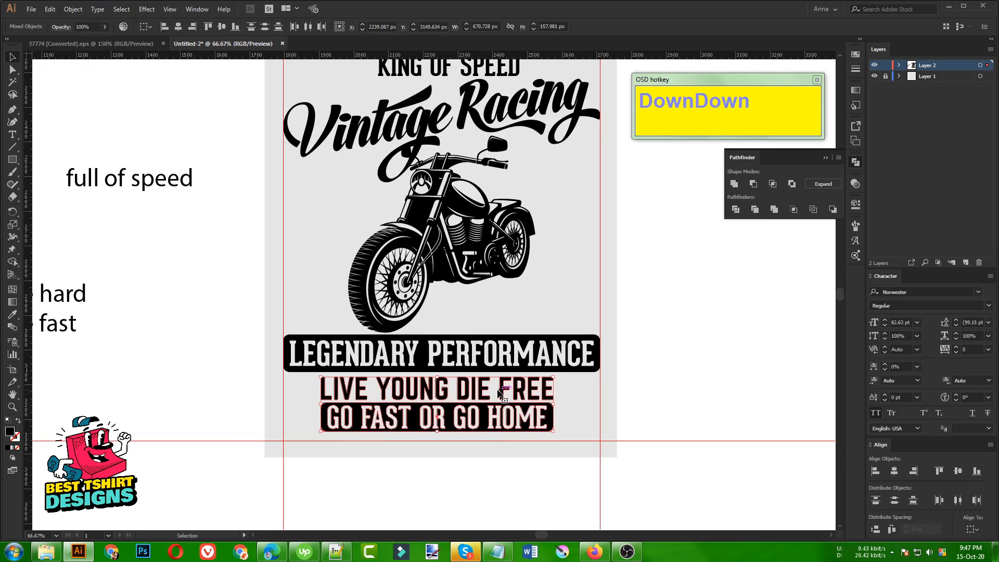
pyautogui.press('Up')
pyautogui.click(578, 403)
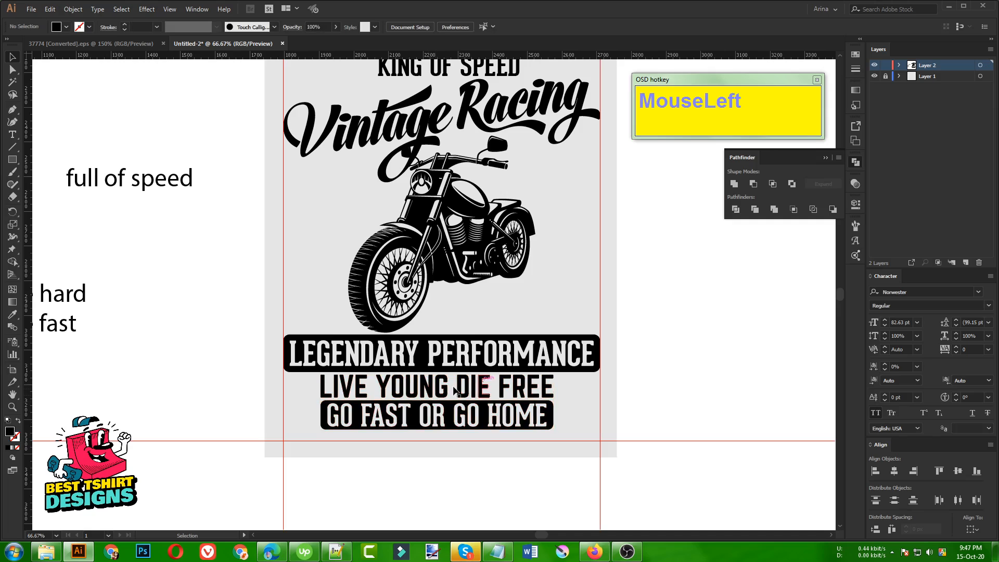
# Expand the appearance of the "GO FAST OR GO HOME" compound shape.
pyautogui.click(479, 354)
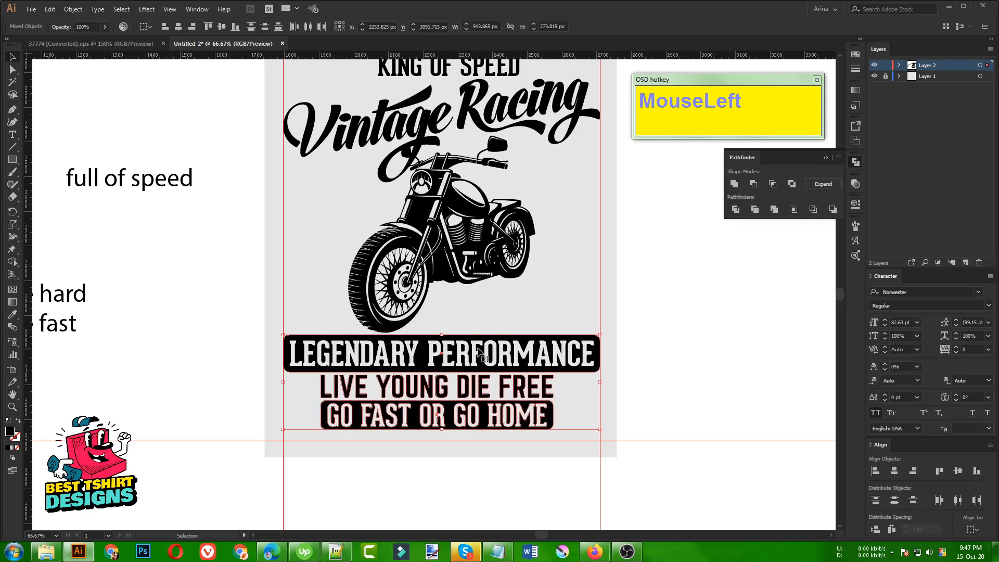
pyautogui.click(346, 307)
pyautogui.click(326, 355)
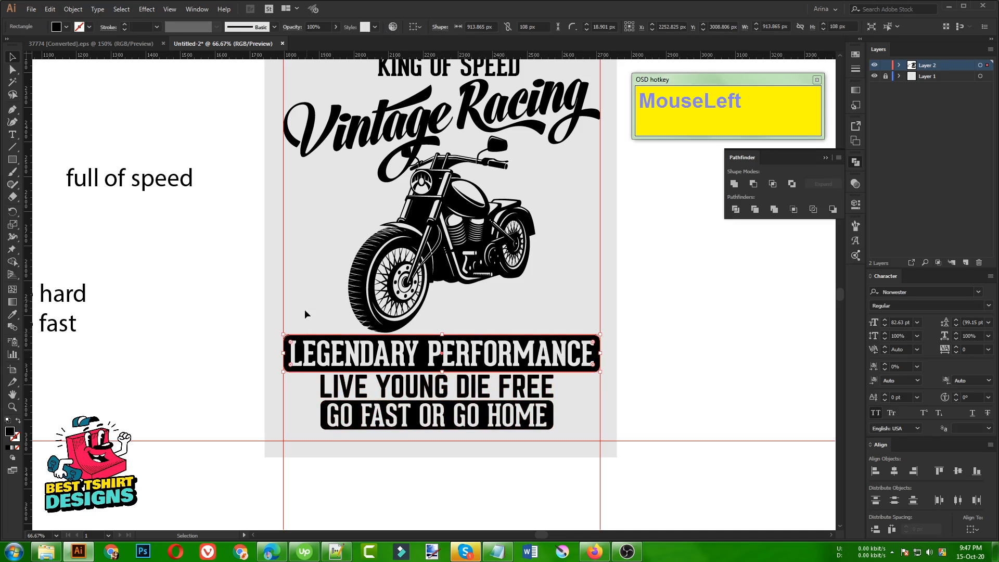
pyautogui.click(343, 411)
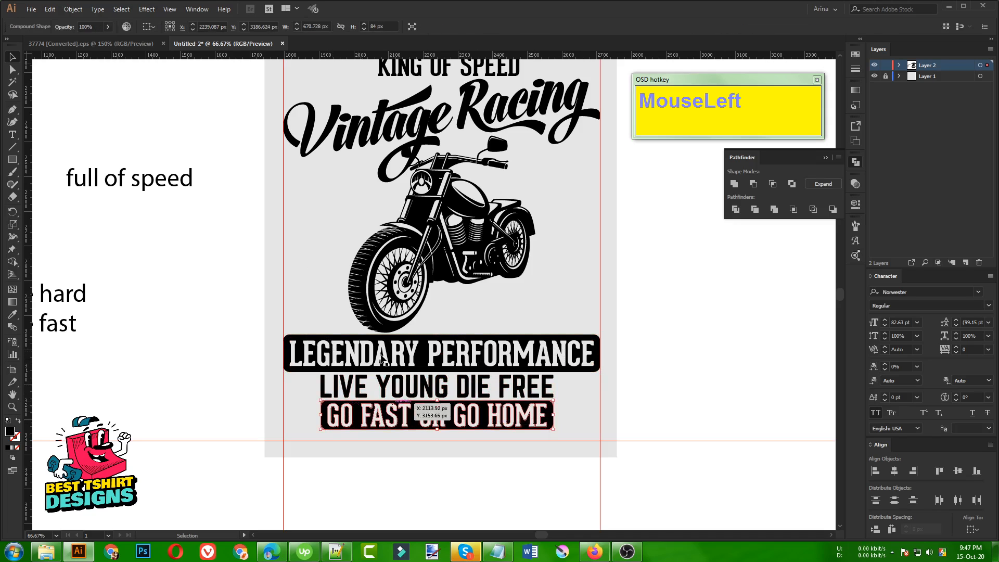
pyautogui.click(73, 9)
pyautogui.click(92, 133)
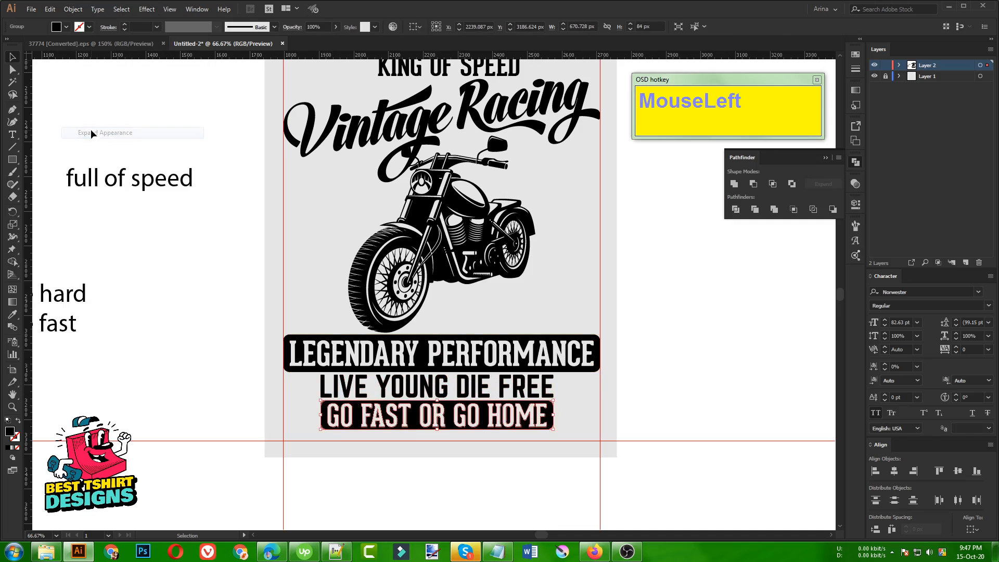
# Distribute the "LEGENDARY PERFORMANCE", "LIVE YOUNG DIE FREE" and "GO FAST OR GO HOME" lines with equal vertical spacing and leave nothing selected.
pyautogui.moveTo(311, 320); pyautogui.dragTo(338, 417)
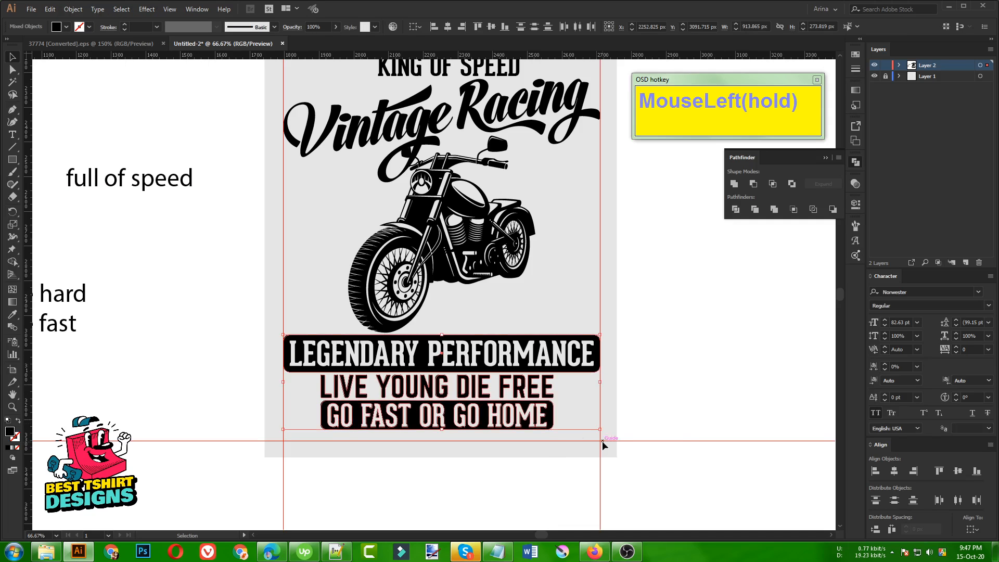
pyautogui.click(588, 464)
pyautogui.click(554, 427)
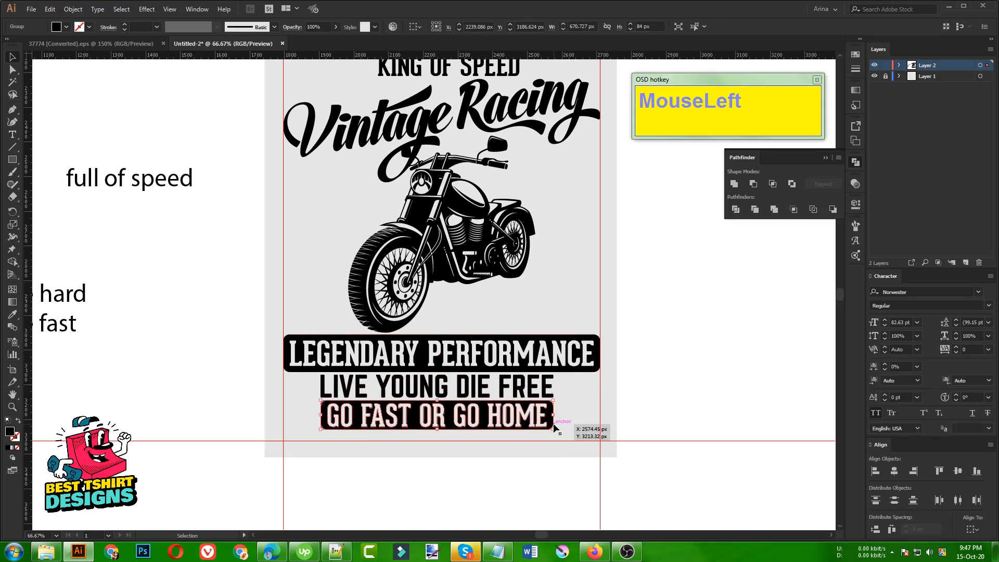
pyautogui.click(522, 394)
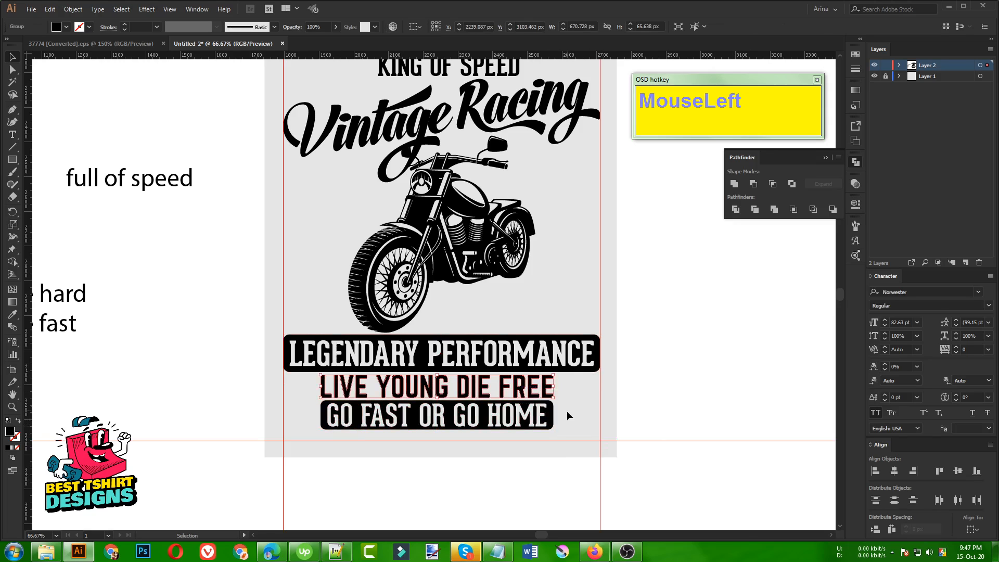
pyautogui.moveTo(523, 375); pyautogui.dragTo(515, 364)
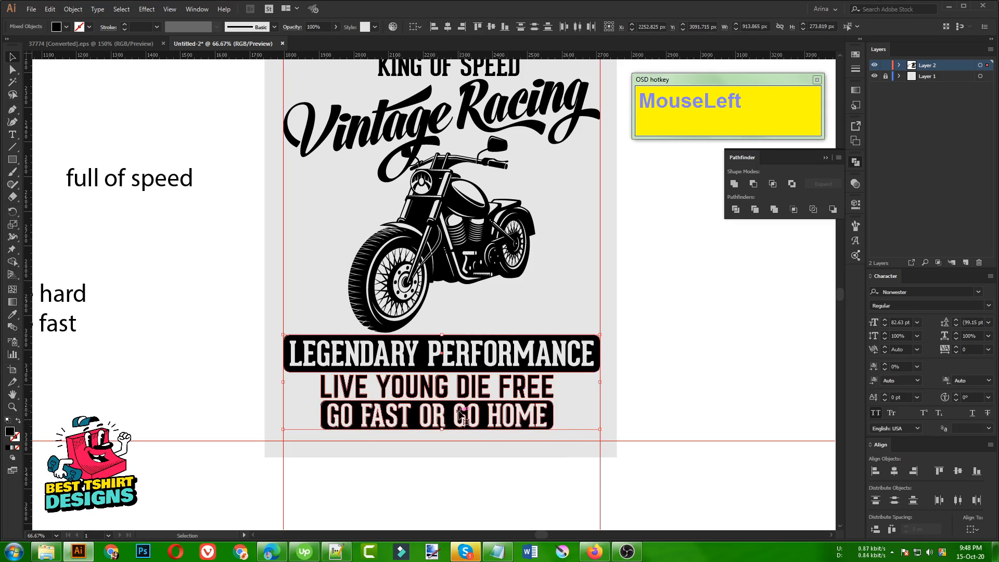
pyautogui.click(874, 529)
pyautogui.scroll(1, 412, 410)
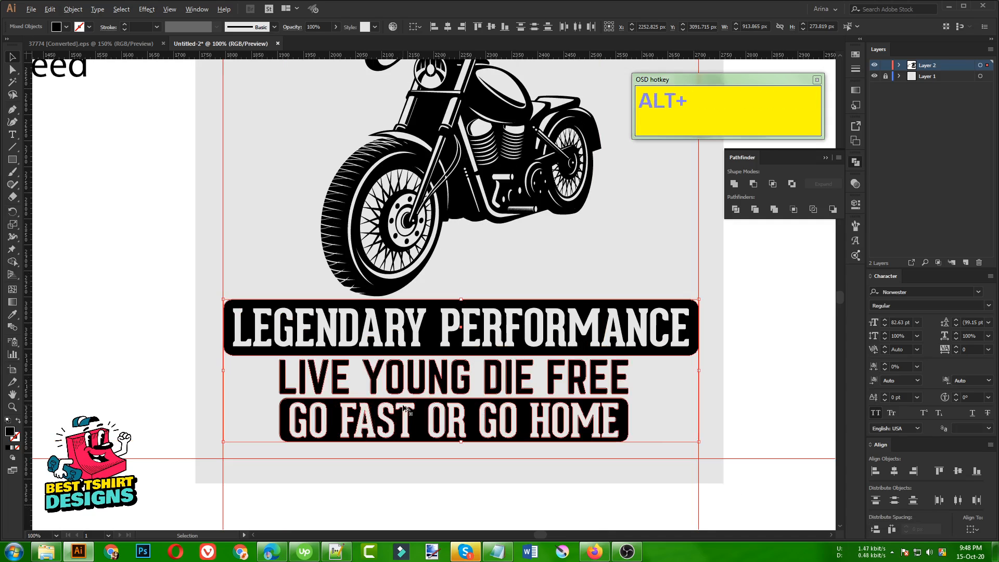
pyautogui.click(647, 408)
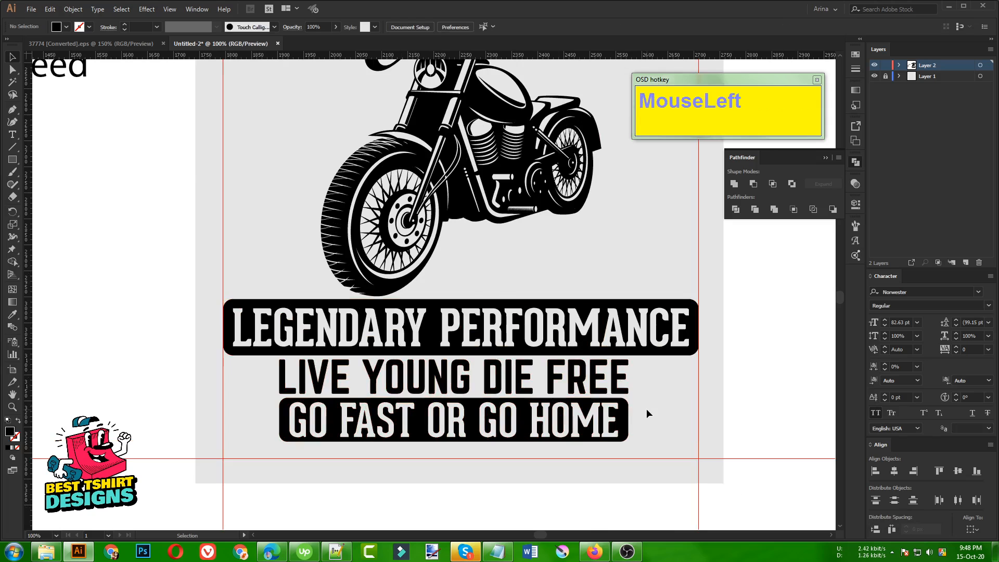
# Copy the single spoked wheel without wings from 37774 [Converted].eps and paste it into the T-shirt design document.
pyautogui.scroll(-1, 646, 408)
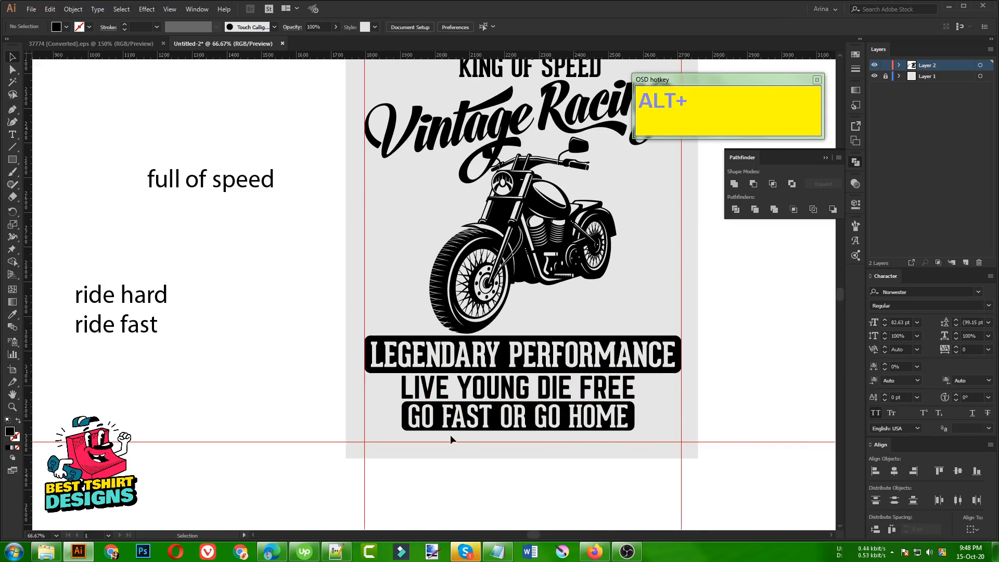
pyautogui.scroll(-1, 249, 415)
pyautogui.scroll(1, 251, 411)
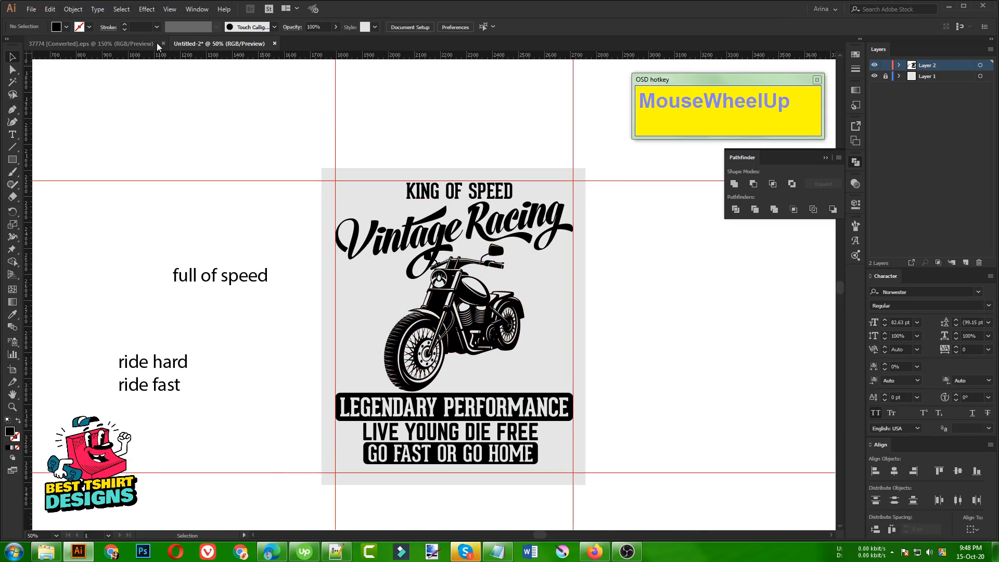
pyautogui.click(143, 42)
pyautogui.scroll(-1, 338, 333)
pyautogui.click(337, 334)
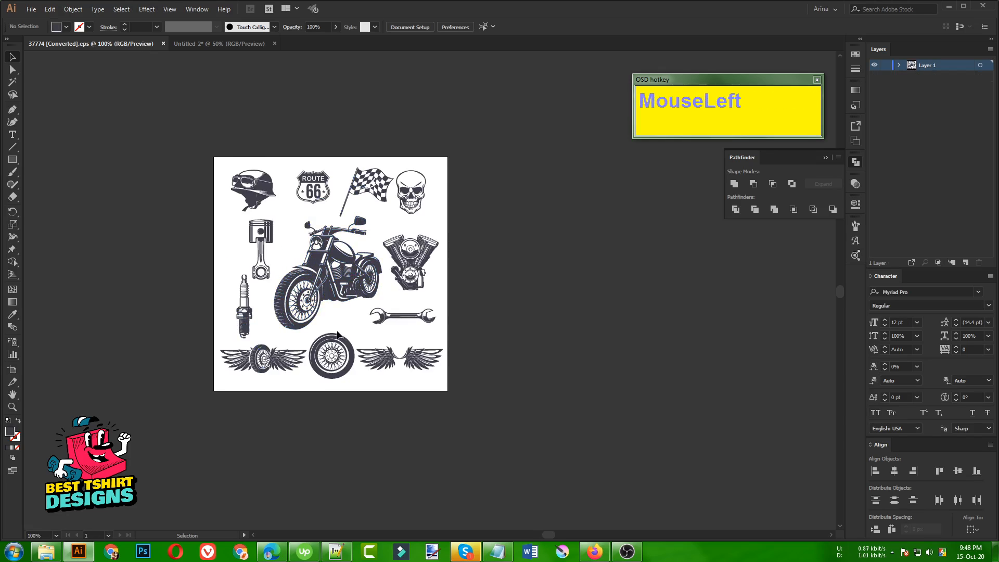
pyautogui.scroll(1, 293, 324)
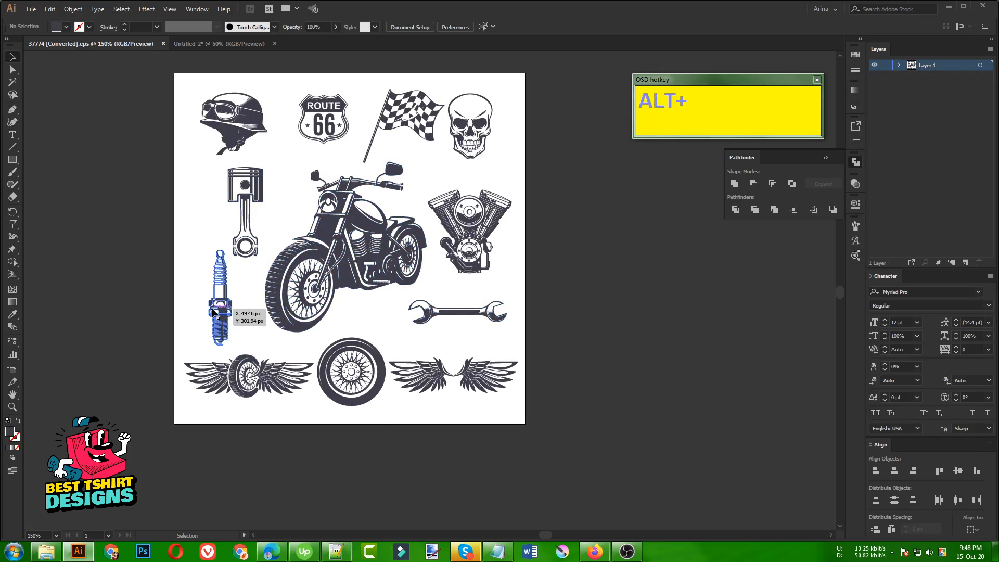
pyautogui.click(365, 394)
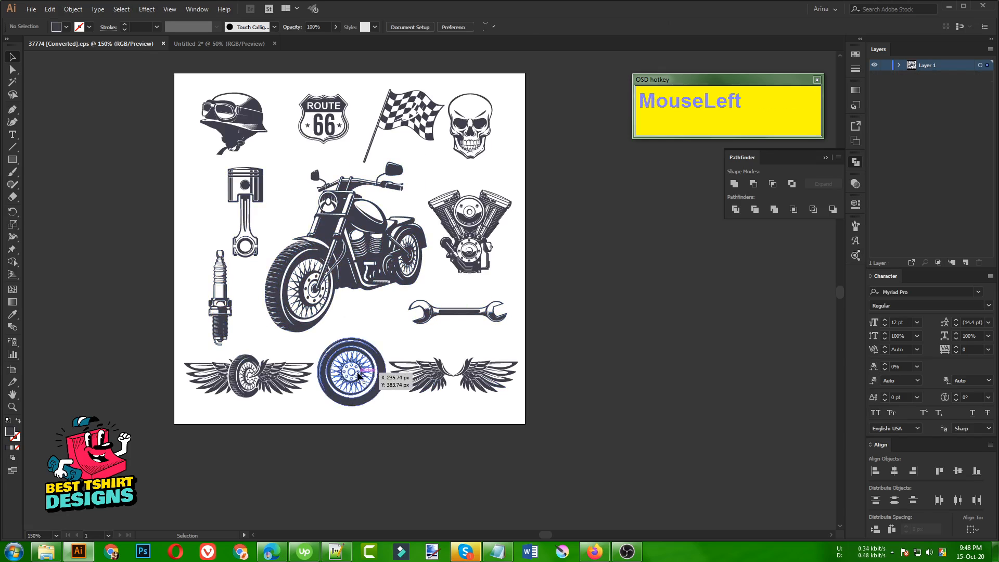
pyautogui.hotkey('ctrl', 'c')
pyautogui.click(194, 43)
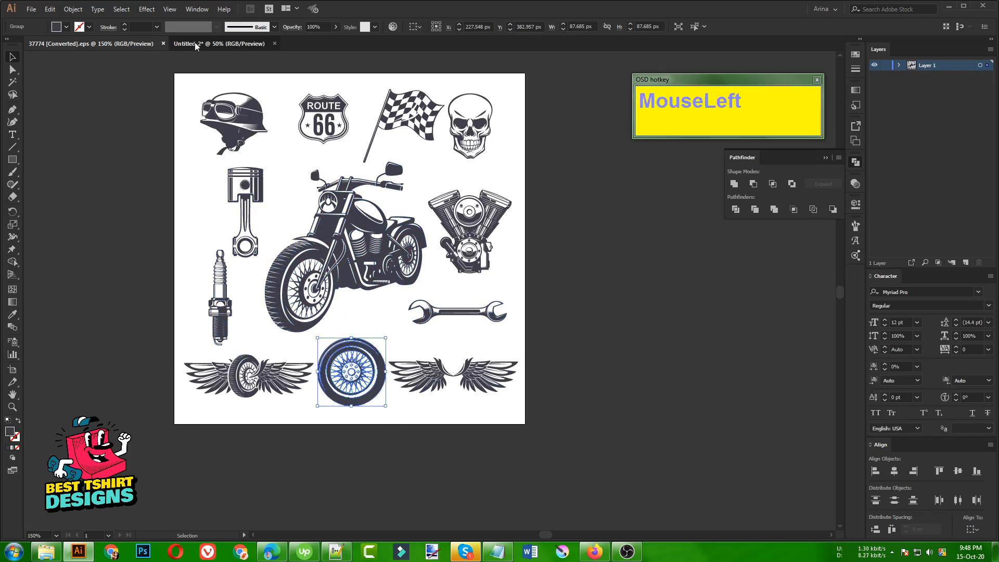
pyautogui.hotkey('ctrl', 'v')
# Place the wheel beside the right end of the "GO FAST OR GO HOME" banner and scale it proportionally to 84 px, the banner's height.
pyautogui.keyDown('alt'); pyautogui.scroll(1, 501, 389); pyautogui.keyUp('alt')
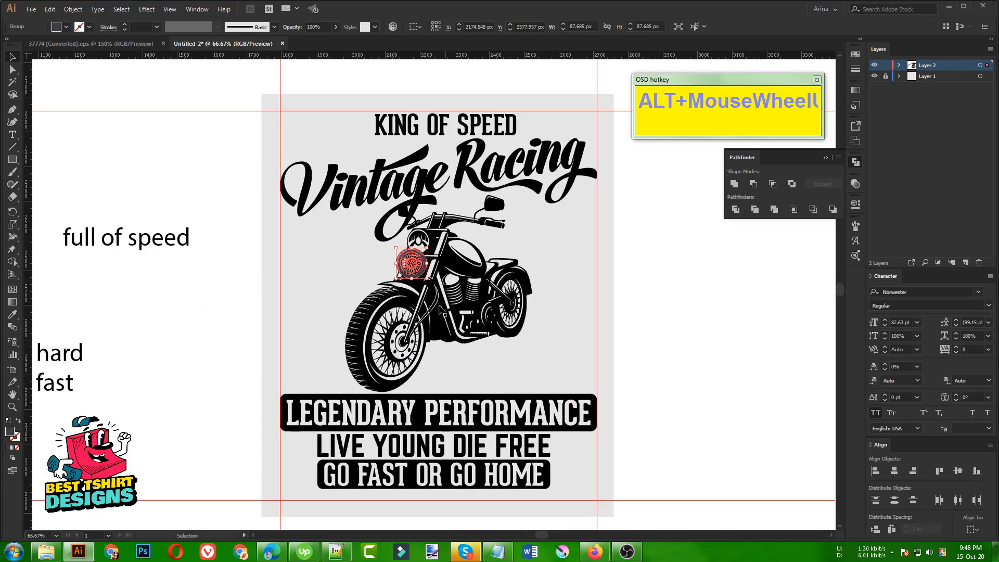
pyautogui.moveTo(419, 270); pyautogui.dragTo(553, 453)
pyautogui.keyDown('alt'); pyautogui.scroll(3, 579, 478); pyautogui.keyUp('alt')
pyautogui.keyDown('alt'); pyautogui.scroll(1, 575, 473); pyautogui.keyUp('alt')
pyautogui.scroll(-1, 556, 400)
pyautogui.scroll(-1, 555, 400)
pyautogui.keyDown('shift'); pyautogui.moveTo(554, 324); pyautogui.dragTo(554, 322); pyautogui.keyUp('shift')
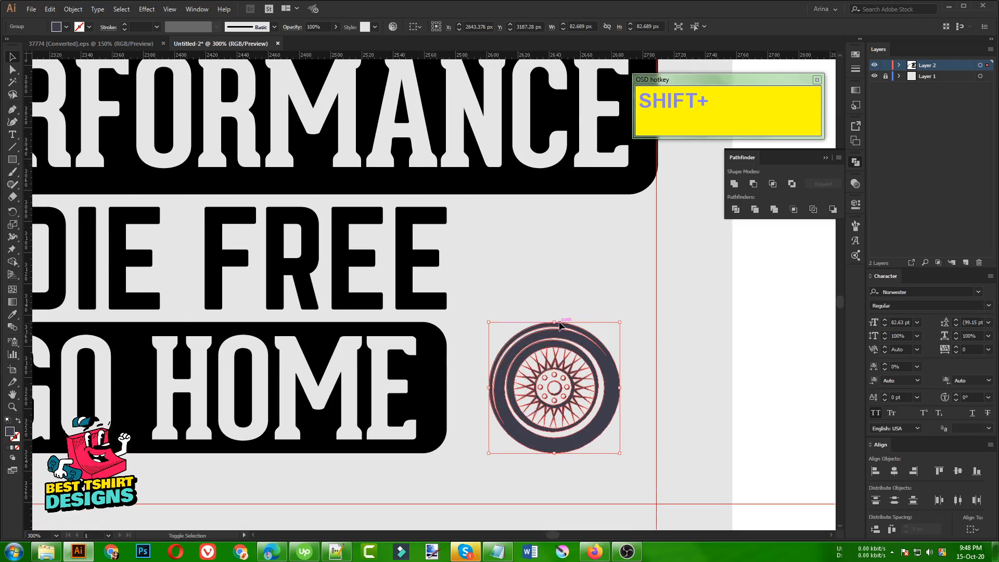
pyautogui.keyDown('alt'); pyautogui.scroll(-3, 634, 401); pyautogui.keyUp('alt')
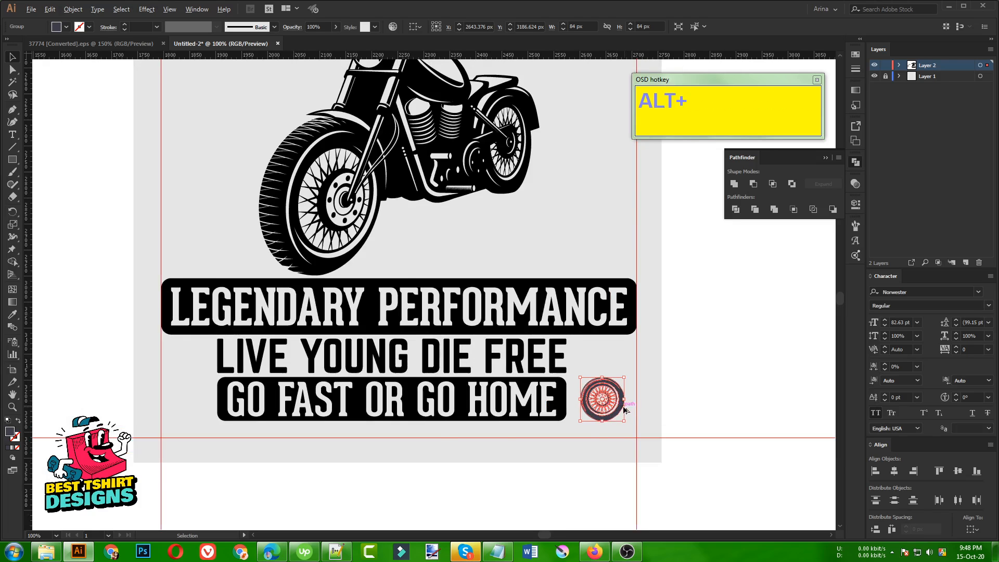
# Move the wheel about 24 px to the right so its outer edge meets the right vertical guide.
pyautogui.keyDown('alt'); pyautogui.scroll(3, 626, 409); pyautogui.keyUp('alt')
pyautogui.keyDown('alt'); pyautogui.scroll(1, 642, 422); pyautogui.keyUp('alt')
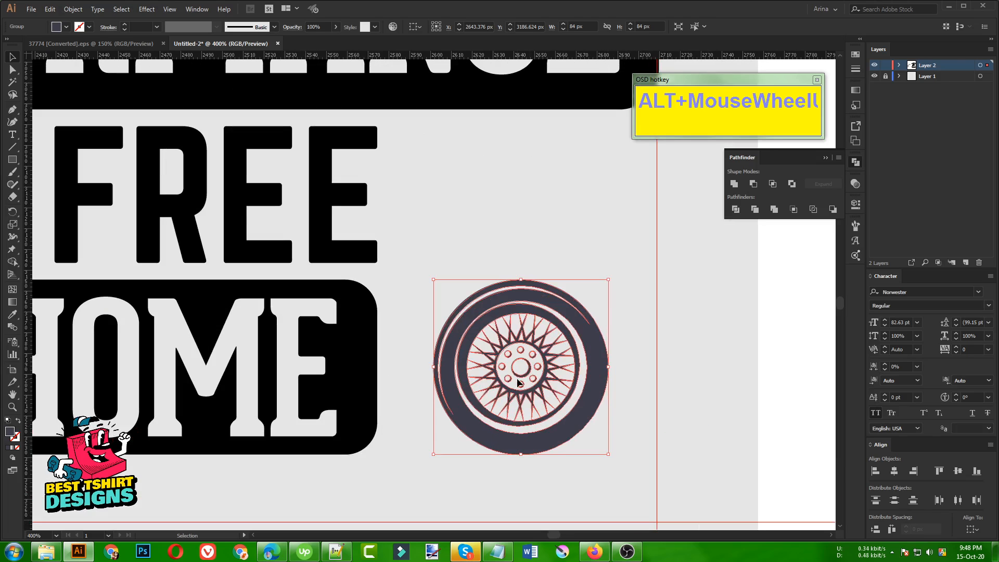
pyautogui.moveTo(522, 376); pyautogui.dragTo(593, 393)
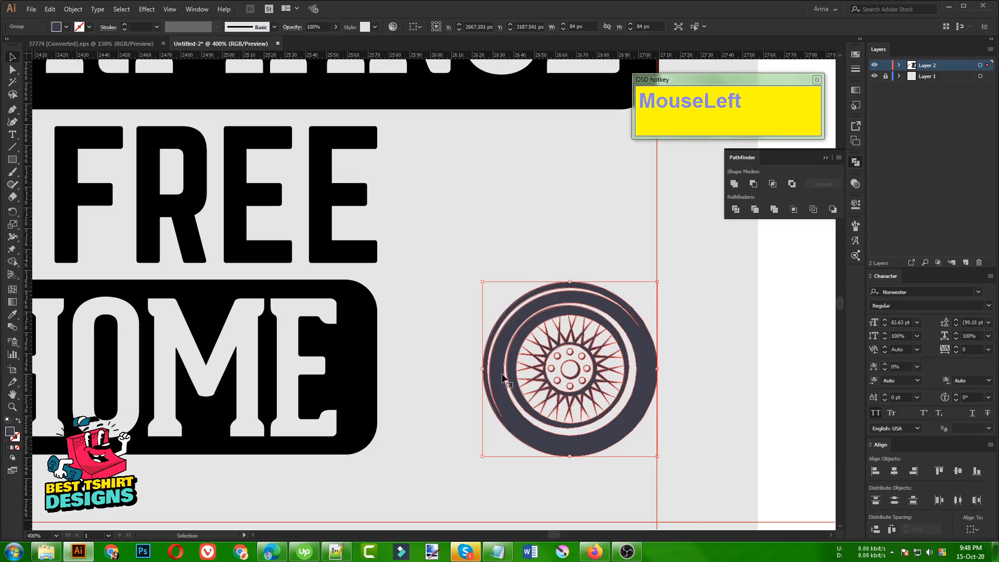
# Duplicate the wheel into the gap between it and the "GO FAST OR GO HOME" banner, scaling the copy proportionally to about 42 px.
pyautogui.keyDown('alt'); pyautogui.moveTo(655, 383); pyautogui.dragTo(438, 384); pyautogui.keyUp('alt')
pyautogui.moveTo(497, 446); pyautogui.dragTo(497, 446)
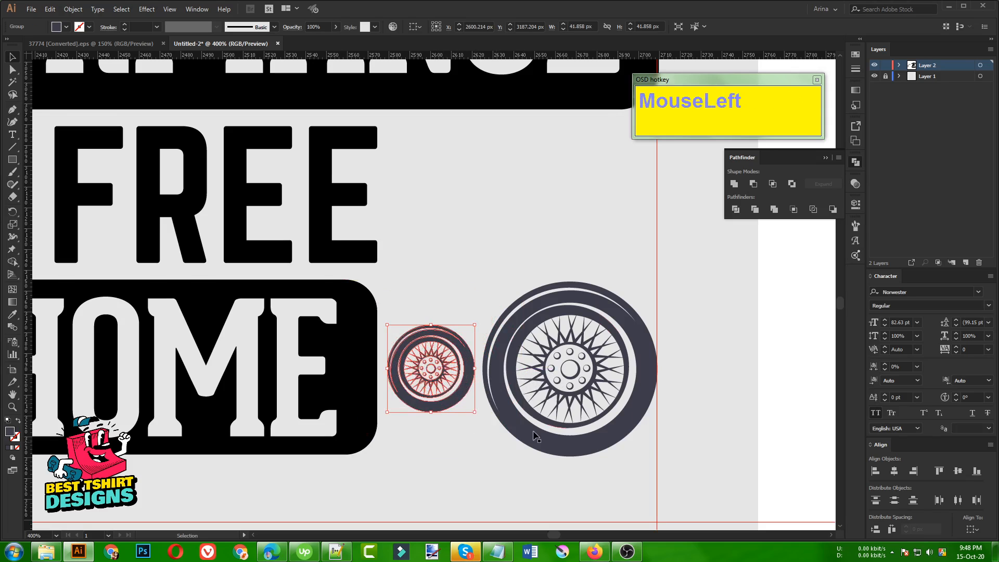
pyautogui.click(537, 437)
pyautogui.keyDown('alt'); pyautogui.scroll(-3, 537, 437); pyautogui.keyUp('alt')
pyautogui.keyDown('alt'); pyautogui.scroll(-2, 601, 406); pyautogui.keyUp('alt')
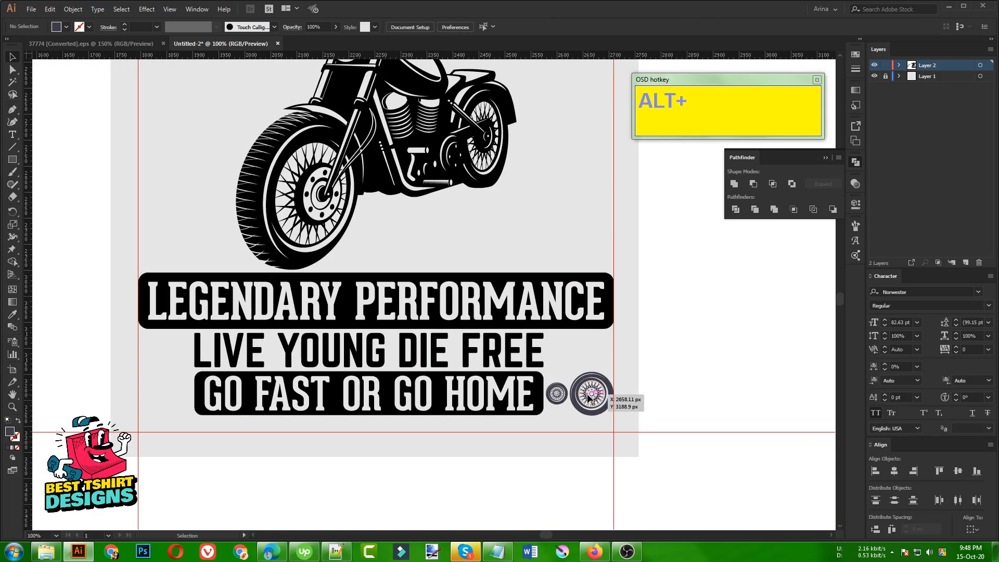
# Copy both wheels to the left end of the "GO FAST OR GO HOME" banner so their outer edge meets the left vertical guide.
pyautogui.click(587, 393)
pyautogui.keyDown('shift'); pyautogui.click(563, 397); pyautogui.keyUp('shift')
pyautogui.keyDown('alt'); pyautogui.moveTo(563, 398); pyautogui.dragTo(153, 399); pyautogui.keyUp('alt')
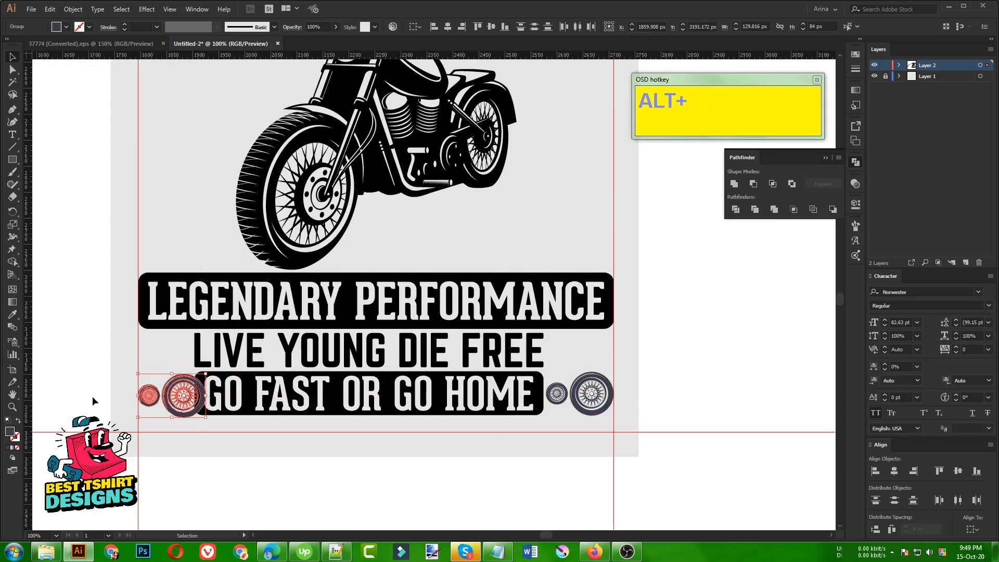
pyautogui.keyDown('alt'); pyautogui.scroll(2, 92, 395); pyautogui.keyUp('alt')
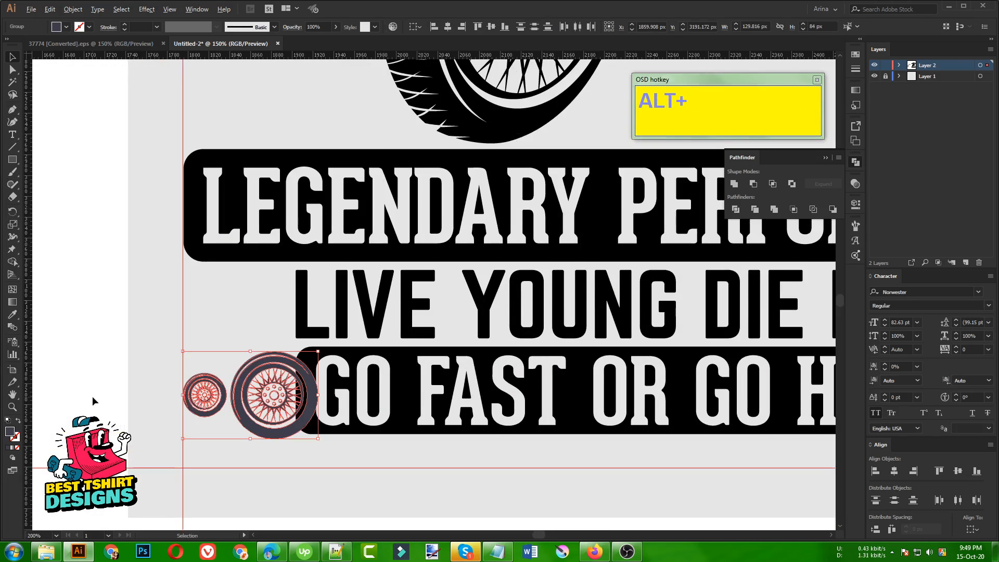
pyautogui.keyDown('alt'); pyautogui.scroll(-1, 92, 395); pyautogui.keyUp('alt')
# Reflect the left wheel pair across the vertical axis so the large wheel is on the outside, and leave nothing selected.
pyautogui.rightClick(204, 407)
pyautogui.moveTo(241, 347)
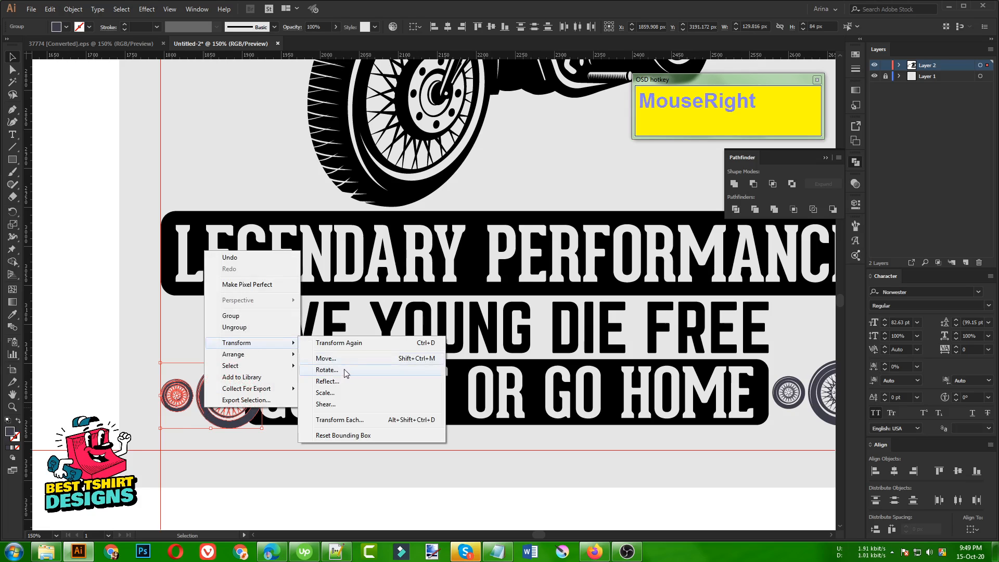
pyautogui.click(348, 384)
pyautogui.click(423, 271)
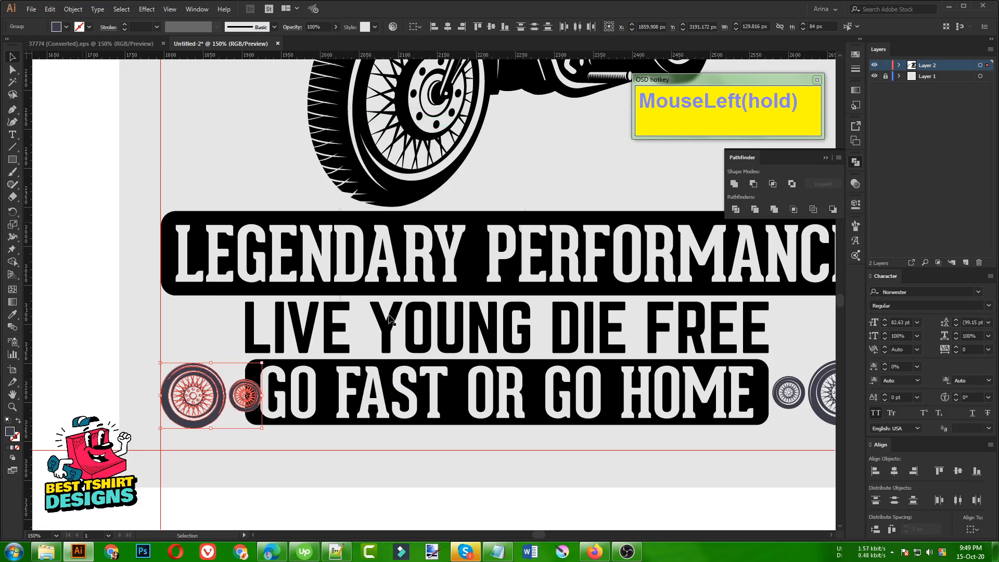
pyautogui.moveTo(247, 398); pyautogui.dragTo(241, 401)
pyautogui.keyDown('alt'); pyautogui.scroll(-1, 240, 400); pyautogui.keyUp('alt')
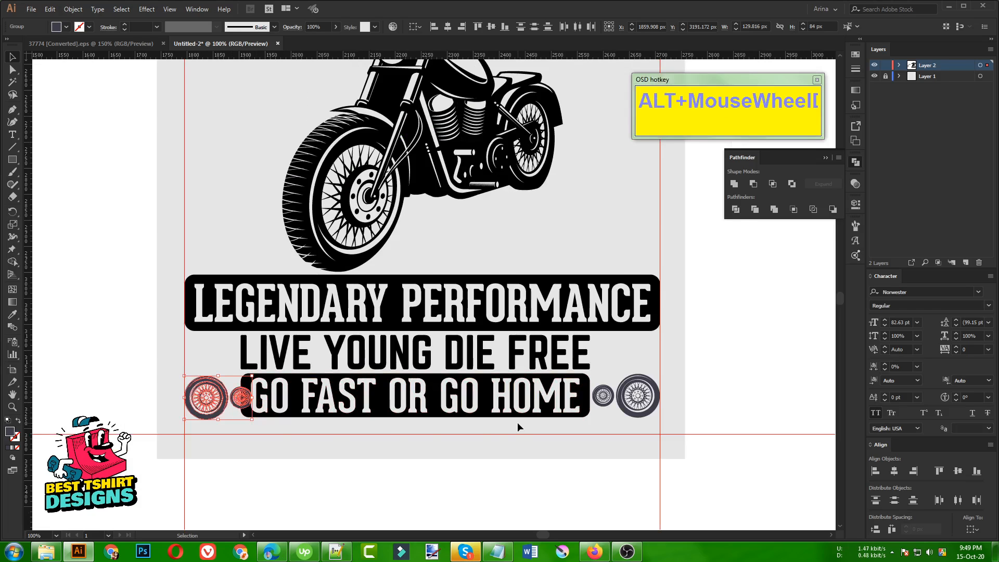
pyautogui.click(332, 429)
pyautogui.keyDown('alt'); pyautogui.scroll(1, 331, 430); pyautogui.keyUp('alt')
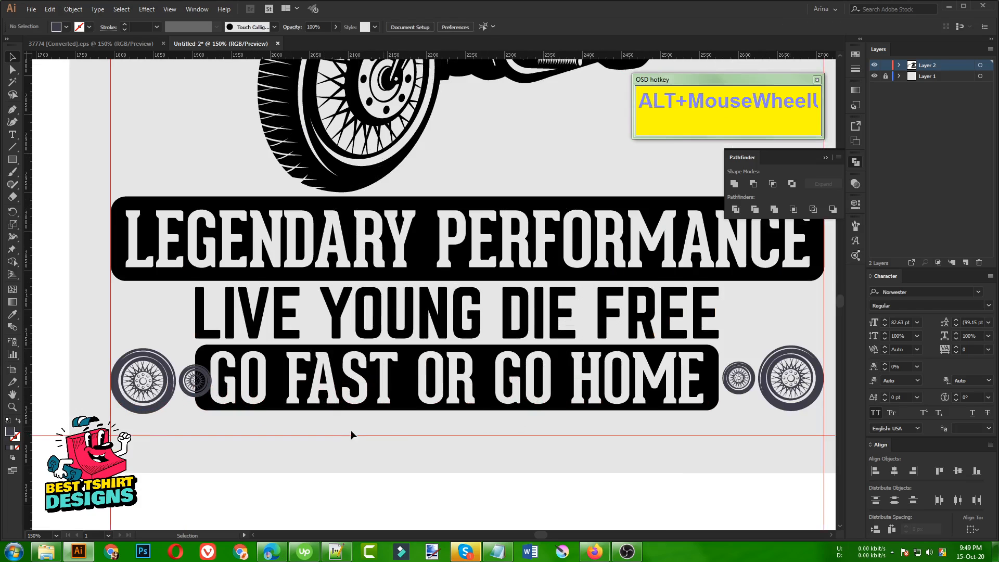
# Scale the "GO FAST OR GO HOME" banner proportionally to about 619 px wide, keeping its right edge in place.
pyautogui.click(205, 408)
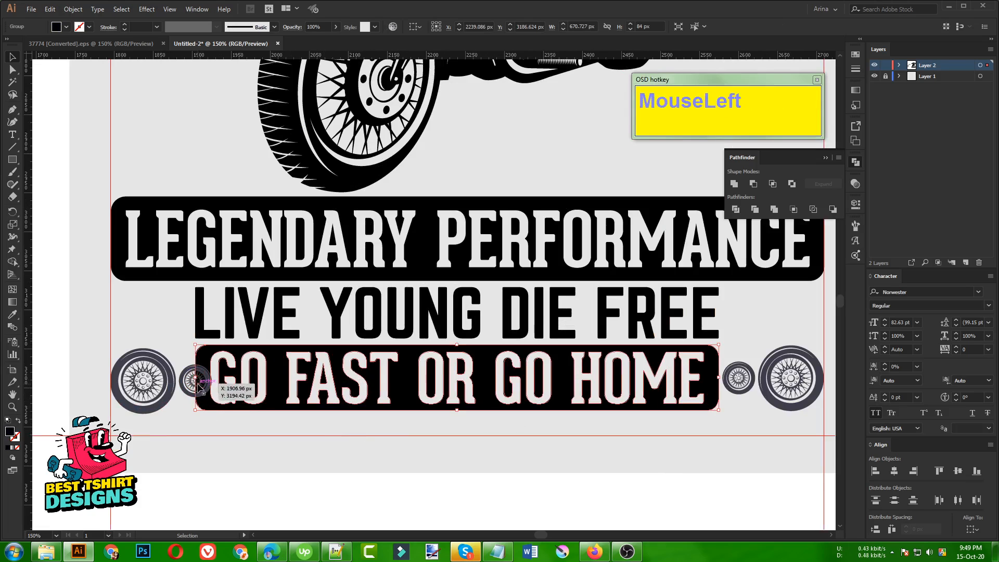
pyautogui.keyDown('shift'); pyautogui.moveTo(197, 379); pyautogui.dragTo(235, 381); pyautogui.keyUp('shift')
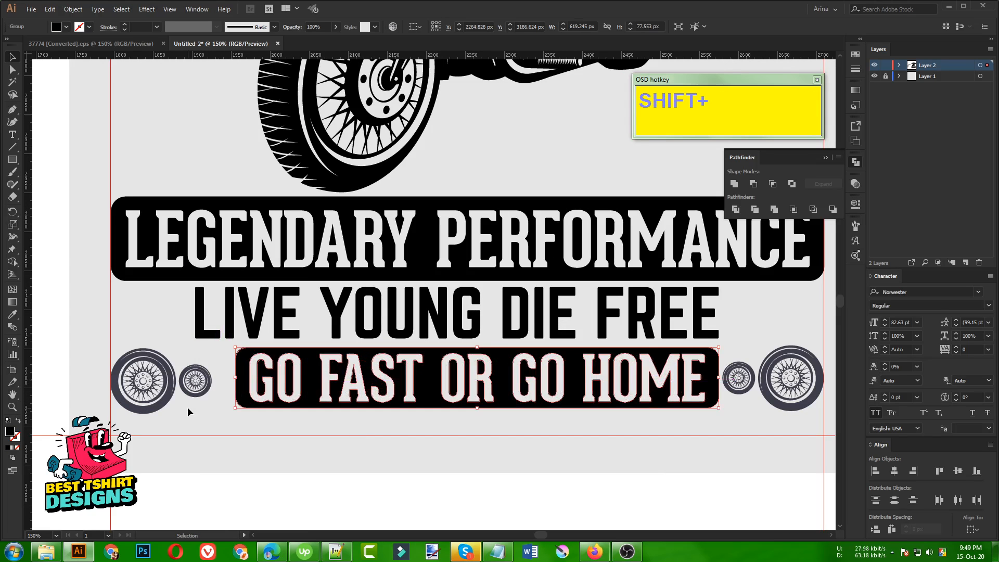
pyautogui.click(201, 413)
# Align the wheels by their vertical centers and group the left and right wheel pairs separately.
pyautogui.moveTo(159, 382); pyautogui.dragTo(158, 380)
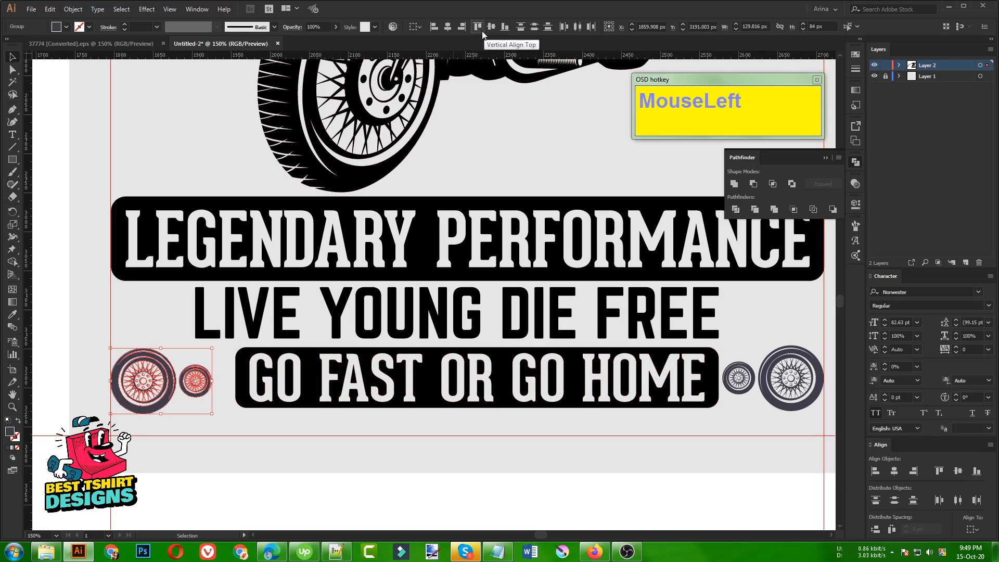
pyautogui.hotkey('ctrl', 'g')
pyautogui.moveTo(732, 352); pyautogui.dragTo(784, 407)
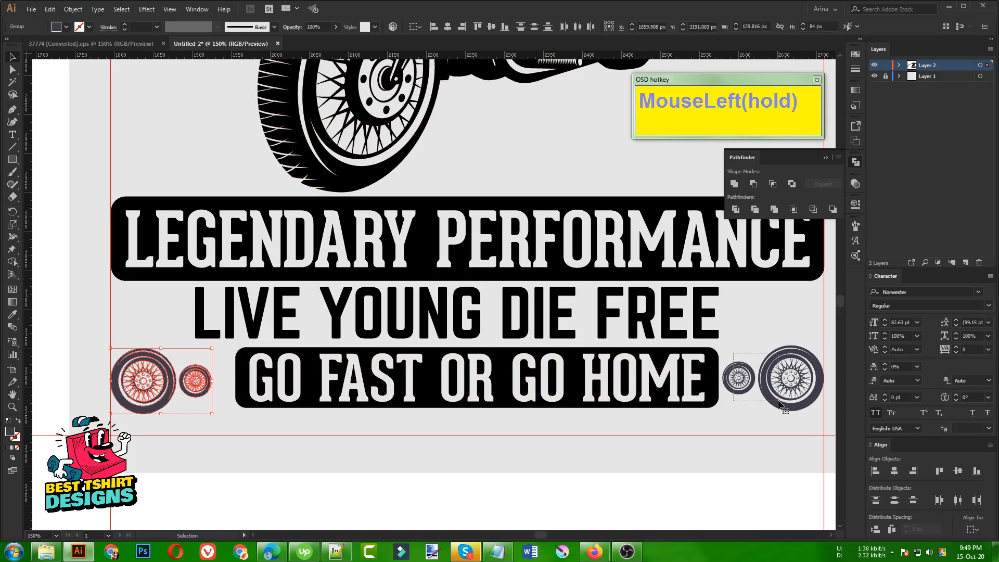
pyautogui.click(491, 27)
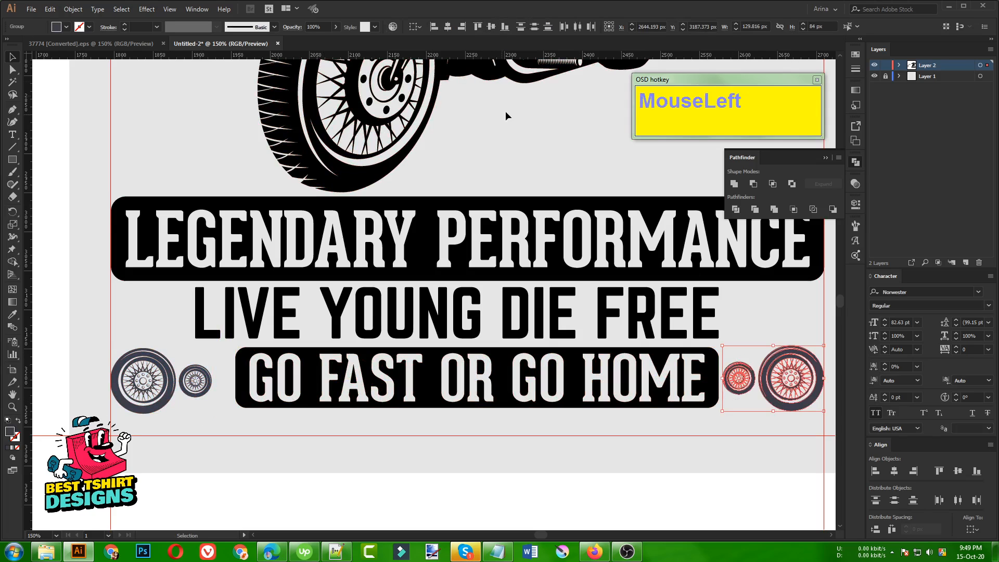
pyautogui.hotkey('ctrl', 'g')
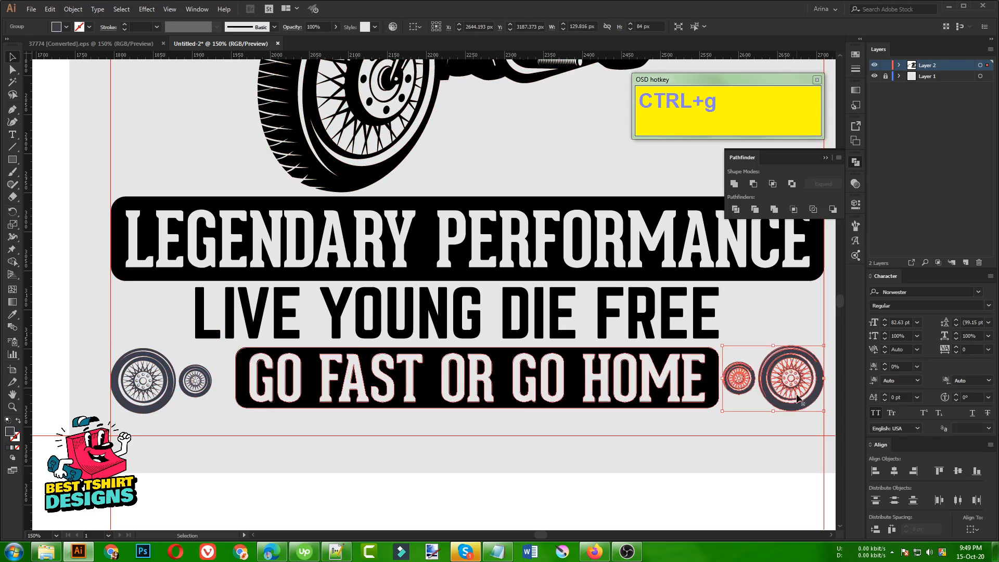
# Align both wheel pairs and the "GO FAST OR GO HOME" banner by vertical centers and distribute them horizontally by their centers.
pyautogui.keyDown('shift'); pyautogui.click(157, 386); pyautogui.keyUp('shift')
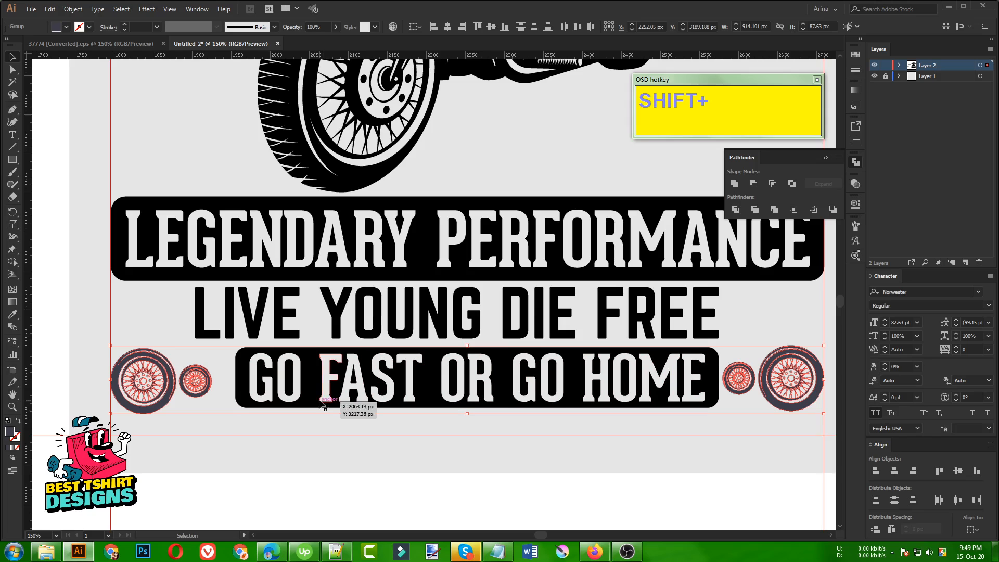
pyautogui.keyDown('shift'); pyautogui.click(299, 390); pyautogui.keyUp('shift')
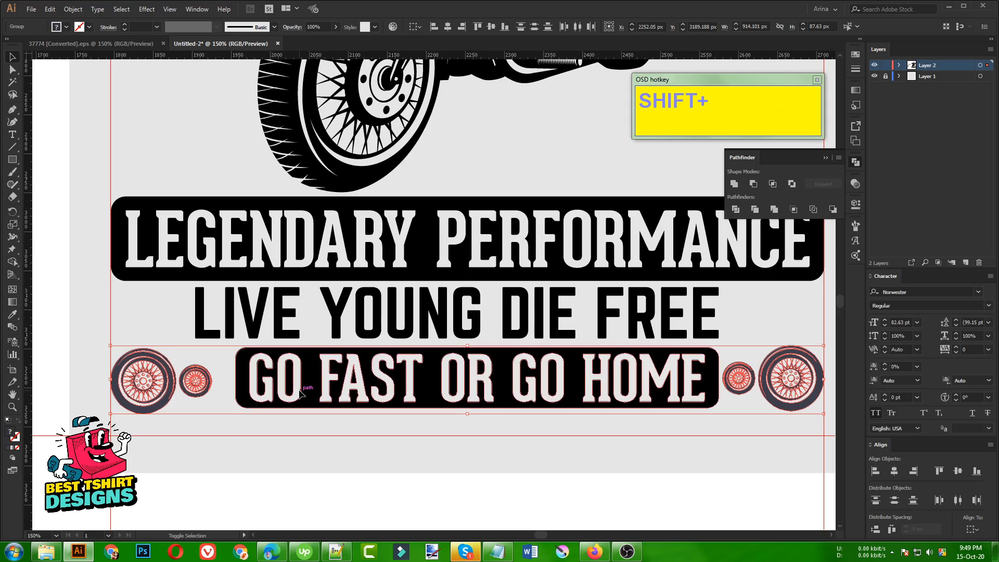
pyautogui.click(492, 29)
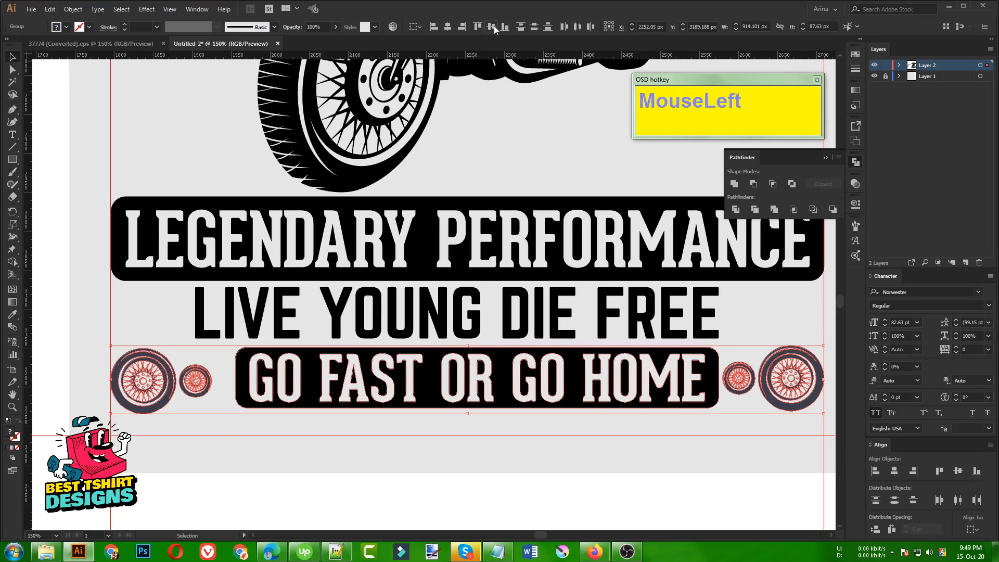
pyautogui.click(577, 28)
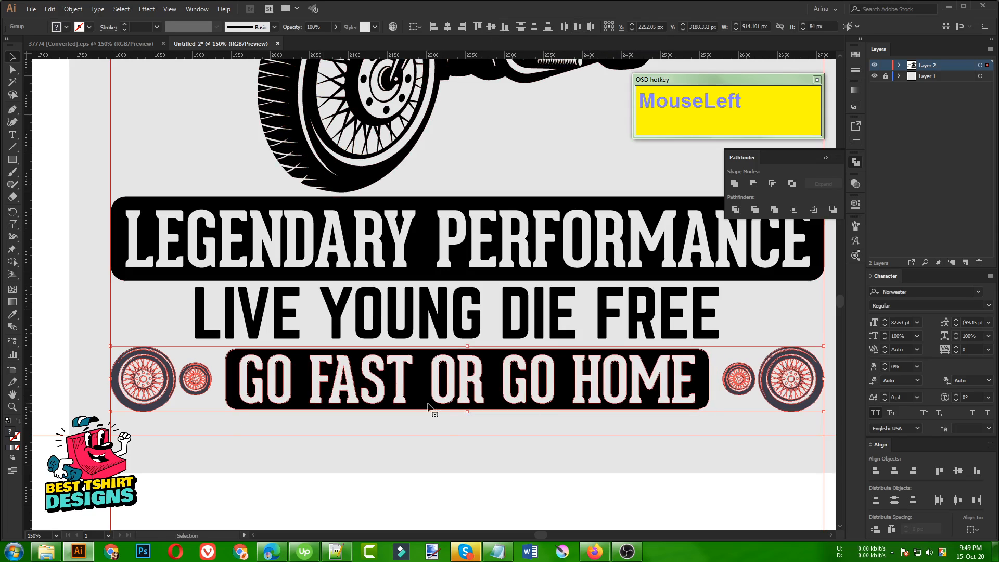
pyautogui.click(434, 429)
# Enlarge the "GO FAST OR GO HOME" banner proportionally from its center to about 645 px wide.
pyautogui.click(430, 399)
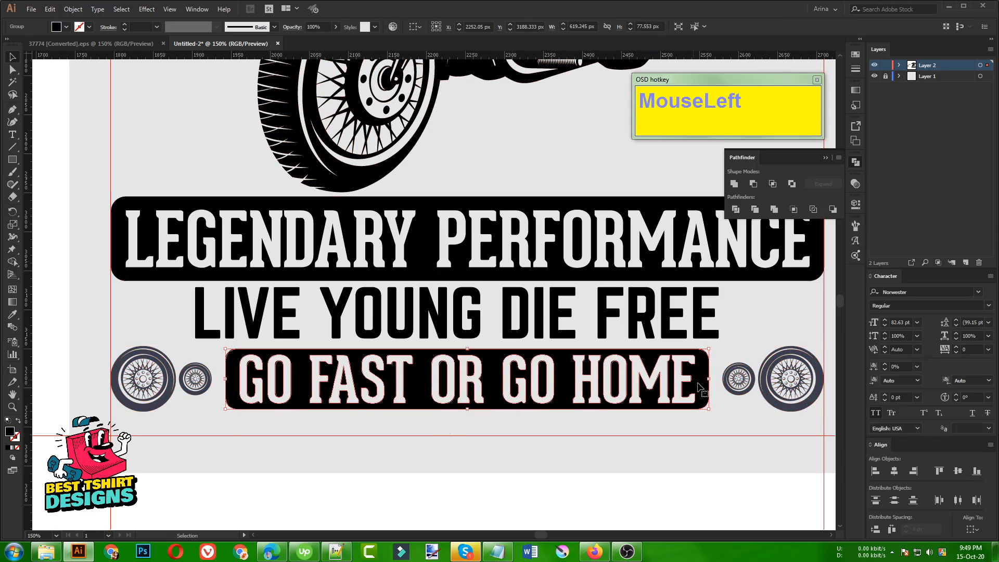
pyautogui.moveTo(709, 379); pyautogui.dragTo(718, 381)
pyautogui.click(502, 320)
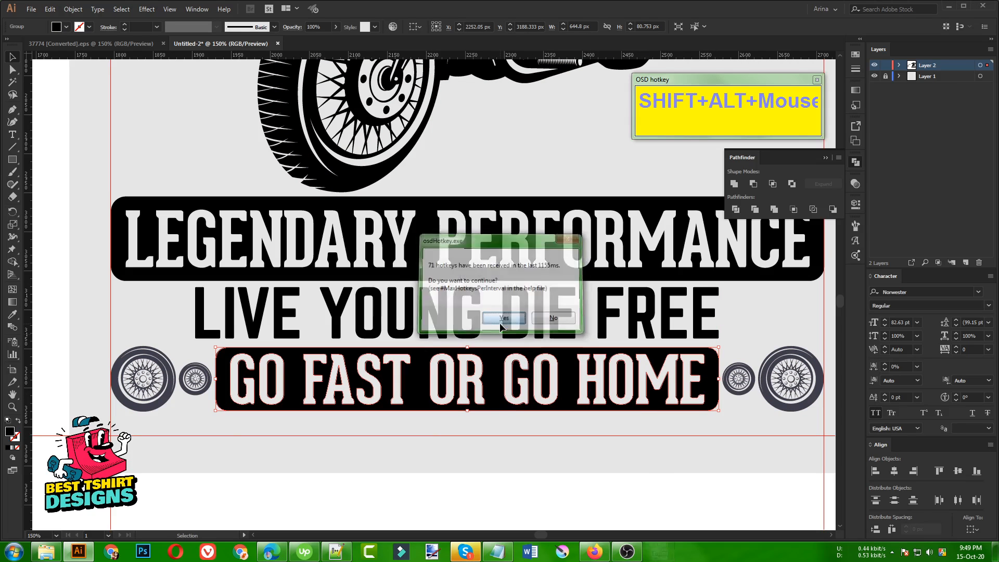
# Group the "GO FAST OR GO HOME" banner with both wheel pairs and leave nothing selected.
pyautogui.moveTo(511, 414); pyautogui.dragTo(591, 422)
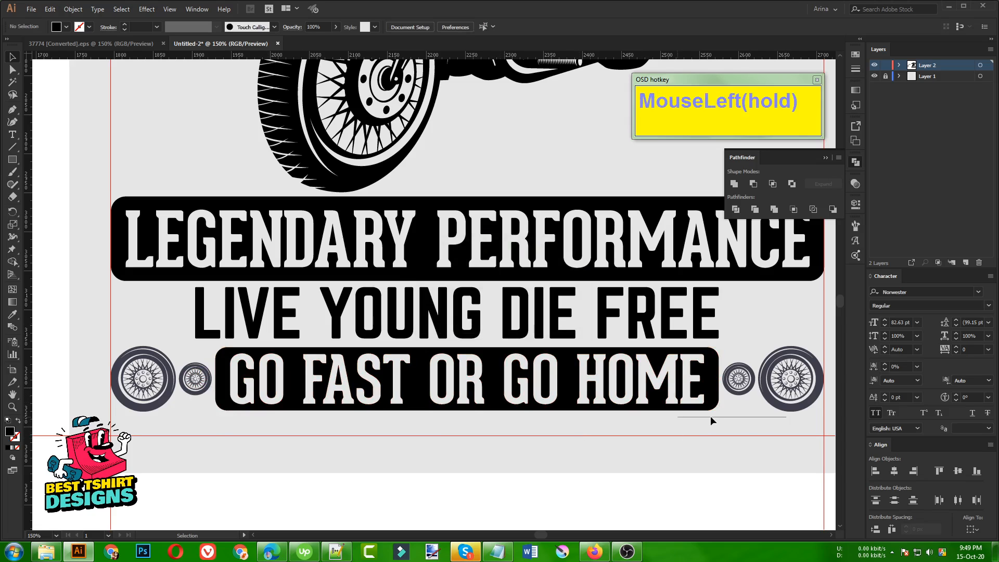
pyautogui.moveTo(711, 416); pyautogui.dragTo(172, 376)
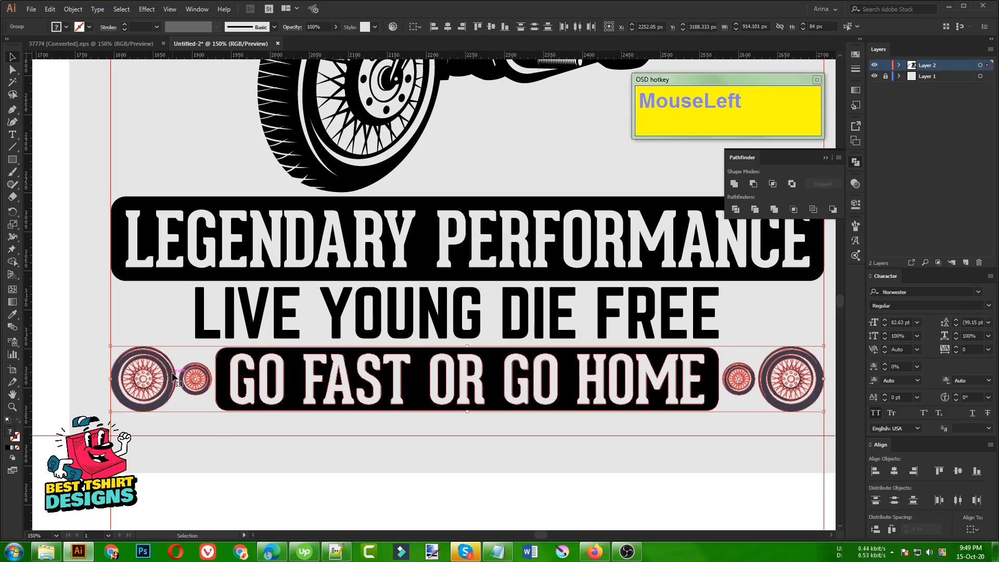
pyautogui.hotkey('ctrl', 'g')
pyautogui.press('v')
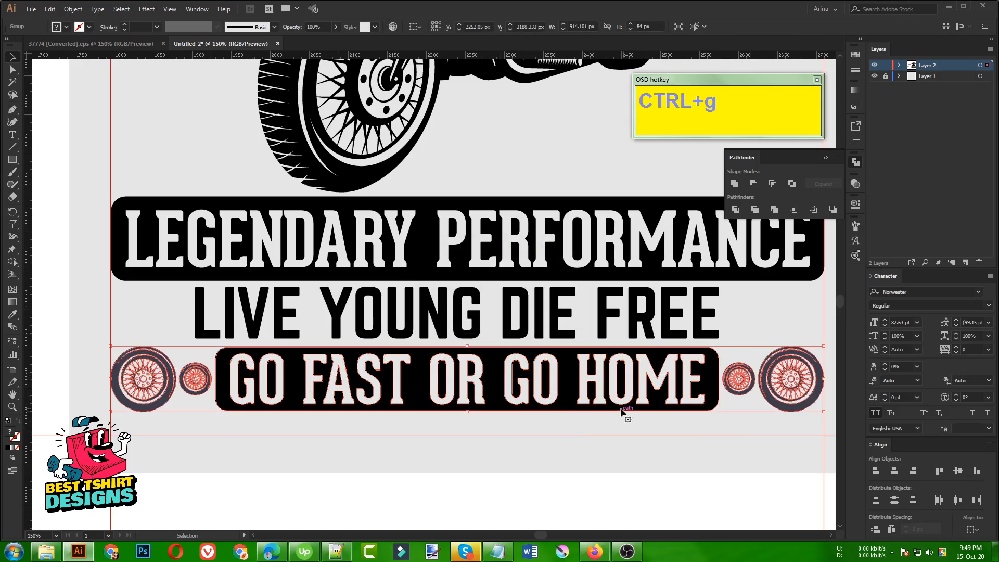
pyautogui.click(659, 416)
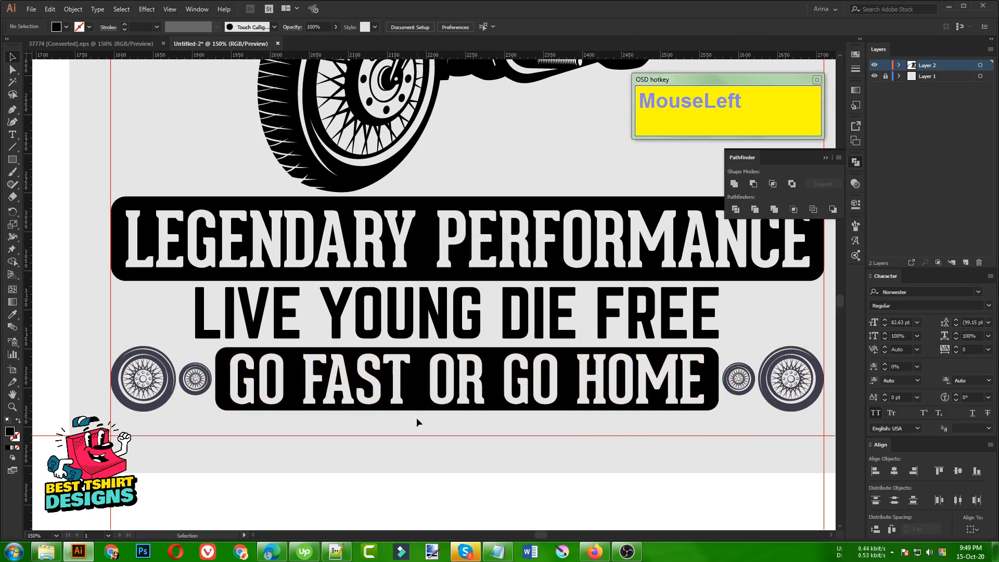
pyautogui.scroll(-2, 417, 417)
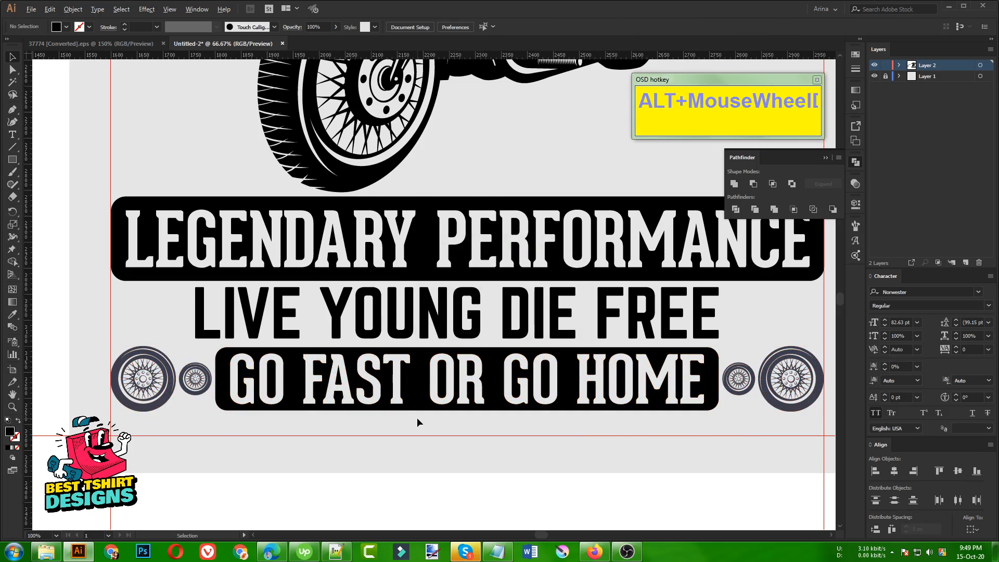
pyautogui.scroll(1, 489, 423)
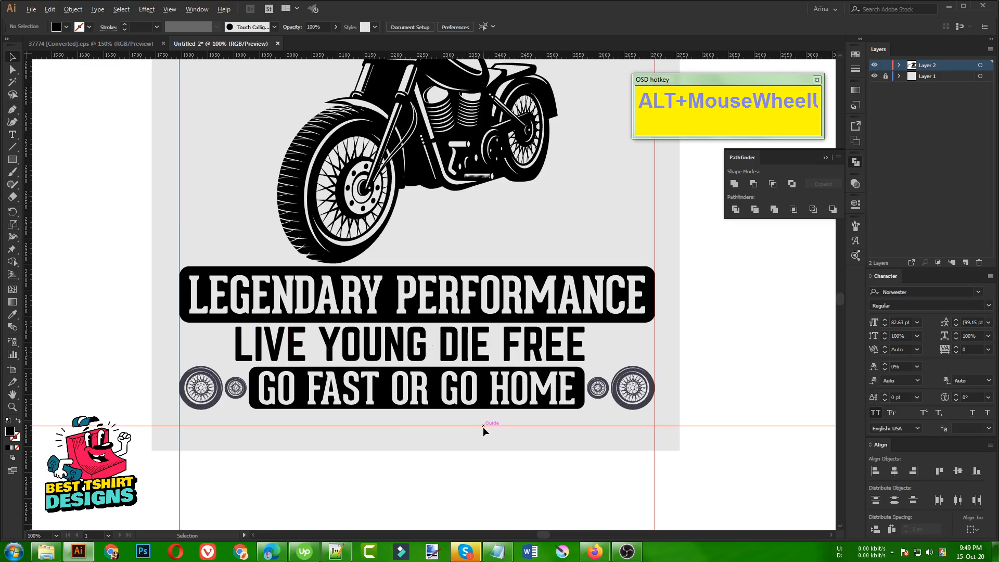
pyautogui.click(421, 416)
# In 37774 [Converted].eps, move the piston to the empty area right of the artboard and rotate it 45° clockwise.
pyautogui.click(109, 43)
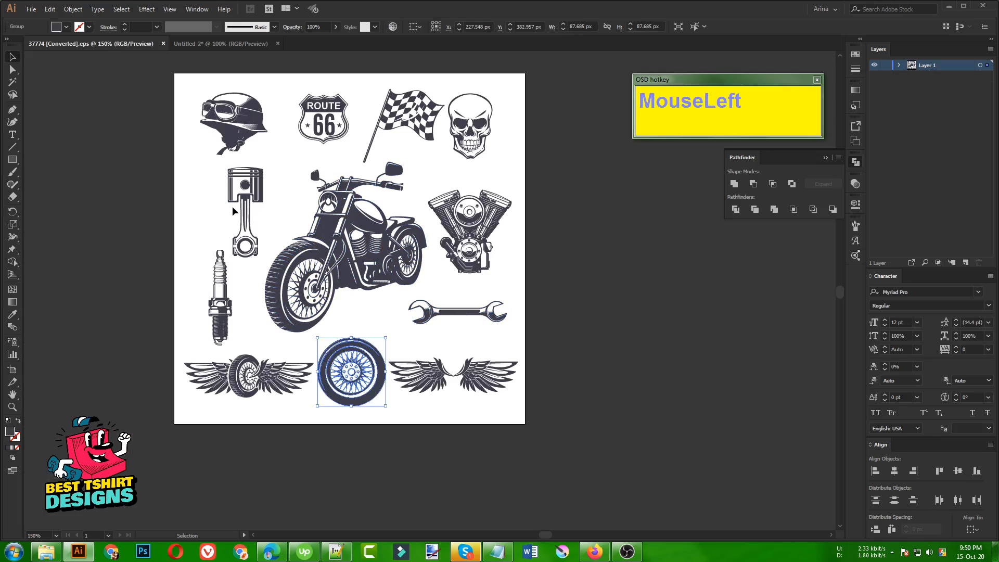
pyautogui.moveTo(232, 210); pyautogui.dragTo(268, 229)
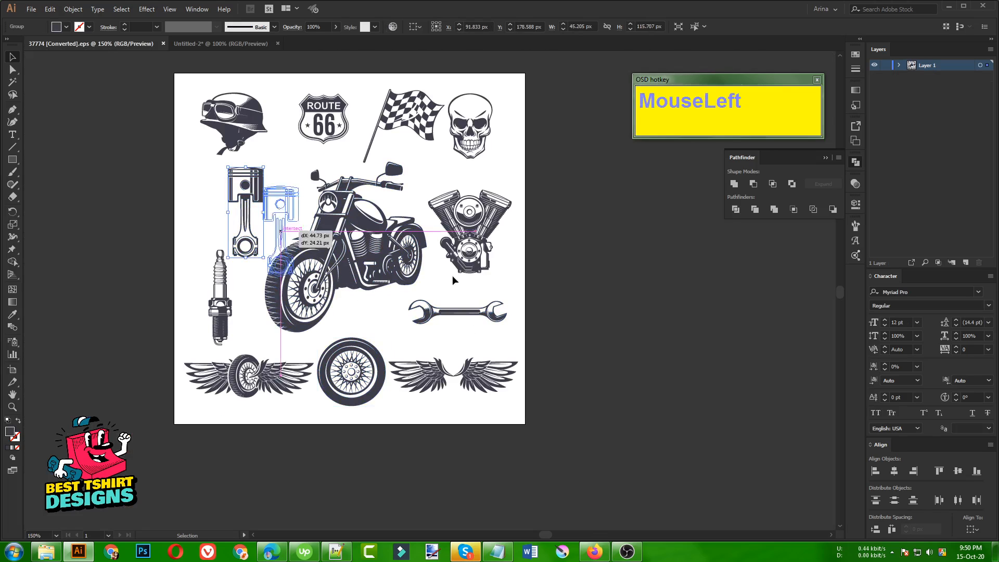
pyautogui.moveTo(452, 280); pyautogui.dragTo(619, 299)
pyautogui.scroll(2, 664, 319)
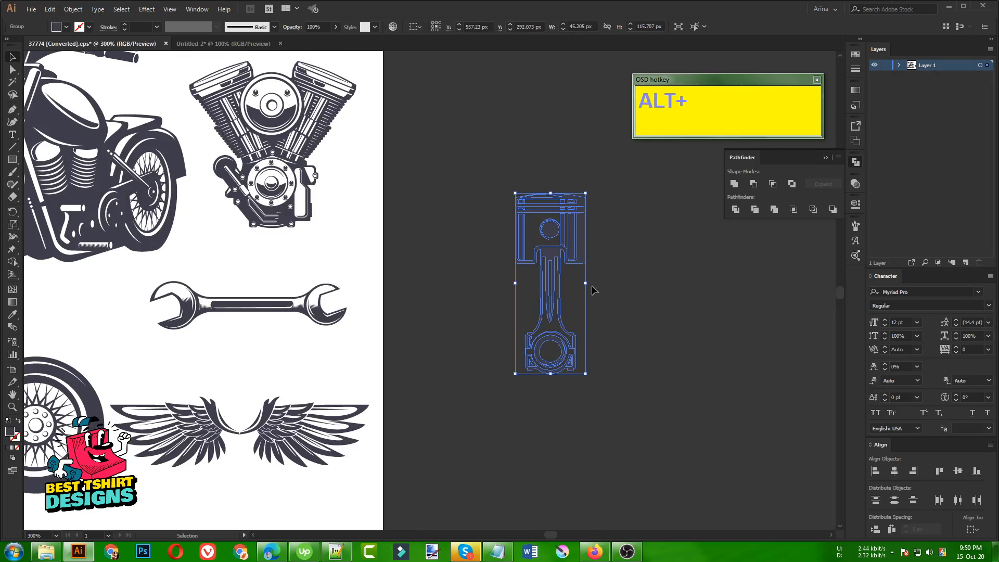
pyautogui.press('shift')
pyautogui.moveTo(593, 286); pyautogui.dragTo(598, 333)
# Change the rotated piston's fill color to black.
pyautogui.click(66, 27)
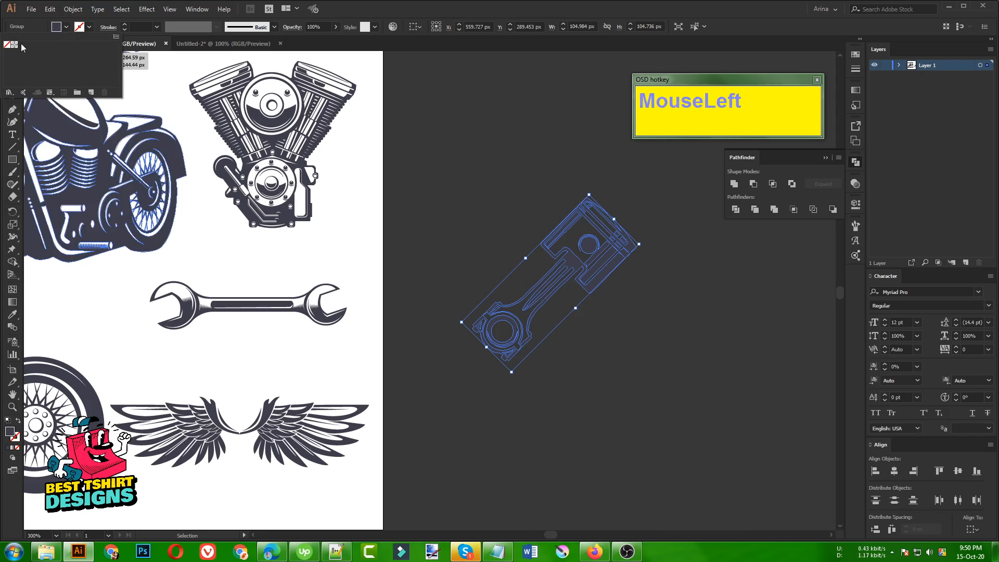
pyautogui.doubleClick(12, 436)
pyautogui.moveTo(208, 329); pyautogui.dragTo(201, 371)
pyautogui.click(453, 237)
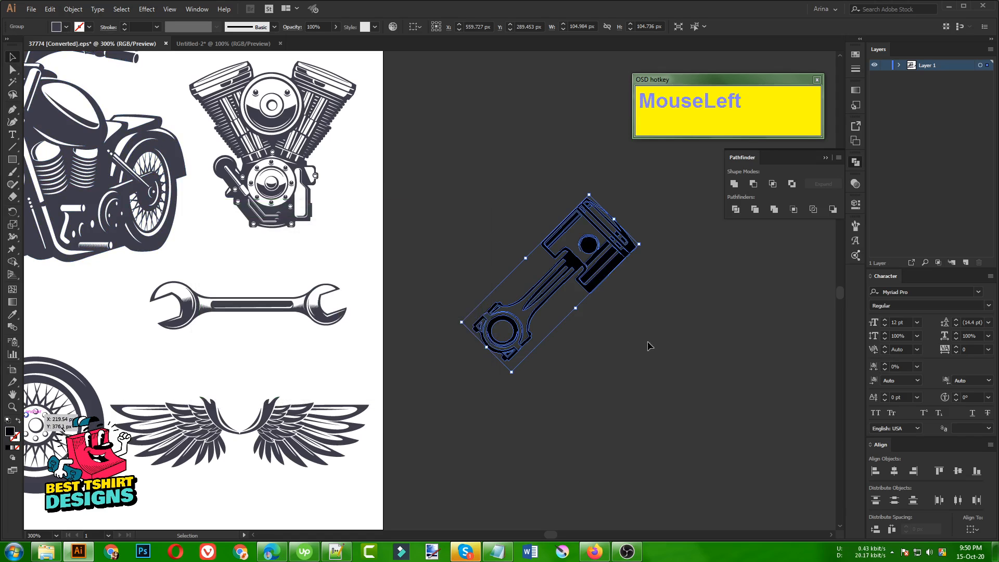
# Create a copy of the piston reflected across the vertical axis and move it about 19 px to the left to cross the original.
pyautogui.rightClick(560, 271)
pyautogui.moveTo(596, 378)
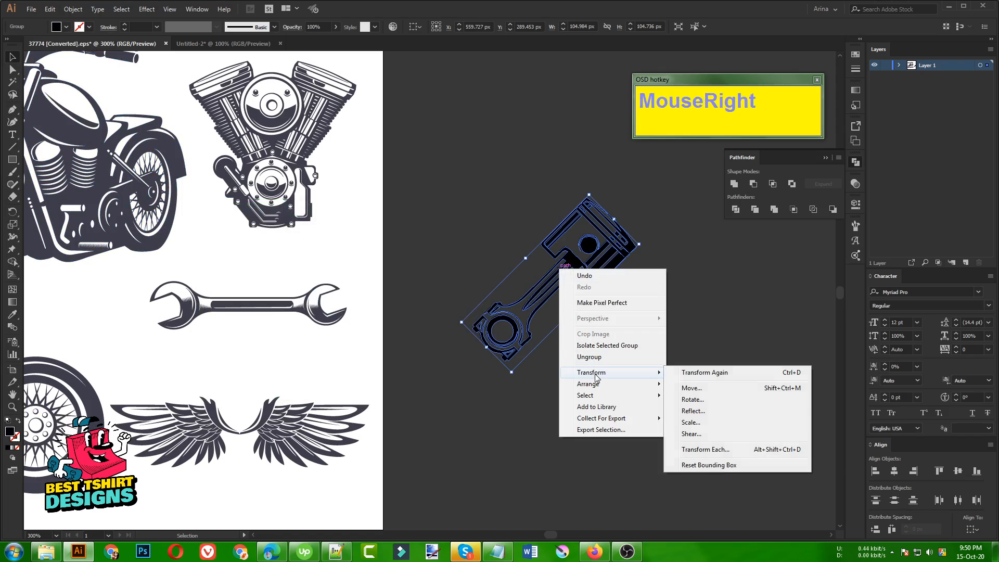
pyautogui.click(683, 415)
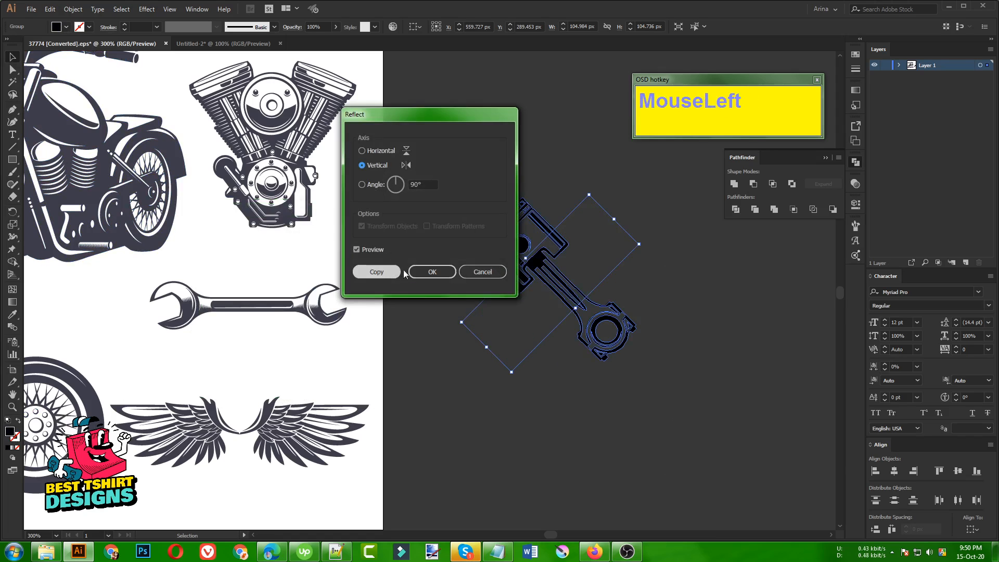
pyautogui.click(389, 272)
pyautogui.click(695, 390)
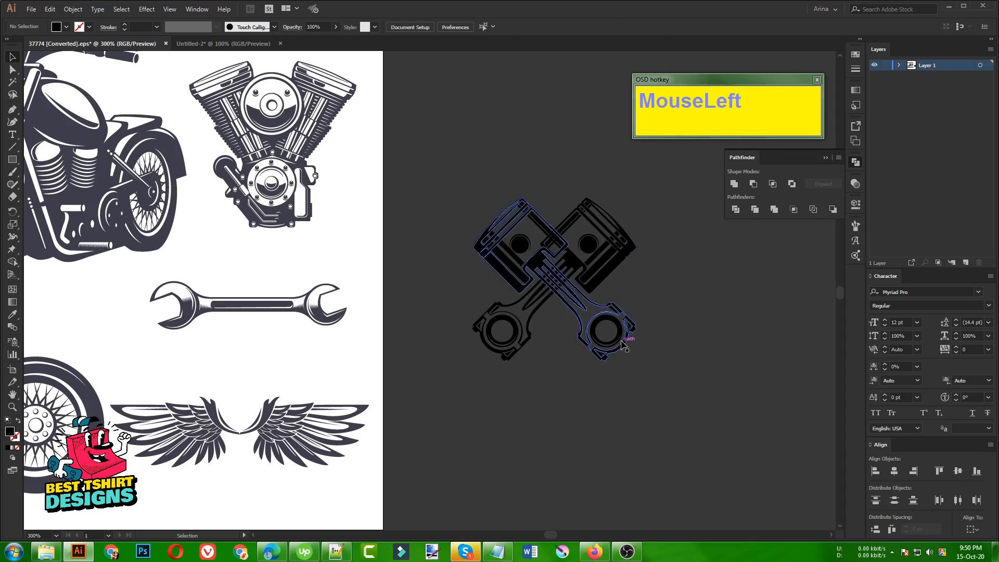
pyautogui.moveTo(622, 344); pyautogui.dragTo(594, 340)
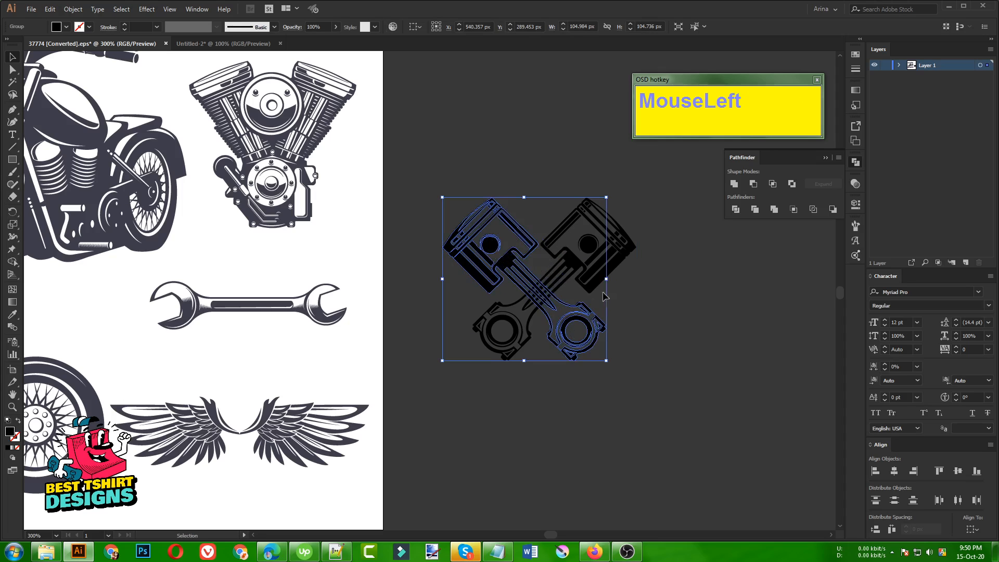
# Copy both crossed pistons into the Untitled-2 document and place them at the end of the "LIVE YOUNG DIE FREE" line, above the large wheel.
pyautogui.moveTo(659, 362); pyautogui.dragTo(461, 204)
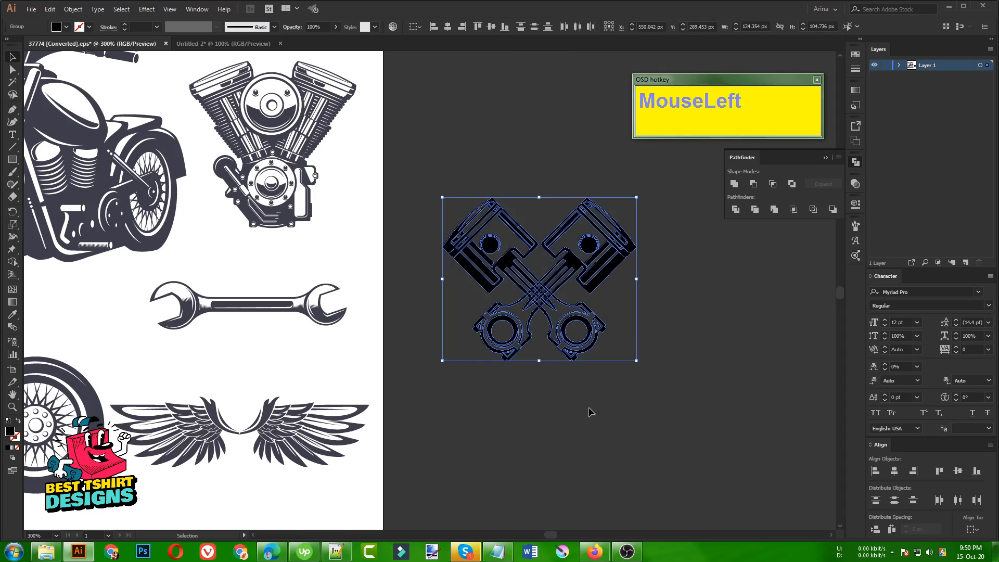
pyautogui.press('ctrl')
pyautogui.click(224, 43)
pyautogui.hotkey('ctrl', 'v')
pyautogui.scroll(2, 598, 351)
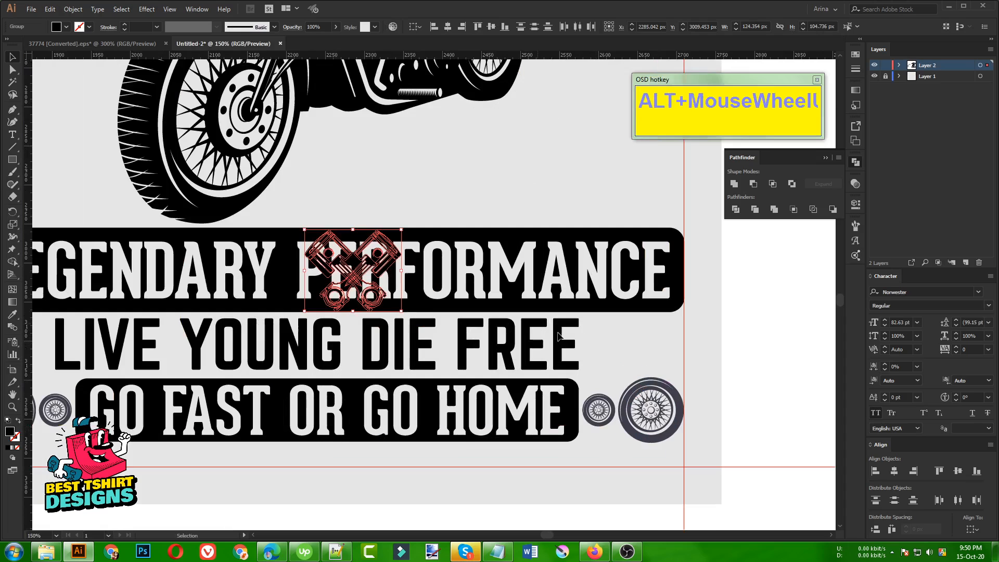
pyautogui.moveTo(368, 280); pyautogui.dragTo(468, 313)
pyautogui.moveTo(597, 361); pyautogui.dragTo(648, 358)
pyautogui.scroll(2, 684, 360)
pyautogui.scroll(1, 685, 360)
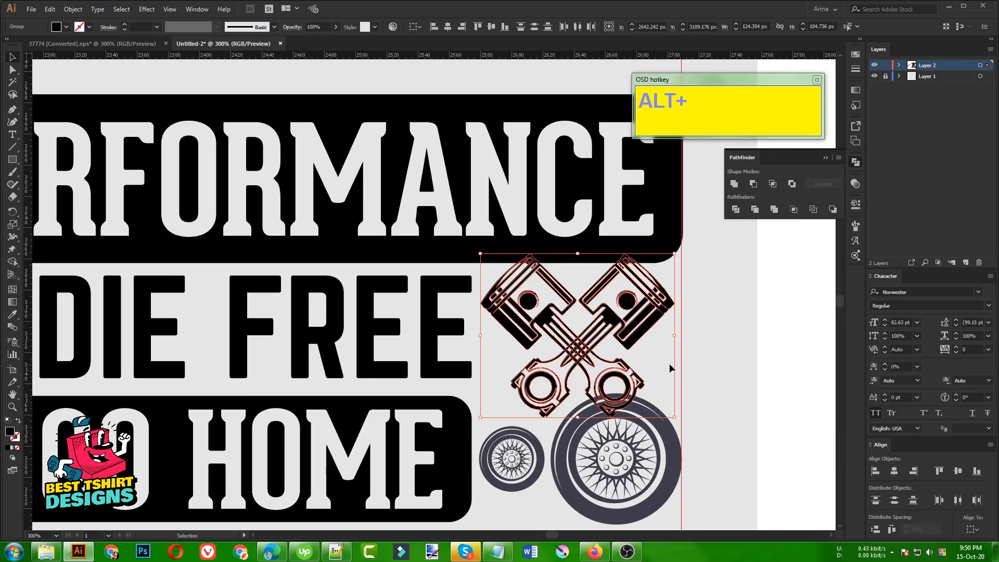
# Remove the rear connecting rod's overlapping pieces inside the front rod with Shape Builder, so one piston crosses in front of the other.
pyautogui.scroll(3, 648, 362)
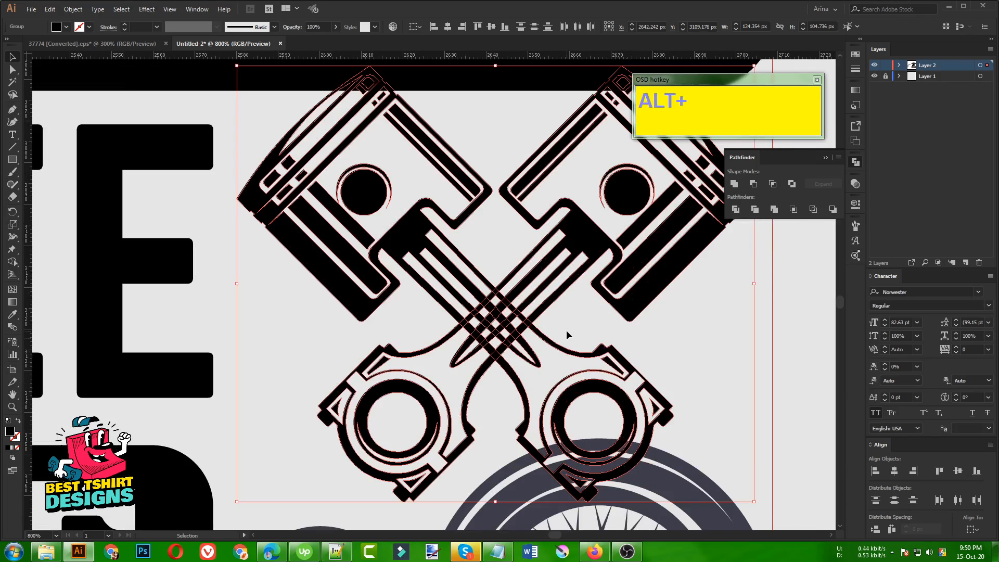
pyautogui.click(567, 335)
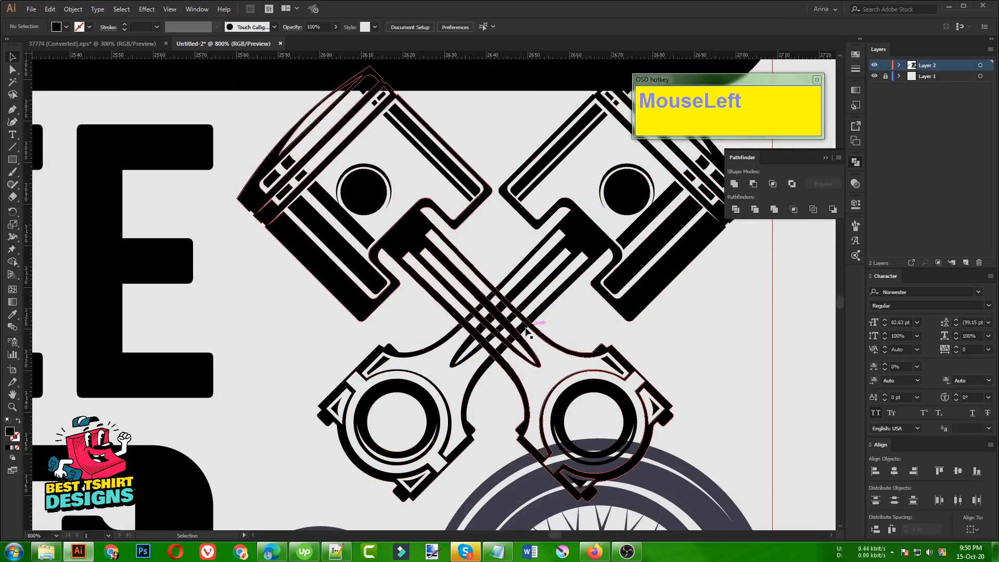
pyautogui.keyDown('alt'); pyautogui.scroll(1, 482, 307); pyautogui.keyUp('alt')
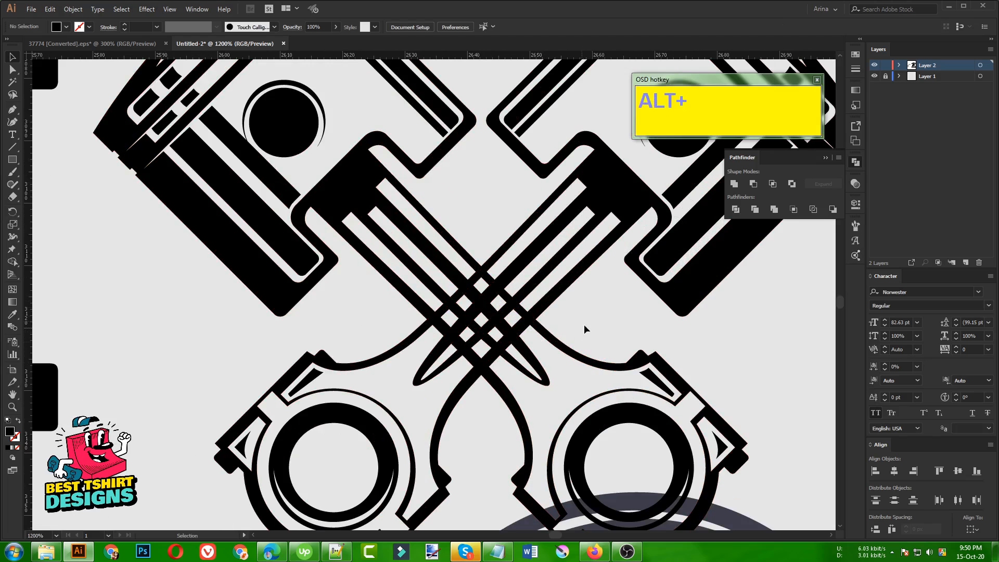
pyautogui.moveTo(578, 315); pyautogui.dragTo(370, 352)
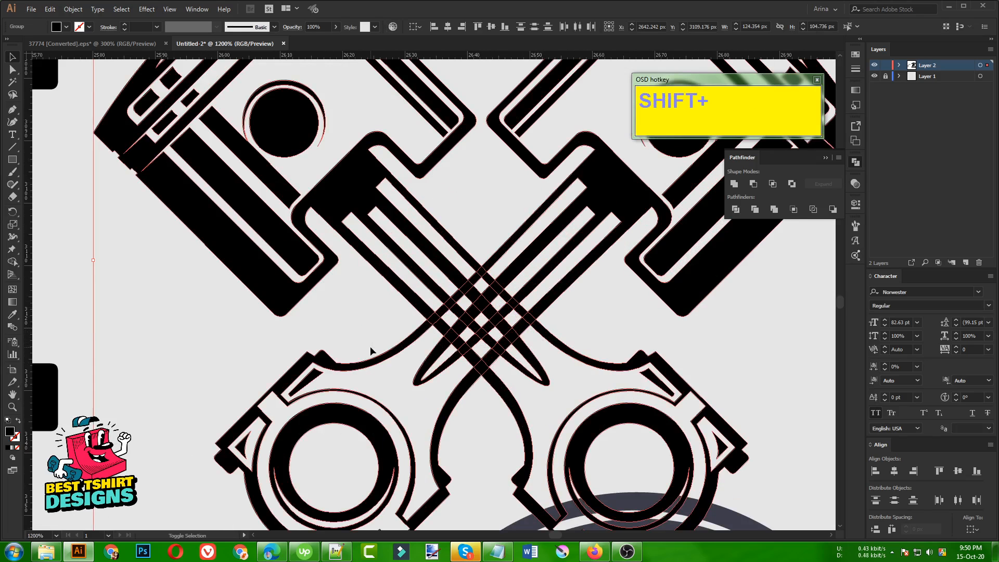
pyautogui.hotkey('shift', 'm')
pyautogui.keyDown('alt'); pyautogui.scroll(2, 507, 319); pyautogui.keyUp('alt')
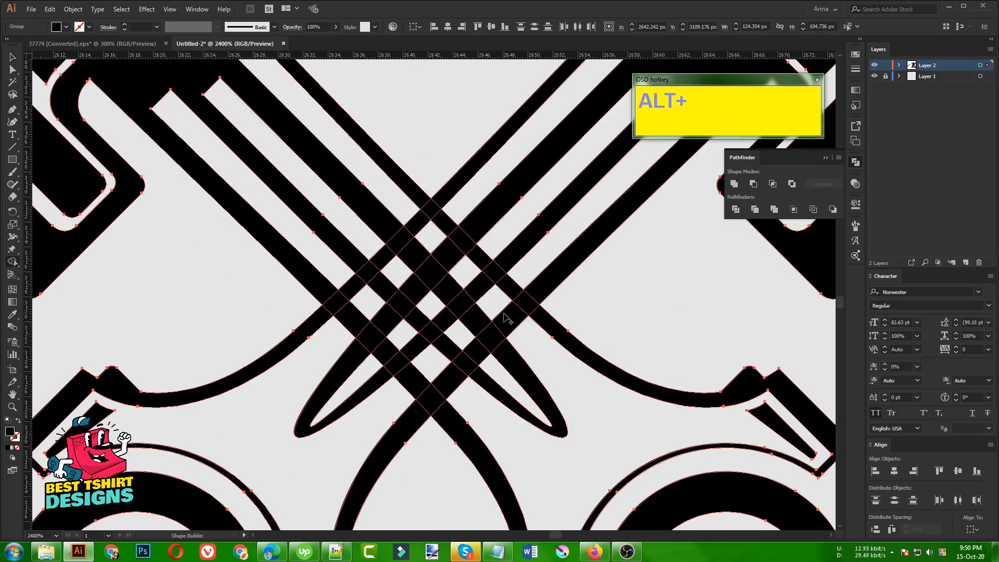
pyautogui.keyDown('alt'); pyautogui.moveTo(427, 229); pyautogui.dragTo(533, 337); pyautogui.keyUp('alt')
pyautogui.moveTo(411, 293); pyautogui.dragTo(409, 290)
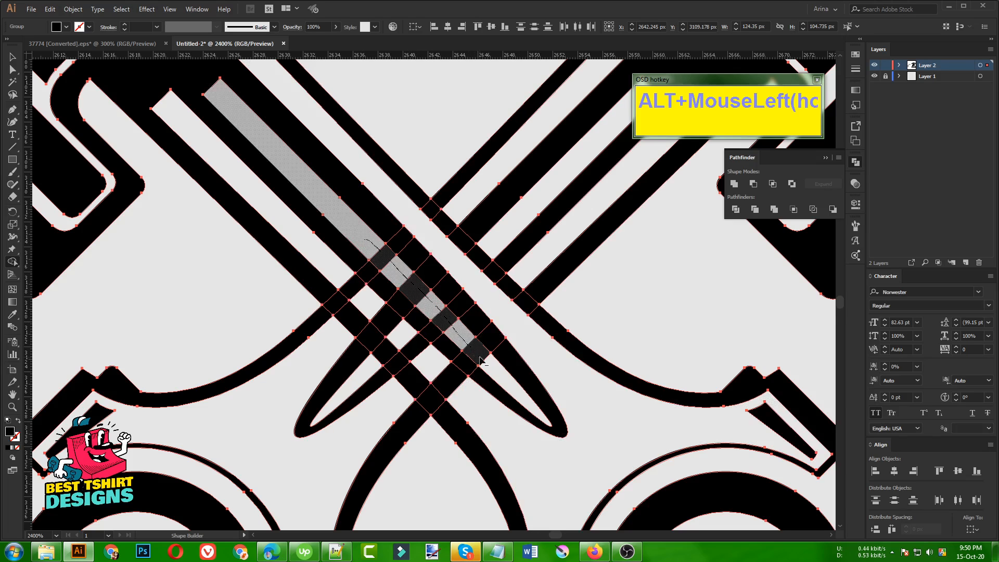
pyautogui.moveTo(480, 357); pyautogui.dragTo(479, 358)
pyautogui.moveTo(340, 272); pyautogui.dragTo(471, 390)
pyautogui.scroll(-4, 471, 390)
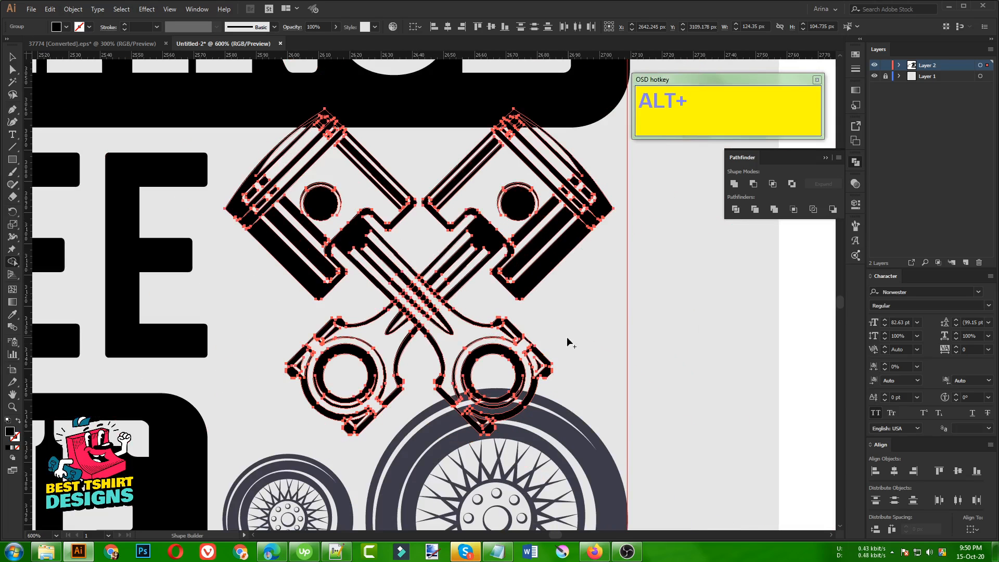
pyautogui.hotkey('alt', 'v')
pyautogui.click(560, 330)
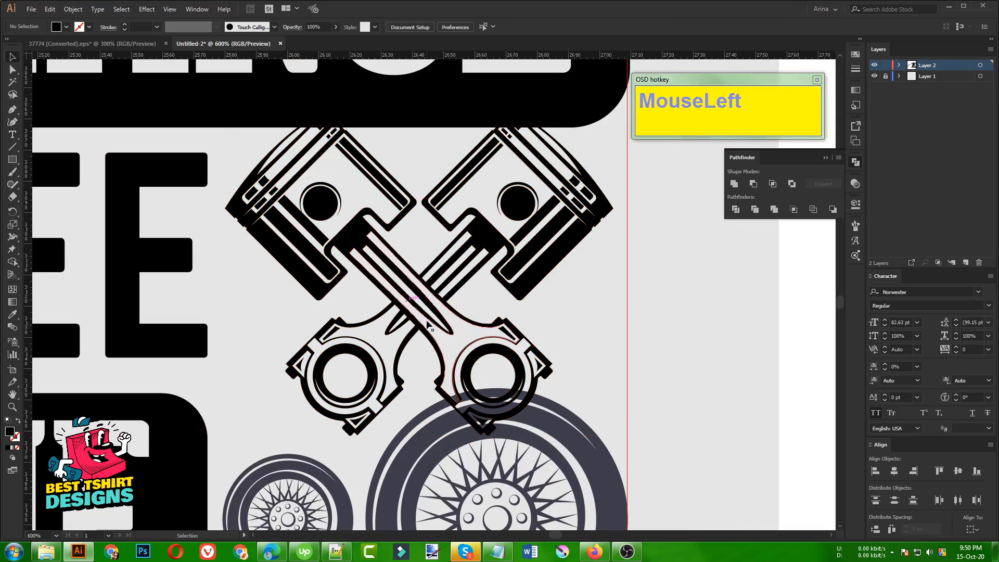
# Group the crossed pistons, scaled proportionally to about 94 × 79 px and placed against the right vertical guide above the large wheel.
pyautogui.scroll(-1, 474, 348)
pyautogui.scroll(-1, 474, 350)
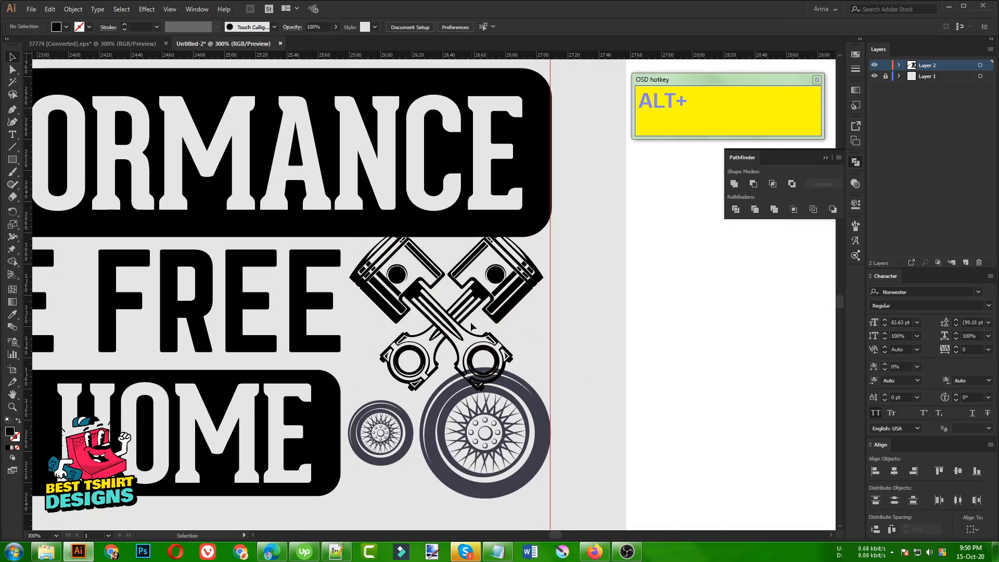
pyautogui.click(452, 326)
pyautogui.hotkey('ctrl', 'g')
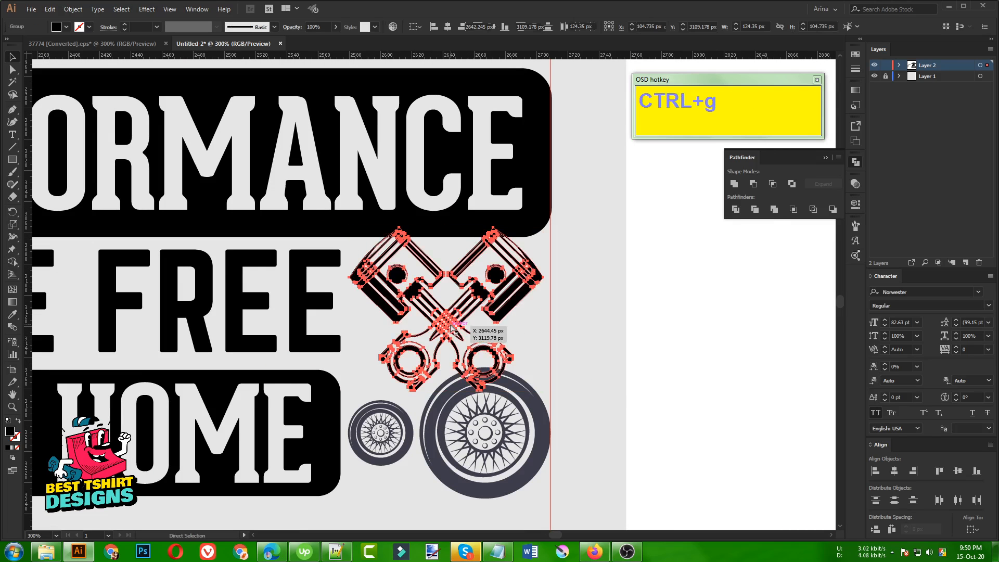
pyautogui.moveTo(447, 391); pyautogui.dragTo(446, 352)
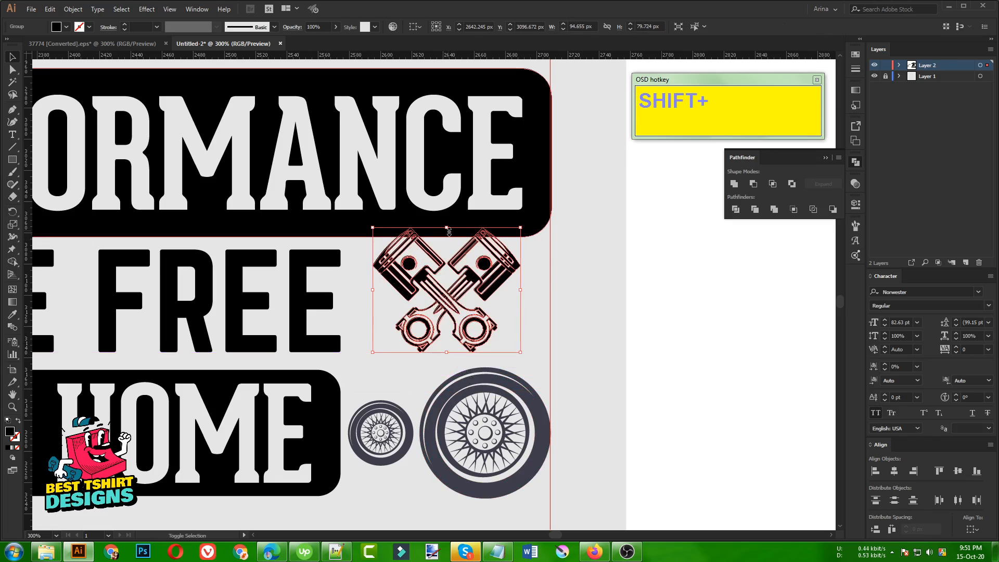
pyautogui.moveTo(446, 227); pyautogui.dragTo(449, 250)
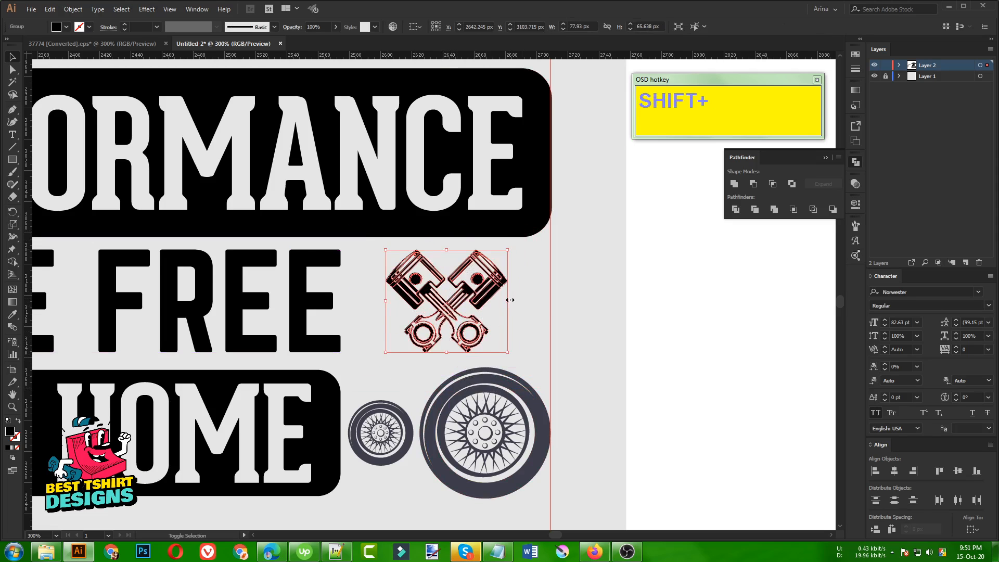
pyautogui.moveTo(509, 300)
pyautogui.mouseDown()
pyautogui.moveTo(531, 301)
pyautogui.moveTo(520, 308)
pyautogui.mouseUp()
pyautogui.moveTo(450, 313); pyautogui.dragTo(497, 313)
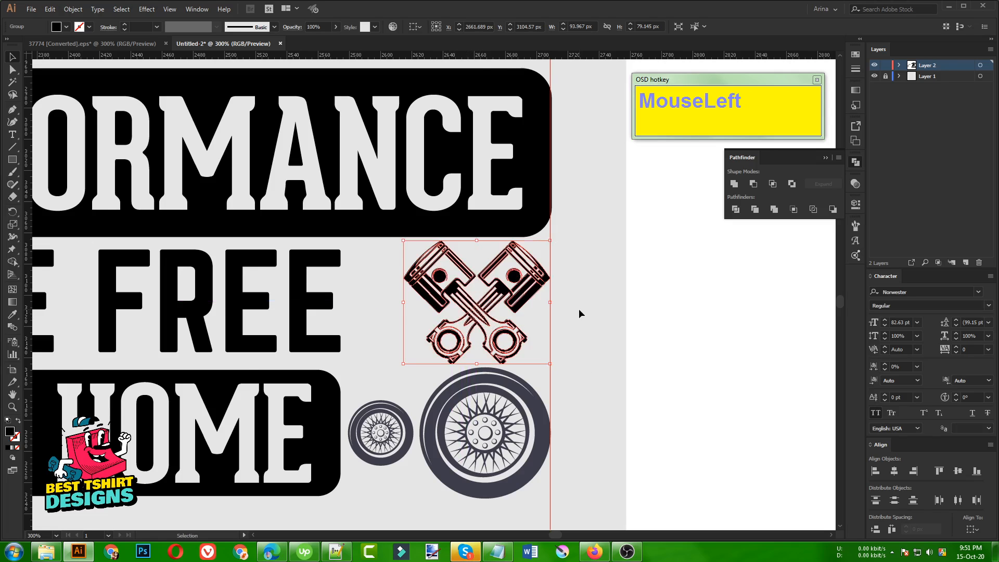
# Place a copy of the crossed pistons at the start of the "LIVE YOUNG DIE FREE" line, against the left vertical guide.
pyautogui.scroll(-3, 570, 310)
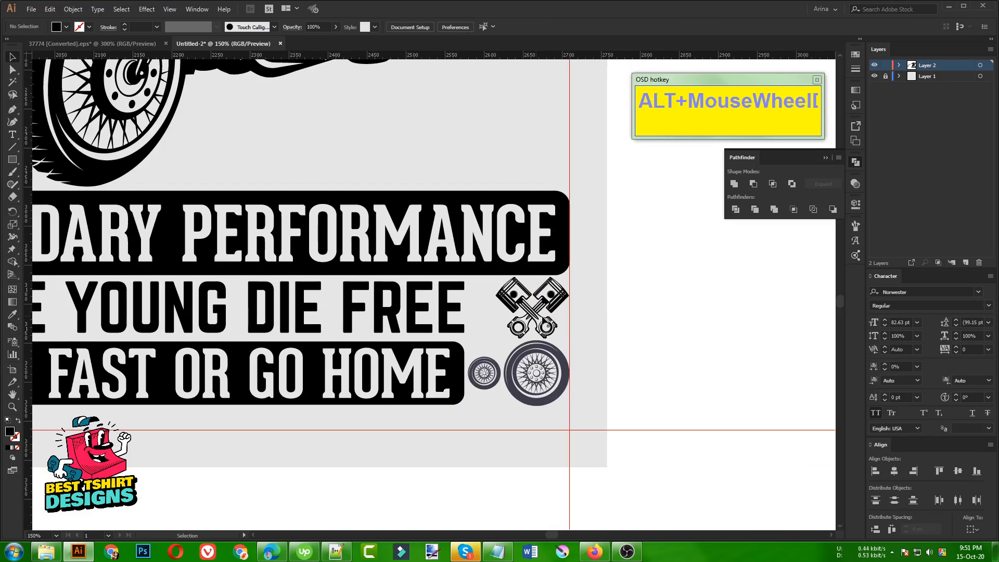
pyautogui.scroll(-1, 608, 321)
pyautogui.moveTo(567, 315); pyautogui.dragTo(138, 315)
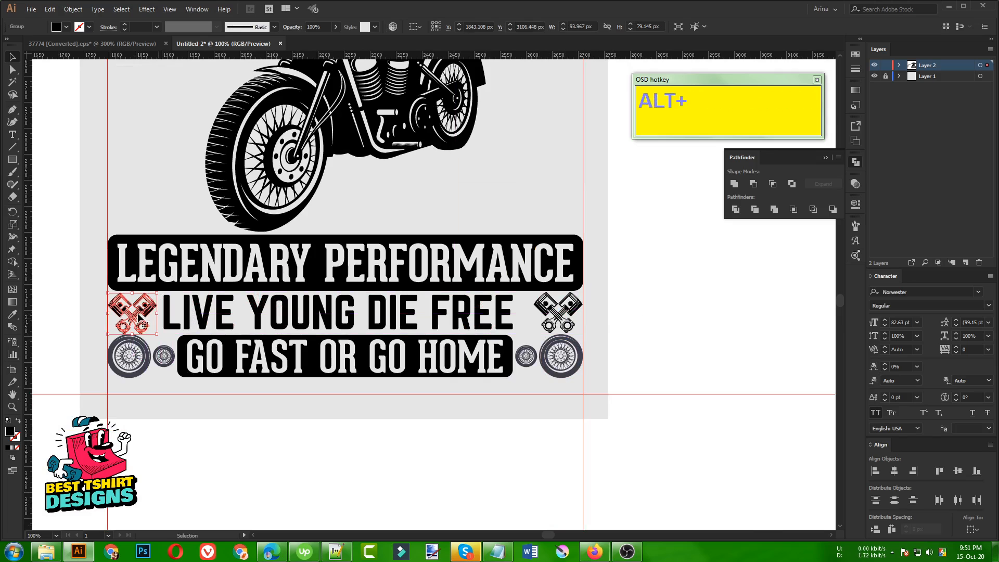
# Align both piston ornaments by their vertical centers and distribute them with the "LIVE YOUNG DIE FREE" text by horizontal centers.
pyautogui.keyDown('shift'); pyautogui.click(556, 323); pyautogui.keyUp('shift')
pyautogui.keyDown('shift'); pyautogui.click(555, 324); pyautogui.keyUp('shift')
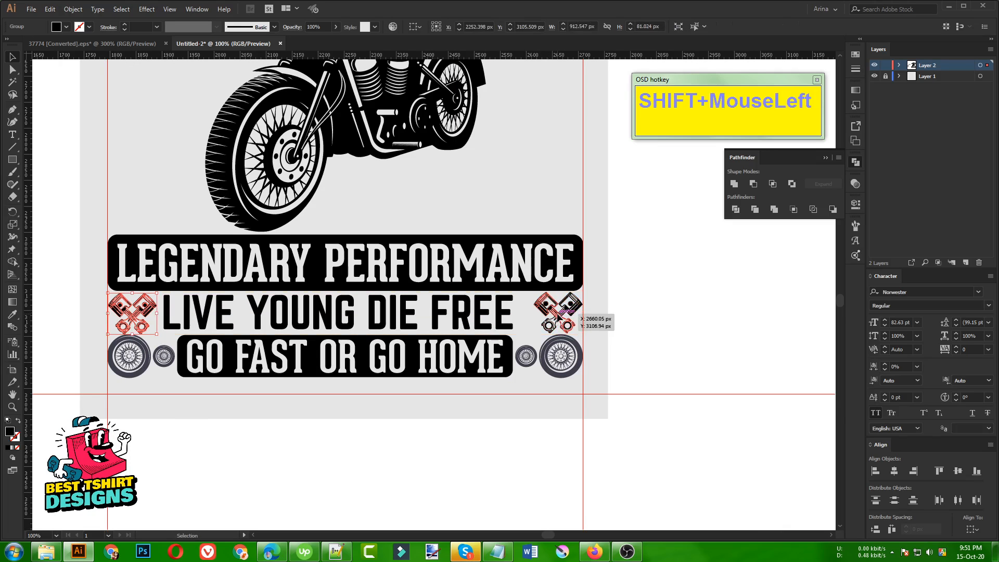
pyautogui.keyDown('shift'); pyautogui.click(555, 321); pyautogui.keyUp('shift')
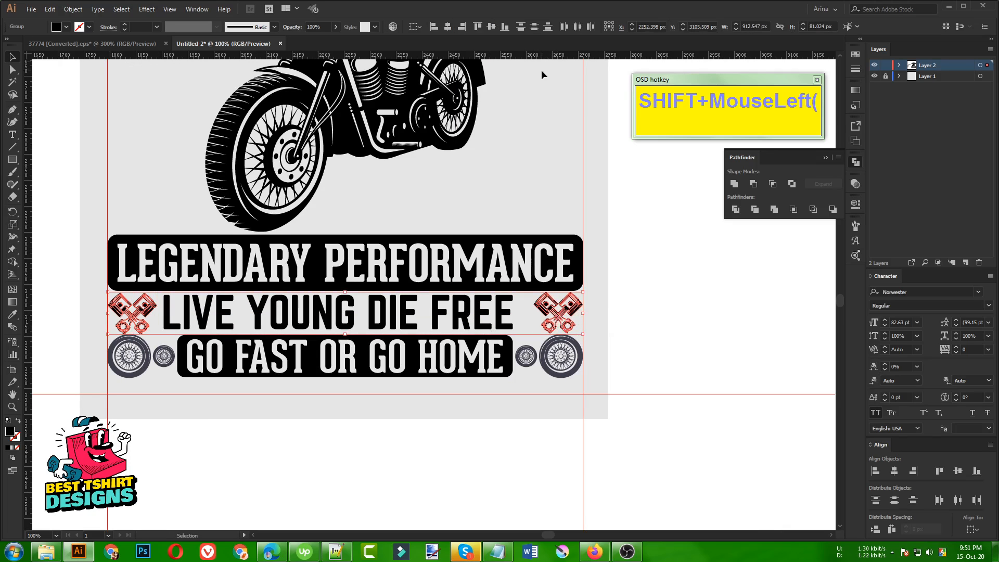
pyautogui.click(492, 26)
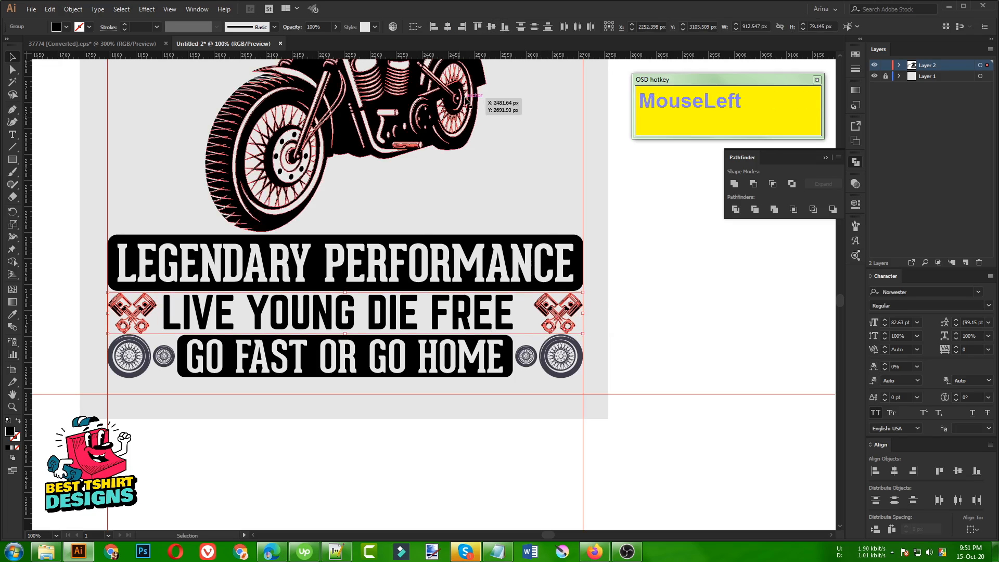
pyautogui.keyDown('shift'); pyautogui.click(376, 308); pyautogui.keyUp('shift')
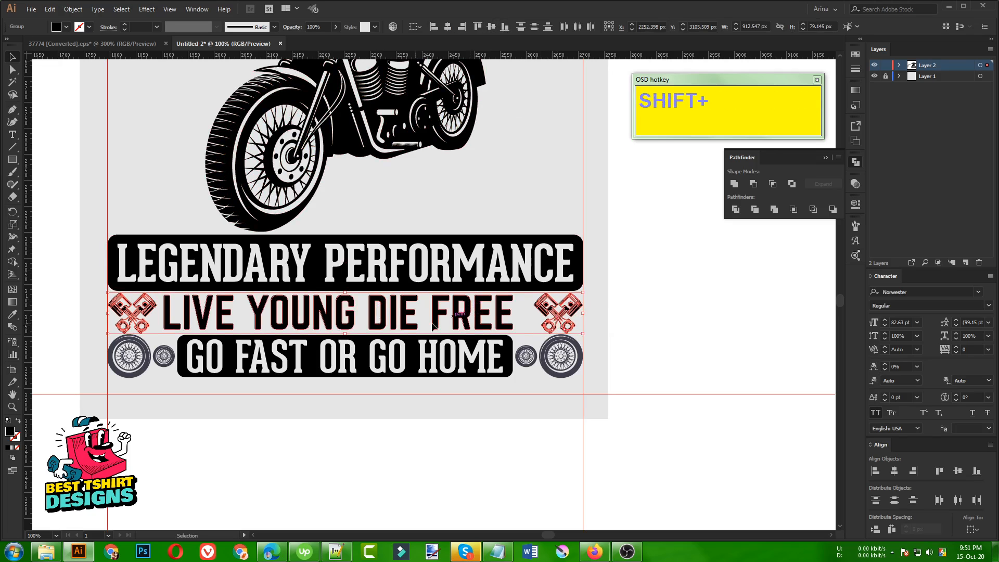
pyautogui.click(577, 26)
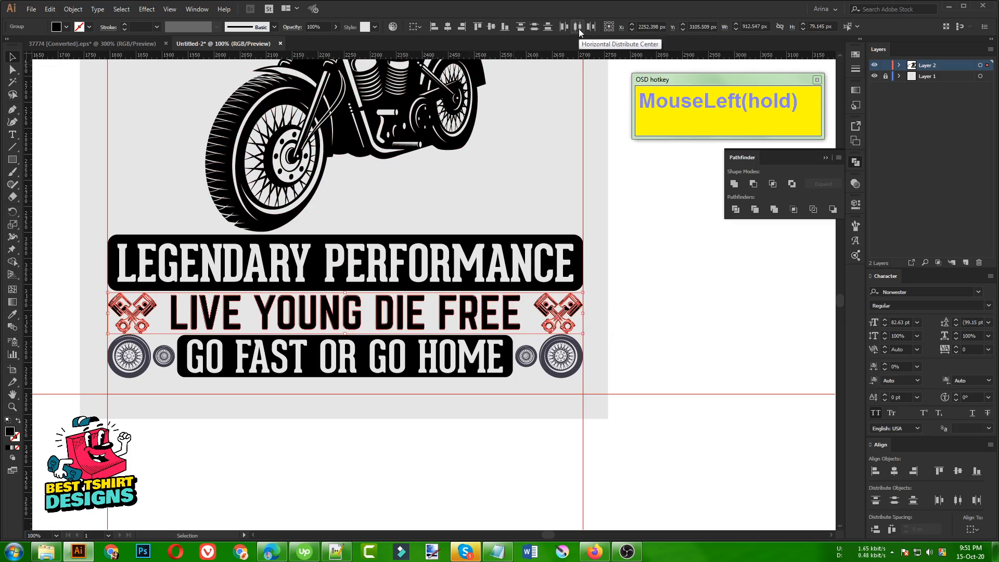
pyautogui.click(531, 183)
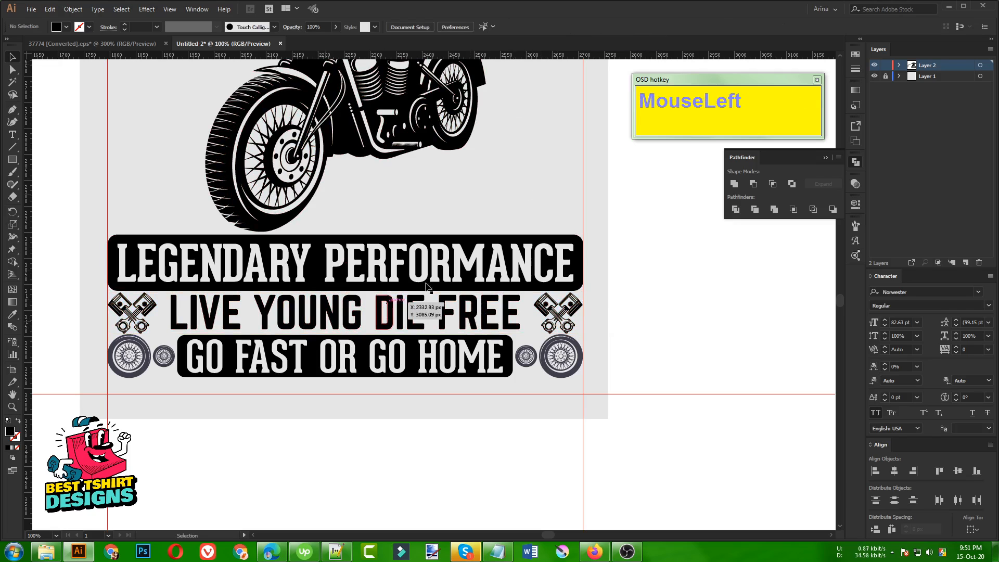
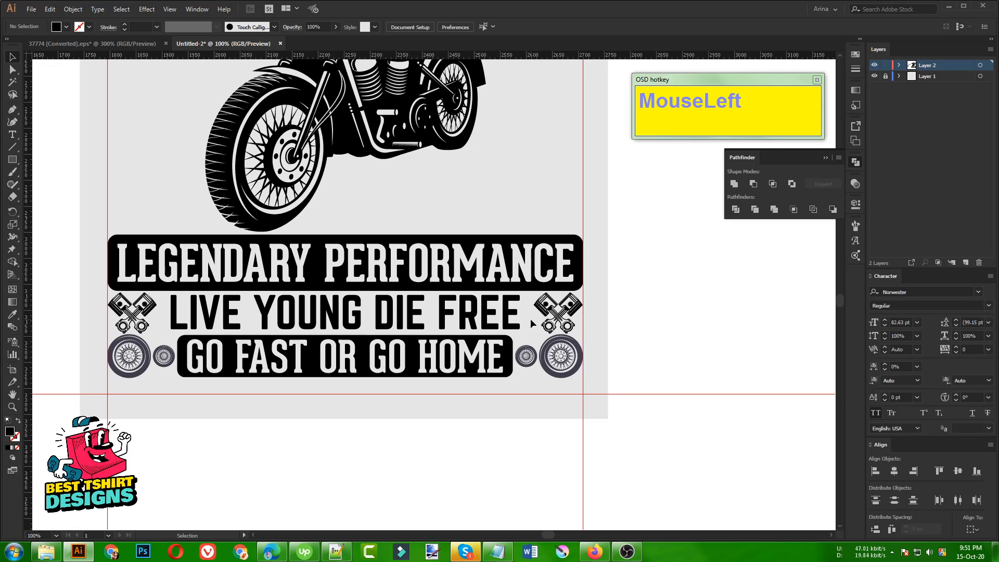
# Scale the right piston ornament proportionally to about 87 × 73 px, keeping it against the right vertical guide.
pyautogui.click(548, 317)
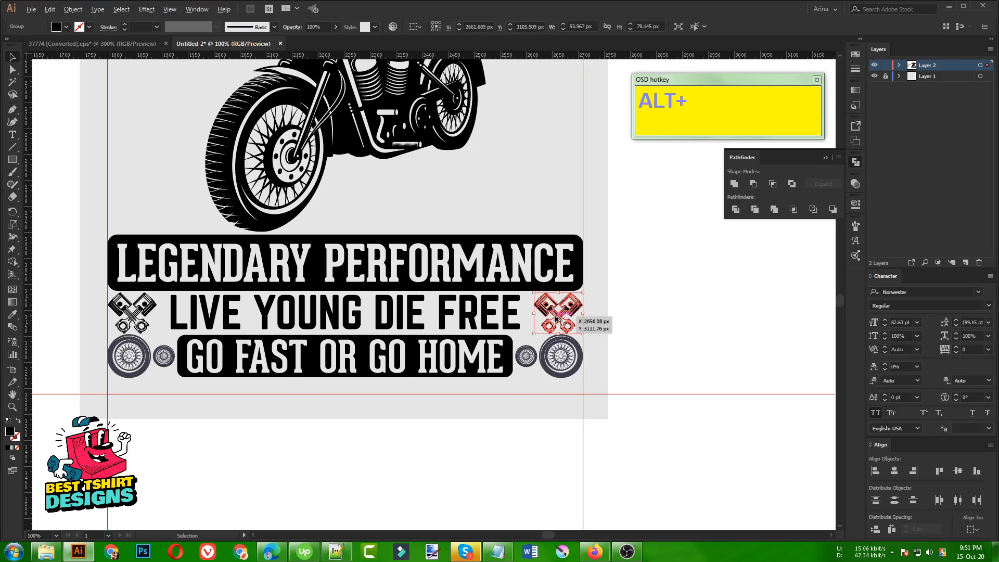
pyautogui.scroll(2, 548, 316)
pyautogui.moveTo(514, 350); pyautogui.dragTo(518, 346)
pyautogui.keyDown('alt'); pyautogui.scroll(-1, 609, 358); pyautogui.keyUp('alt')
pyautogui.keyDown('alt'); pyautogui.scroll(-1, 201, 362); pyautogui.keyUp('alt')
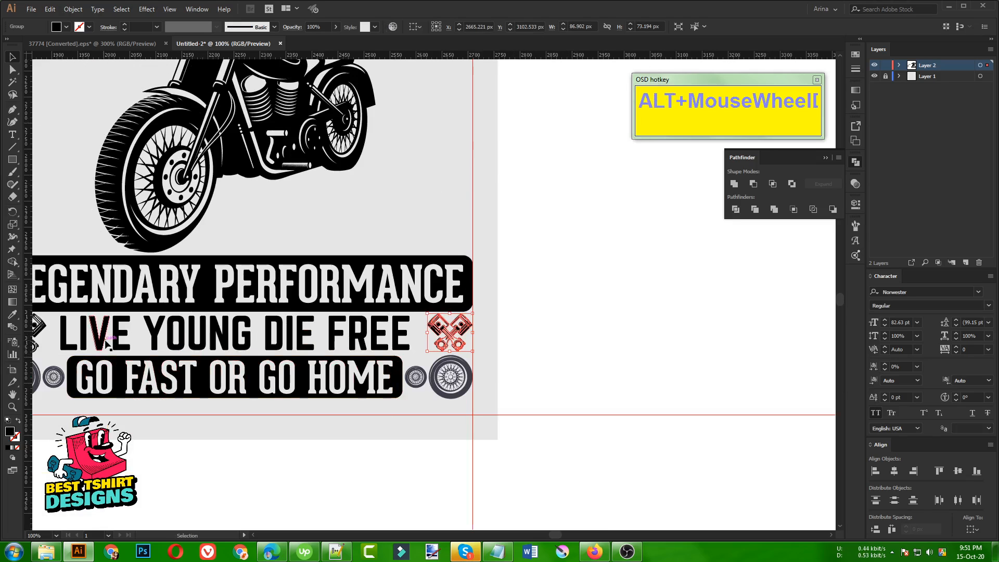
# Try a horizontal guide between the "LIVE YOUNG DIE FREE" text and the "GO FAST OR GO HOME" banner.
pyautogui.keyDown('alt'); pyautogui.scroll(-1, 107, 343); pyautogui.keyUp('alt')
pyautogui.keyDown('alt'); pyautogui.scroll(3, 98, 342); pyautogui.keyUp('alt')
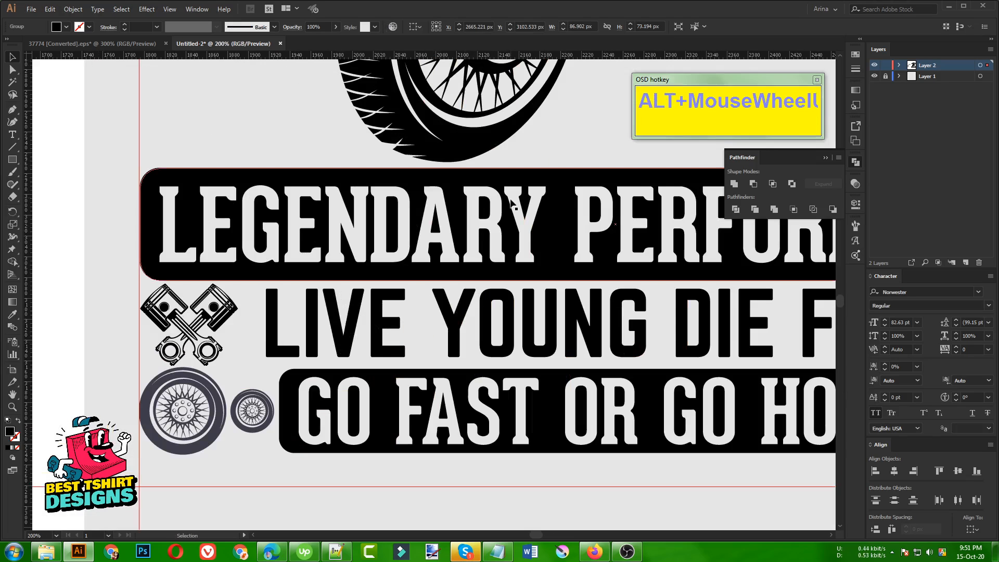
pyautogui.moveTo(479, 209); pyautogui.dragTo(367, 170)
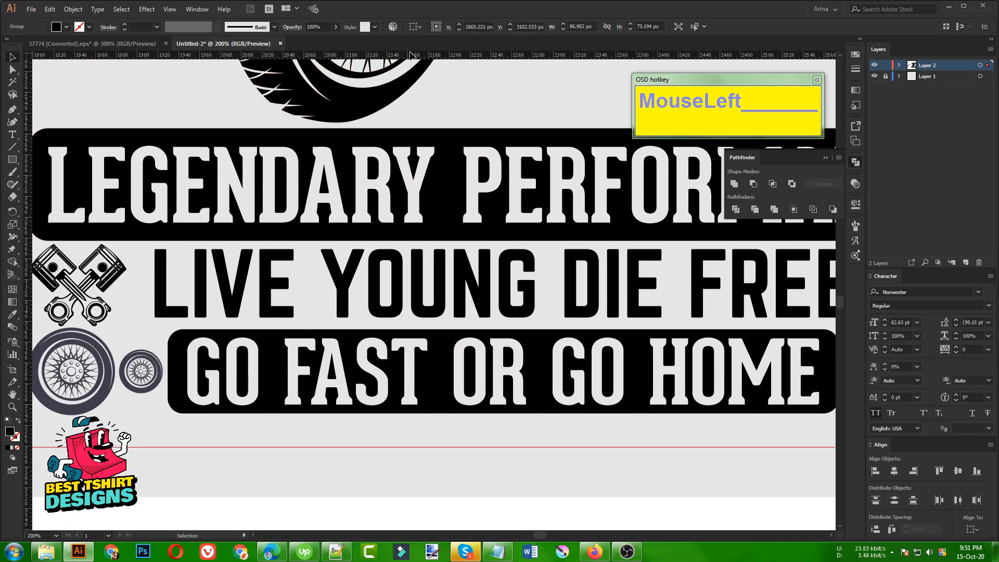
pyautogui.moveTo(411, 58); pyautogui.dragTo(481, 324)
pyautogui.moveTo(608, 336); pyautogui.dragTo(173, 291)
pyautogui.click(575, 278)
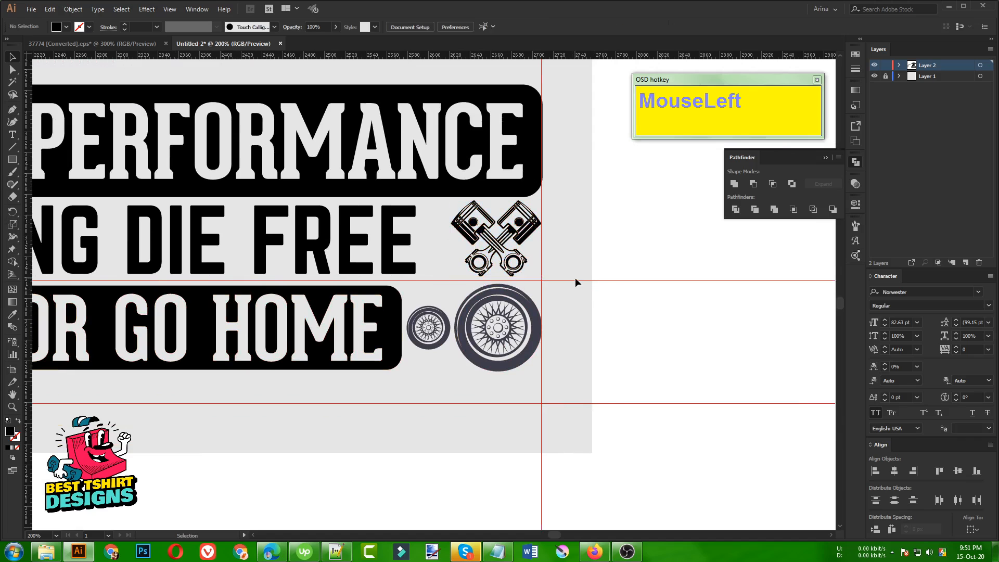
pyautogui.moveTo(576, 278); pyautogui.dragTo(584, 278)
pyautogui.hotkey('ctrl', 'z')
# Replace the left piston ornament with a copy of the smaller right one, placed against the left vertical guide.
pyautogui.keyDown('alt'); pyautogui.scroll(-3, 586, 279); pyautogui.keyUp('alt')
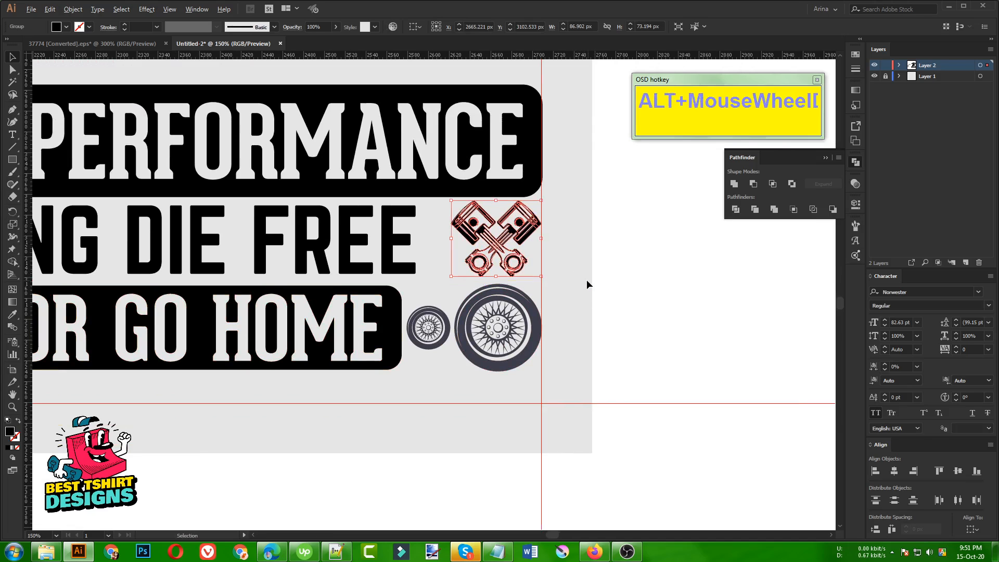
pyautogui.click(271, 276)
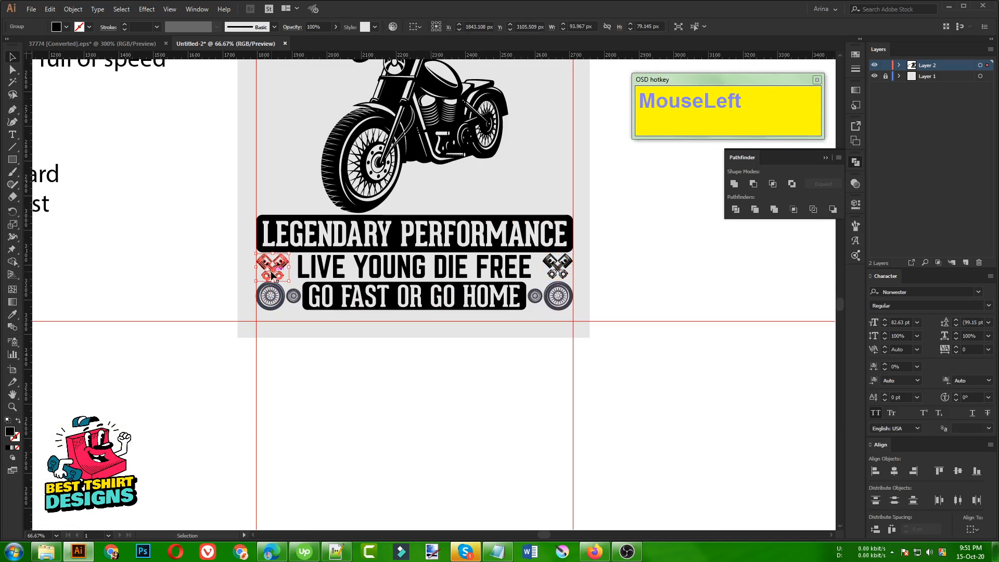
pyautogui.press('Delete')
pyautogui.keyDown('alt'); pyautogui.scroll(1, 318, 249); pyautogui.keyUp('alt')
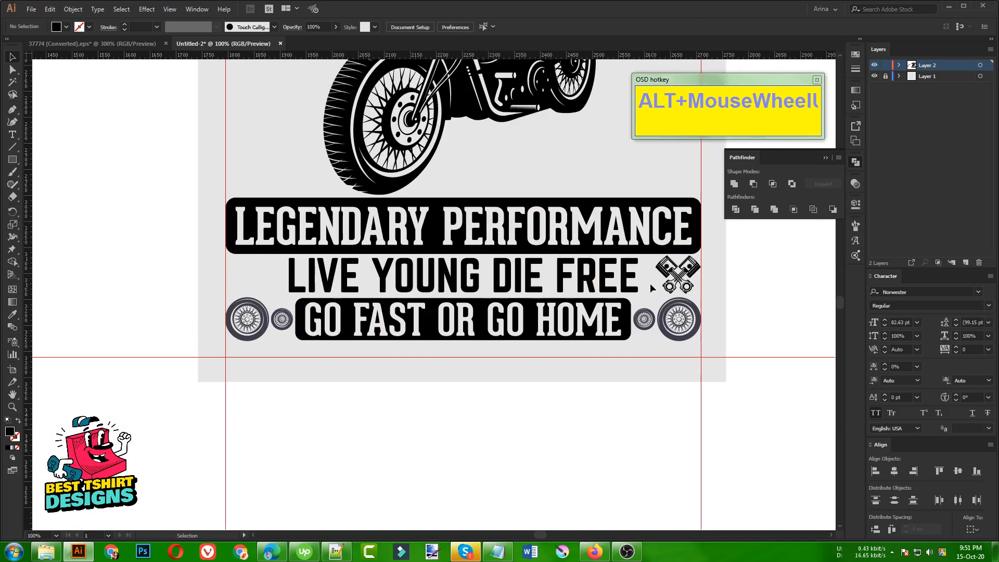
pyautogui.click(675, 280)
pyautogui.keyDown('alt'); pyautogui.moveTo(676, 280); pyautogui.dragTo(249, 282); pyautogui.keyUp('alt')
# Align the "LIVE YOUNG DIE FREE" text and both piston ornaments by their vertical centers.
pyautogui.keyDown('shift'); pyautogui.click(582, 286); pyautogui.keyUp('shift')
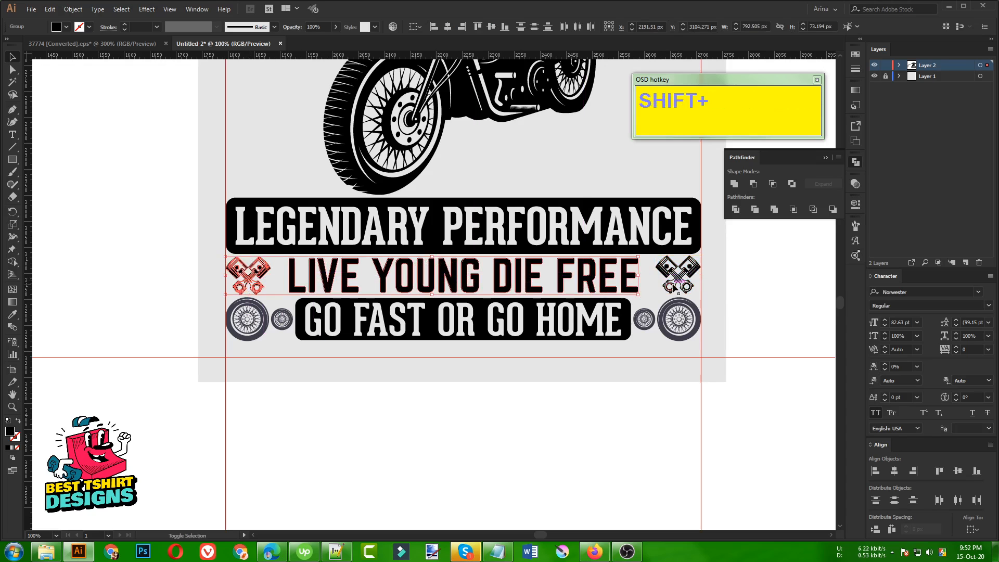
pyautogui.keyDown('shift'); pyautogui.click(675, 286); pyautogui.keyUp('shift')
pyautogui.click(492, 26)
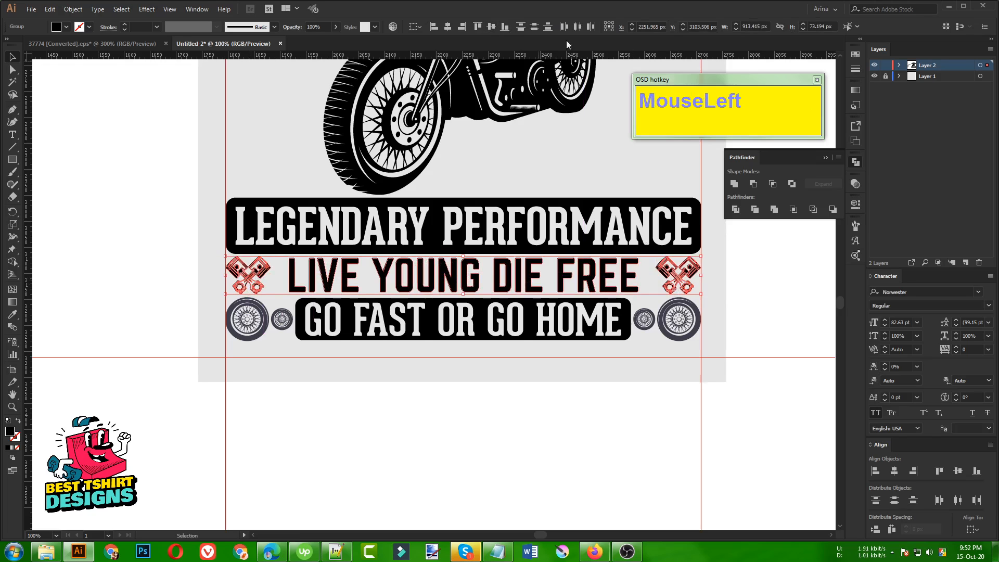
# Distribute the "LIVE YOUNG DIE FREE" text and both piston ornaments evenly by horizontal centers, and group the three objects.
pyautogui.click(577, 29)
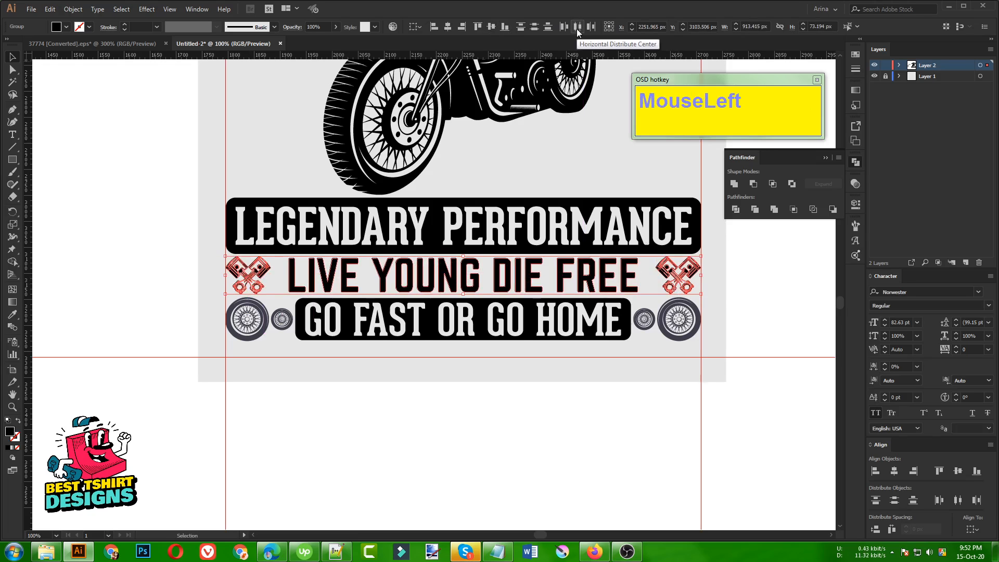
pyautogui.click(474, 382)
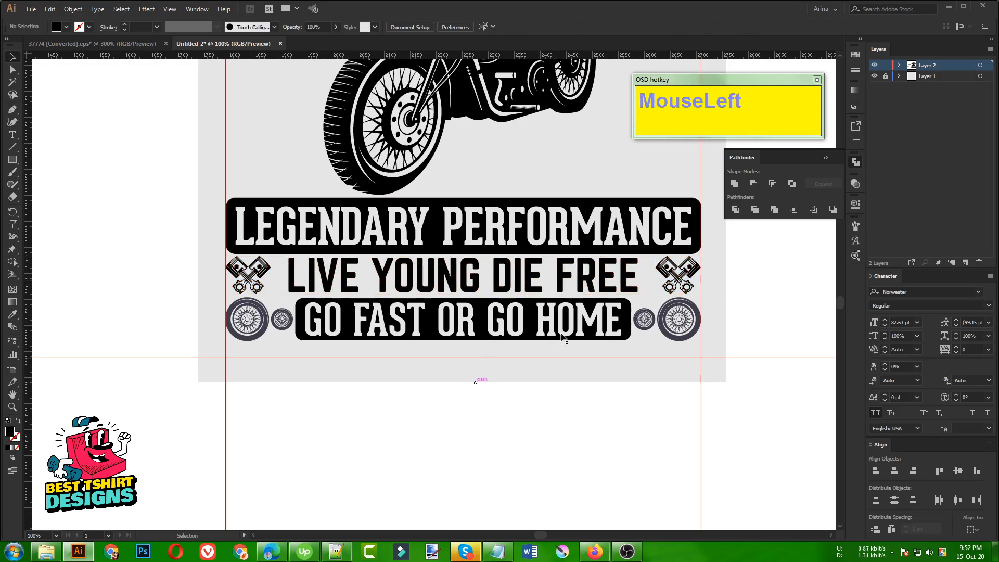
pyautogui.click(583, 275)
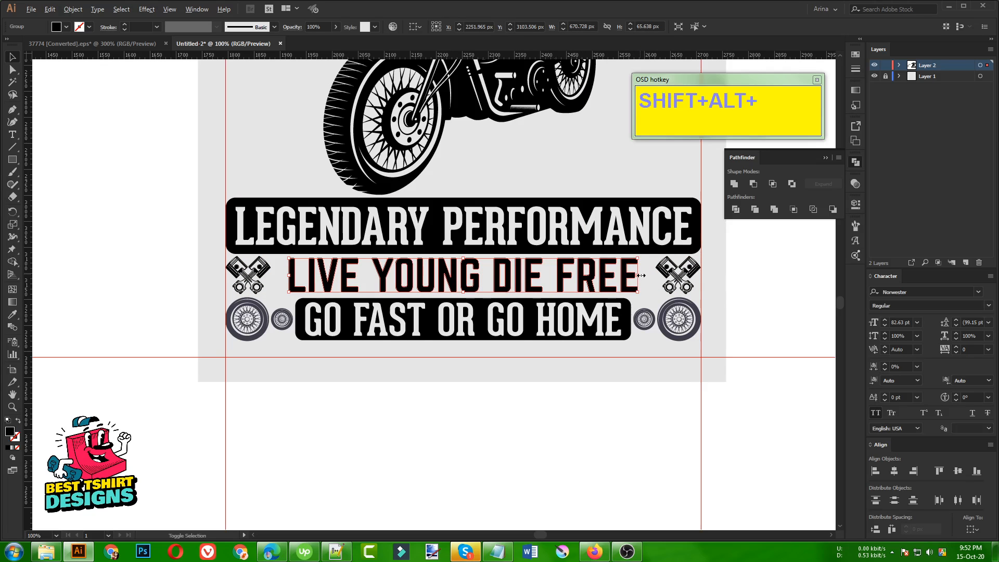
pyautogui.keyDown('shift'); pyautogui.click(685, 284); pyautogui.keyUp('shift')
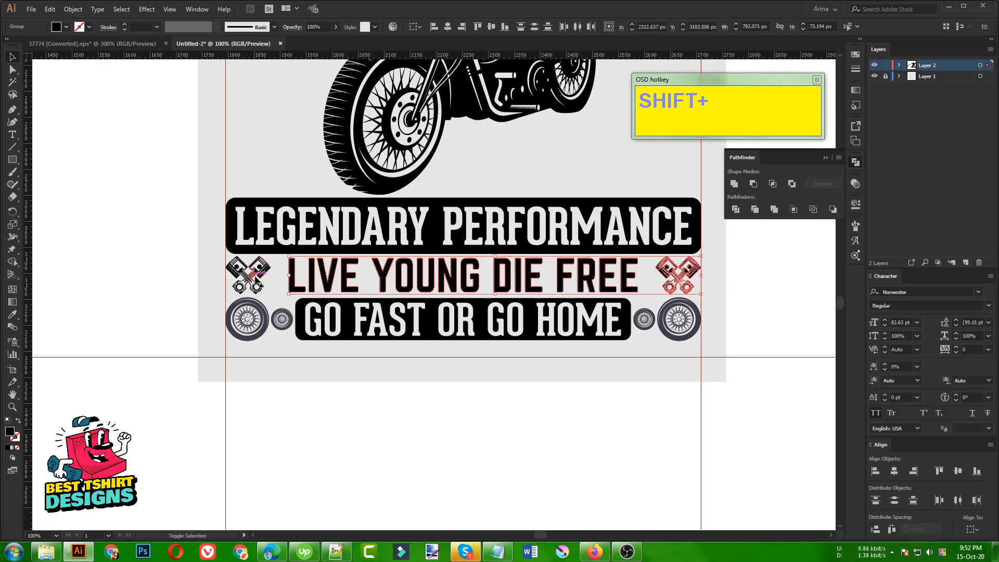
pyautogui.hotkey('ctrl', 'g')
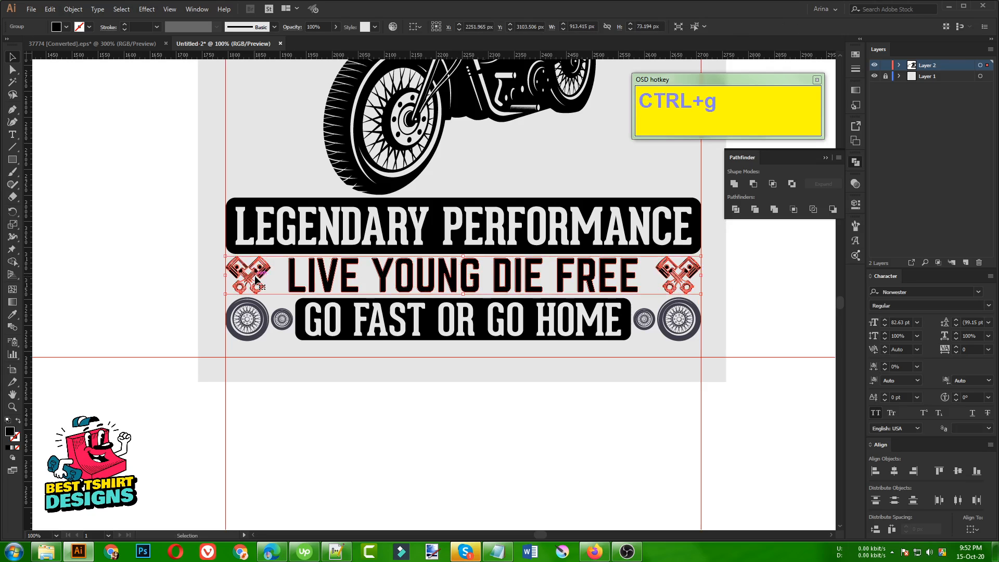
pyautogui.press('Down')
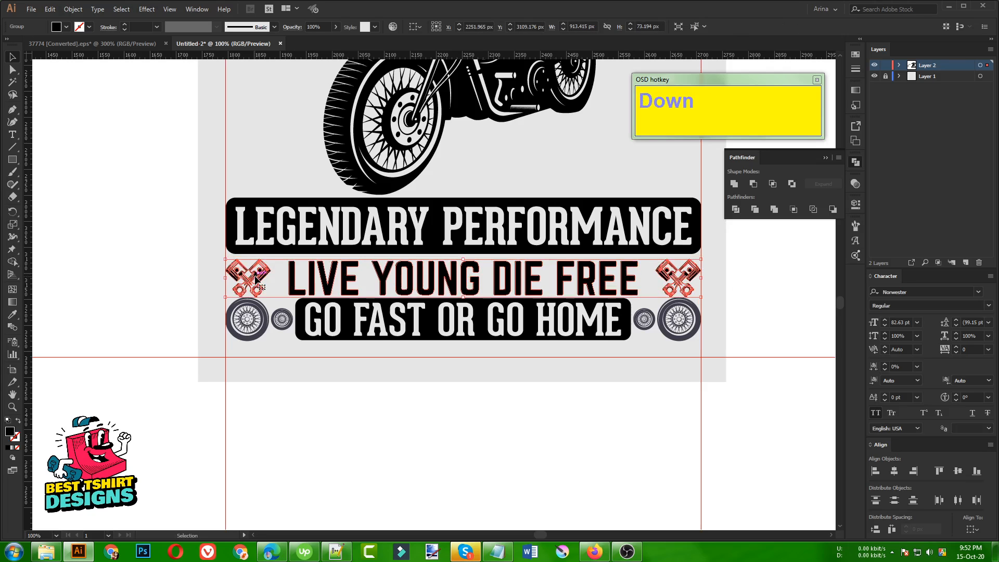
pyautogui.press('Up')
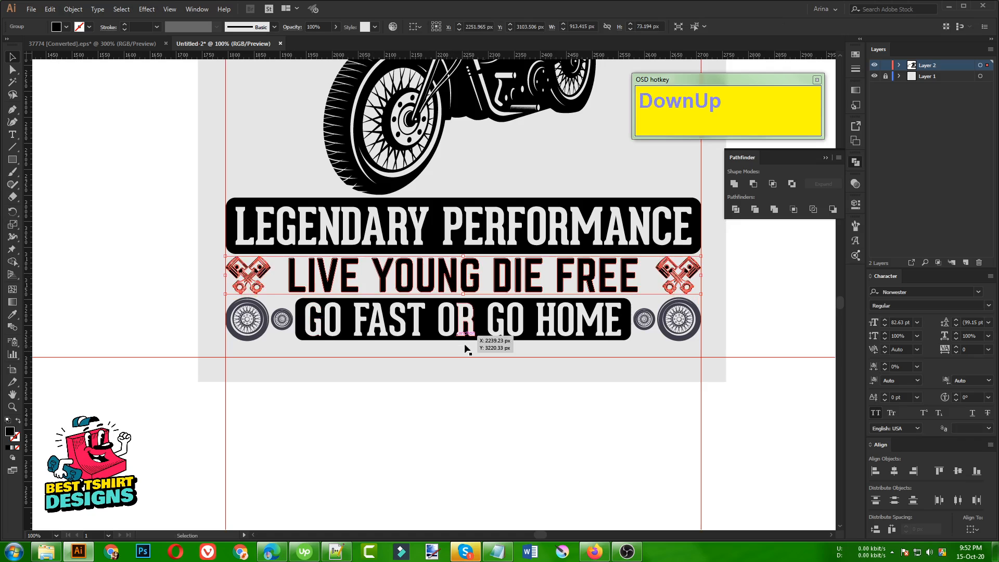
# Review the three lower slogan rows and the overall layout of the whole T-shirt design.
pyautogui.moveTo(498, 348); pyautogui.dragTo(415, 251)
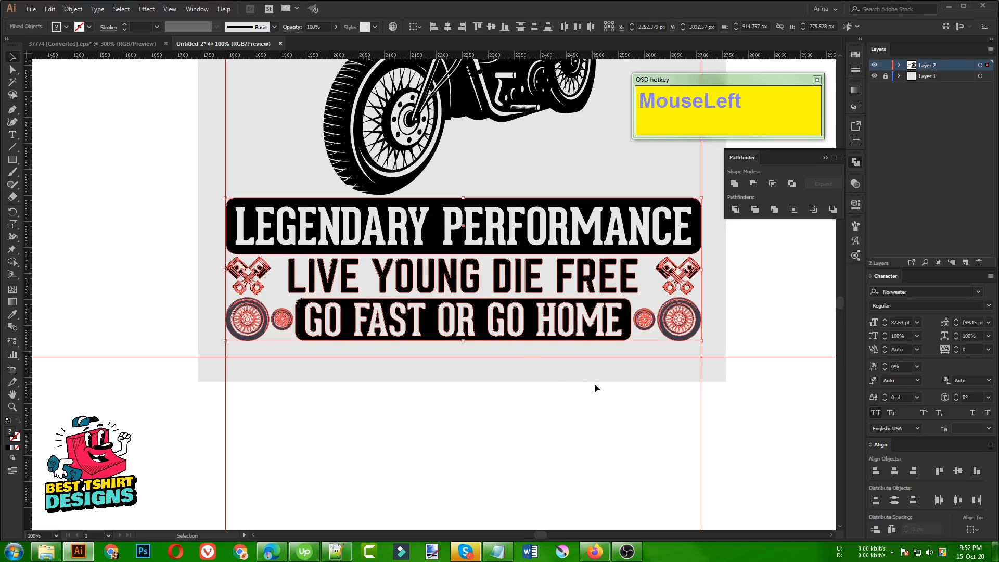
pyautogui.click(551, 368)
pyautogui.scroll(-2, 405, 387)
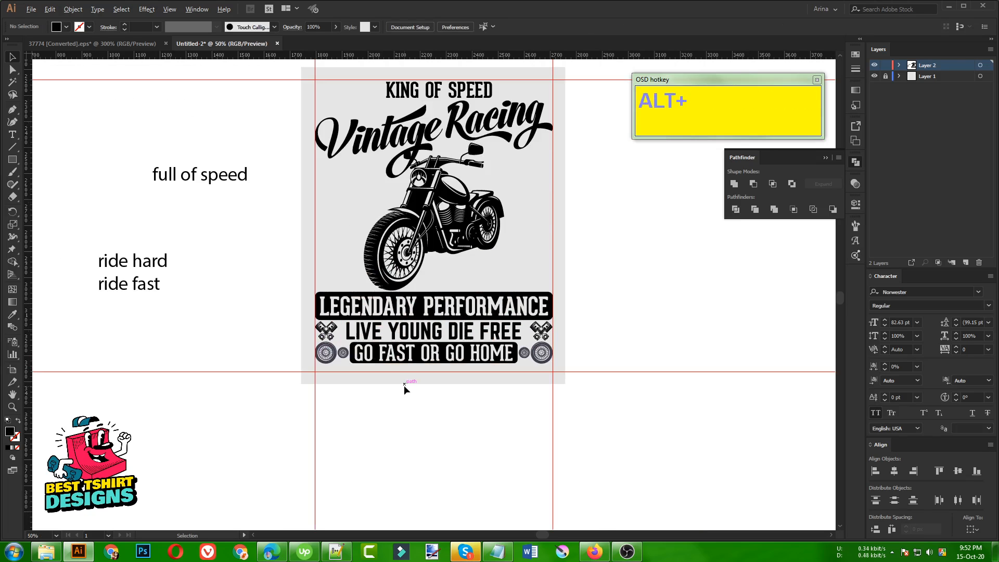
pyautogui.scroll(2, 463, 392)
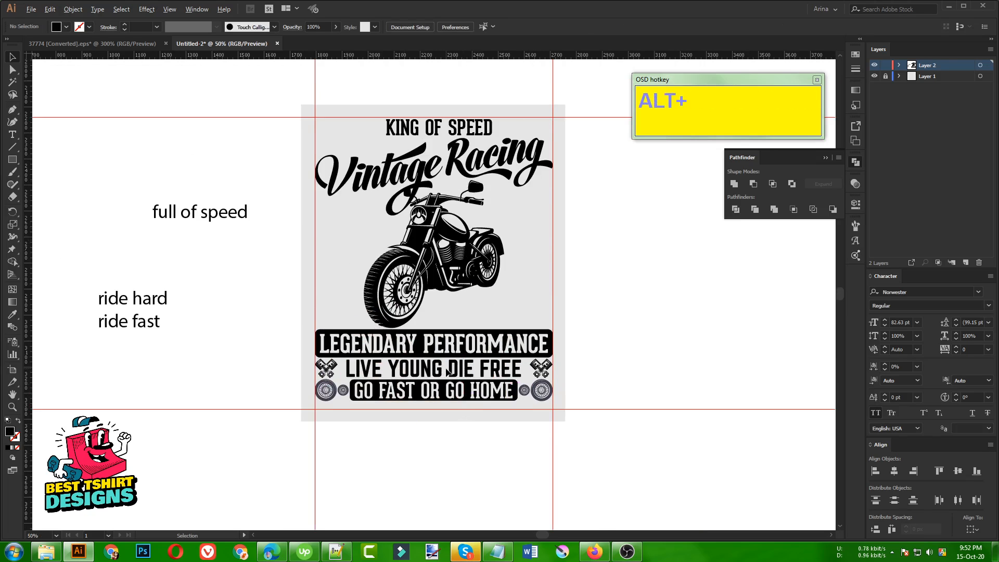
pyautogui.scroll(1, 447, 371)
pyautogui.scroll(2, 447, 371)
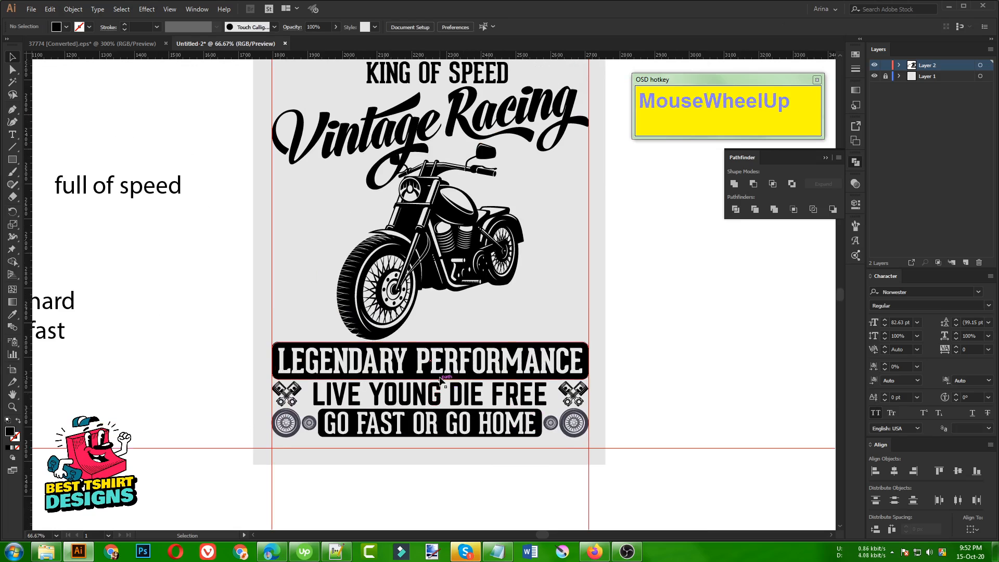
pyautogui.scroll(-1, 440, 379)
pyautogui.click(518, 326)
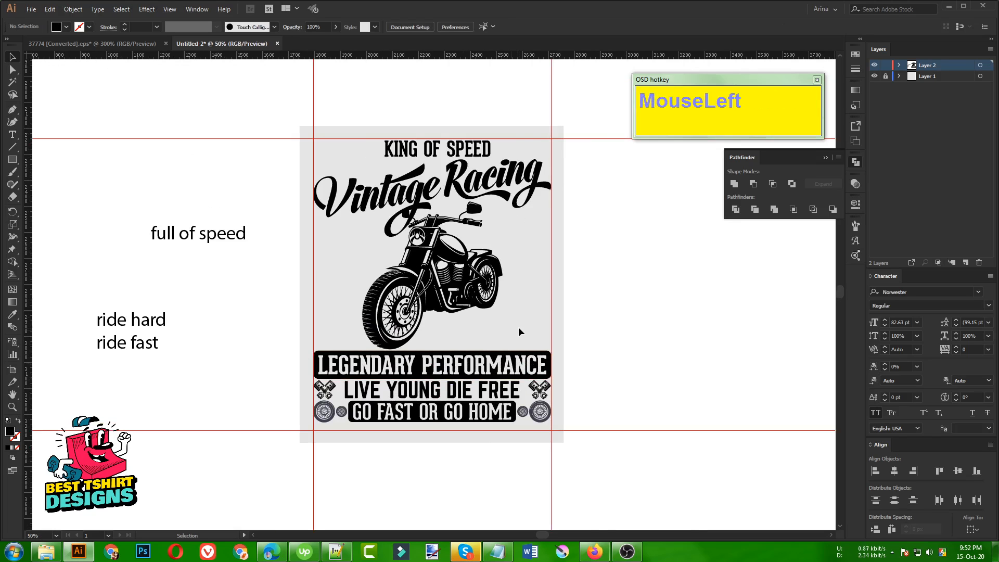
pyautogui.scroll(-1, 443, 237)
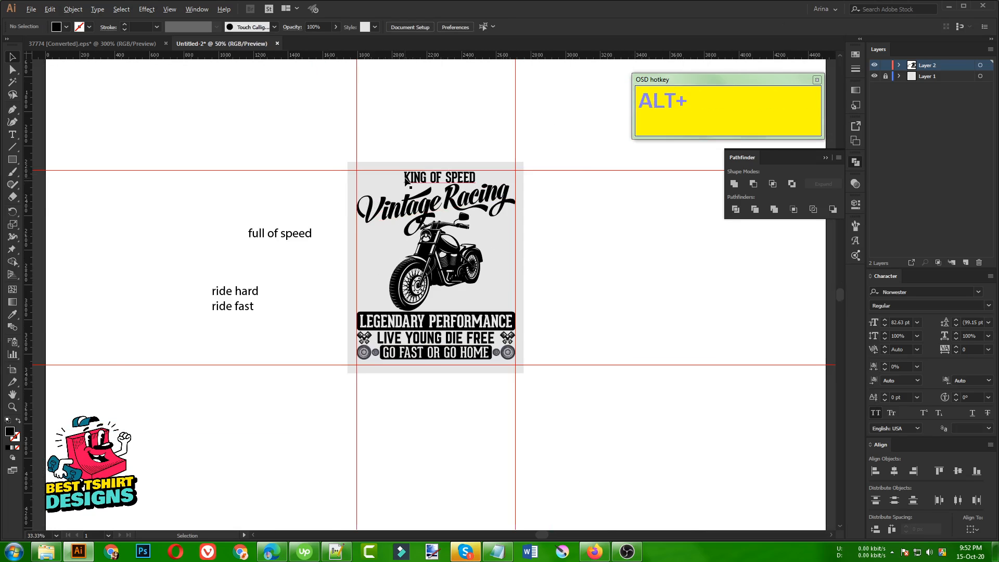
# Convert the "Vintage Racing" lettering to outlines.
pyautogui.scroll(1, 407, 180)
pyautogui.click(432, 208)
pyautogui.rightClick(432, 209)
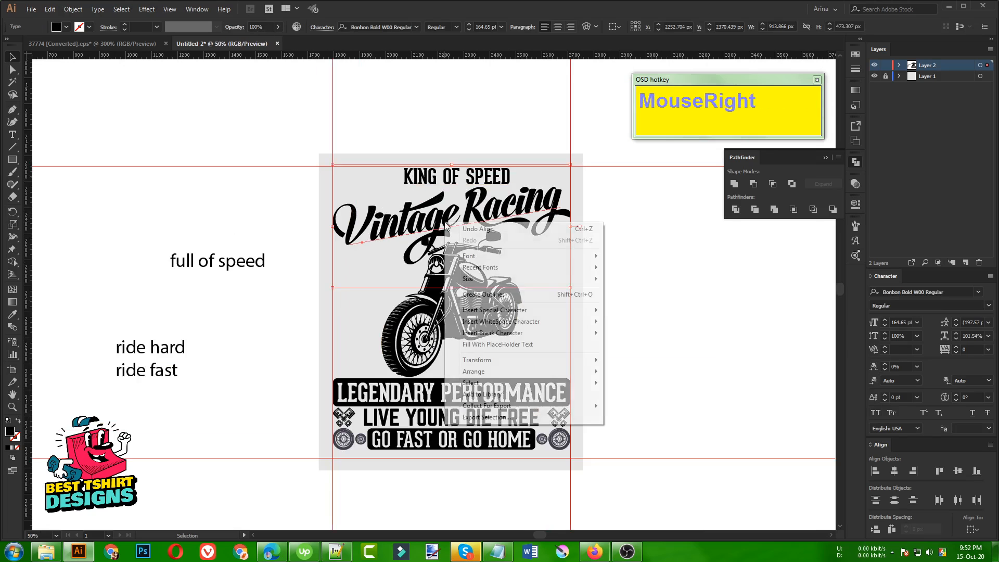
pyautogui.click(475, 294)
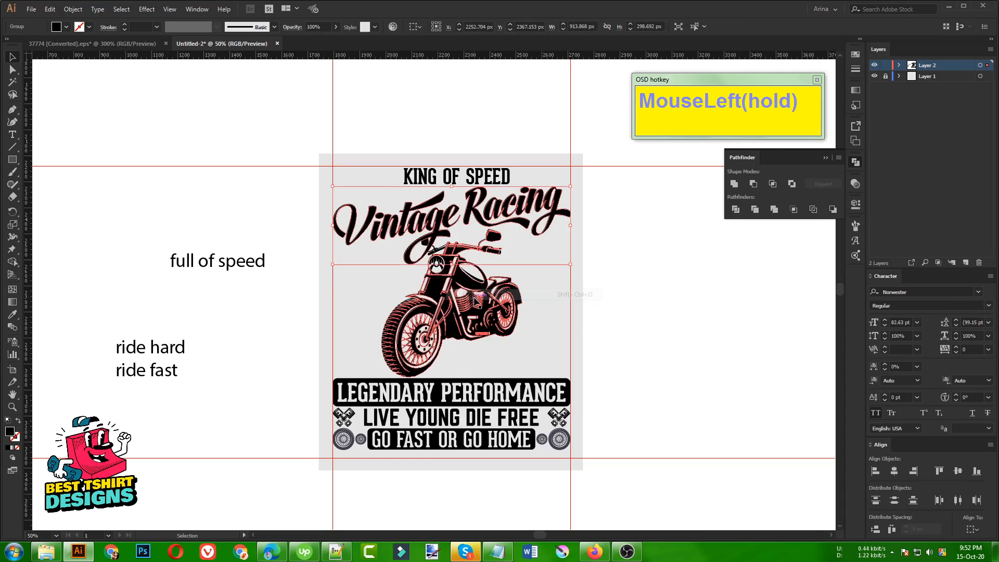
# Place an editable copy of "KING OF SPEED" on the blank canvas beside the design and convert the original to outlines.
pyautogui.click(489, 181)
pyautogui.rightClick(486, 177)
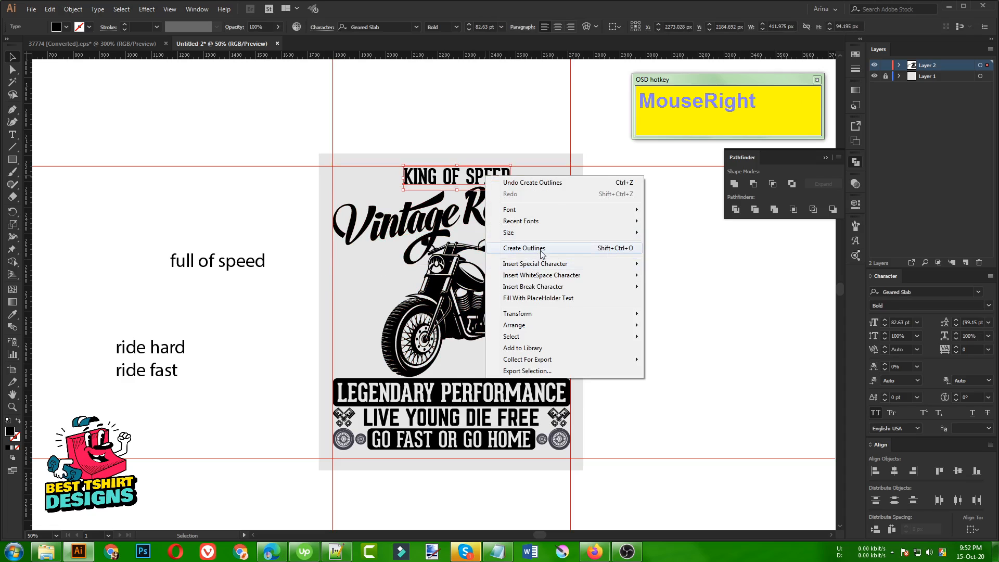
pyautogui.click(355, 286)
pyautogui.moveTo(438, 177); pyautogui.dragTo(649, 307)
pyautogui.click(475, 178)
pyautogui.rightClick(474, 178)
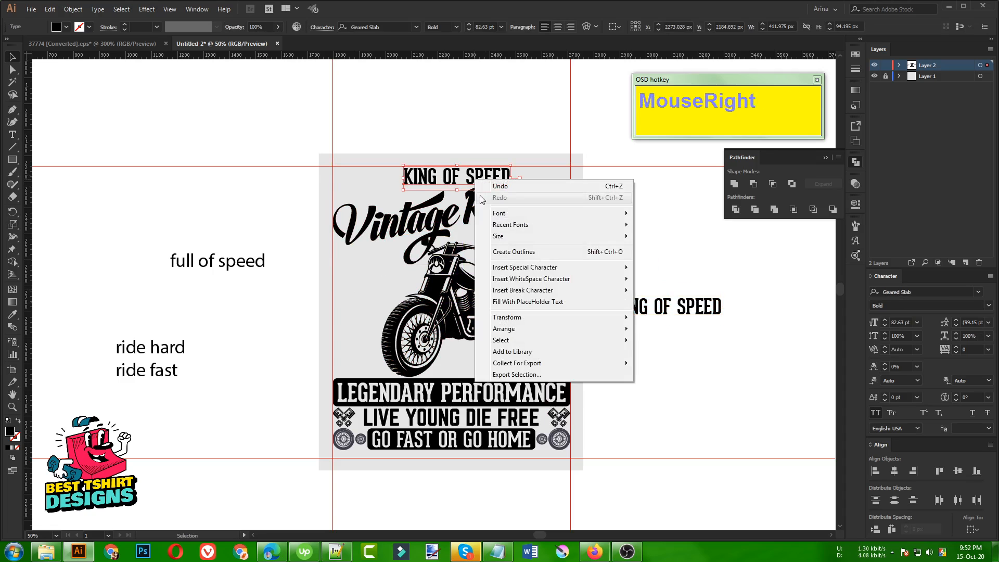
pyautogui.click(504, 253)
# Enlarge the motorcycle proportionally to about 572 × 602 px between the "Vintage Racing" lettering and the "LEGENDARY PERFORMANCE" banner.
pyautogui.scroll(1, 523, 280)
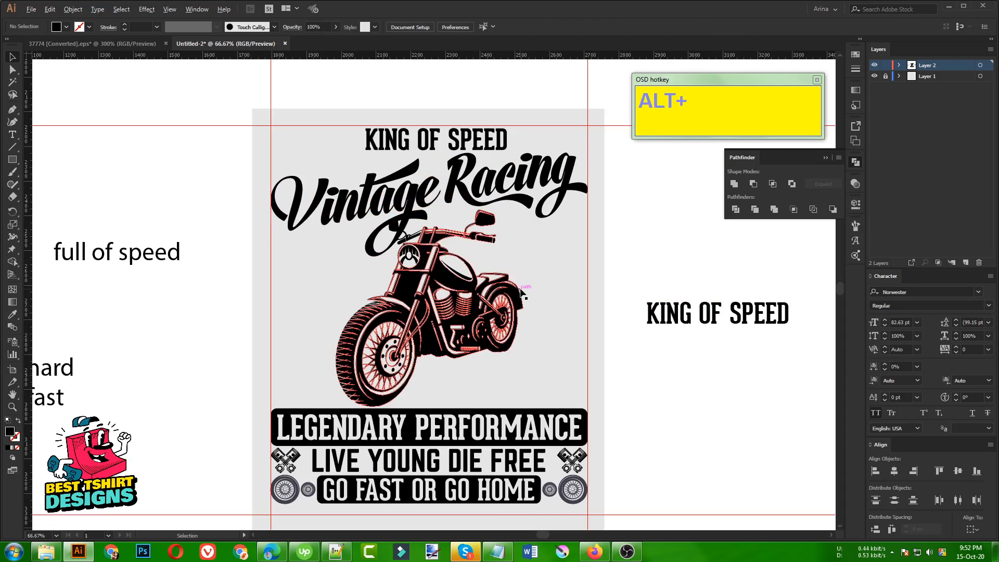
pyautogui.click(461, 265)
pyautogui.scroll(1, 460, 265)
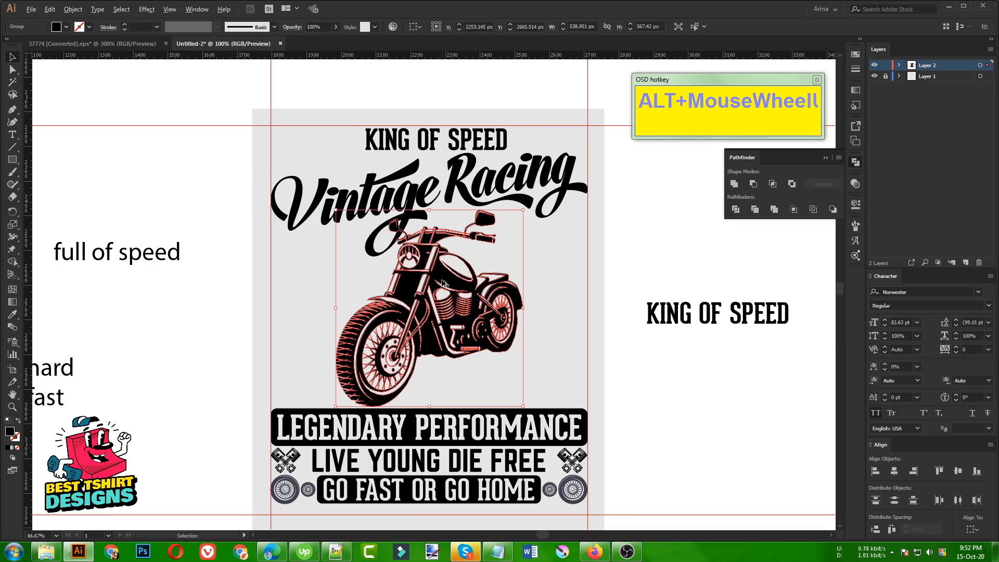
pyautogui.moveTo(557, 178); pyautogui.dragTo(574, 160)
pyautogui.scroll(-1, 348, 272)
pyautogui.scroll(-2, 348, 273)
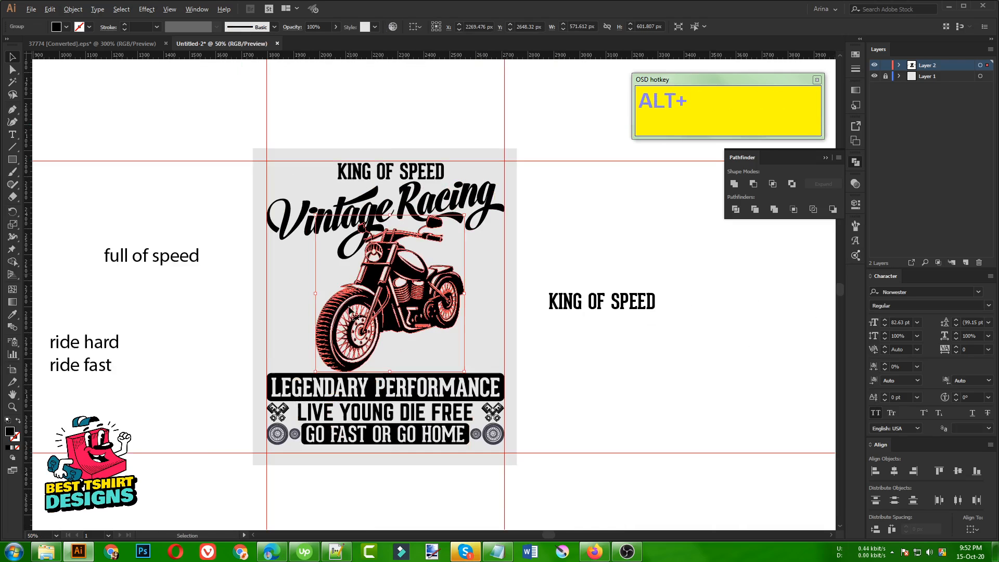
pyautogui.click(369, 398)
pyautogui.click(428, 357)
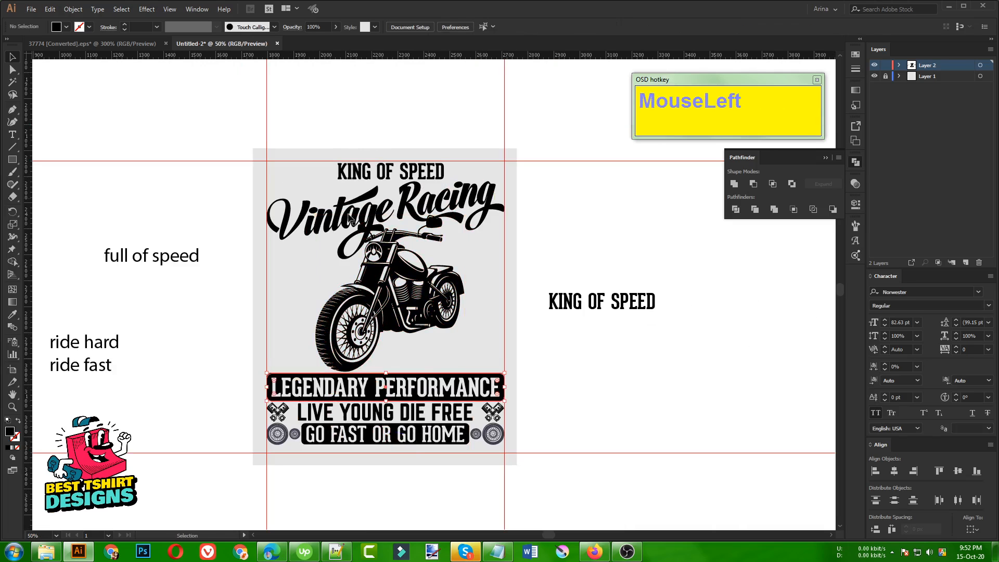
# Align all design elements by horizontal centers and nudge them left to fit between the vertical guides.
pyautogui.moveTo(365, 262); pyautogui.dragTo(445, 442)
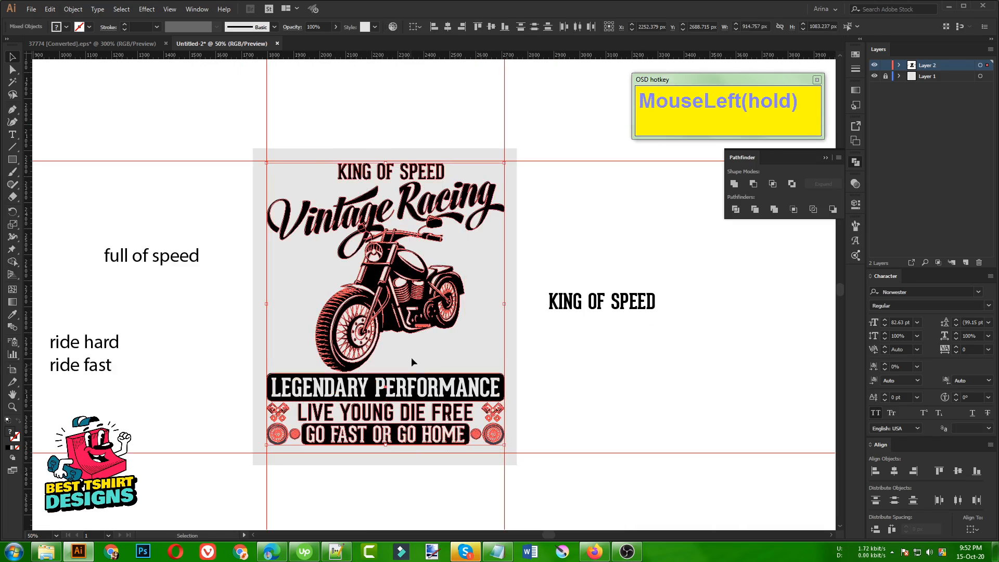
pyautogui.click(447, 28)
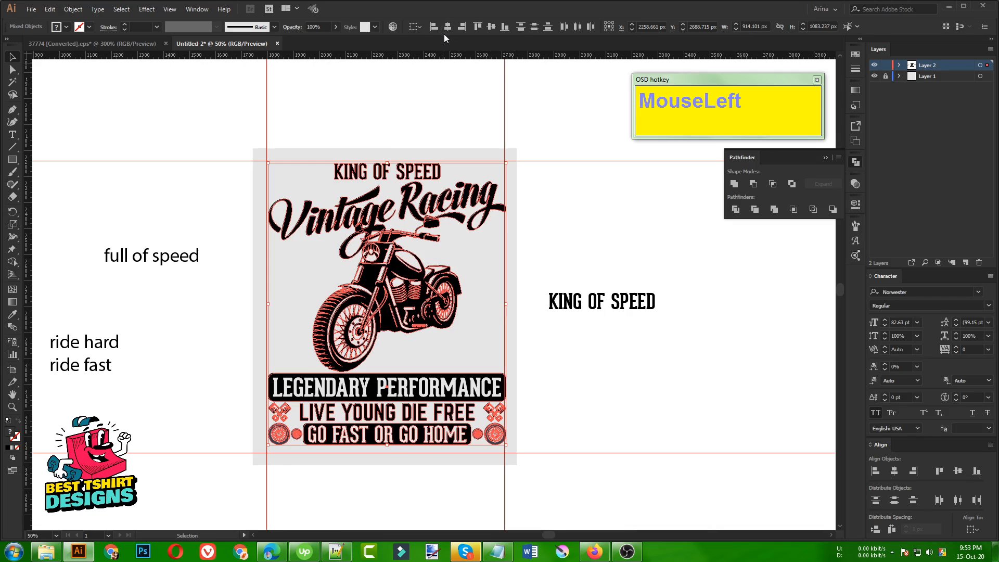
pyautogui.press('Left')
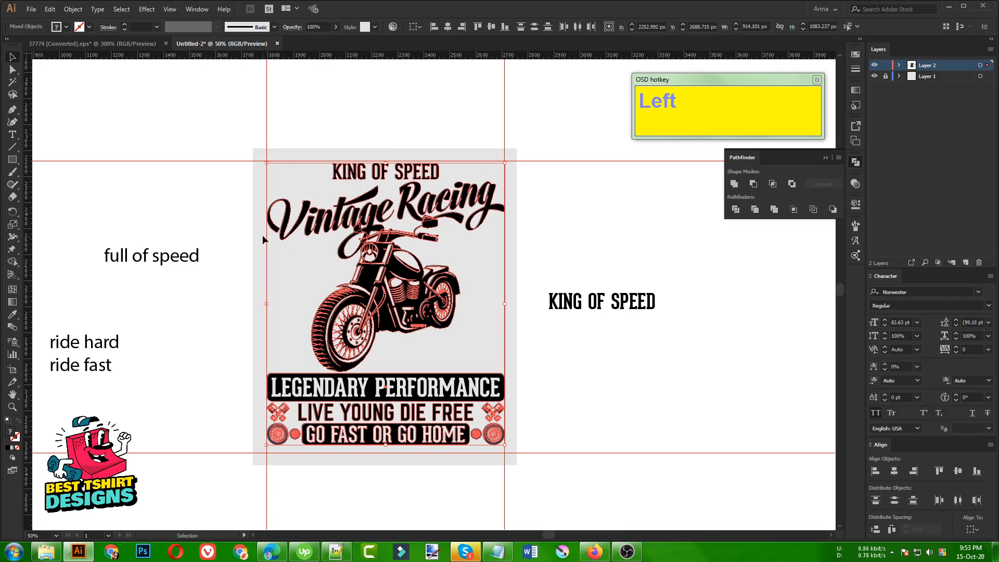
pyautogui.click(299, 276)
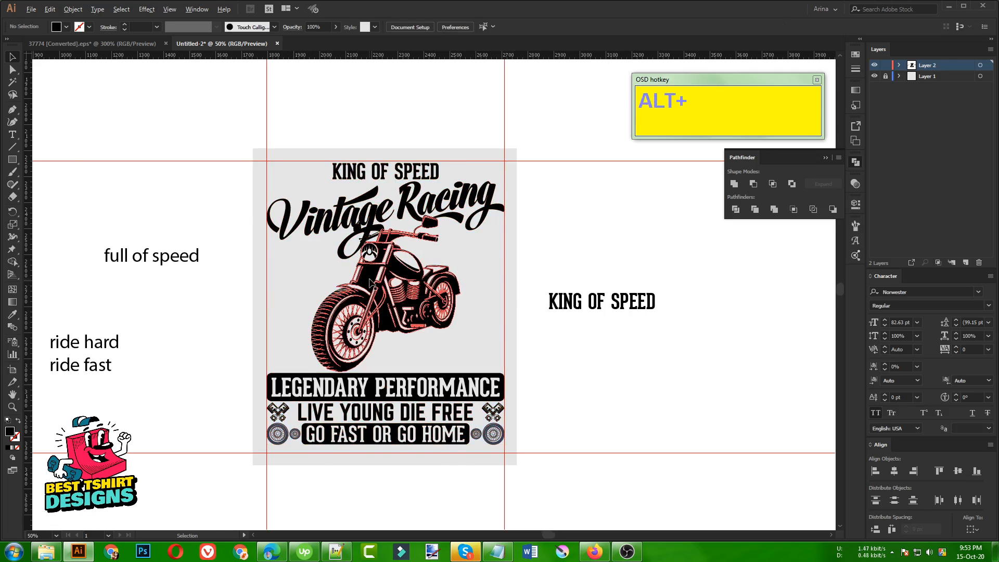
# Open Offset Path for the motorcycle group and turn on its preview.
pyautogui.keyDown('alt'); pyautogui.scroll(1, 370, 282); pyautogui.keyUp('alt')
pyautogui.click(401, 283)
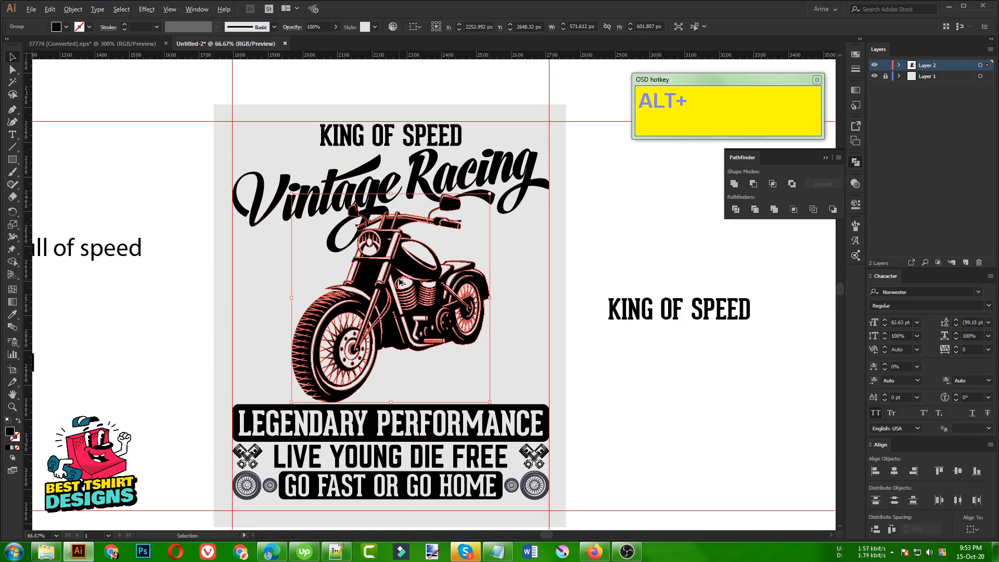
pyautogui.keyDown('alt'); pyautogui.scroll(1, 401, 284); pyautogui.keyUp('alt')
pyautogui.moveTo(83, 9); pyautogui.dragTo(85, 248)
pyautogui.click(247, 286)
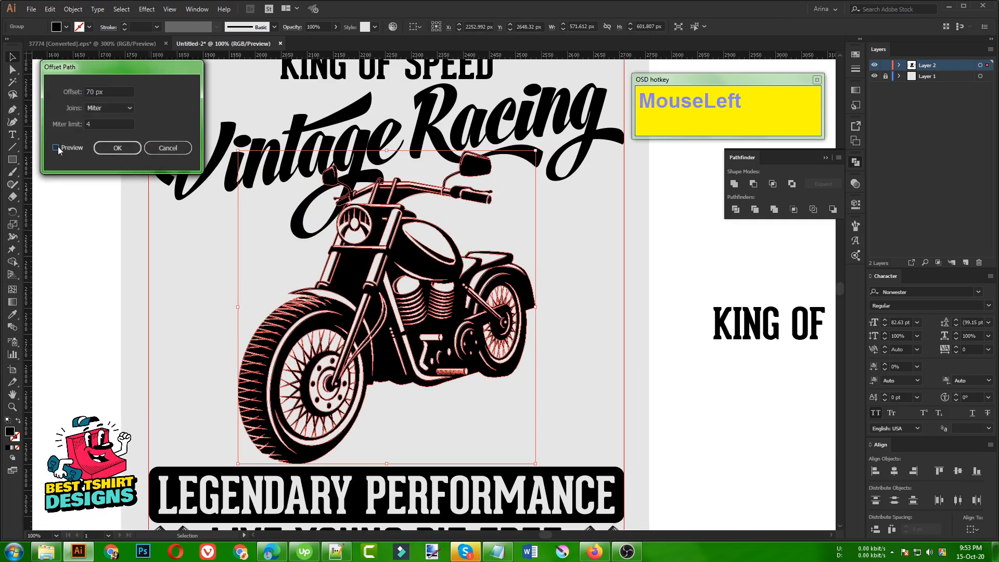
pyautogui.click(56, 148)
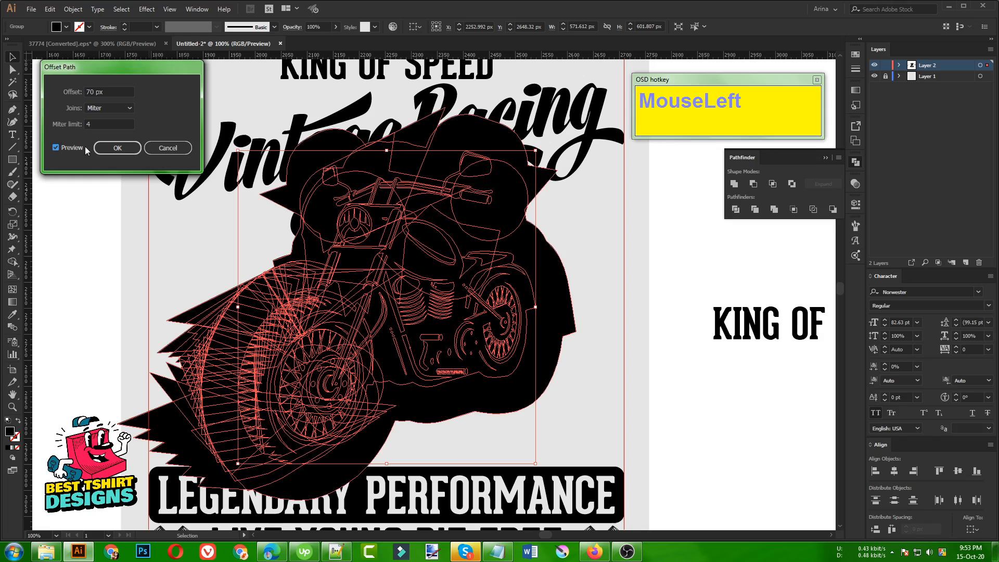
# Set the motorcycle's path offset to 6 px, keeping the Miter joins.
pyautogui.click(120, 91)
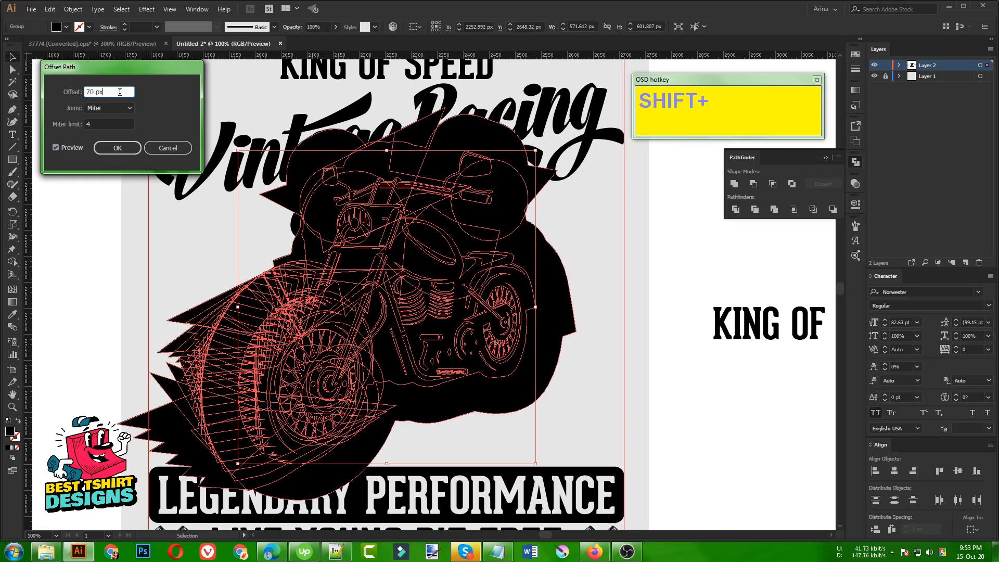
pyautogui.hotkey('shift', 'Down')
pyautogui.hotkey('shift', 'Down')
pyautogui.hotkey('shift', 'Down')
pyautogui.hotkey('shift', 'Down')
pyautogui.hotkey('shift', 'Down')
pyautogui.hotkey('shift', 'Down')
pyautogui.hotkey('shift', 'Down')
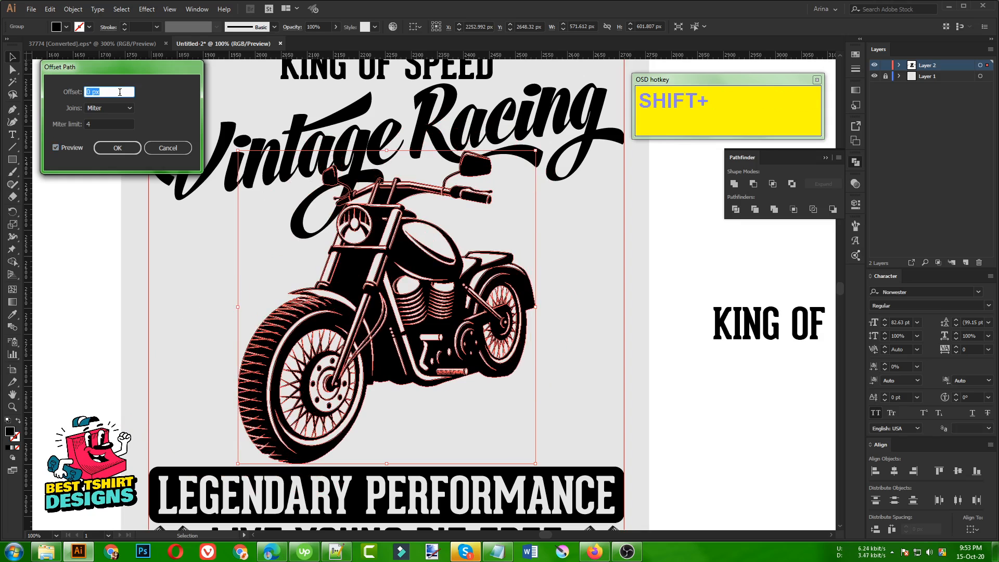
pyautogui.hotkey('shift', 'Up')
pyautogui.scroll(-4, 120, 91)
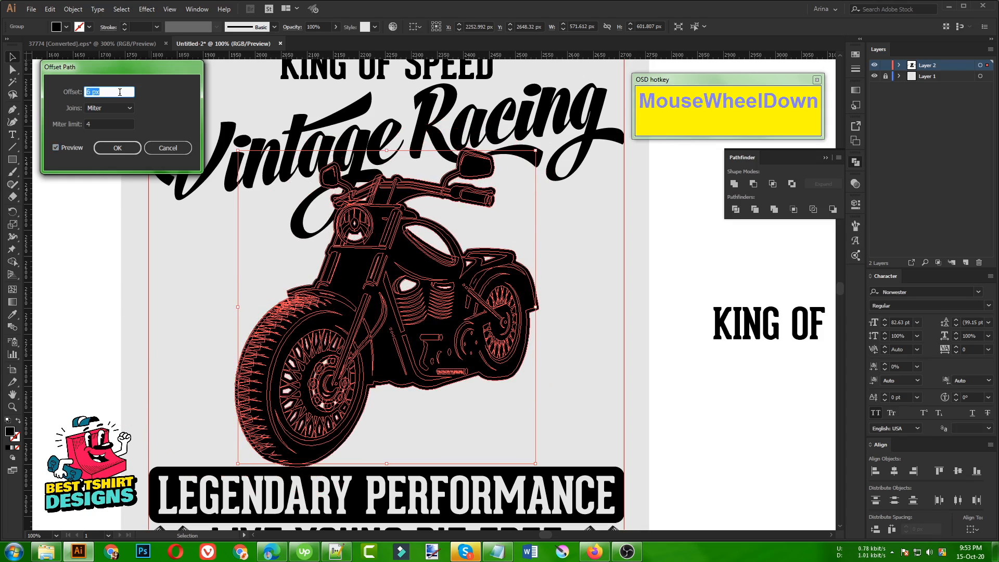
# Apply the path offset to the motorcycle outline with miter joins, and cut the resulting offset shape.
pyautogui.scroll(-1, 119, 92)
pyautogui.click(118, 148)
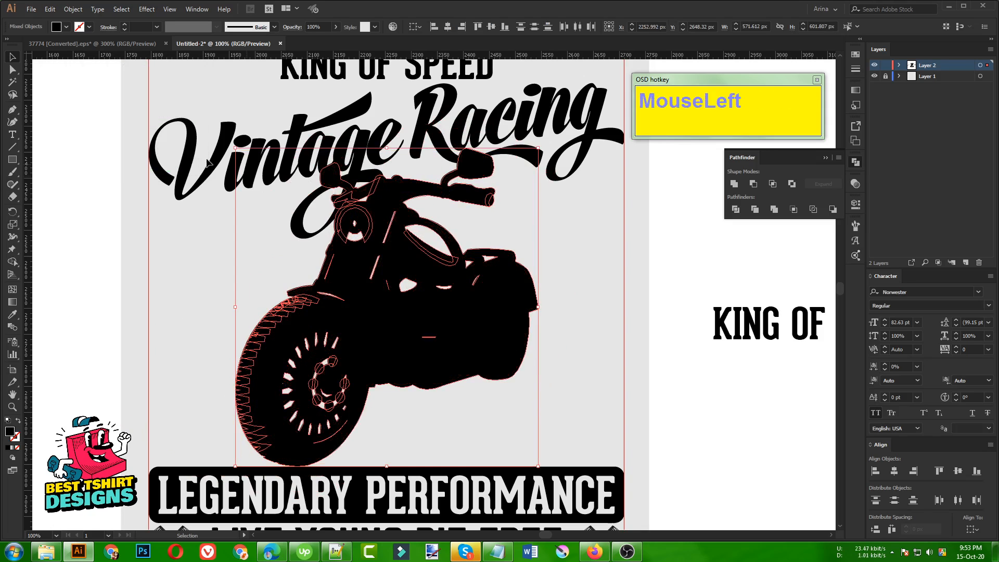
pyautogui.hotkey('ctrl', 'x')
# Add a non-clipping opacity mask to the "Vintage Racing" lettering and paste the cut motorcycle shape in place inside the mask.
pyautogui.click(462, 137)
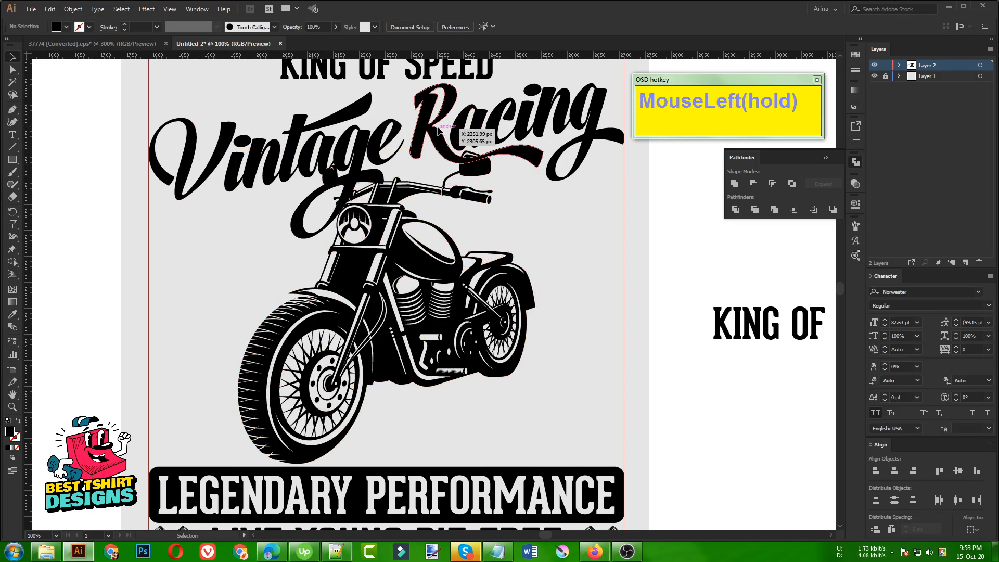
pyautogui.click(855, 184)
pyautogui.click(820, 211)
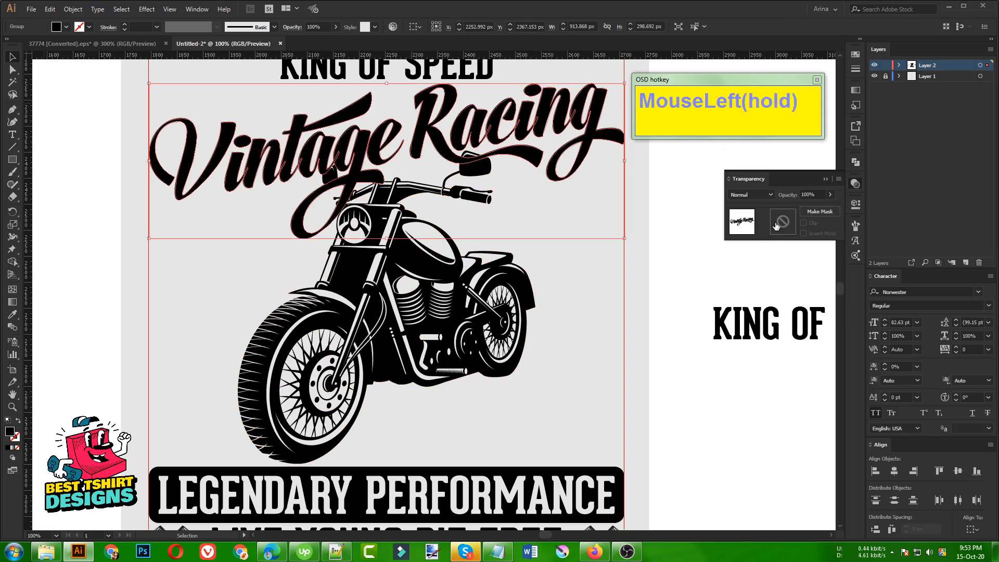
pyautogui.click(783, 221)
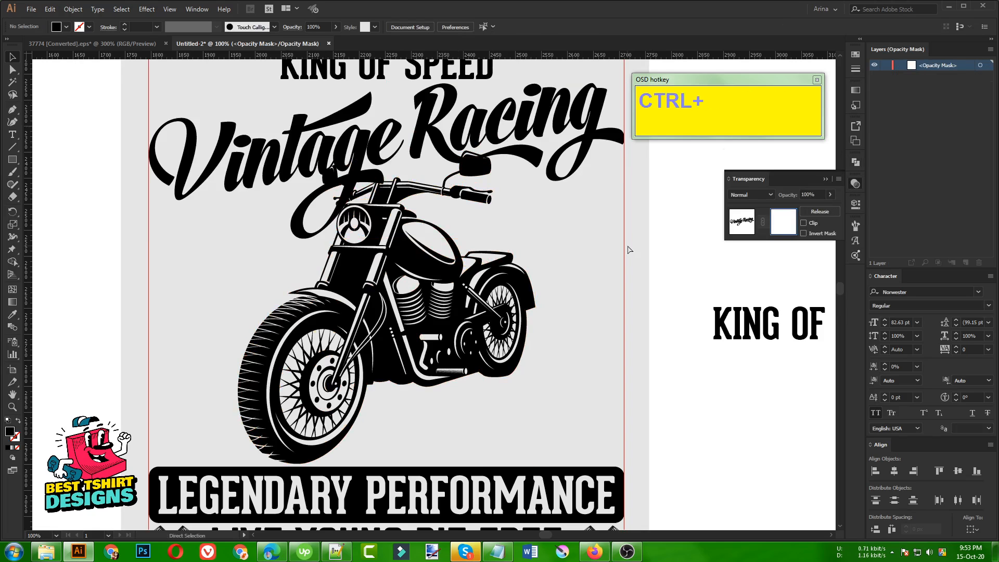
pyautogui.hotkey('ctrl', 'f')
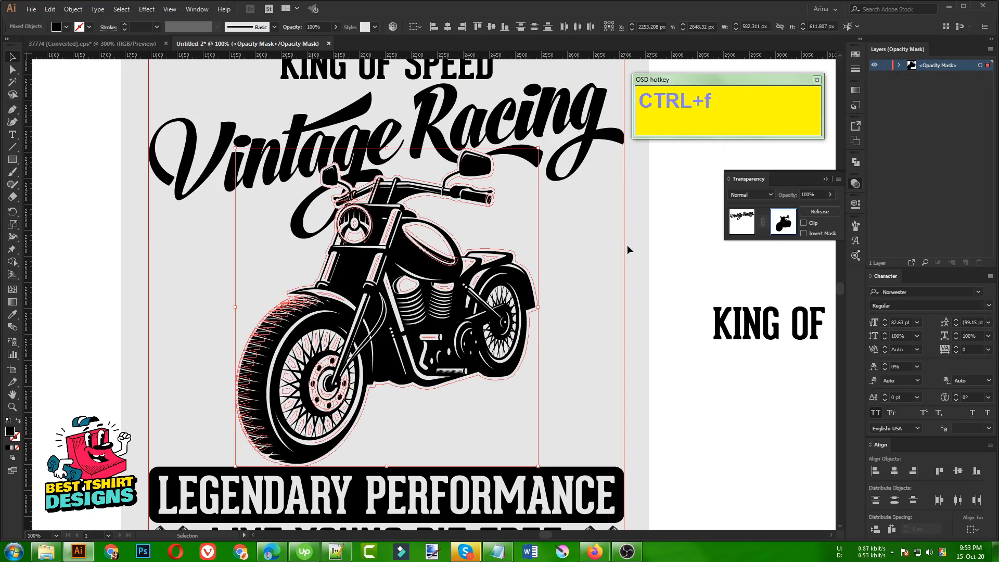
pyautogui.click(56, 26)
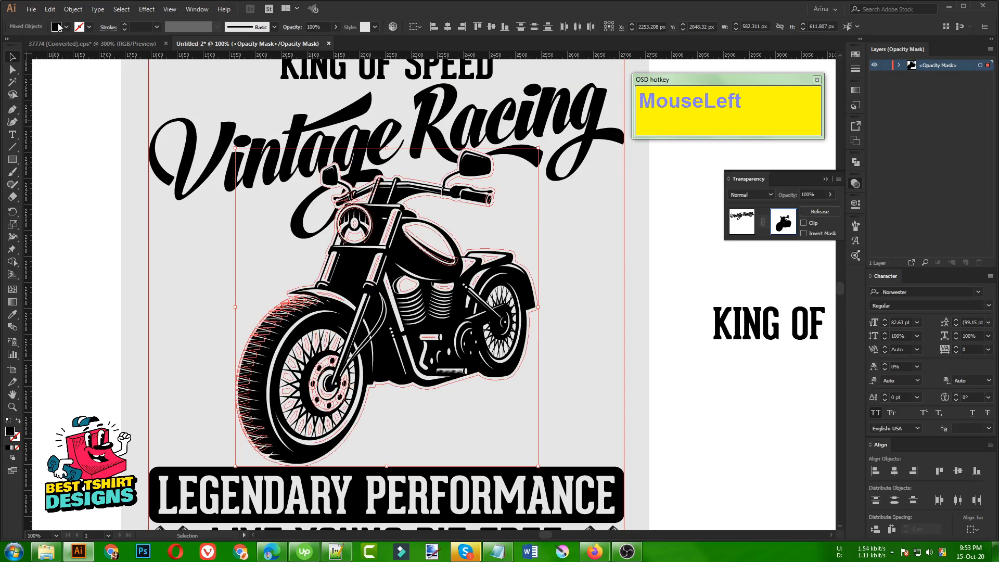
pyautogui.click(212, 223)
# Inspect the masked gap between the lettering and the motorcycle, and return from the opacity mask to the artwork.
pyautogui.scroll(1, 318, 265)
pyautogui.click(261, 277)
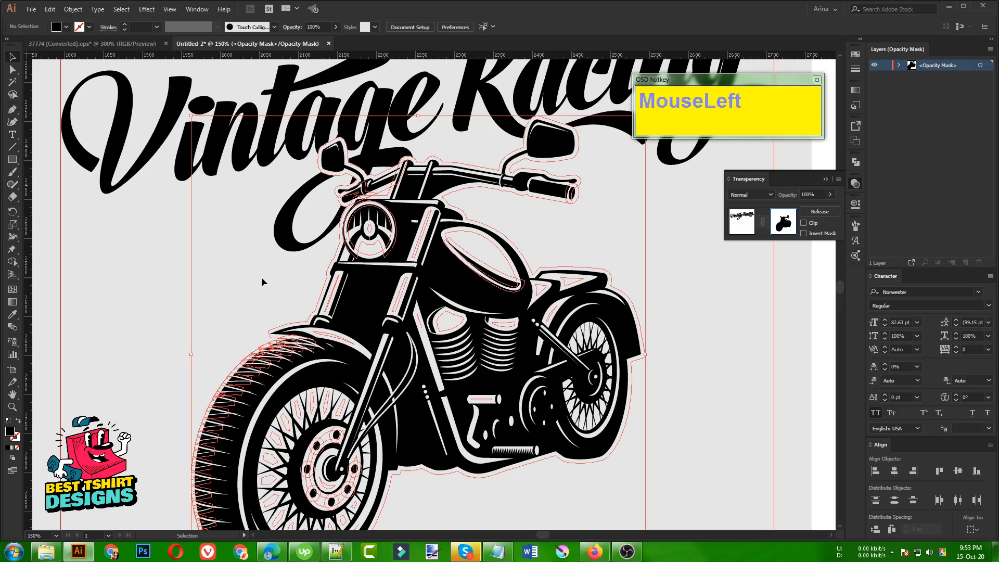
pyautogui.scroll(-1, 261, 276)
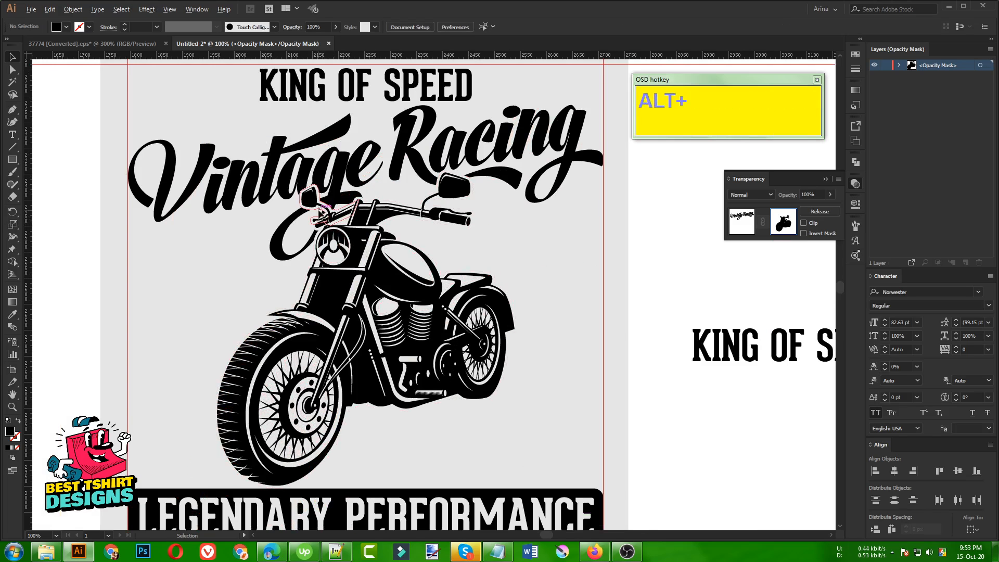
pyautogui.scroll(2, 321, 209)
pyautogui.scroll(-3, 322, 227)
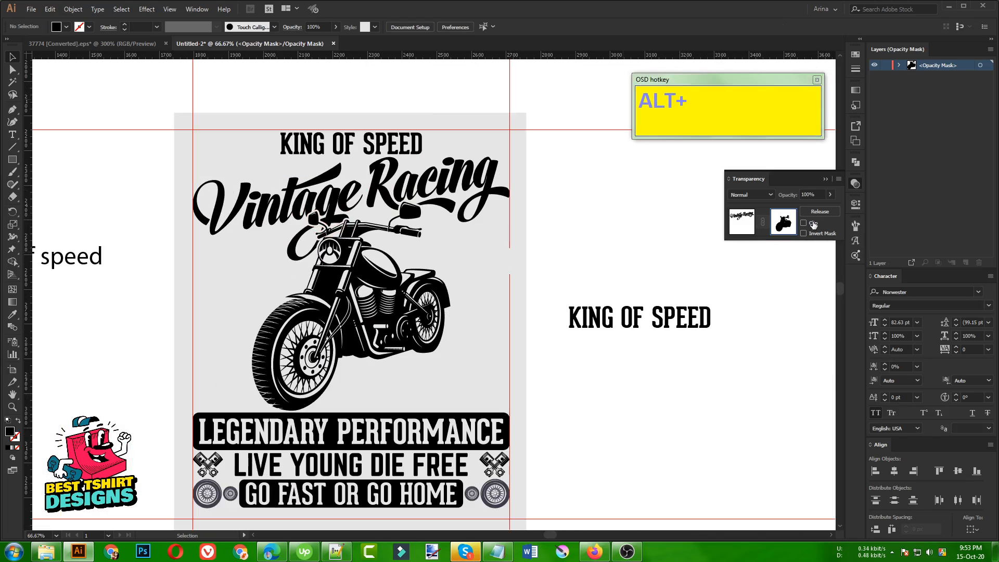
pyautogui.click(756, 223)
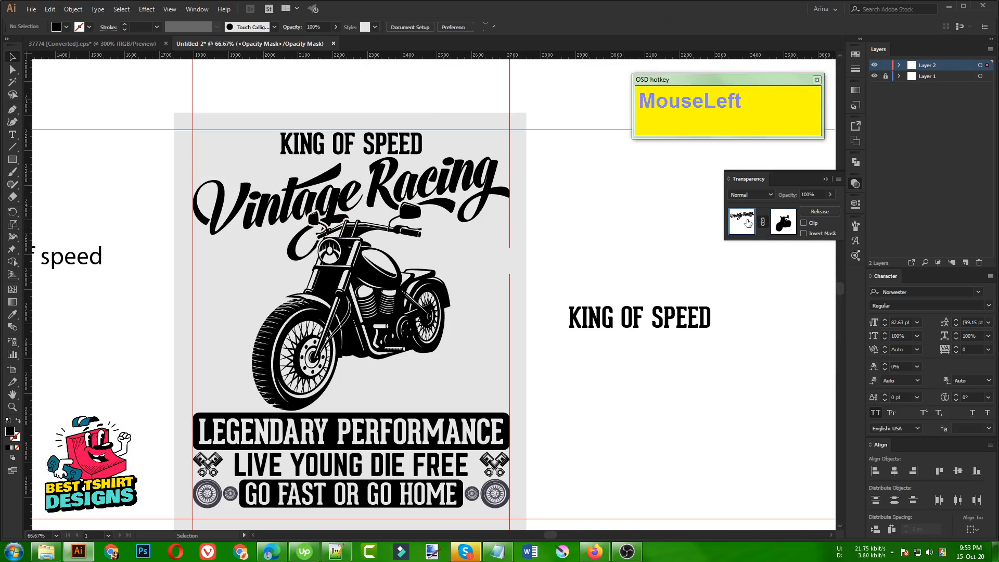
pyautogui.click(499, 251)
pyautogui.scroll(-1, 488, 269)
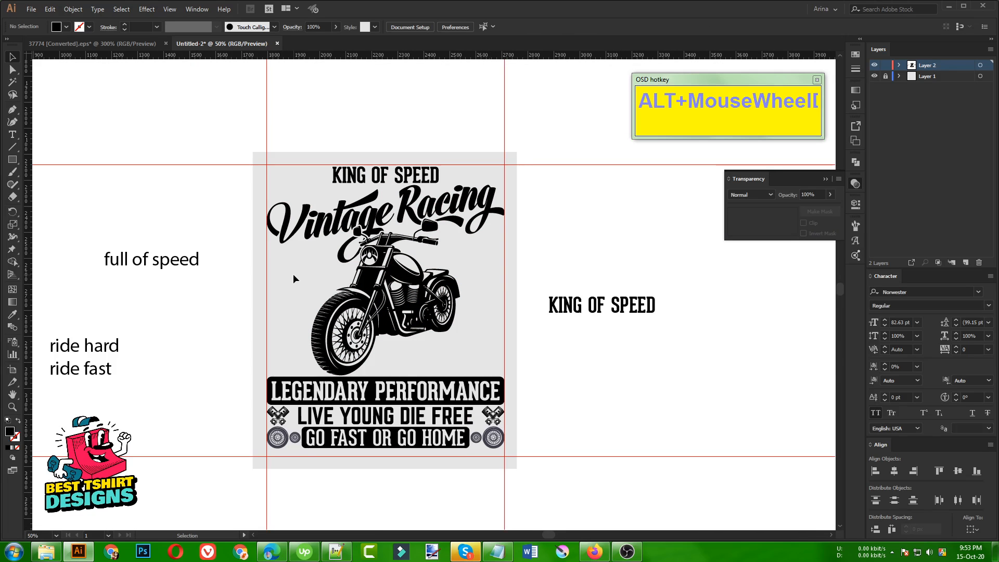
# Move the "full of speed" text onto the poster, below the rear wheel and above the LEGENDARY PERFORMANCE banner.
pyautogui.click(422, 209)
pyautogui.scroll(1, 419, 165)
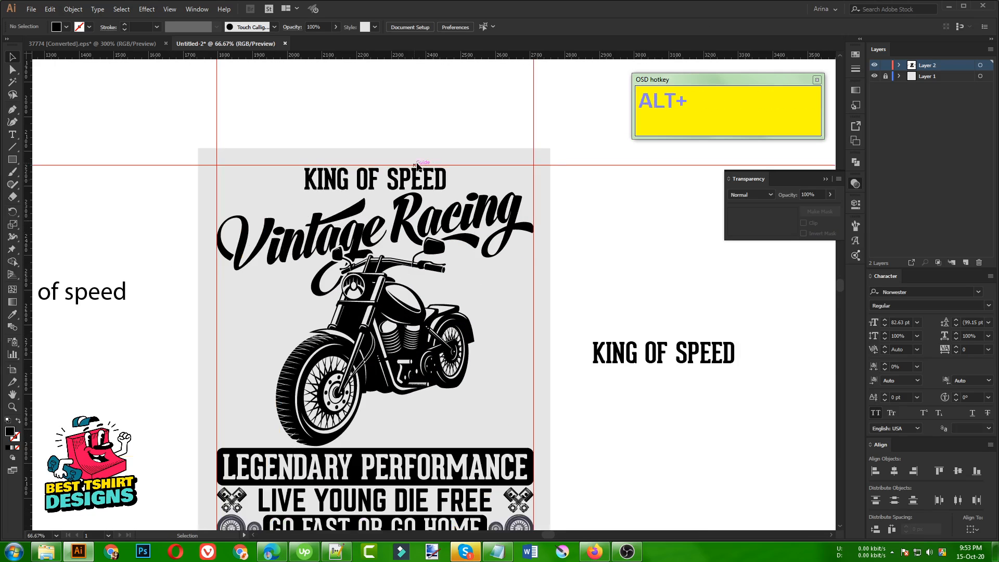
pyautogui.click(278, 186)
pyautogui.scroll(-1, 462, 257)
pyautogui.click(146, 242)
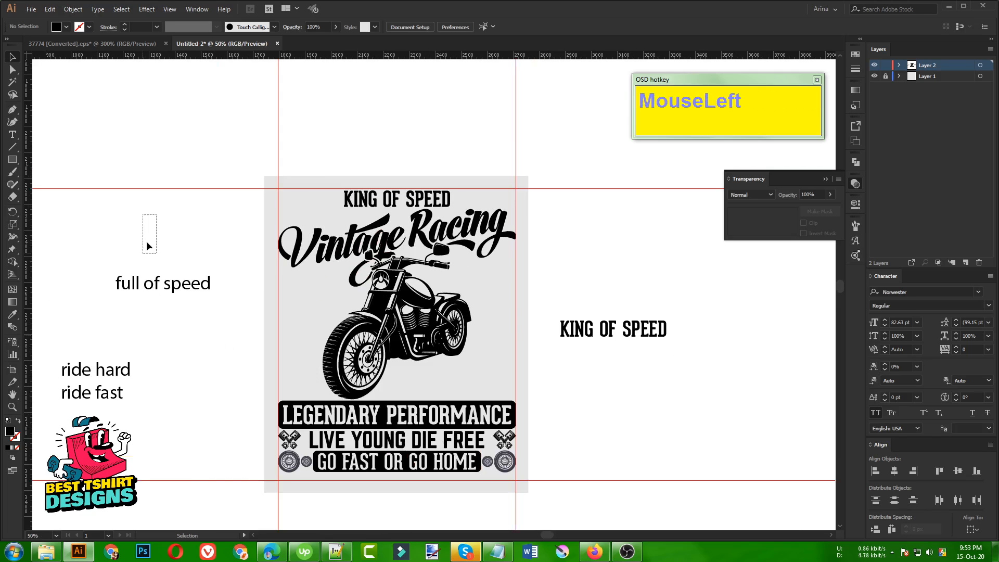
pyautogui.moveTo(156, 425); pyautogui.dragTo(186, 389)
pyautogui.moveTo(159, 285); pyautogui.dragTo(447, 386)
# Set the "full of speed" text in the recently used Norwester font.
pyautogui.press('i')
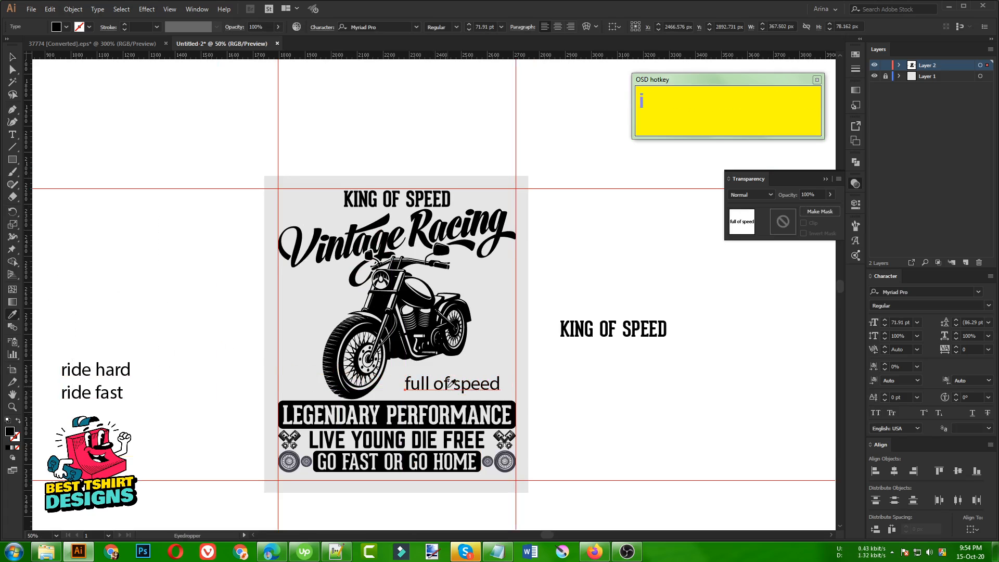
pyautogui.rightClick(477, 390)
pyautogui.moveTo(542, 229)
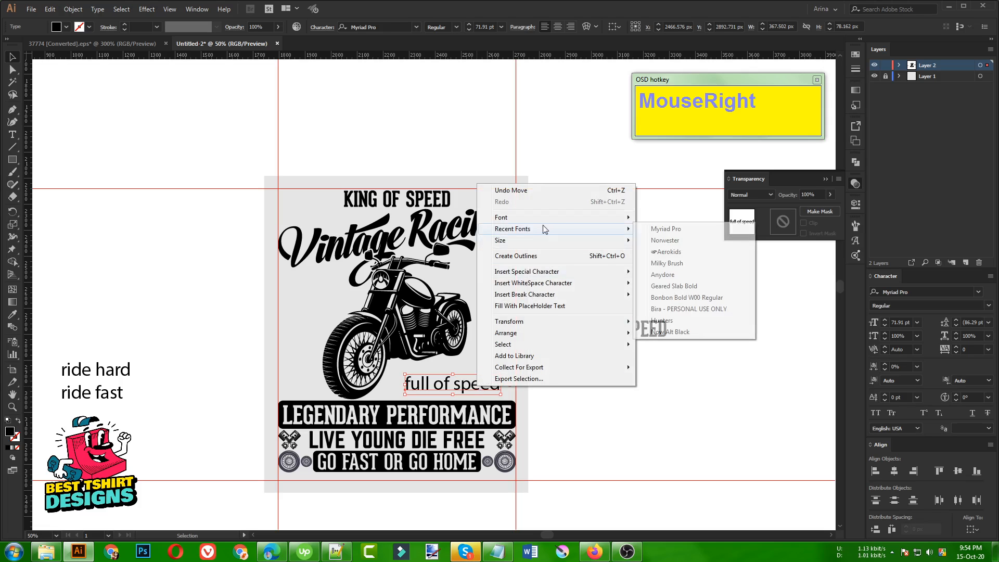
pyautogui.click(670, 240)
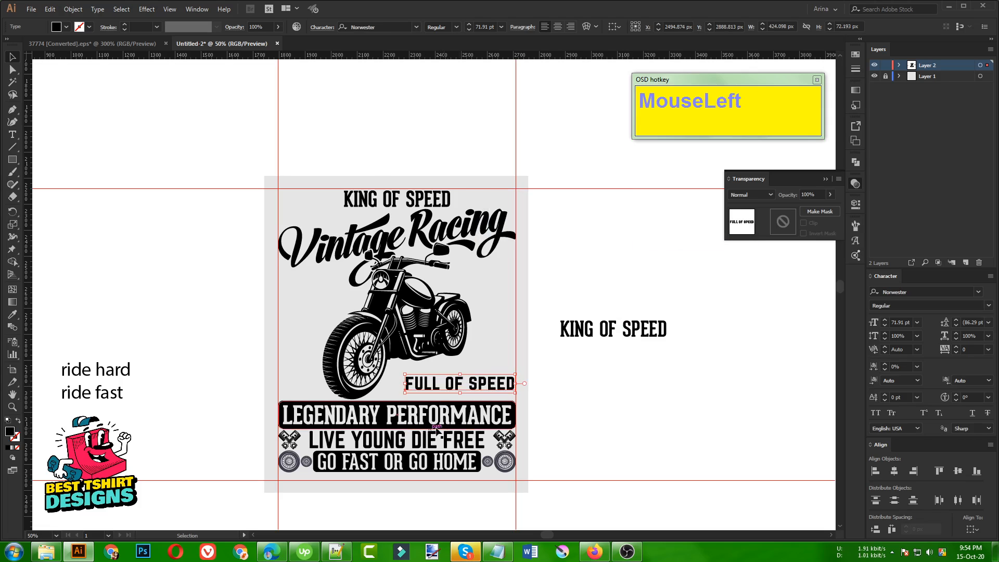
# Shift the FULL OF SPEED text slightly to the left above the banner and convert it to outlines.
pyautogui.scroll(2, 437, 430)
pyautogui.moveTo(492, 335); pyautogui.dragTo(468, 343)
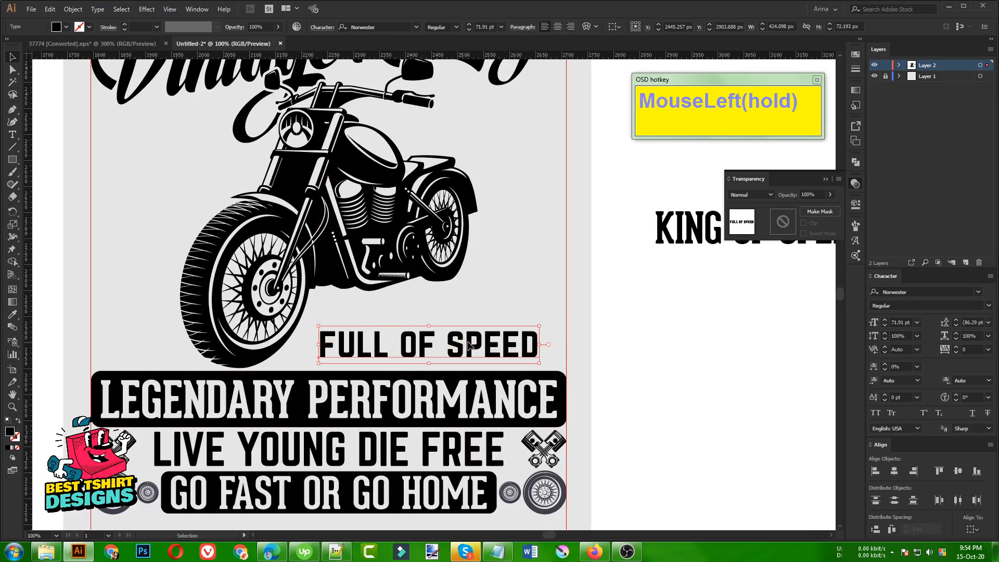
pyautogui.rightClick(469, 342)
pyautogui.click(508, 211)
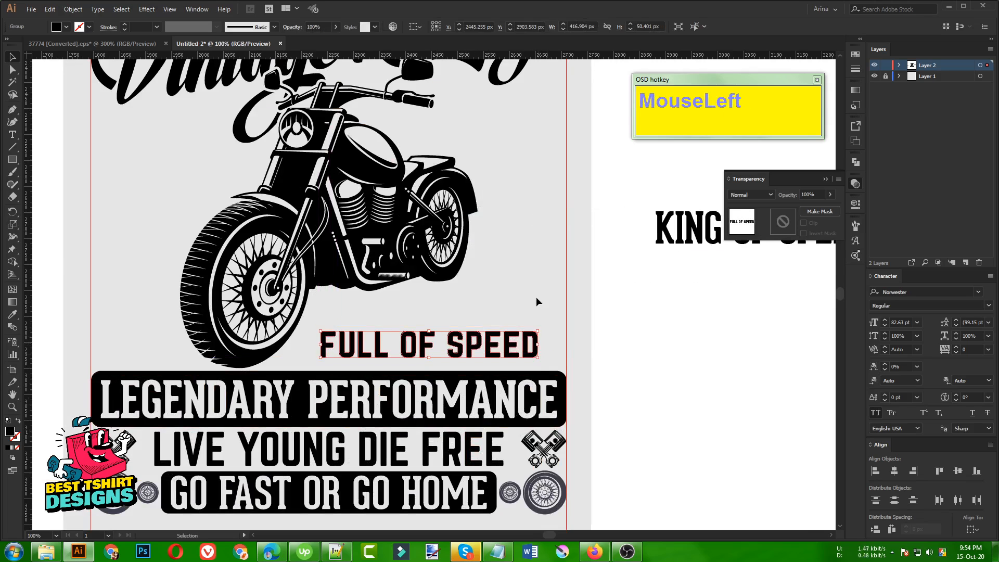
# Move the outlined FULL OF SPEED text right until its edge meets the poster's right margin guide.
pyautogui.scroll(1, 548, 357)
pyautogui.moveTo(521, 342); pyautogui.dragTo(529, 342)
pyautogui.click(401, 296)
pyautogui.keyDown('alt'); pyautogui.scroll(-2, 410, 304); pyautogui.keyUp('alt')
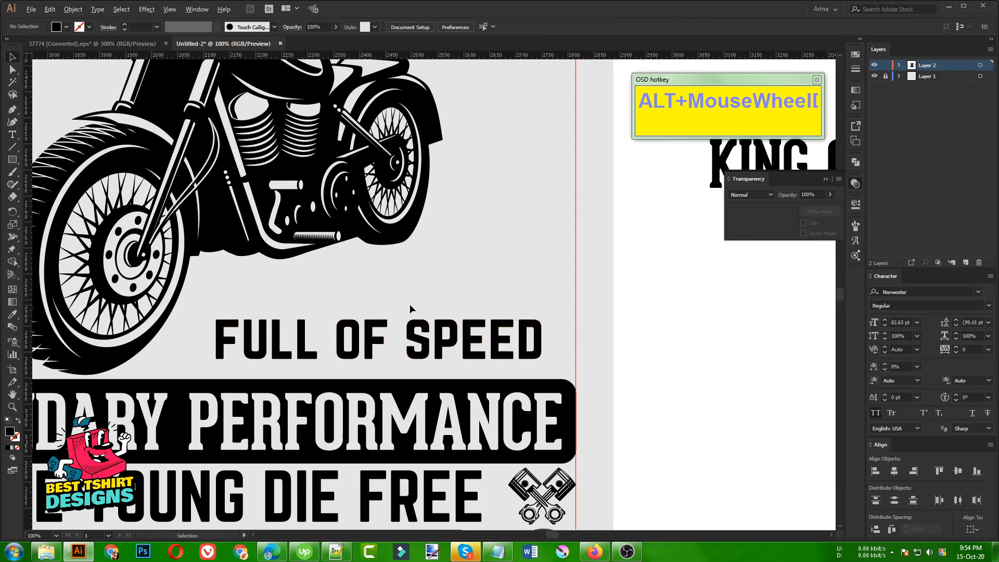
pyautogui.moveTo(434, 323); pyautogui.dragTo(450, 333)
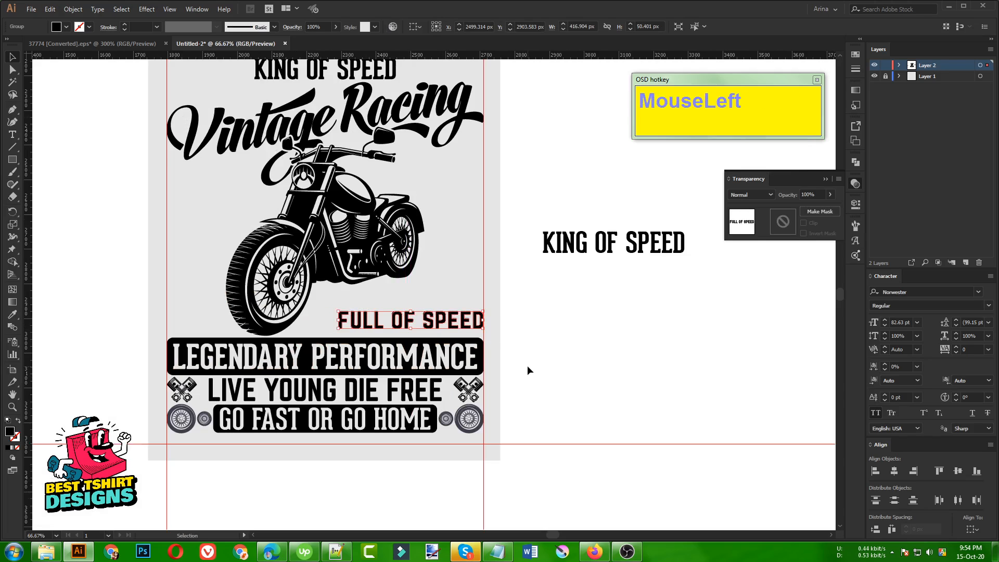
# Nudge FULL OF SPEED down toward the banner and enlarge it proportionally leftward to reach the front wheel.
pyautogui.press('Down')
pyautogui.press('Down')
pyautogui.press('Down')
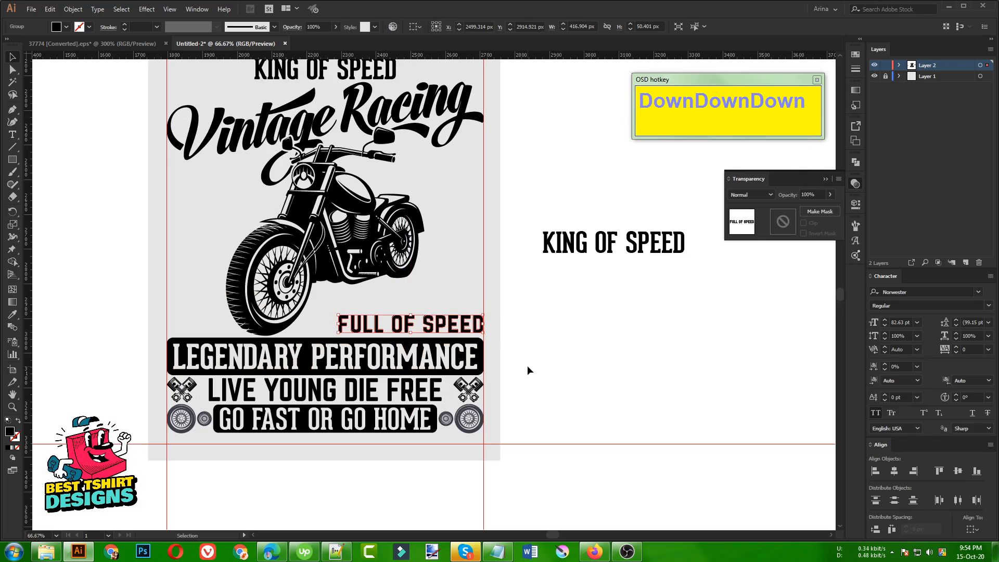
pyautogui.moveTo(337, 318); pyautogui.dragTo(305, 312)
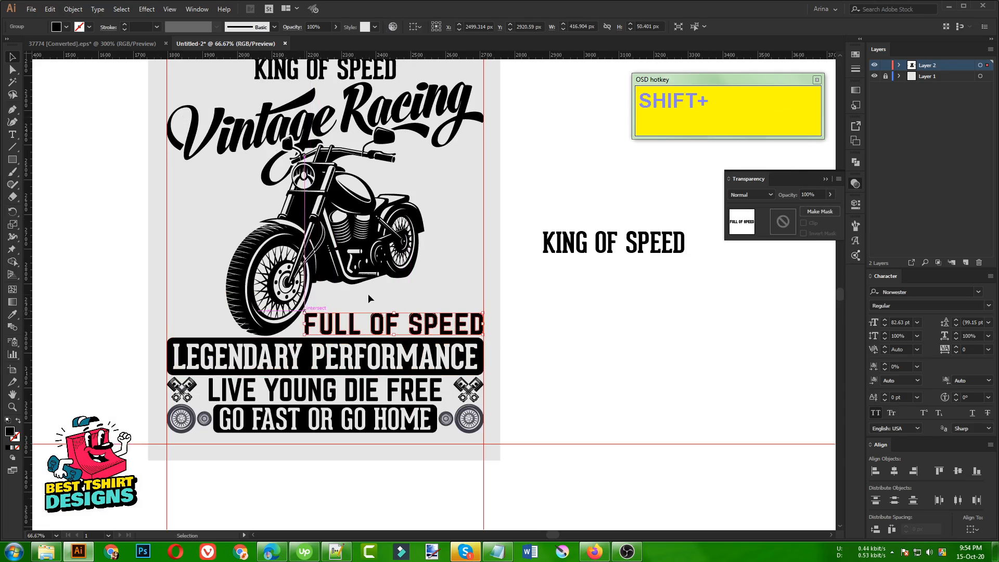
# Examine the spacing and right-hand alignment of FULL OF SPEED, and the overall poster layout.
pyautogui.click(408, 297)
pyautogui.scroll(3, 429, 326)
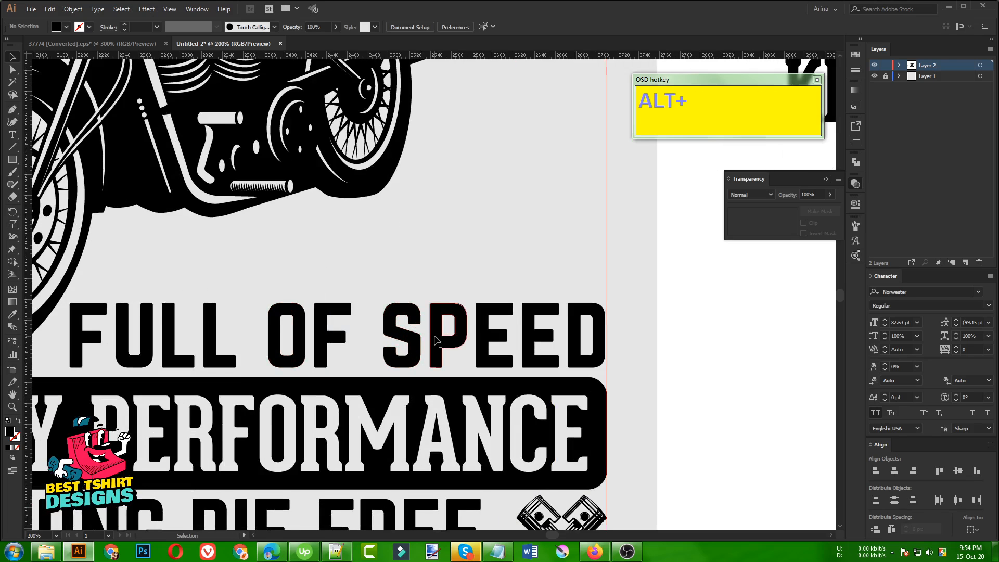
pyautogui.scroll(-3, 437, 341)
pyautogui.click(455, 276)
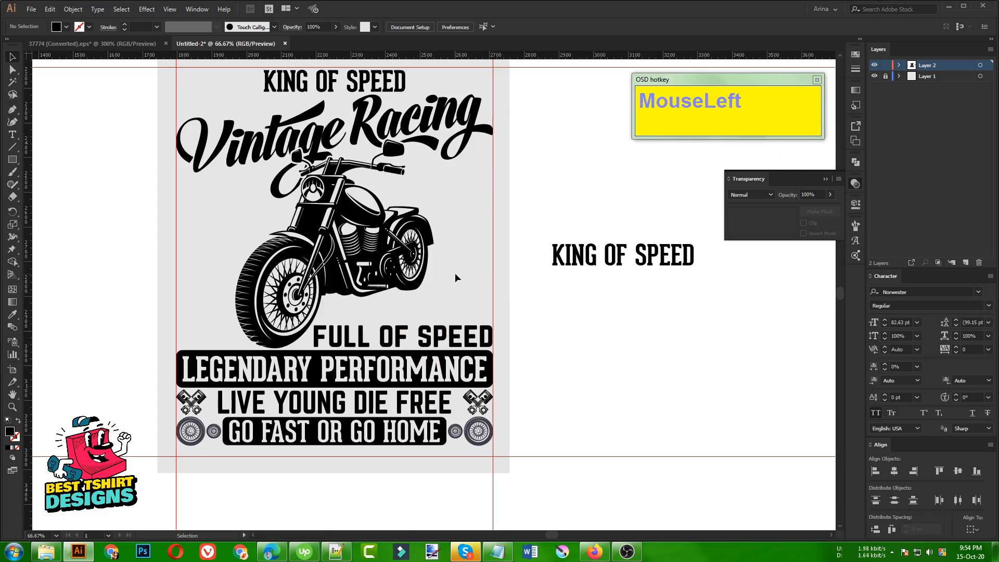
pyautogui.scroll(-2, 454, 278)
pyautogui.scroll(-1, 455, 277)
pyautogui.scroll(3, 454, 277)
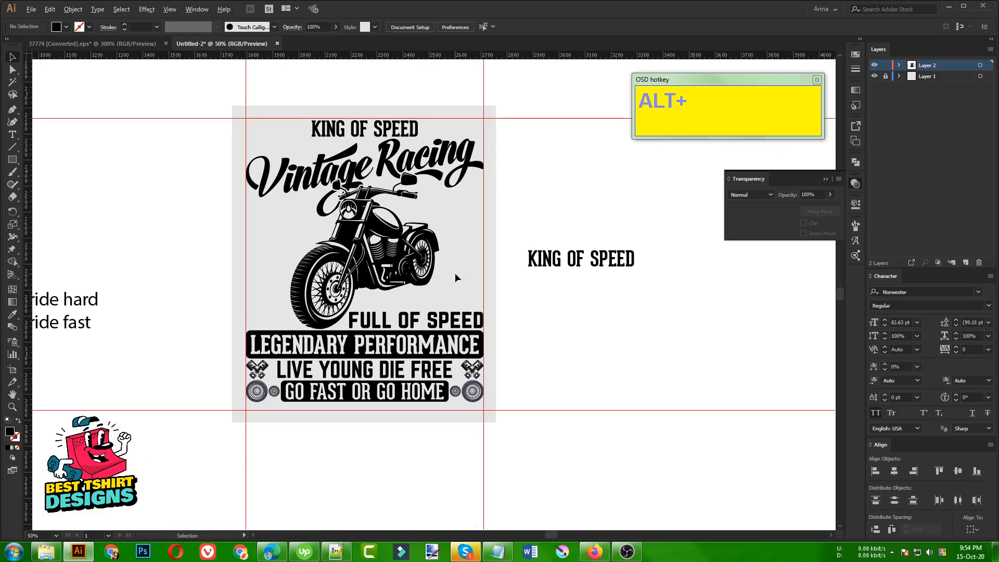
pyautogui.scroll(-2, 457, 274)
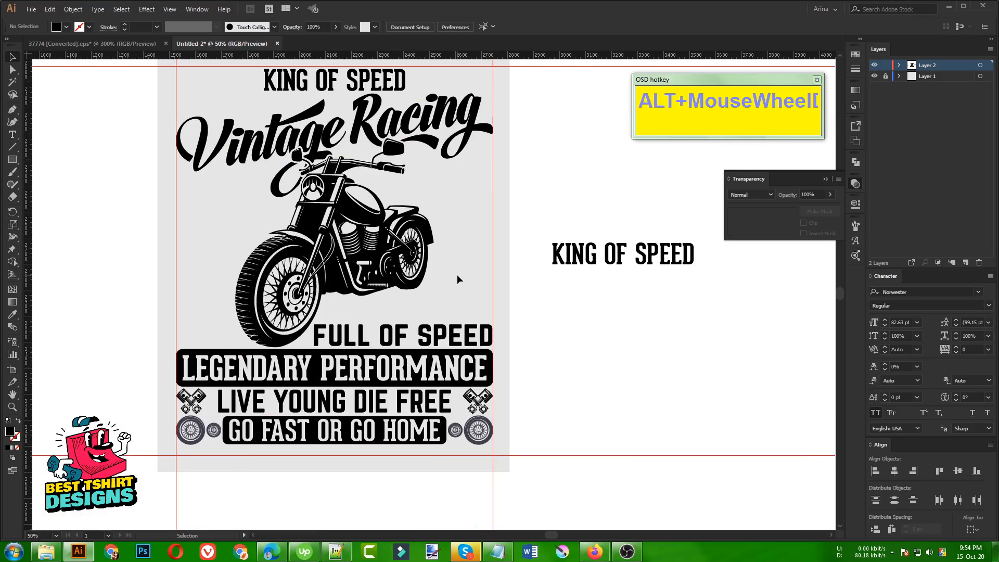
pyautogui.click(241, 297)
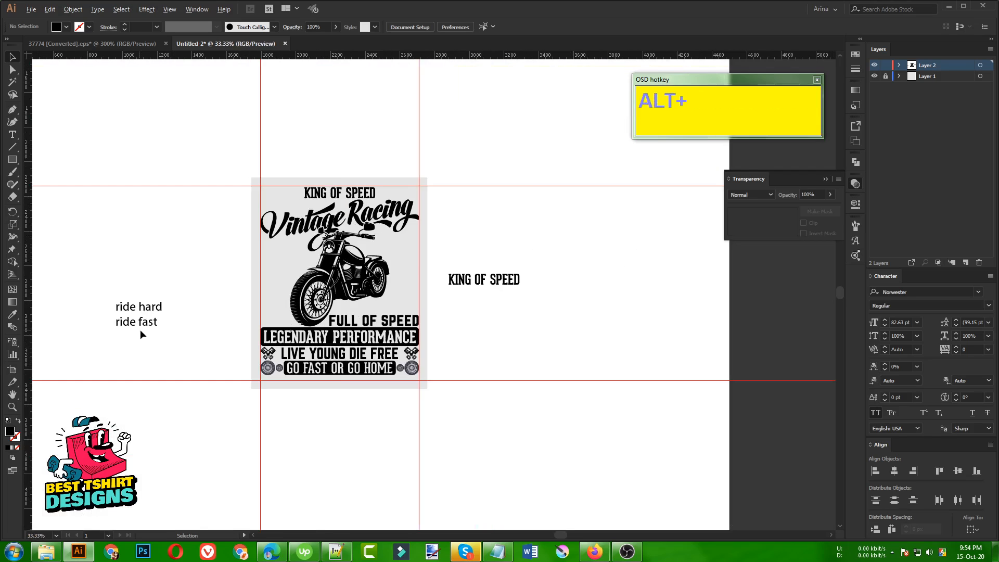
# Move the loose "ride hard" and "ride fast" texts closer to the poster, spaced apart from each other.
pyautogui.scroll(1, 134, 329)
pyautogui.moveTo(143, 299); pyautogui.dragTo(233, 287)
pyautogui.moveTo(165, 319); pyautogui.dragTo(220, 319)
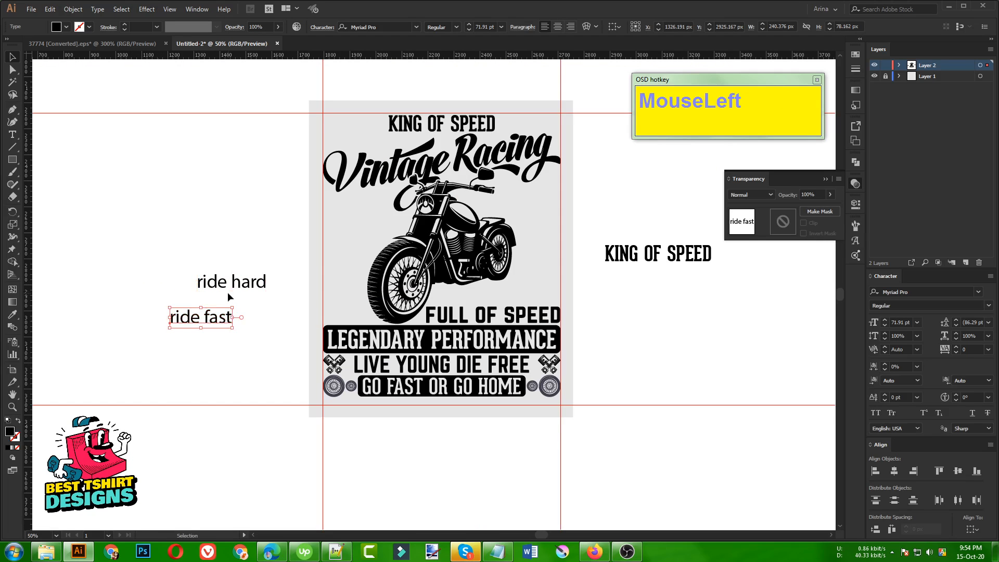
# Split "ride hard" into two text objects and stack "ride" above "hard" in the empty area left of the motorcycle.
pyautogui.doubleClick(234, 281)
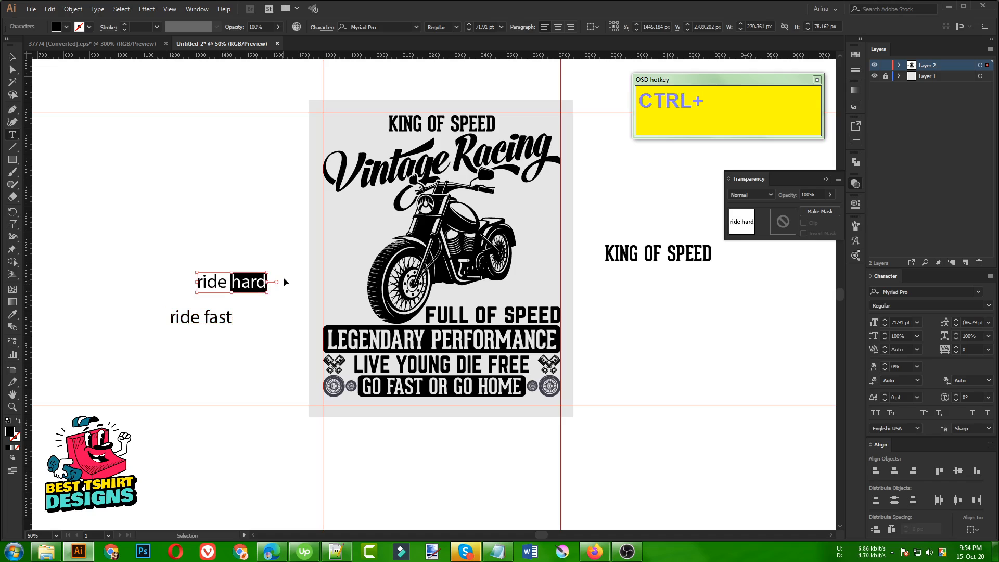
pyautogui.hotkey('ctrl', 'x')
pyautogui.press('BackSpace')
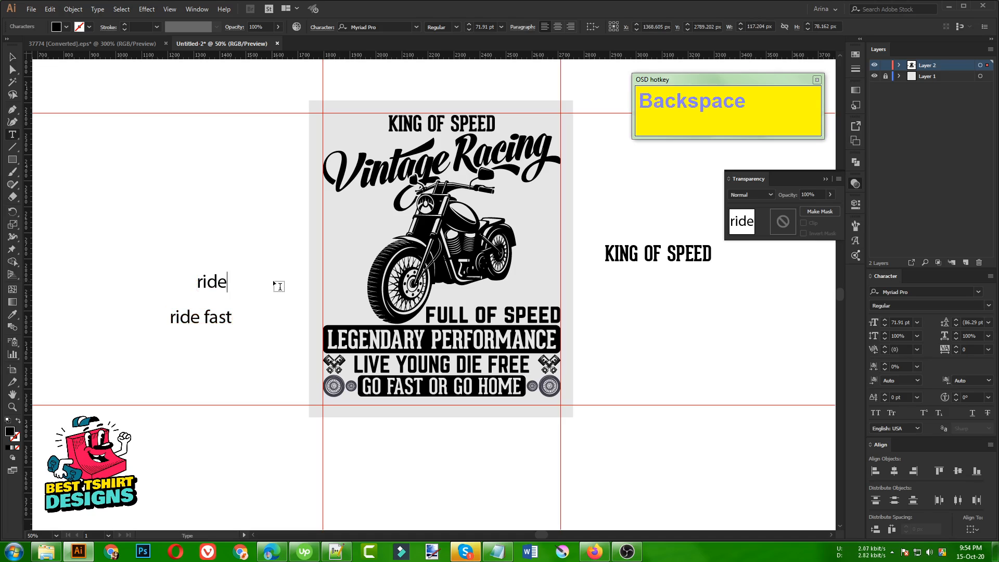
pyautogui.click(11, 58)
pyautogui.hotkey('ctrl', 'v')
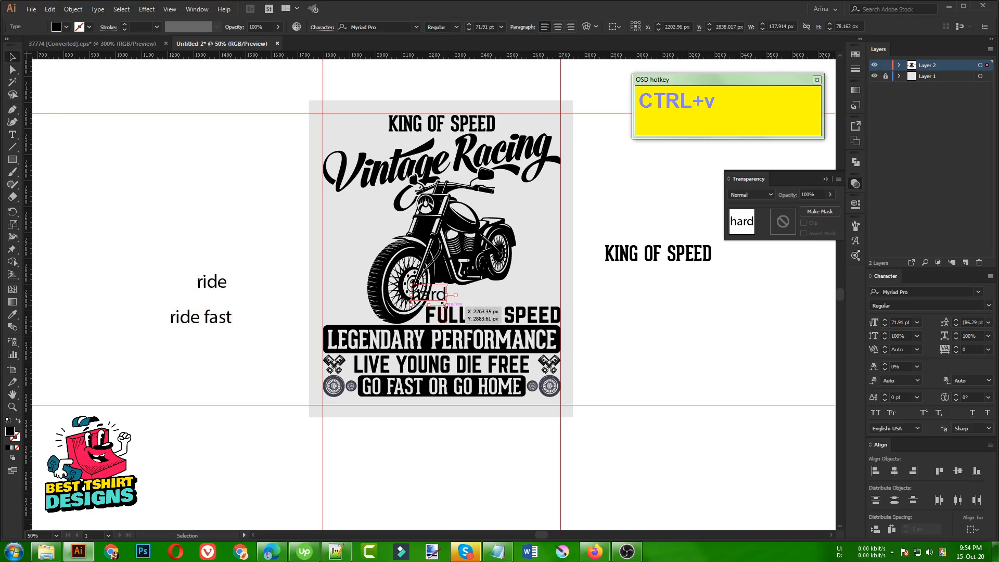
pyautogui.moveTo(445, 304); pyautogui.dragTo(362, 234)
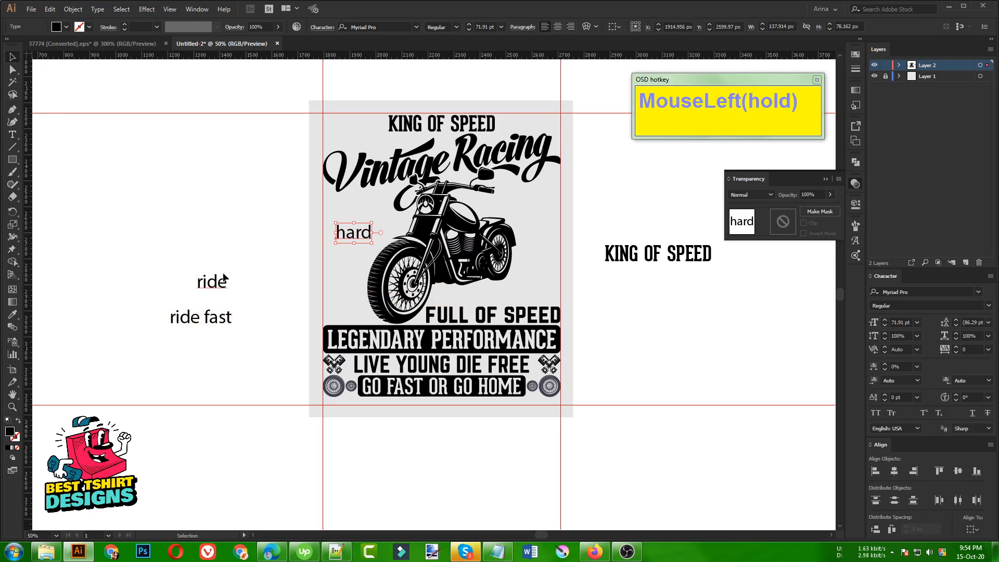
pyautogui.moveTo(225, 278); pyautogui.dragTo(361, 217)
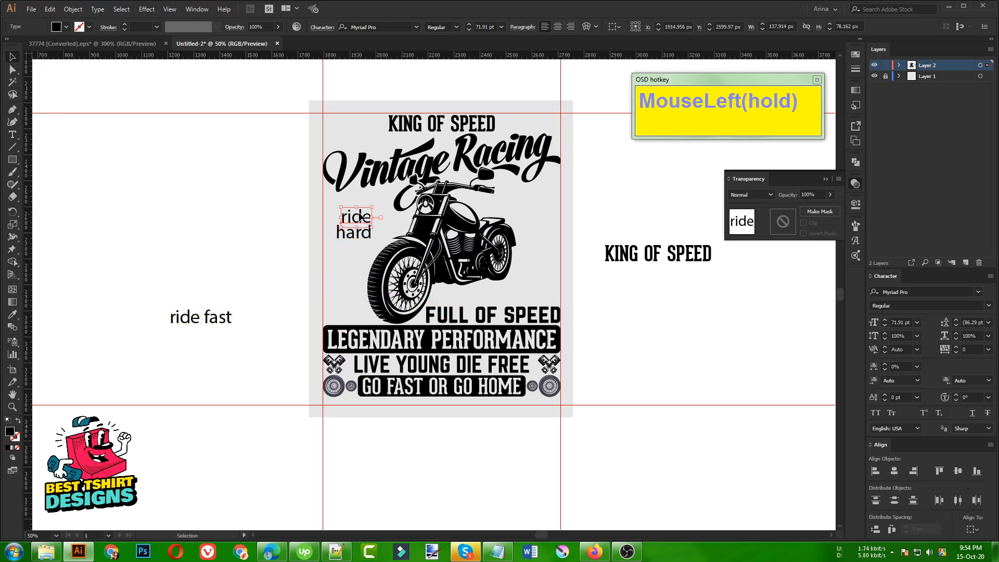
# Copy the Geared Slab Bold 82.63 pt style from the spare KING OF SPEED text onto both "ride" and "hard".
pyautogui.keyDown('shift'); pyautogui.click(351, 236); pyautogui.keyUp('shift')
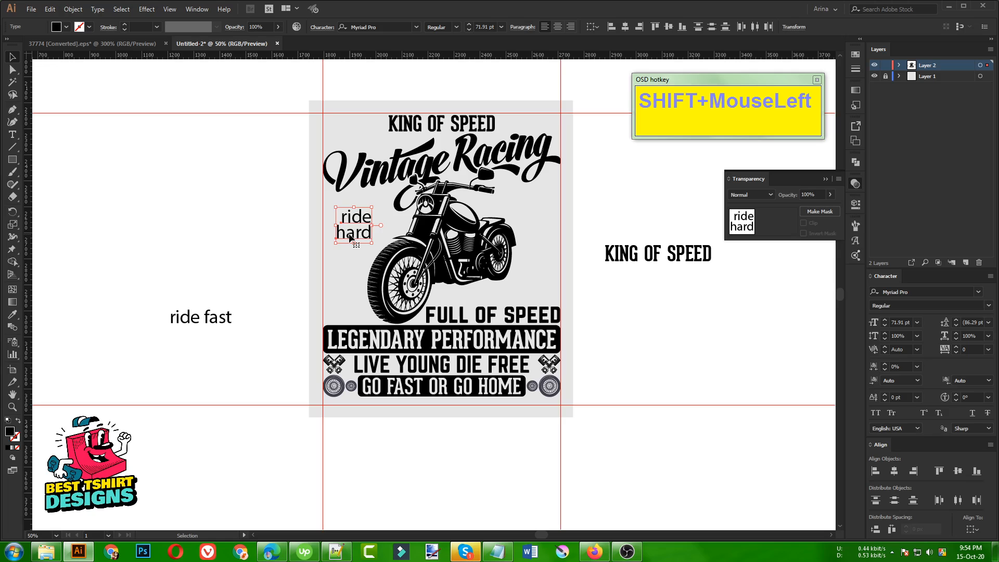
pyautogui.press('i')
pyautogui.click(661, 253)
pyautogui.press('v')
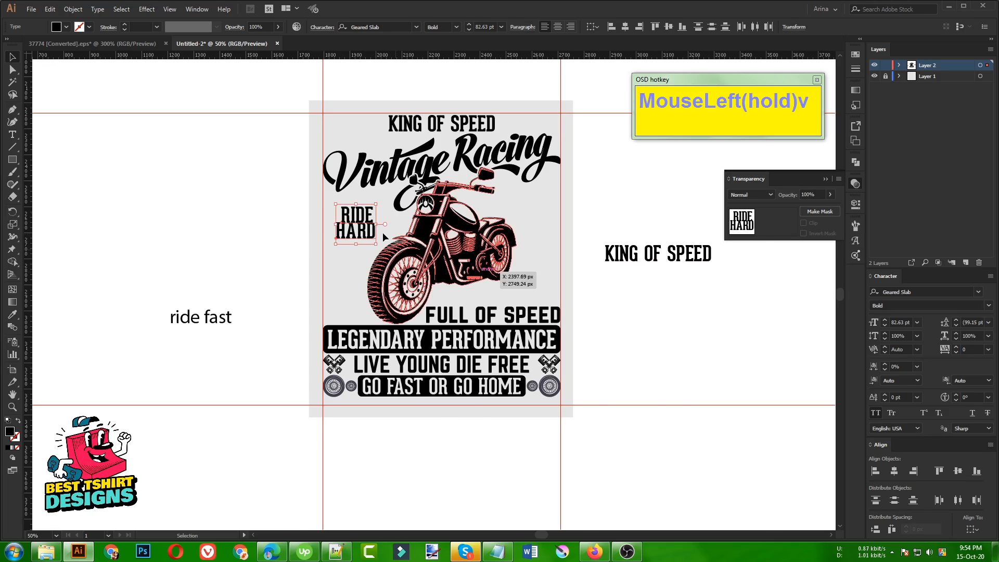
# Centre RIDE and HARD horizontally on each other and convert both words to outlines.
pyautogui.scroll(2, 379, 220)
pyautogui.scroll(1, 379, 220)
pyautogui.moveTo(346, 255); pyautogui.dragTo(348, 262)
pyautogui.keyDown('shift'); pyautogui.click(334, 221); pyautogui.keyUp('shift')
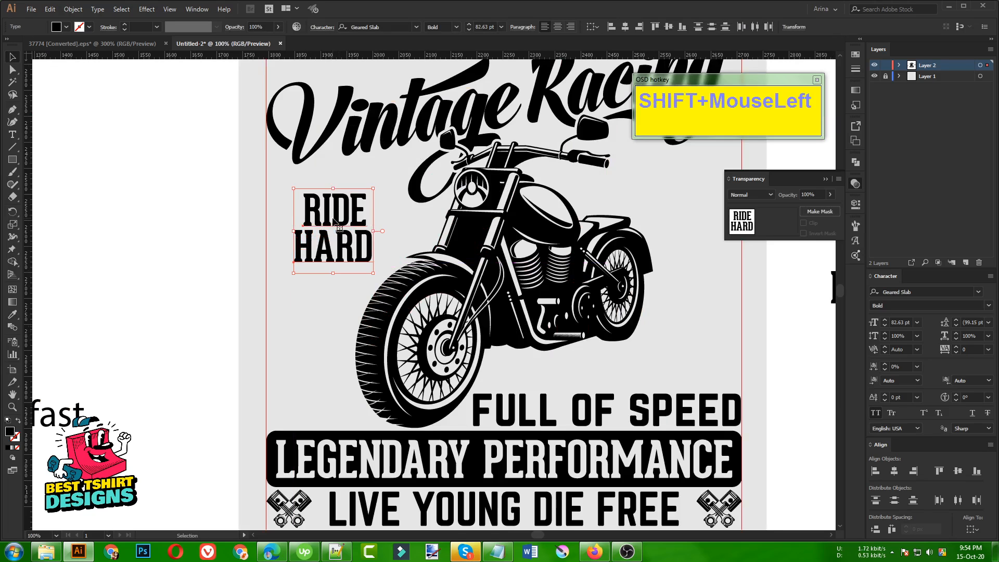
pyautogui.click(626, 28)
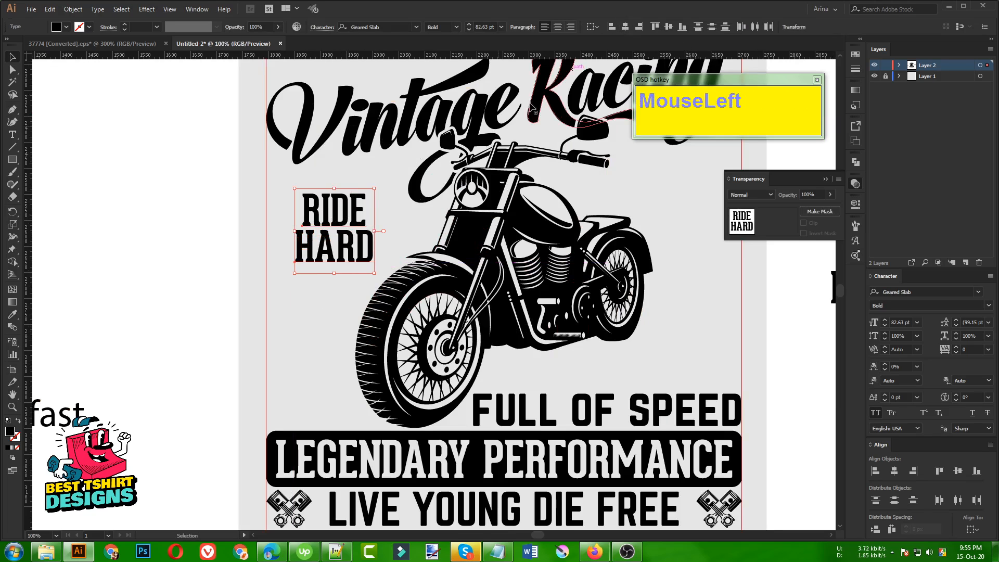
pyautogui.rightClick(342, 214)
pyautogui.click(360, 287)
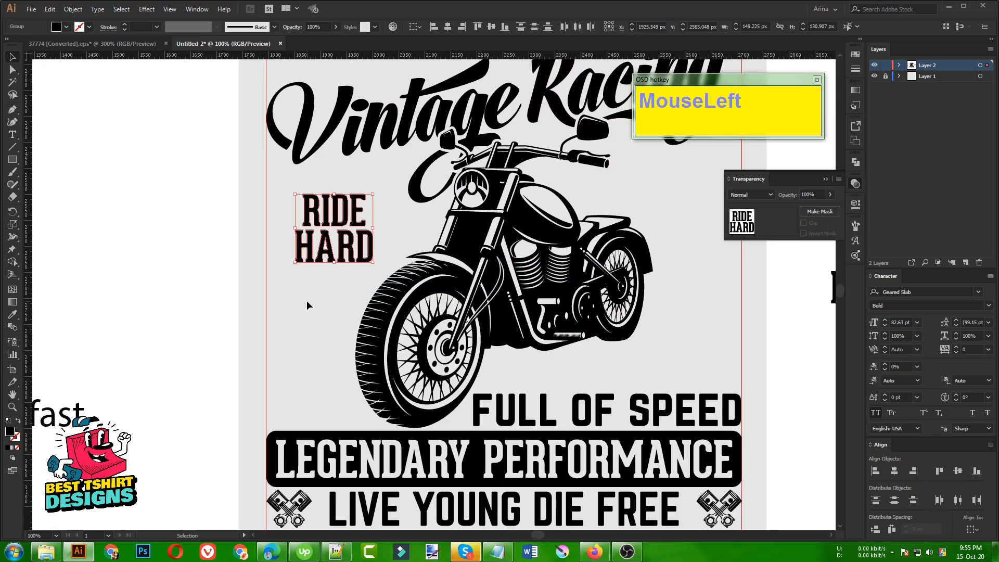
# Draw a black circle about 230 px wide centred over the RIDE HARD lettering.
pyautogui.click(74, 187)
pyautogui.moveTo(12, 160); pyautogui.dragTo(52, 184)
pyautogui.moveTo(333, 229); pyautogui.dragTo(391, 266)
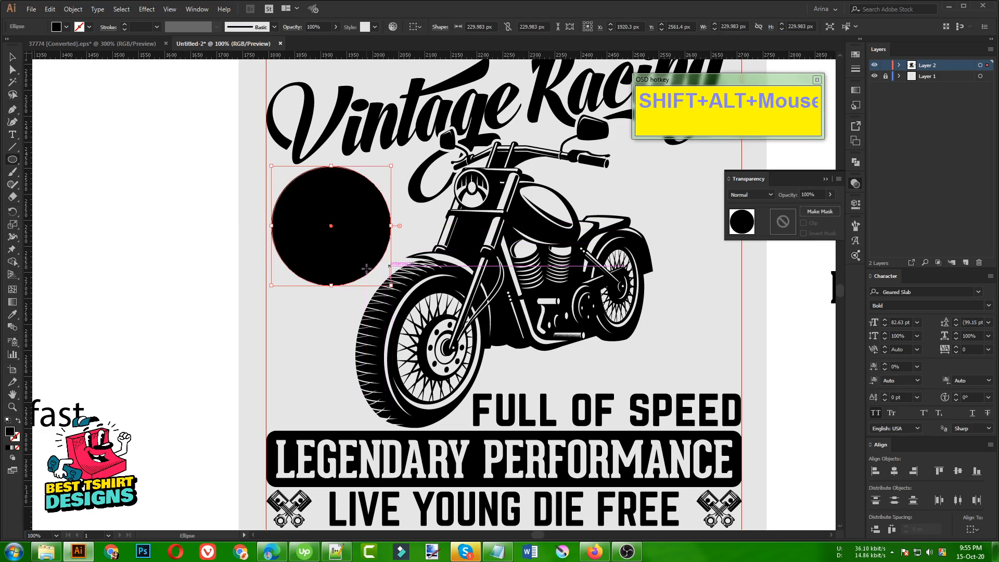
pyautogui.press('v')
# Create a 10 px outward offset path around the black circle.
pyautogui.click(315, 202)
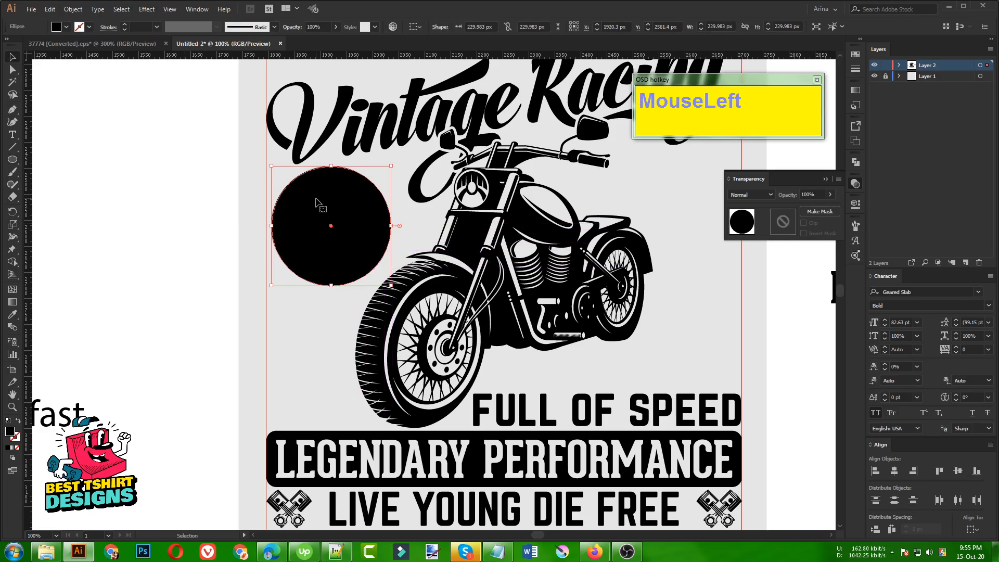
pyautogui.click(73, 9)
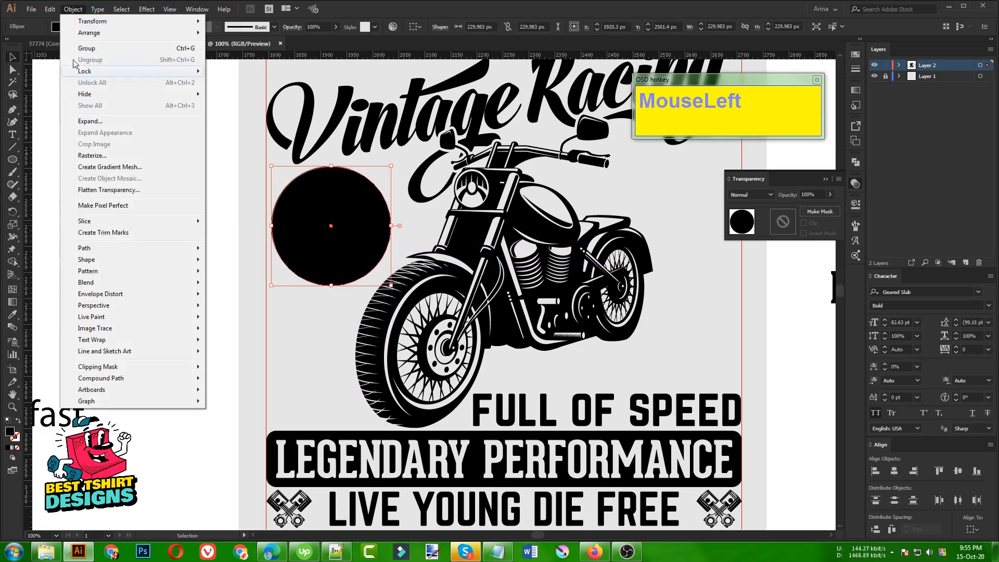
pyautogui.moveTo(114, 246)
pyautogui.click(237, 287)
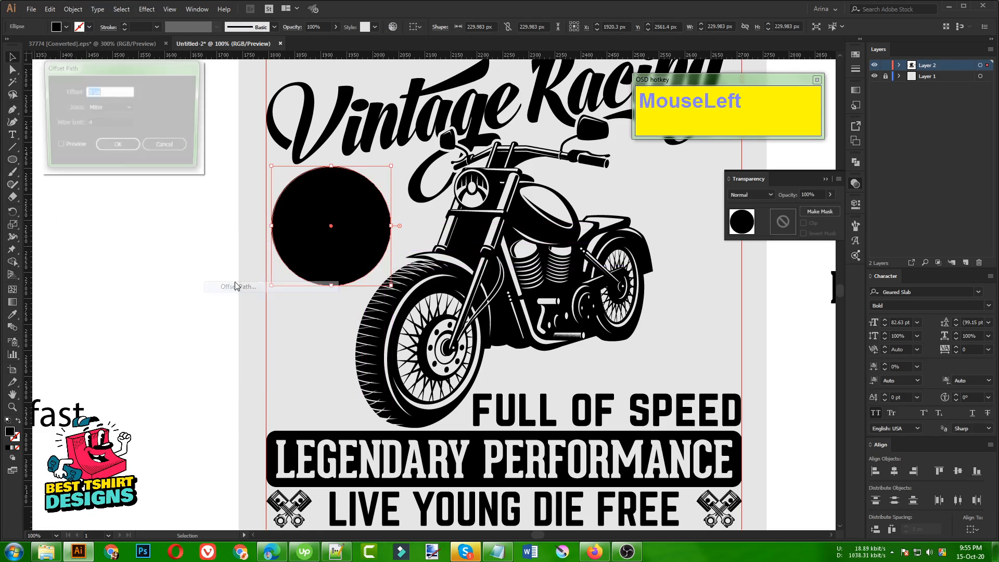
pyautogui.click(73, 148)
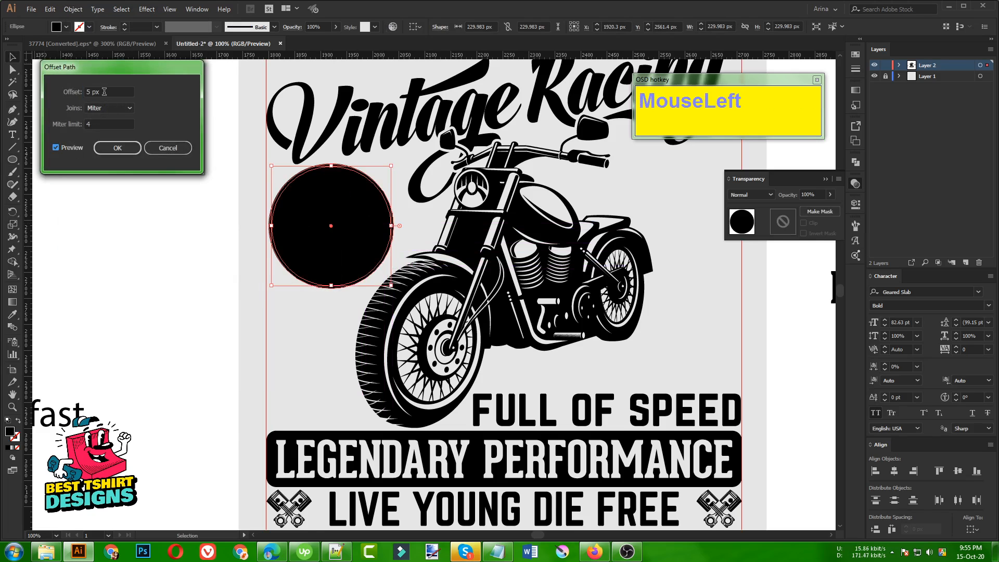
pyautogui.scroll(1, 104, 92)
pyautogui.click(111, 149)
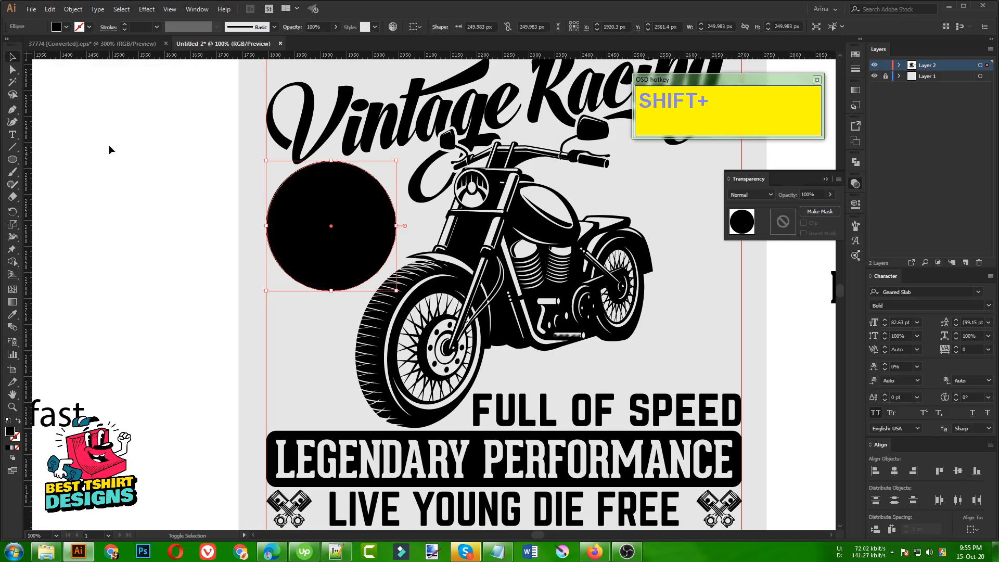
# Turn the offset circle into an unfilled black ring with an 8 pt stroke and expand its fill and stroke.
pyautogui.hotkey('shift', 'x')
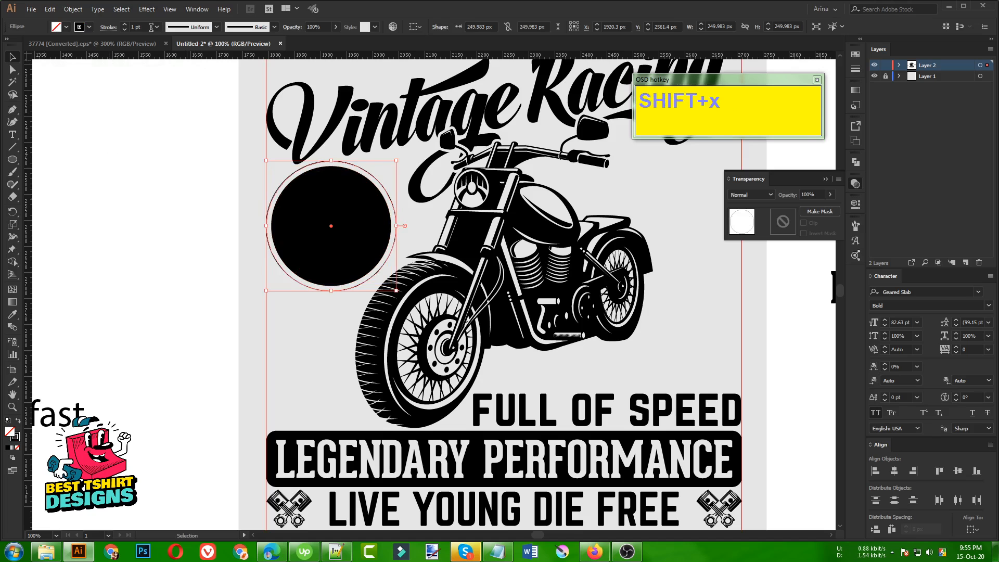
pyautogui.scroll(7, 151, 27)
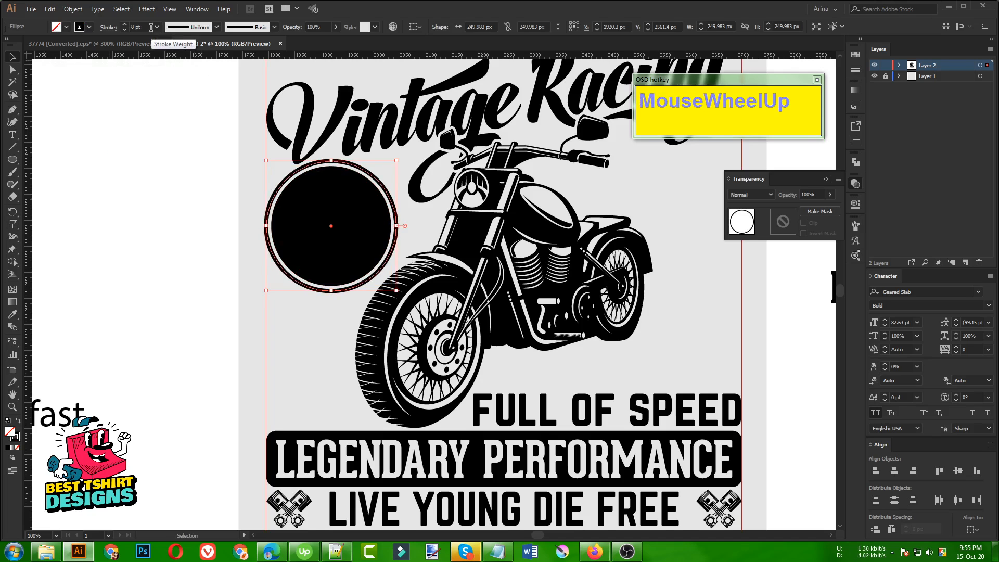
pyautogui.click(71, 10)
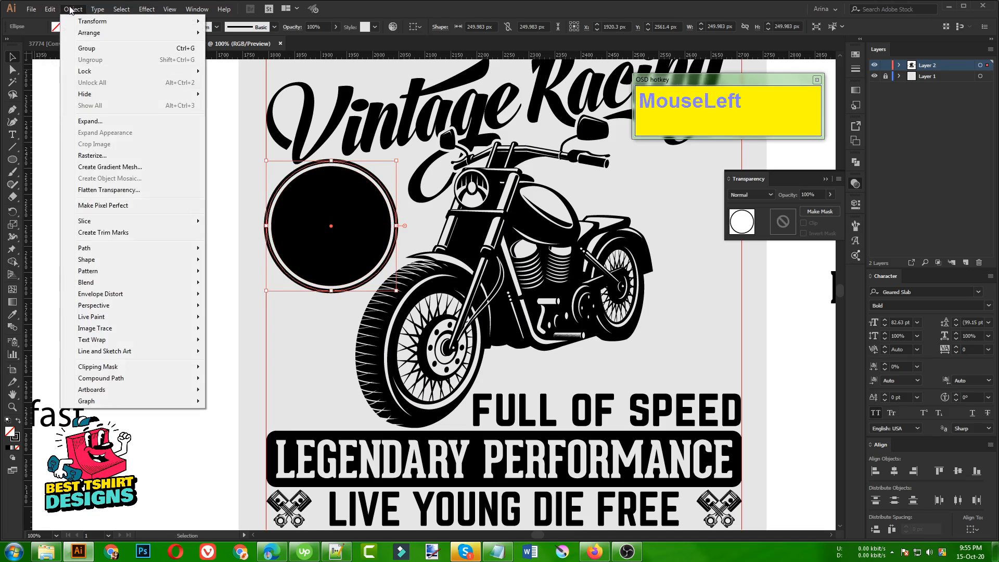
pyautogui.click(92, 121)
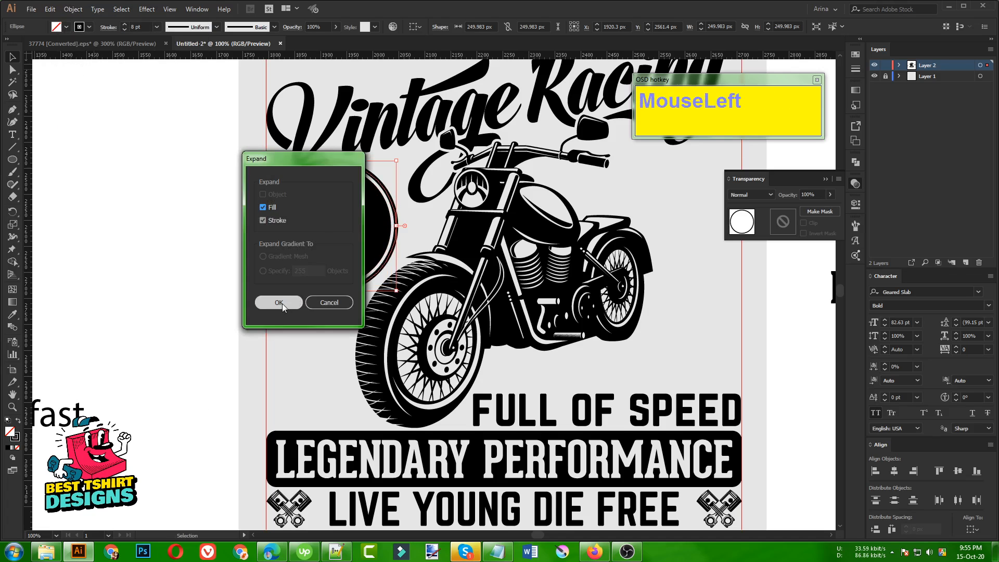
pyautogui.click(279, 303)
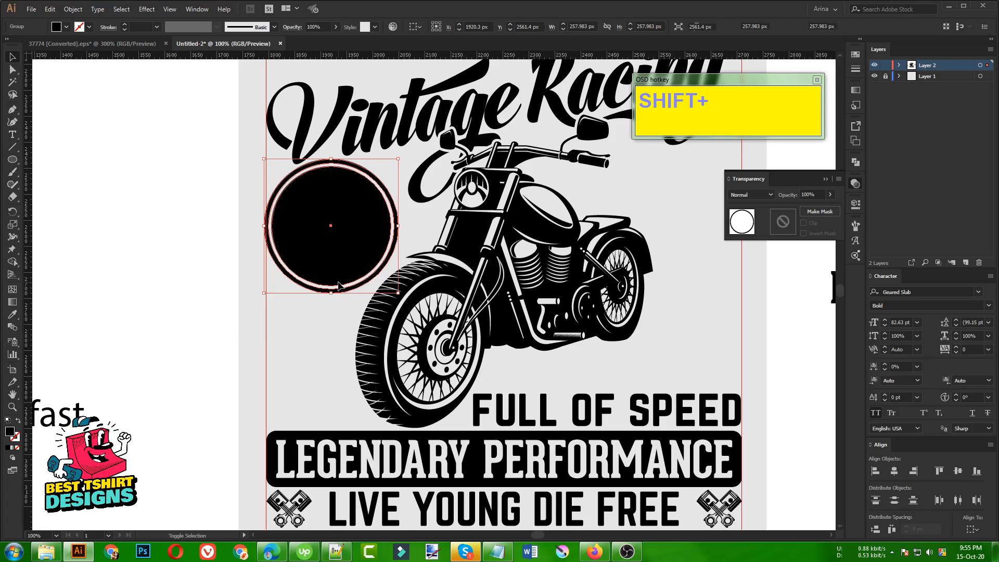
# Send the circle and ring behind the RIDE HARD lettering and shrink them together to about 194 px wide.
pyautogui.hotkey('ctrl', 'x')
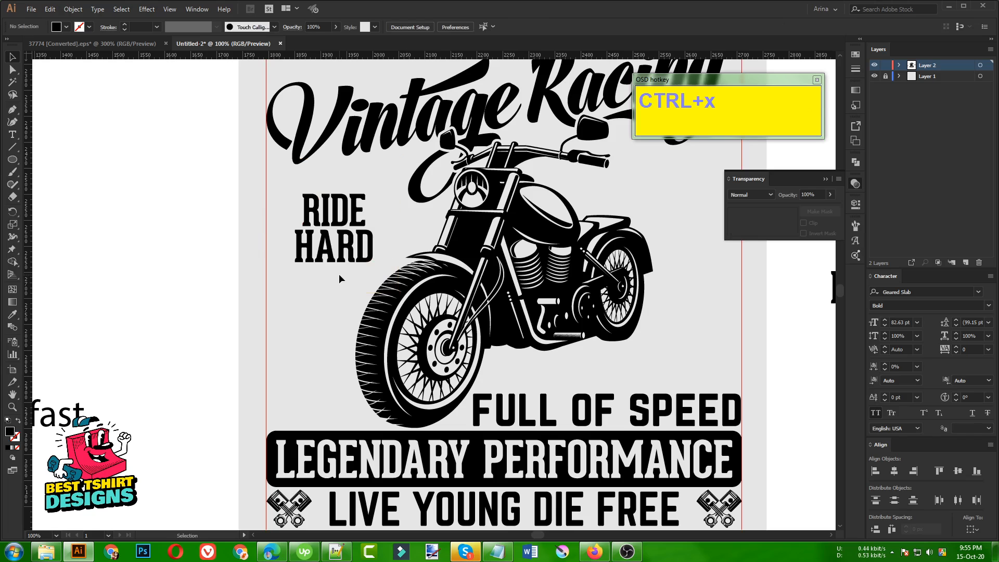
pyautogui.hotkey('ctrl', 'b')
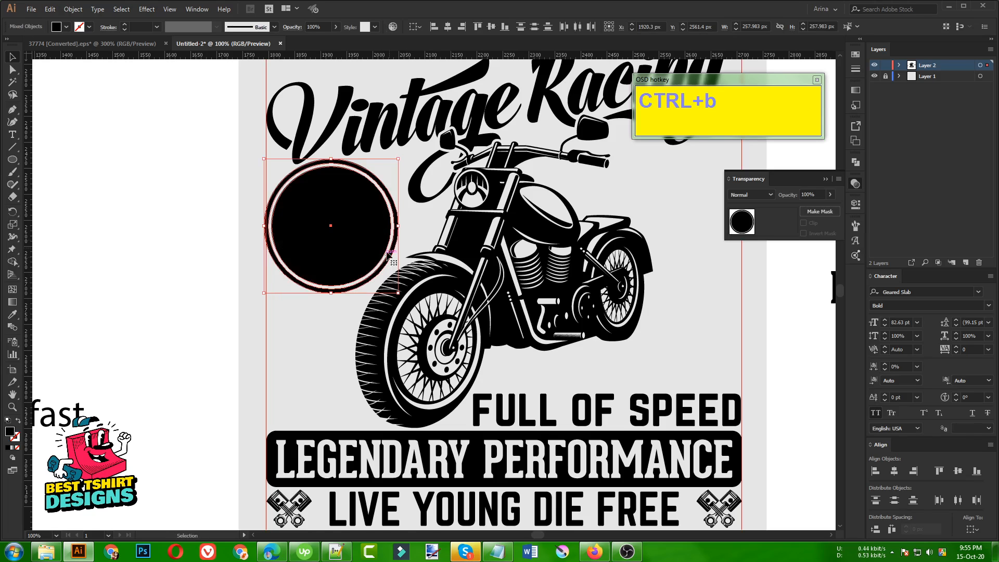
pyautogui.moveTo(399, 229)
pyautogui.mouseDown()
pyautogui.moveTo(412, 229)
pyautogui.moveTo(379, 231)
pyautogui.mouseUp()
# Move the circle, ring and RIDE HARD lettering off the poster to its left, with the lettering laid over the circle.
pyautogui.moveTo(319, 238); pyautogui.dragTo(128, 270)
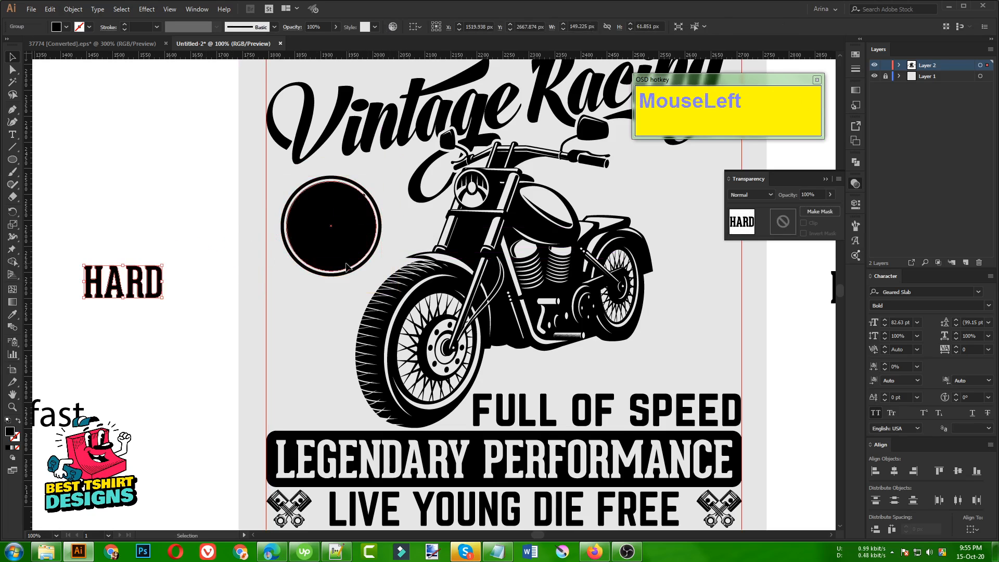
pyautogui.moveTo(346, 275); pyautogui.dragTo(197, 370)
pyautogui.hotkey('ctrl', 'z')
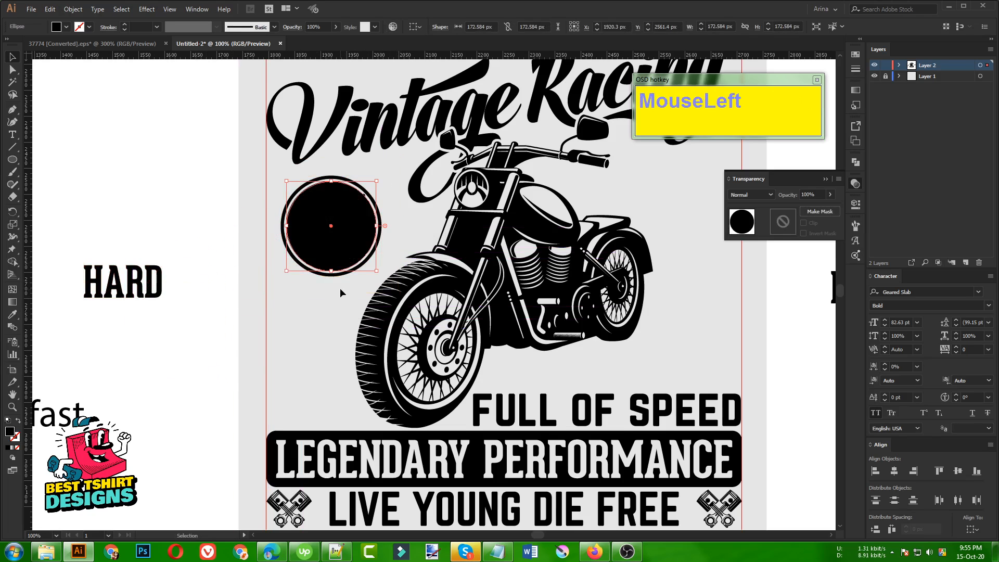
pyautogui.moveTo(323, 266); pyautogui.dragTo(161, 402)
pyautogui.moveTo(337, 230); pyautogui.dragTo(130, 261)
pyautogui.moveTo(134, 206); pyautogui.dragTo(192, 370)
# Scale the RIDE HARD lettering to about 122 px wide and centre it inside the circle.
pyautogui.scroll(2, 188, 370)
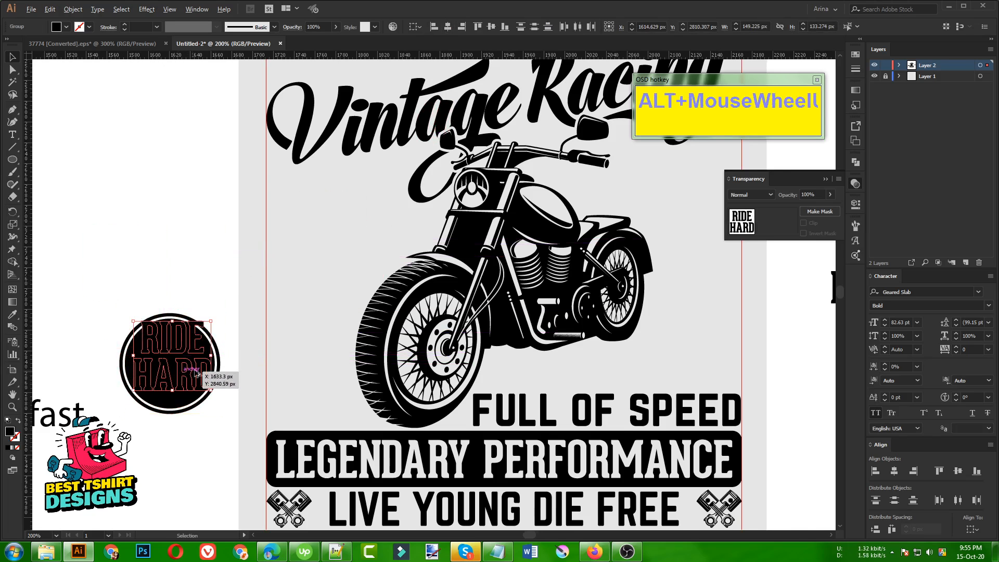
pyautogui.moveTo(242, 341); pyautogui.dragTo(222, 348)
pyautogui.moveTo(183, 368); pyautogui.dragTo(177, 385)
pyautogui.moveTo(215, 357); pyautogui.dragTo(219, 357)
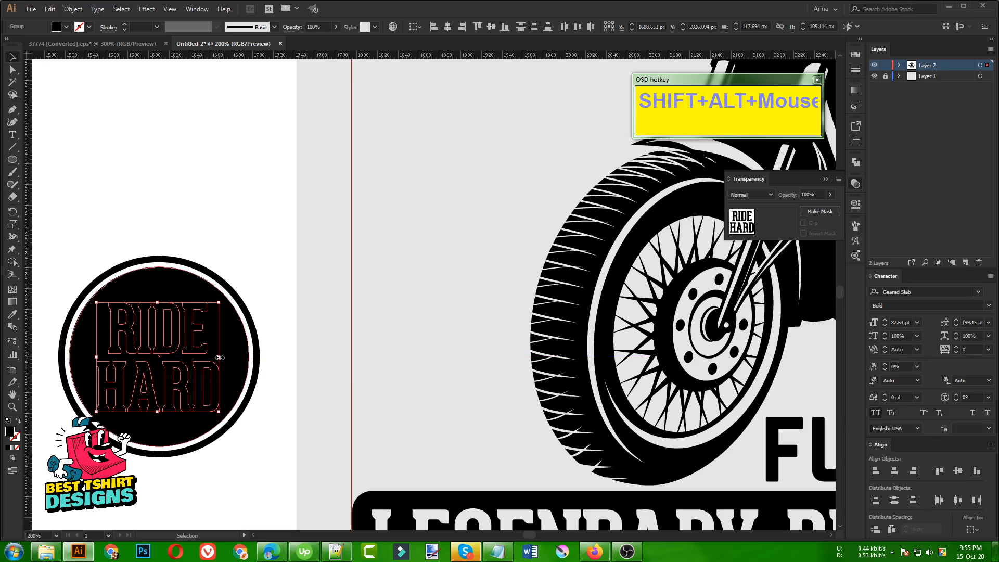
pyautogui.press('Up')
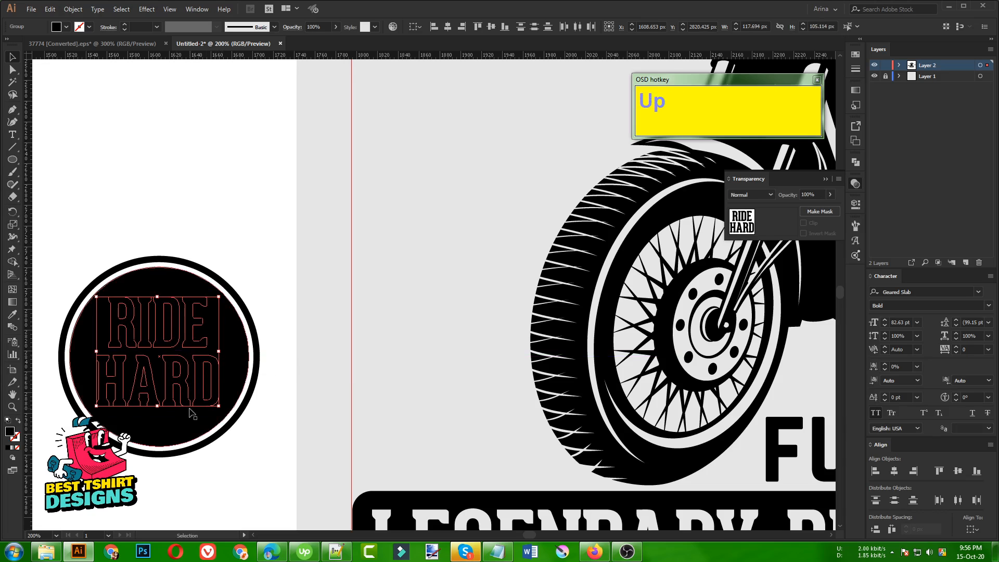
pyautogui.moveTo(221, 408); pyautogui.dragTo(225, 412)
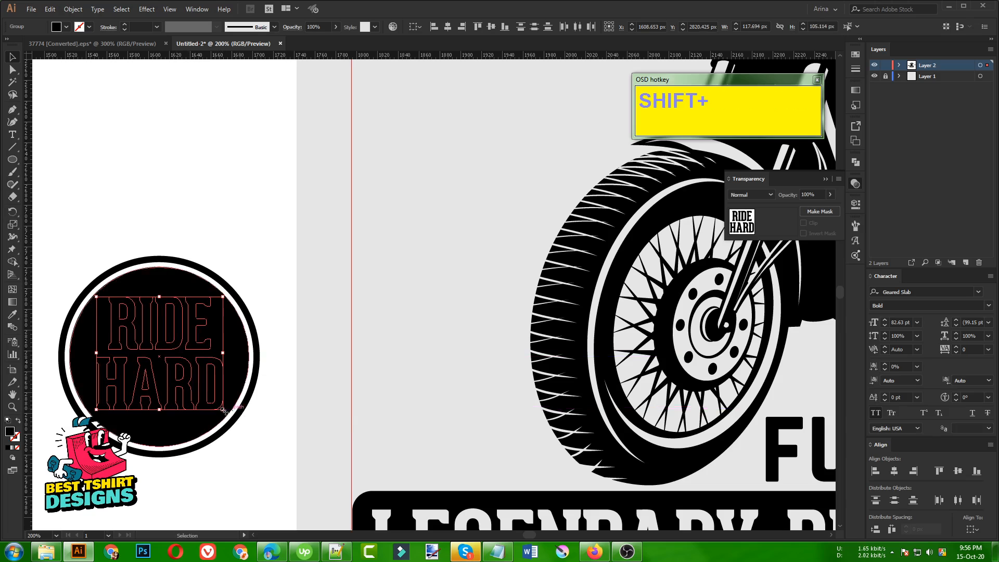
# Try to cut the lettering out of the badge with the Pathfinder Minus Front operation.
pyautogui.moveTo(266, 440); pyautogui.dragTo(85, 229)
pyautogui.click(855, 162)
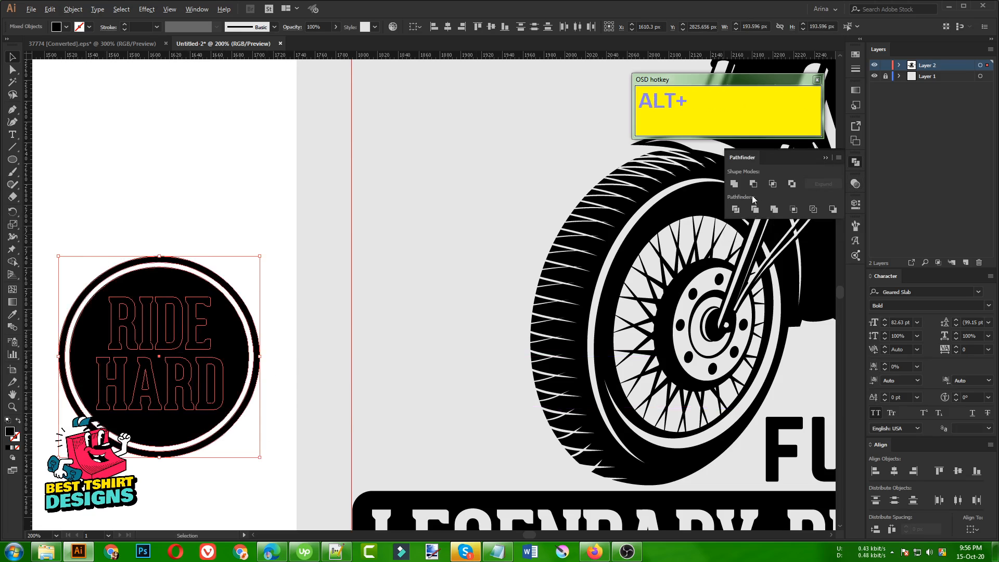
pyautogui.keyDown('alt'); pyautogui.click(753, 184); pyautogui.keyUp('alt')
pyautogui.hotkey('ctrl', 'z')
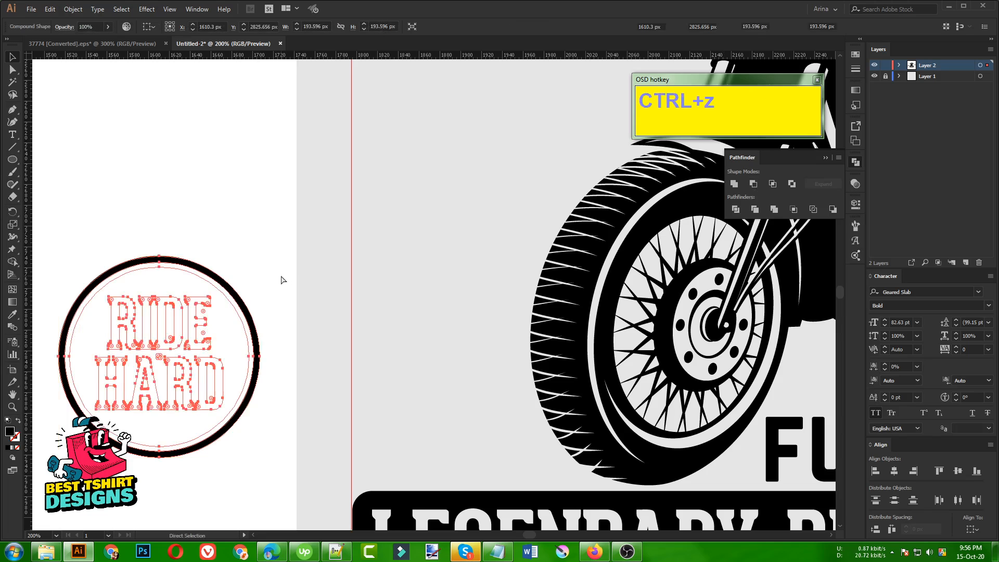
pyautogui.click(285, 231)
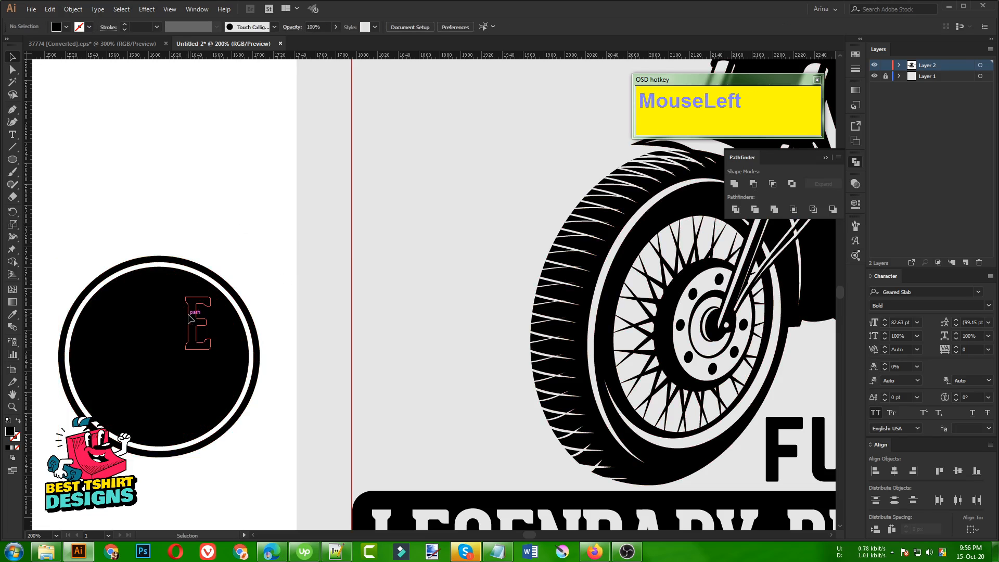
# Cut the RIDE HARD lettering to the clipboard and group the circle with its ring.
pyautogui.click(189, 315)
pyautogui.keyDown('shift'); pyautogui.click(184, 385); pyautogui.keyUp('shift')
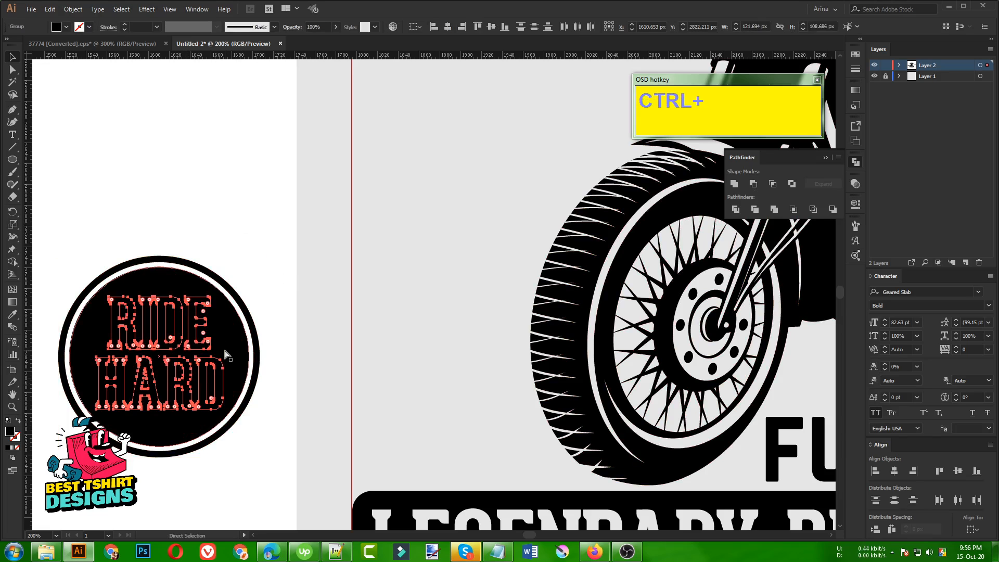
pyautogui.hotkey('ctrl', 'x')
pyautogui.moveTo(251, 274); pyautogui.dragTo(104, 418)
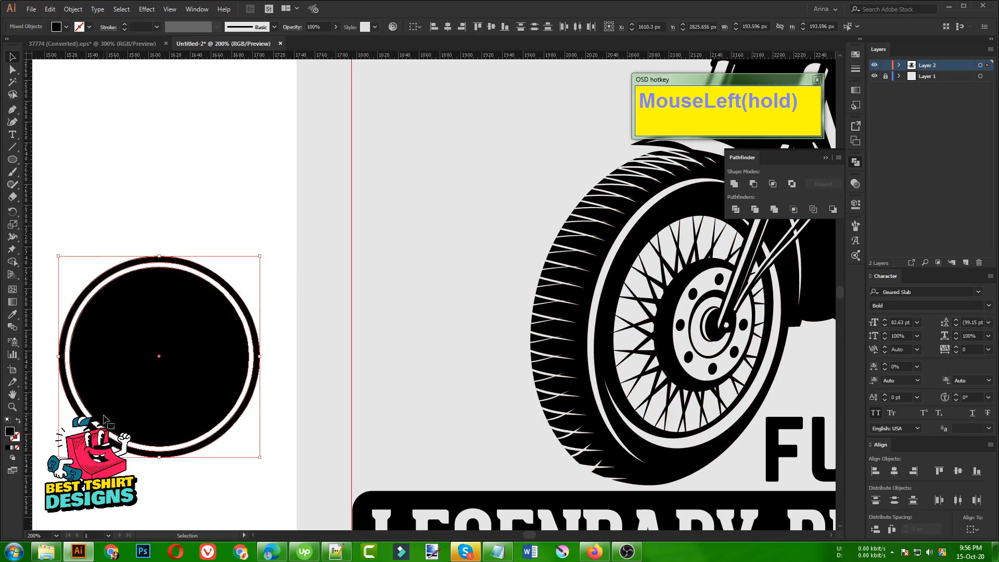
pyautogui.hotkey('ctrl', 'g')
# Add an opacity mask to the badge group, paste the RIDE HARD lettering in place inside it, and return to the artwork.
pyautogui.click(854, 185)
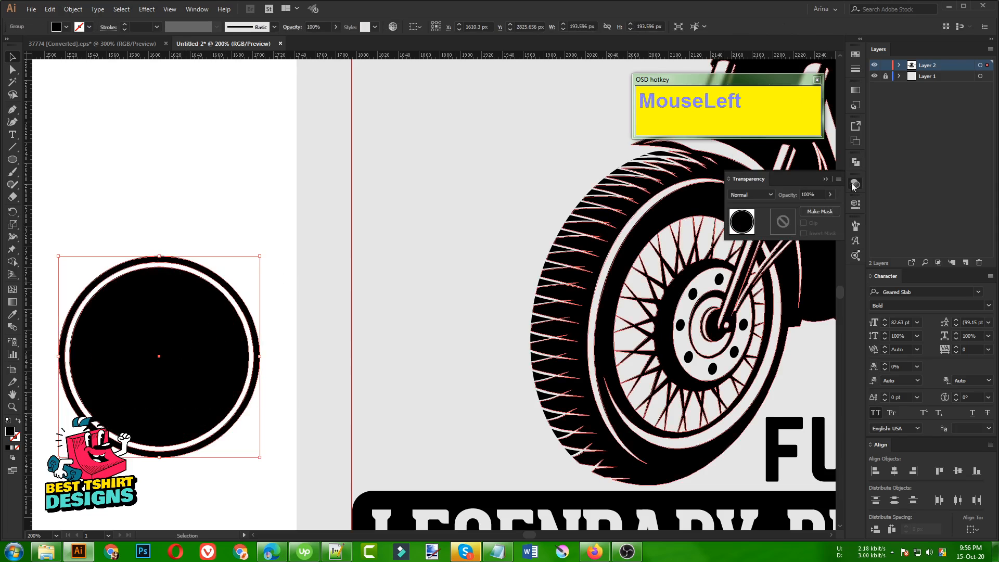
pyautogui.click(783, 222)
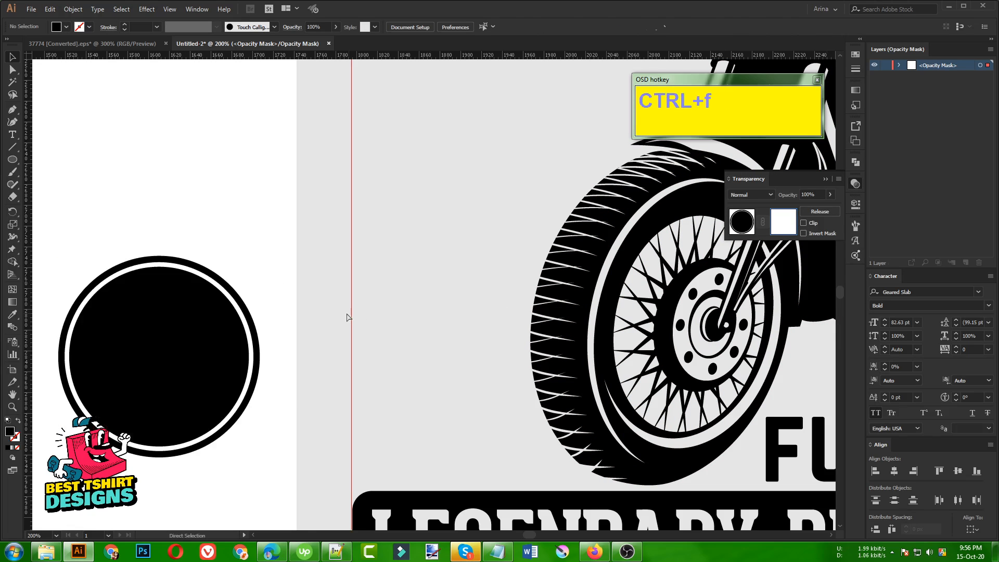
pyautogui.hotkey('ctrl', 'f')
pyautogui.click(310, 301)
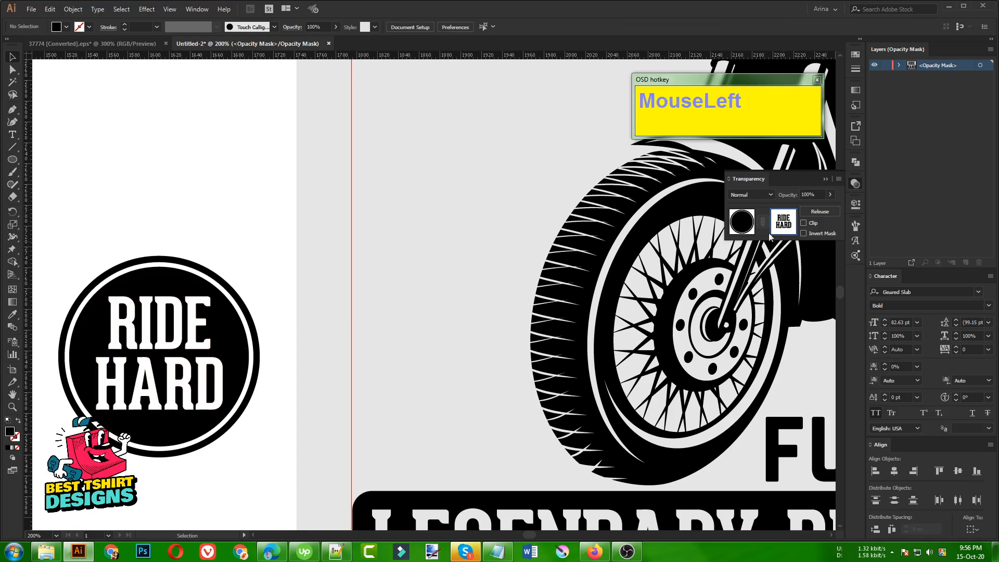
pyautogui.click(742, 222)
pyautogui.click(273, 230)
# Move the RIDE HARD badge onto the poster left of the motorcycle and place a duplicate against the right-hand guide.
pyautogui.scroll(-3, 245, 307)
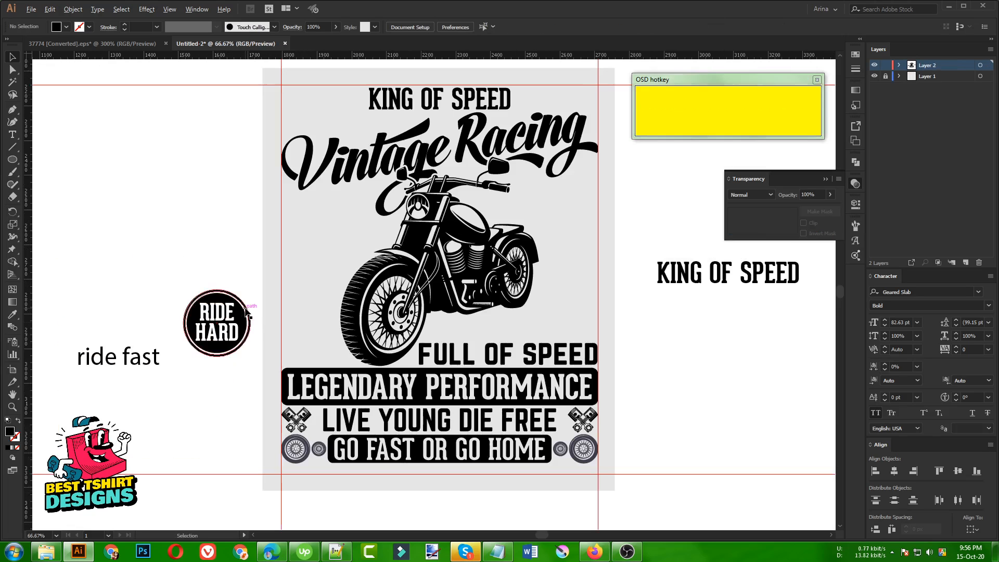
pyautogui.moveTo(248, 331); pyautogui.dragTo(357, 220)
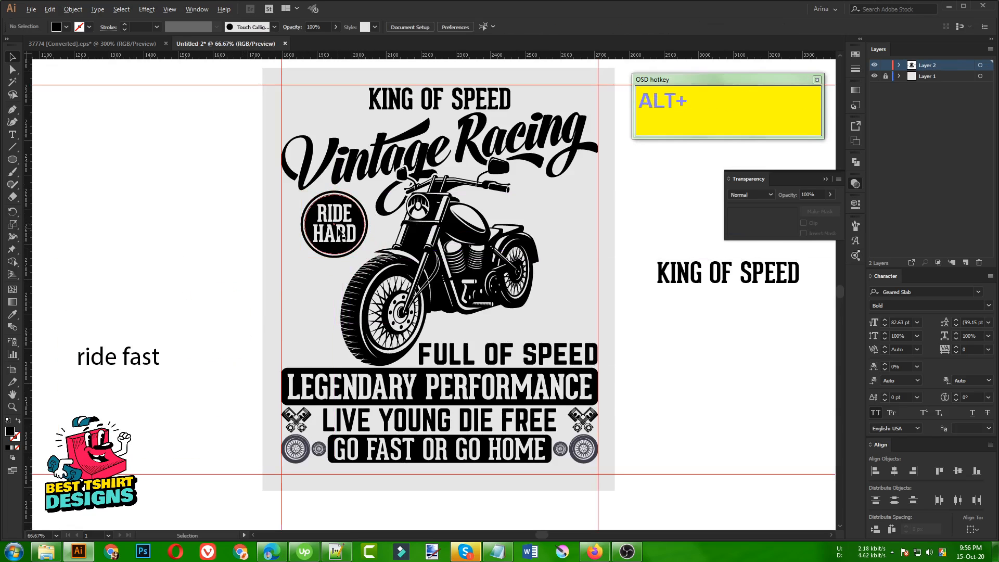
pyautogui.moveTo(337, 231); pyautogui.dragTo(555, 219)
pyautogui.scroll(2, 559, 220)
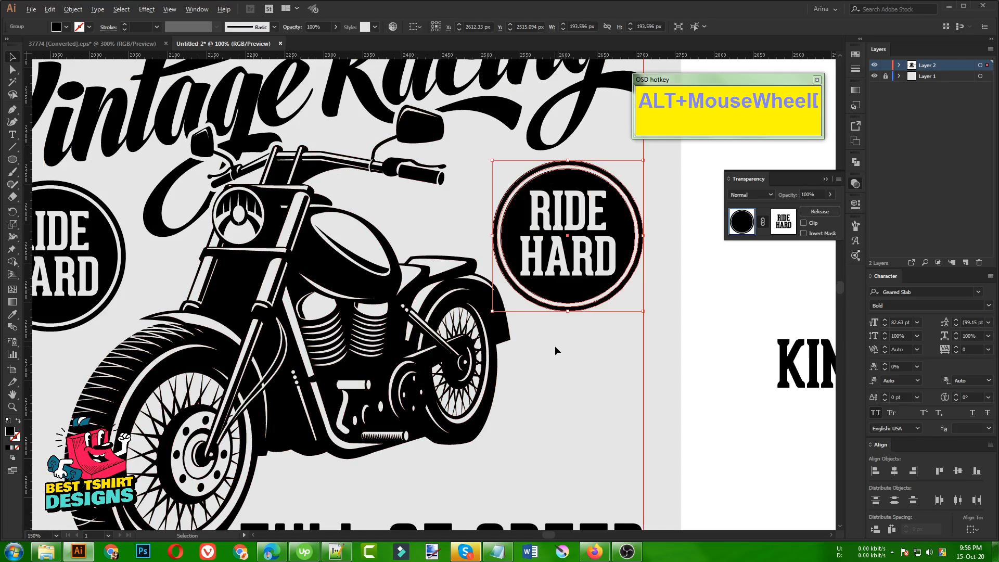
# Shrink the left RIDE HARD badge to about 183 px wide, keeping its edge on the left guide.
pyautogui.scroll(-1, 557, 345)
pyautogui.moveTo(245, 299)
pyautogui.mouseDown()
pyautogui.moveTo(216, 303)
pyautogui.moveTo(233, 286)
pyautogui.mouseUp()
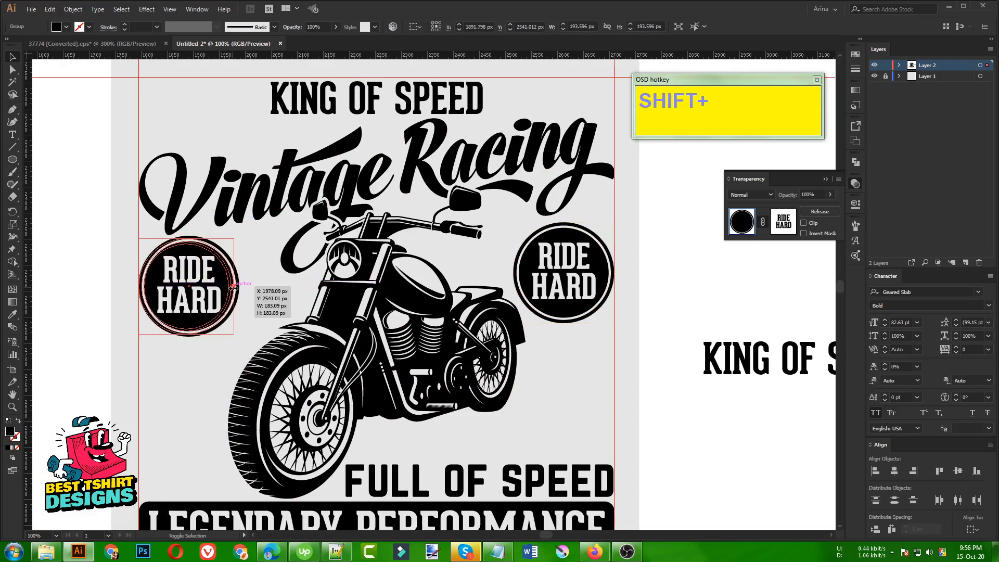
pyautogui.click(291, 293)
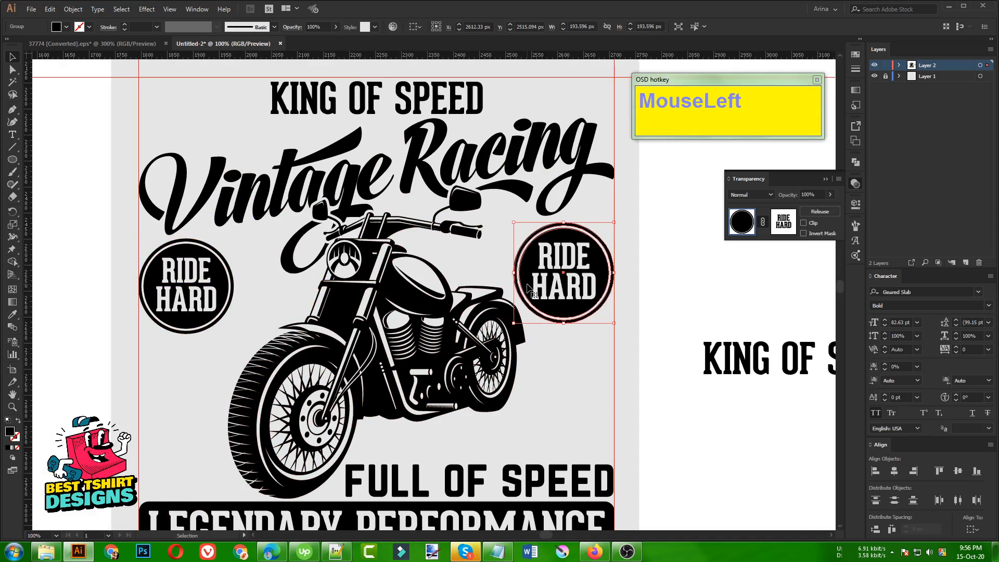
# Replace the larger RIDE HARD badge right of the motorcycle with a duplicate of the smaller left badge, set just inside the right guide.
pyautogui.press('Delete')
pyautogui.moveTo(205, 286); pyautogui.dragTo(558, 272)
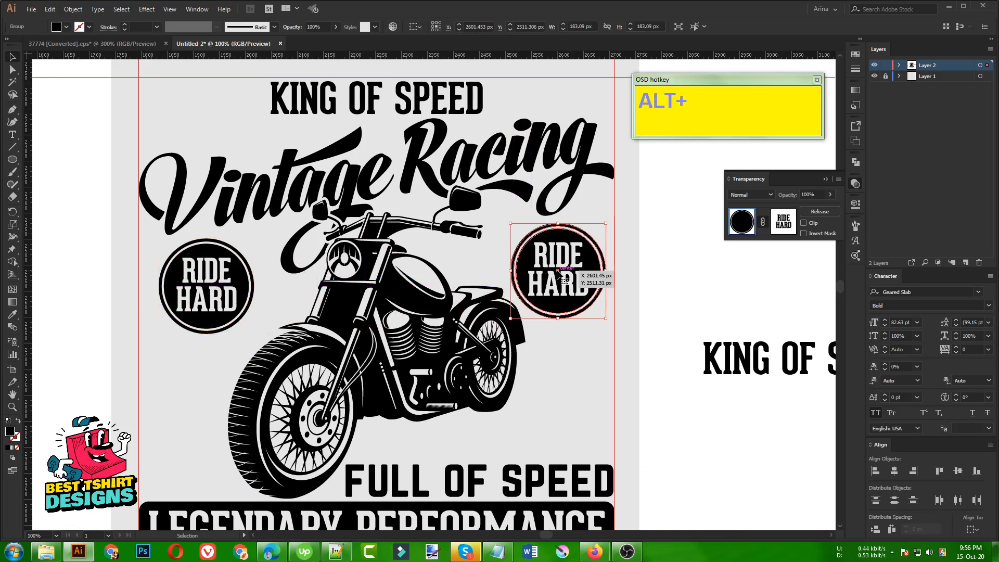
pyautogui.click(565, 371)
pyautogui.keyDown('alt'); pyautogui.scroll(-1, 573, 367); pyautogui.keyUp('alt')
pyautogui.scroll(-2, 589, 367)
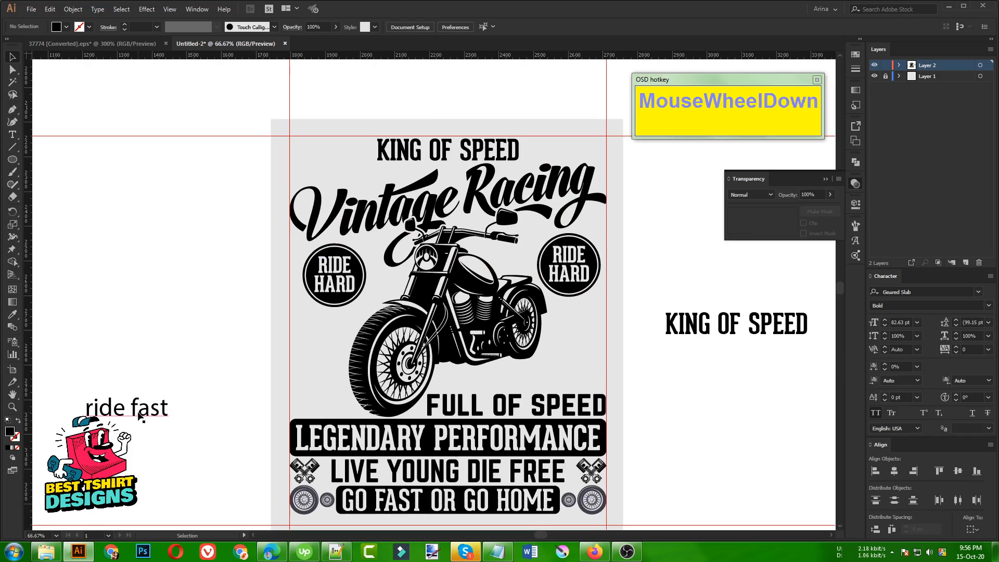
# Cut the word "fast" out of the "ride fast" text and paste it as separate text beside the poster's left edge.
pyautogui.click(135, 412)
pyautogui.doubleClick(136, 412)
pyautogui.moveTo(130, 409); pyautogui.dragTo(184, 410)
pyautogui.hotkey('ctrl', 'x')
pyautogui.click(12, 57)
pyautogui.hotkey('ctrl', 'v')
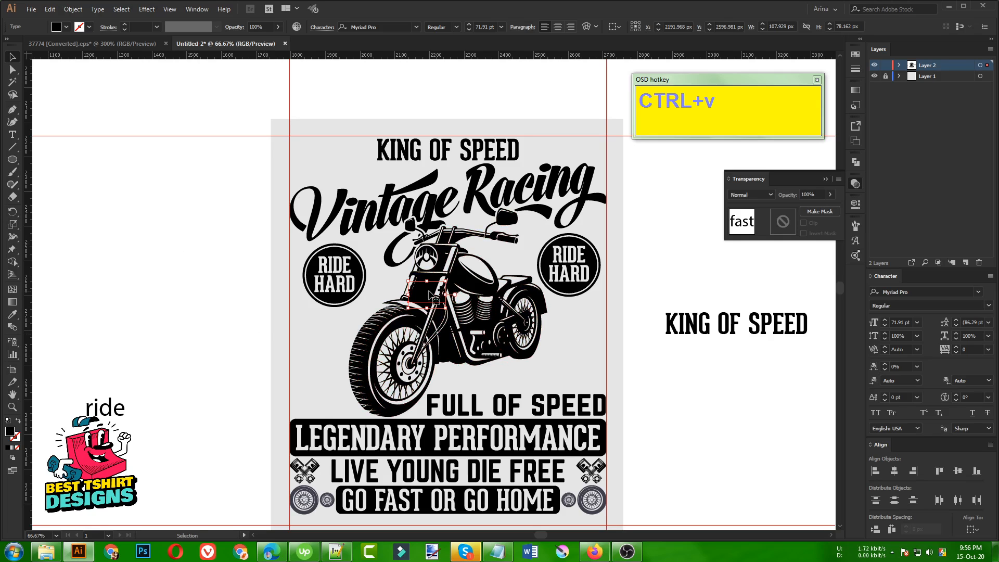
pyautogui.moveTo(429, 295); pyautogui.dragTo(250, 317)
# Copy the KING OF SPEED lettering style onto the "fast" text, convert it to outlines and cut it to the clipboard.
pyautogui.press('i')
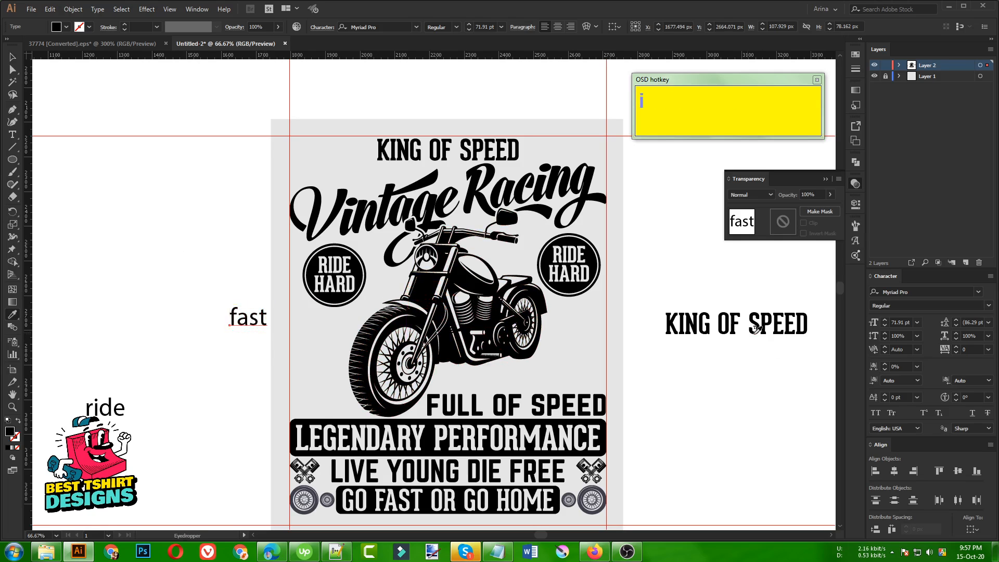
pyautogui.click(755, 328)
pyautogui.rightClick(248, 323)
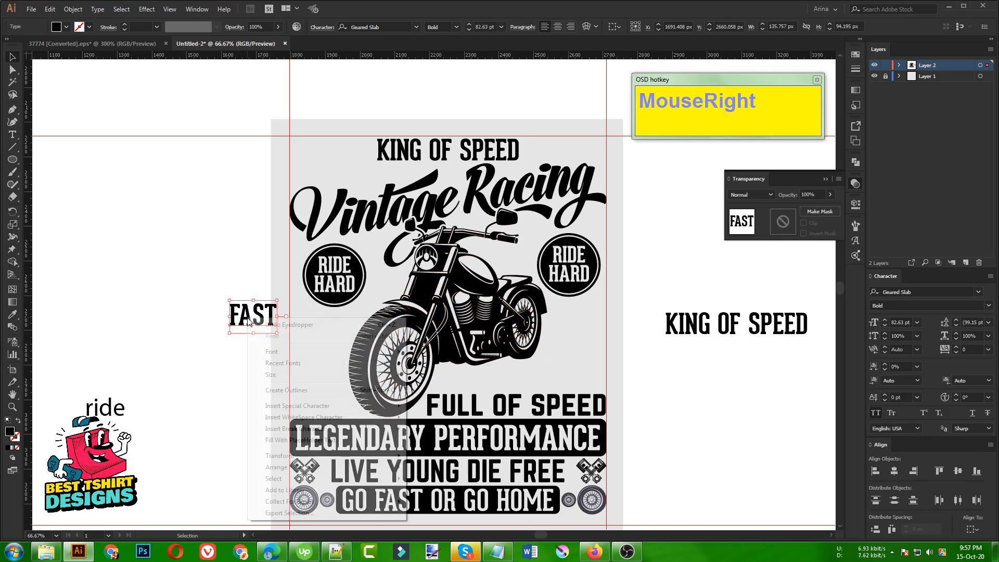
pyautogui.click(268, 390)
pyautogui.hotkey('ctrl', 'x')
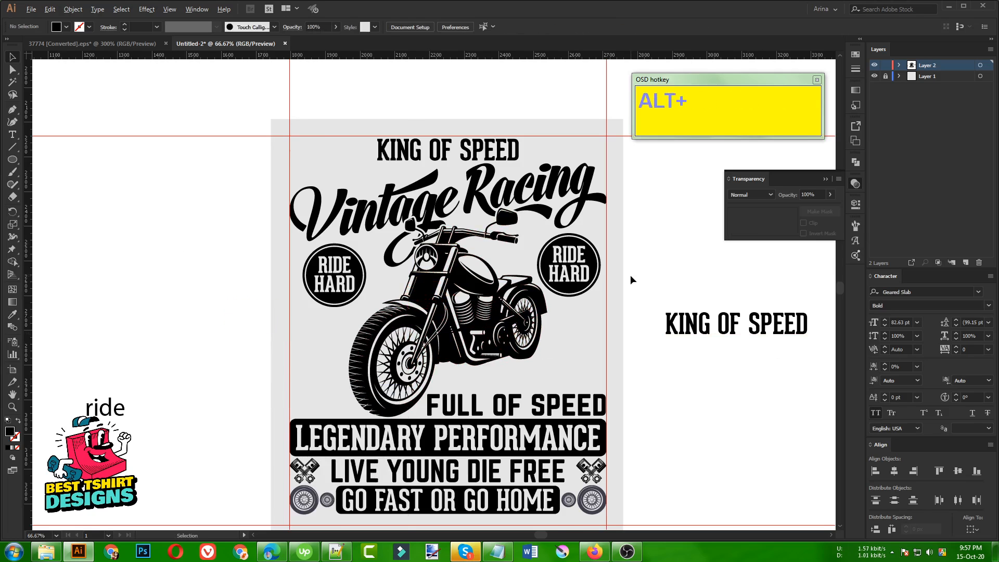
# In the right badge's opacity mask, replace HARD with the outlined FAST, scaled to about 113 px wide and placed under RIDE.
pyautogui.scroll(3, 630, 275)
pyautogui.click(464, 253)
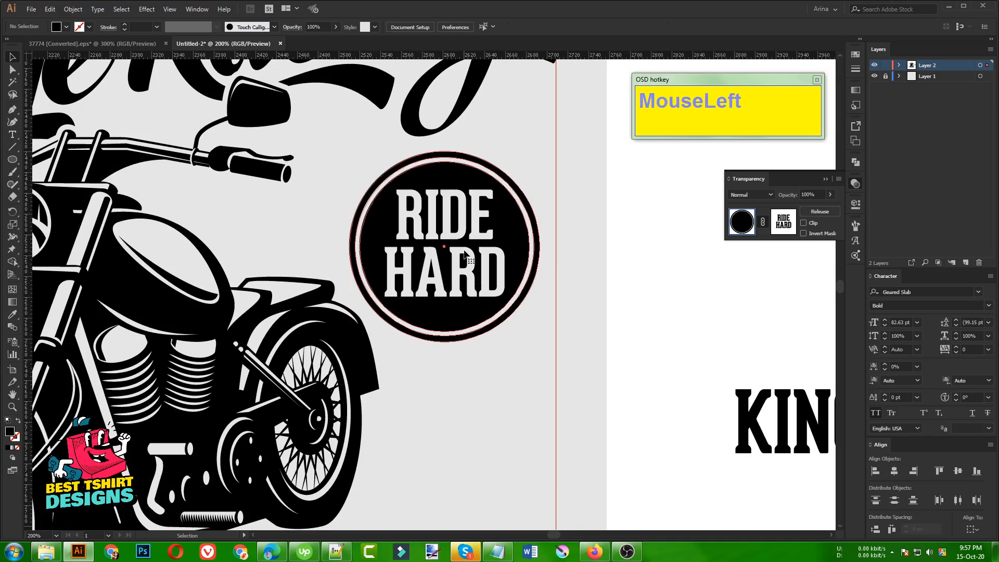
pyautogui.click(777, 229)
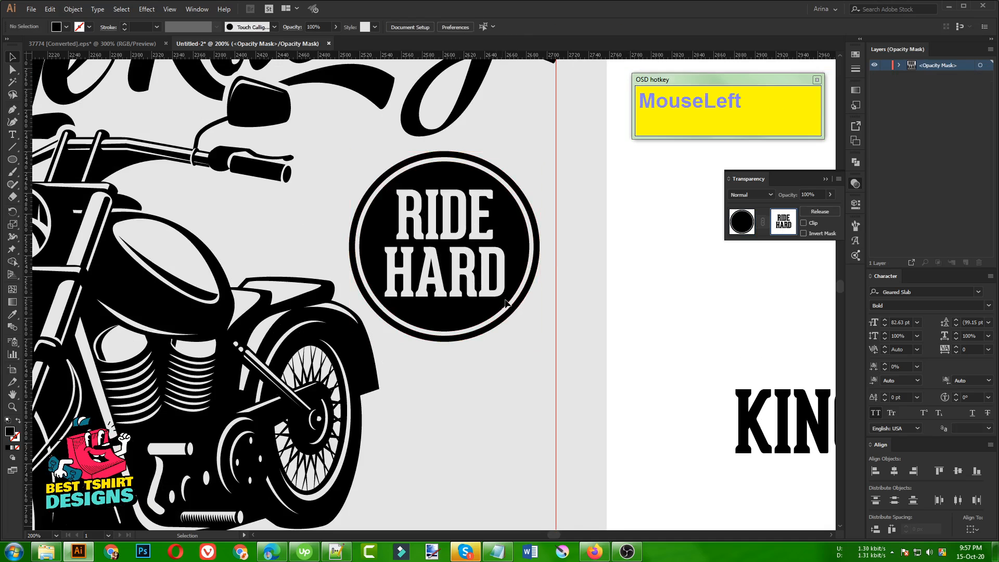
pyautogui.click(467, 289)
pyautogui.press('Delete')
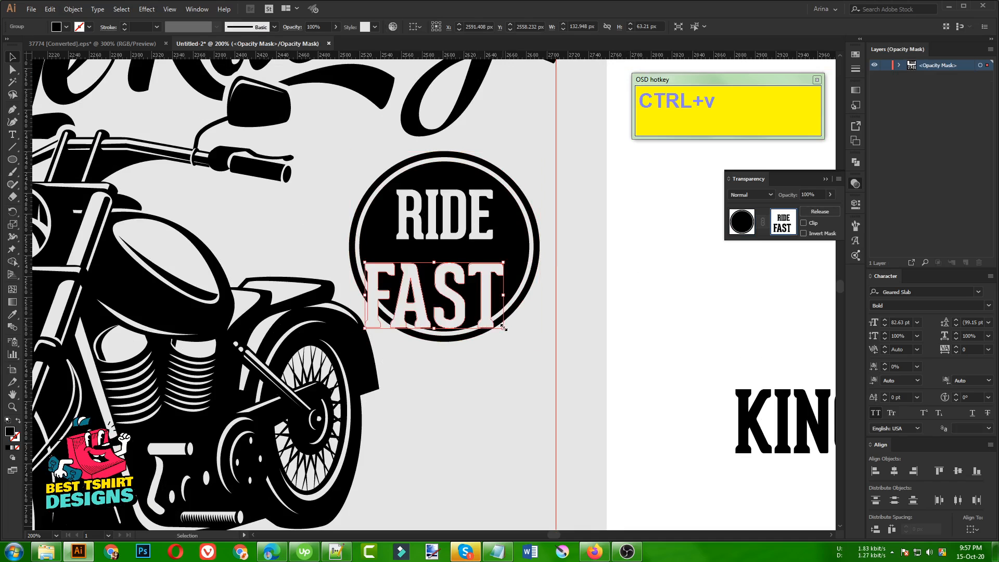
pyautogui.moveTo(503, 327); pyautogui.dragTo(445, 303)
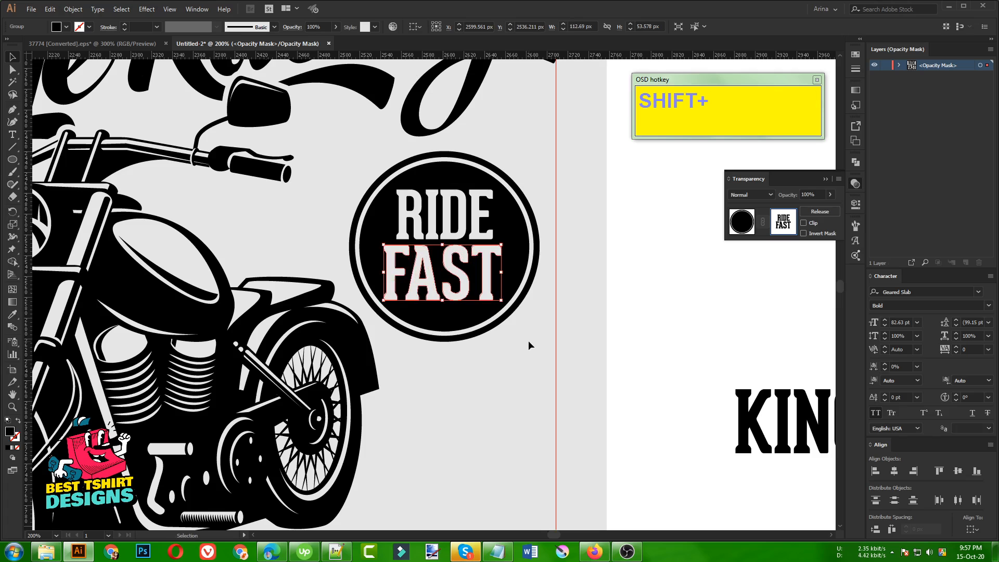
pyautogui.press('Right')
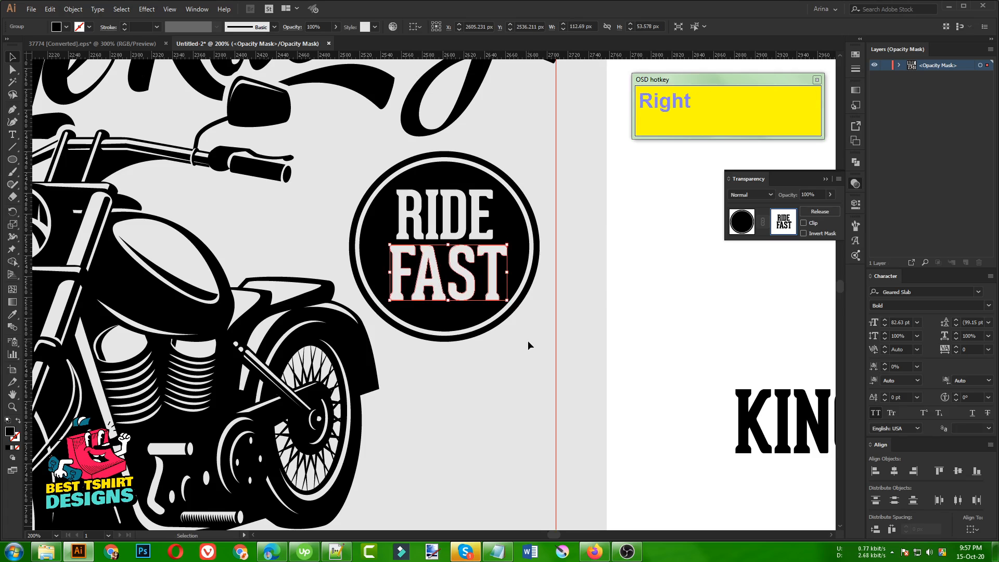
# Centre RIDE and FAST horizontally on each other, shrink them slightly inside the badge, and return from the opacity mask to the artwork.
pyautogui.keyDown('shift'); pyautogui.click(450, 226); pyautogui.keyUp('shift')
pyautogui.click(447, 27)
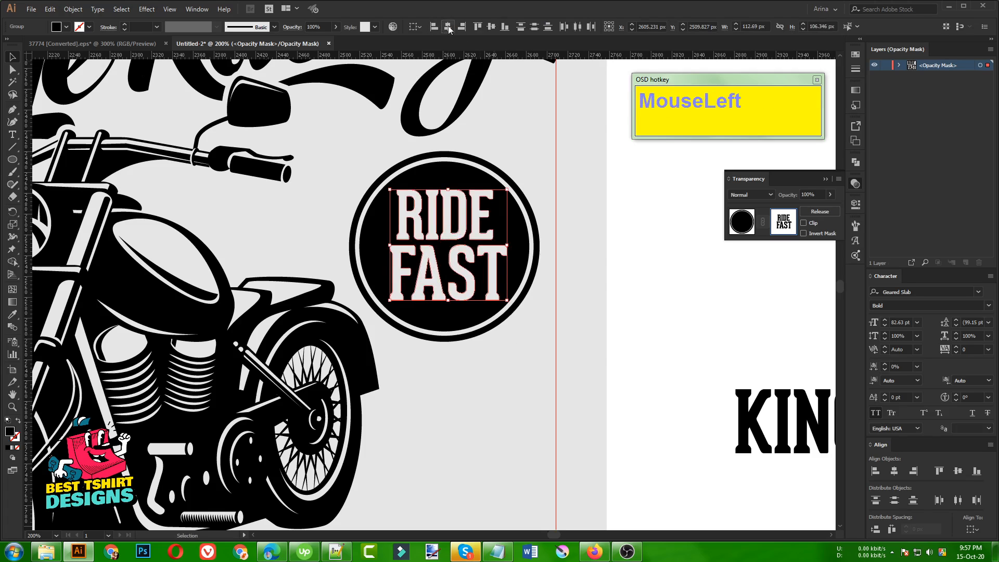
pyautogui.moveTo(510, 301); pyautogui.dragTo(505, 299)
pyautogui.click(526, 355)
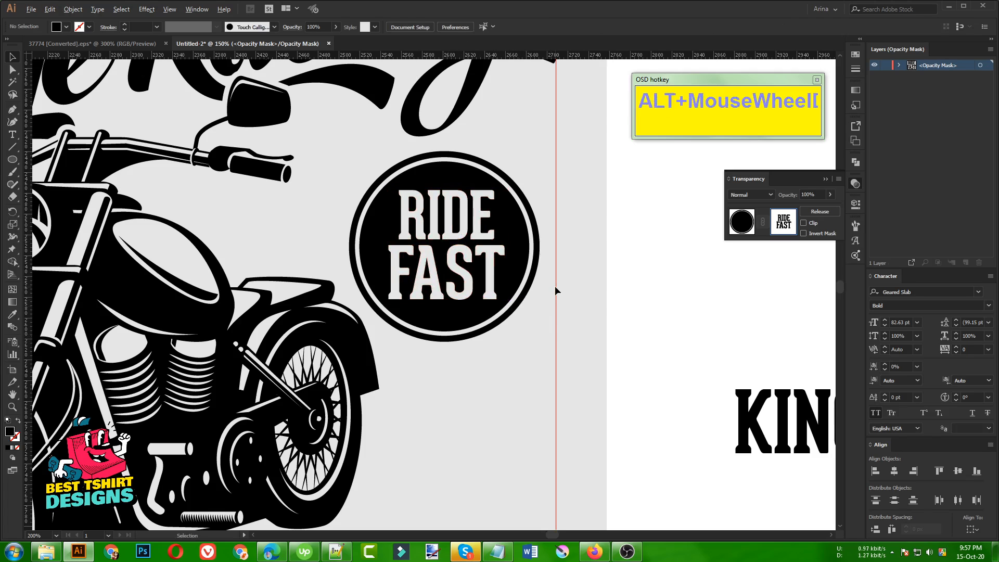
pyautogui.scroll(-3, 554, 285)
pyautogui.click(738, 222)
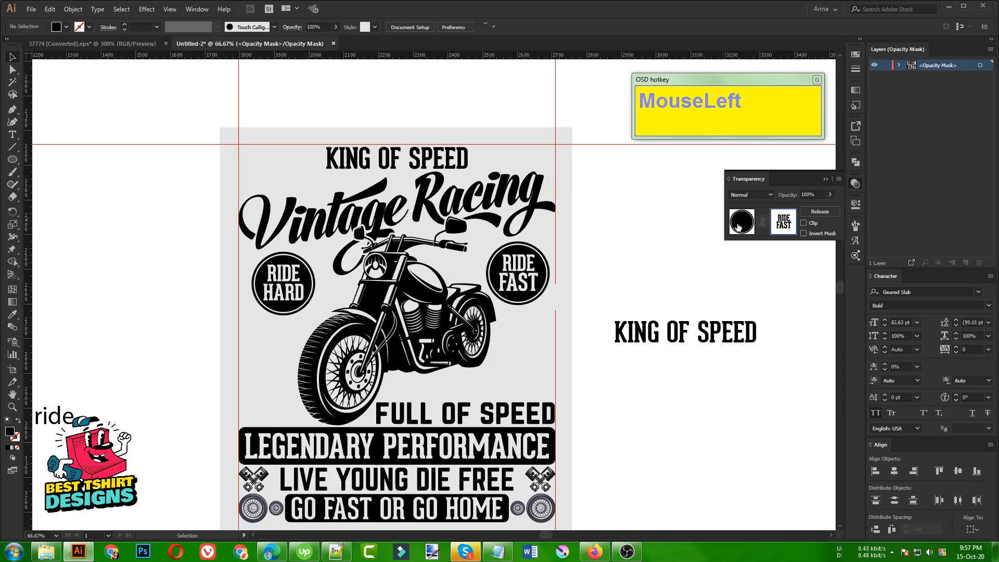
pyautogui.click(532, 361)
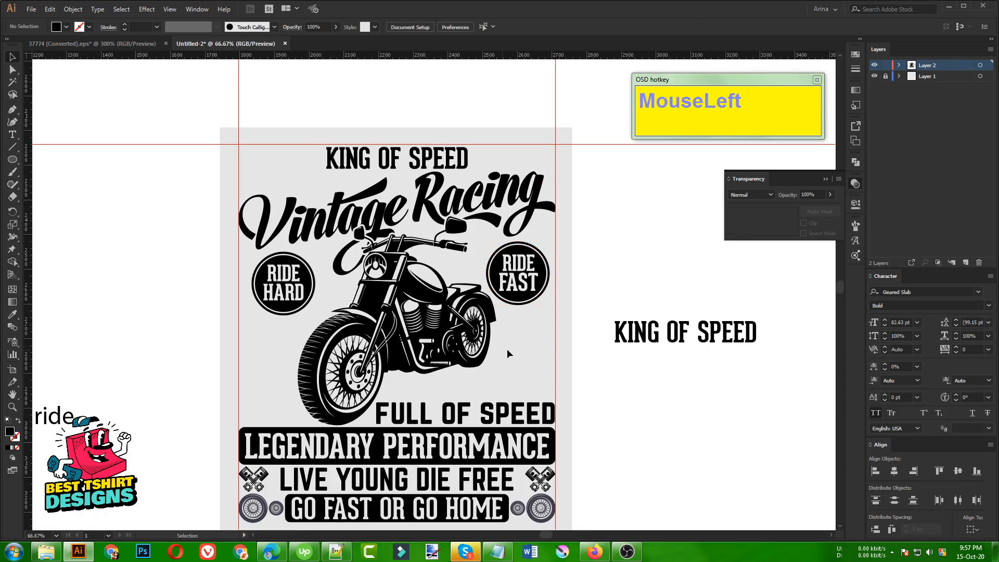
pyautogui.scroll(-1, 242, 305)
pyautogui.scroll(1, 383, 378)
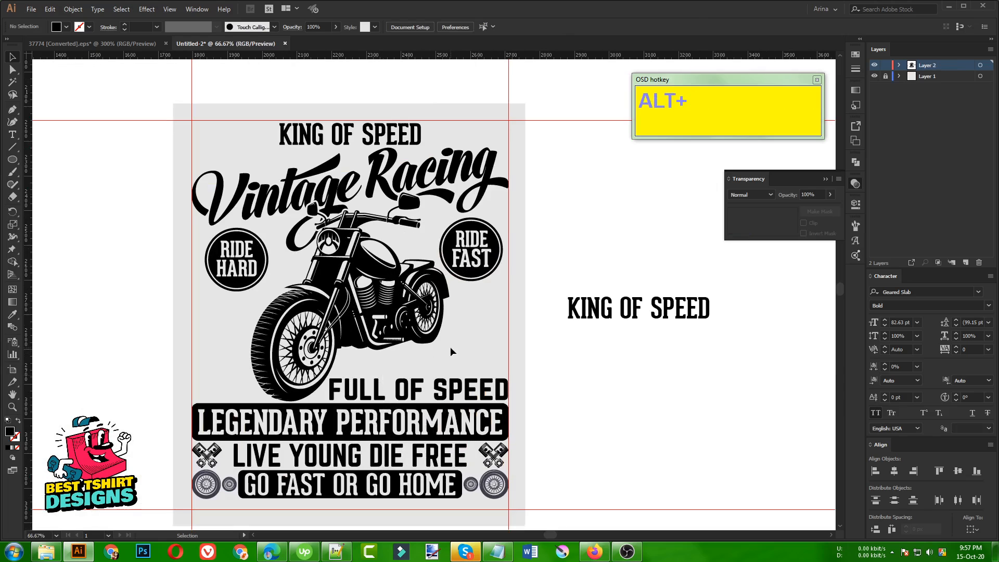
pyautogui.click(478, 342)
pyautogui.scroll(-1, 405, 340)
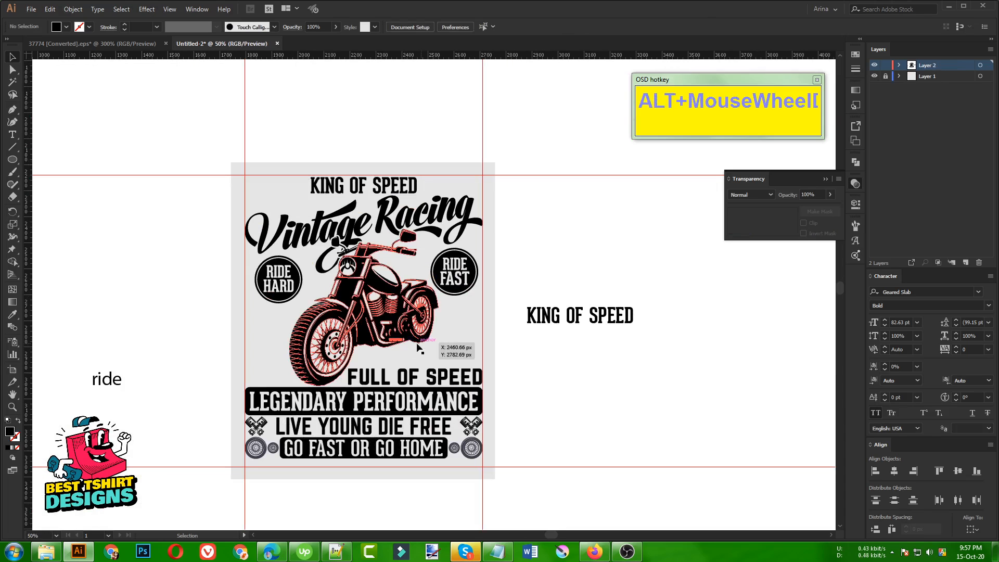
pyautogui.click(438, 346)
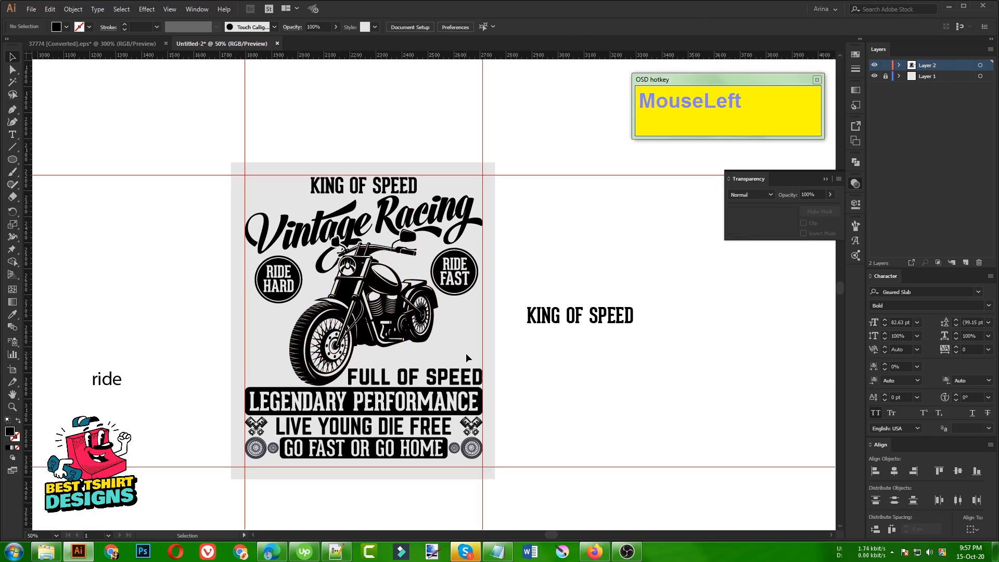
# Draw a black square of about 140 px on the blank area left of the poster and rotate it 45° into a diamond.
pyautogui.scroll(1, 293, 362)
pyautogui.scroll(1, 293, 362)
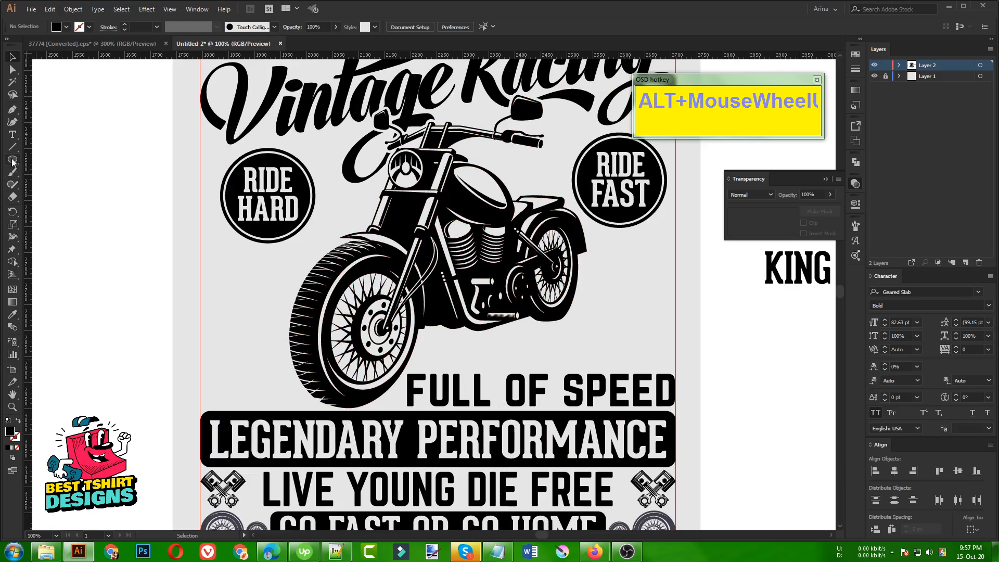
pyautogui.moveTo(12, 162); pyautogui.dragTo(47, 162)
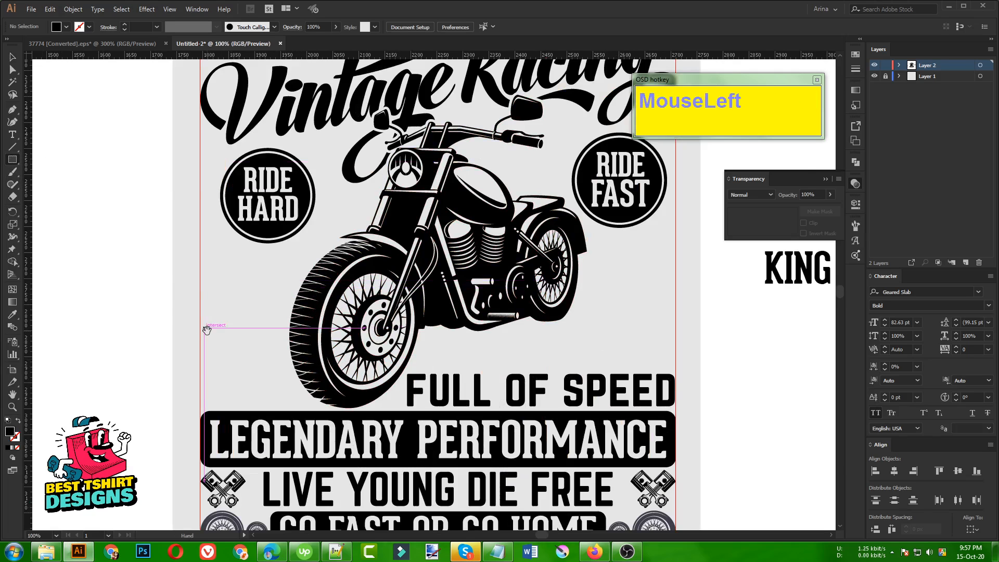
pyautogui.moveTo(207, 329); pyautogui.dragTo(446, 352)
pyautogui.moveTo(198, 247); pyautogui.dragTo(272, 320)
pyautogui.hotkey('shift', 'v')
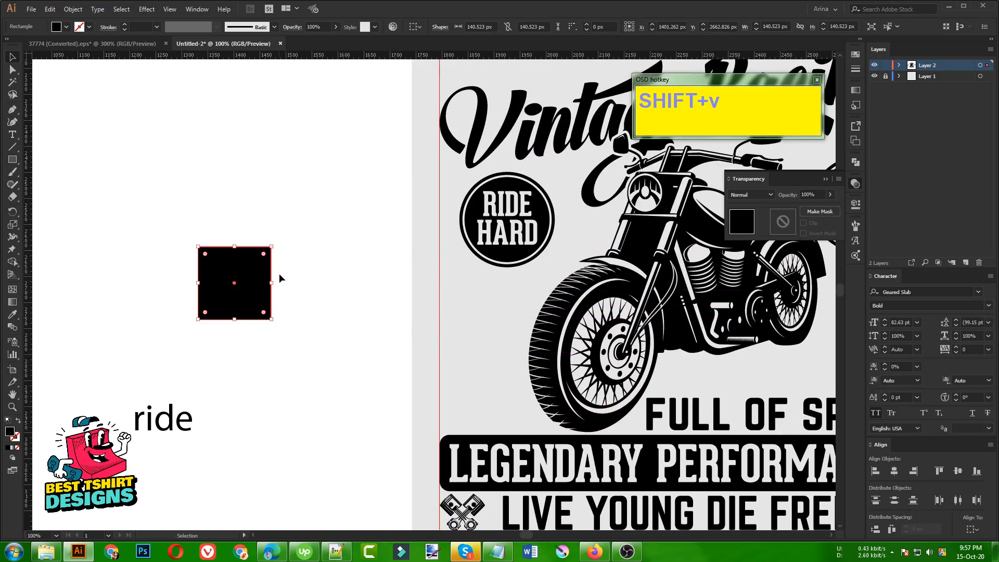
pyautogui.moveTo(275, 281); pyautogui.dragTo(261, 330)
pyautogui.click(310, 313)
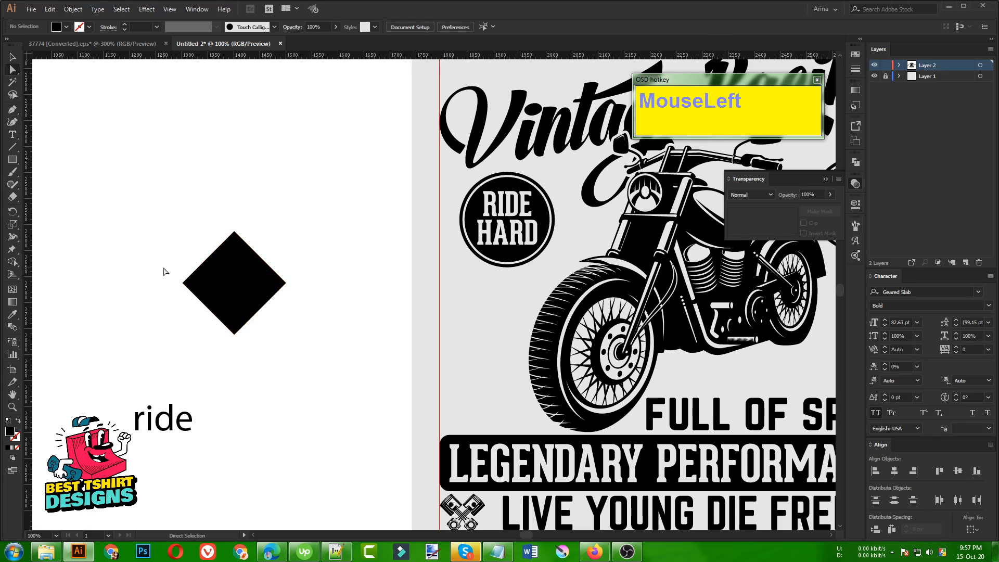
# Pull the diamond's left corner point horizontally outward to stretch that side.
pyautogui.click(181, 284)
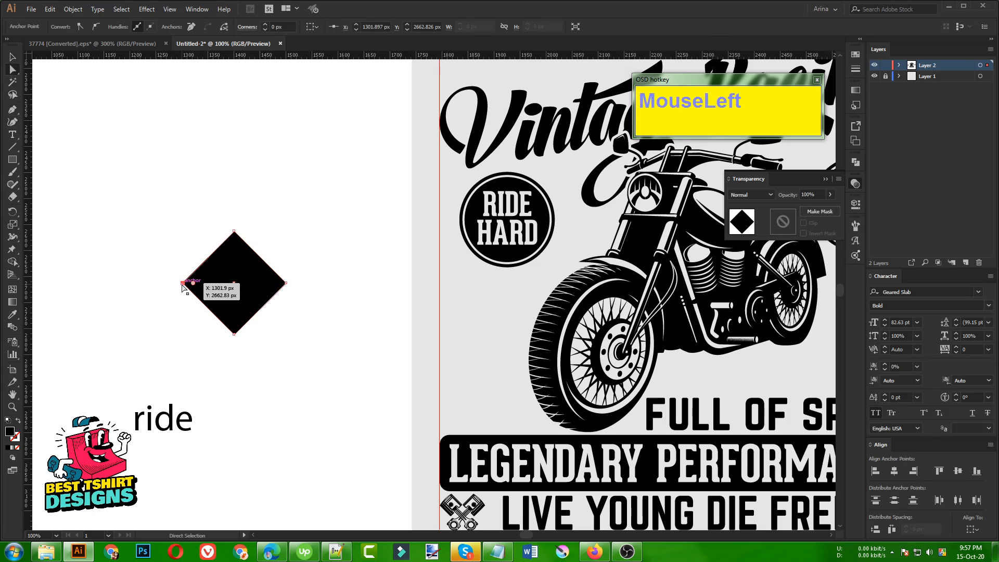
pyautogui.press('Left')
pyautogui.press('Left')
pyautogui.press('Left')
pyautogui.press('Left')
pyautogui.press('Left')
pyautogui.press('Left')
pyautogui.press('Left')
pyautogui.press('Left')
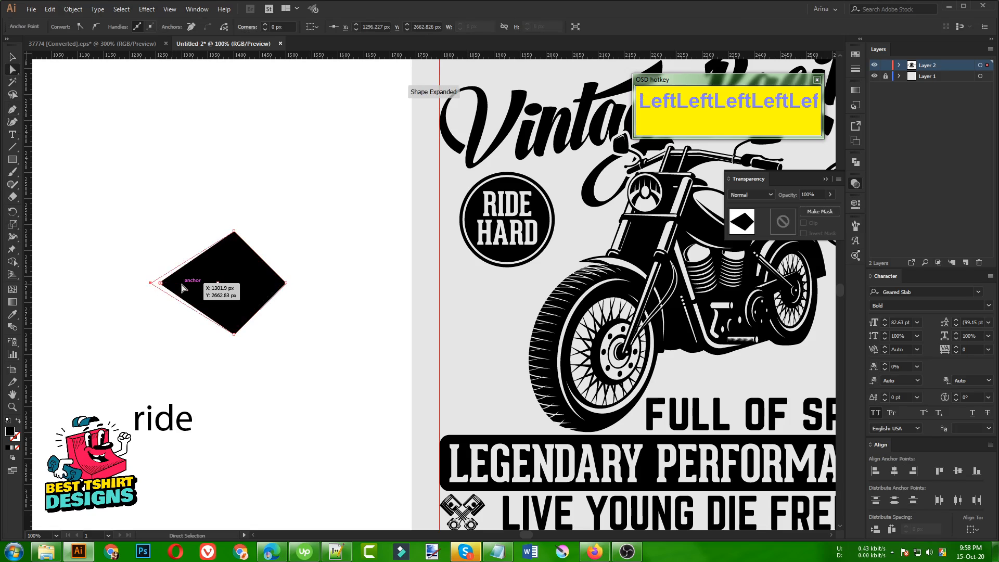
# Pull the diamond's right corner point horizontally outward to match the left side, making the shape about 369 px wide.
pyautogui.click(287, 284)
pyautogui.press('Right')
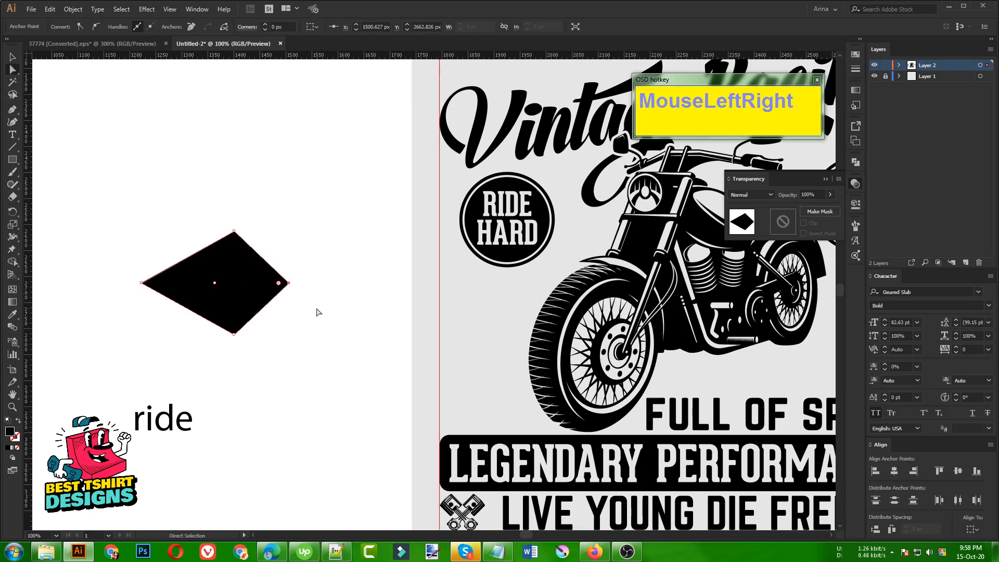
pyautogui.press('Right')
pyautogui.press('Right')
pyautogui.press('Right')
pyautogui.press('Right')
pyautogui.press('Right')
pyautogui.press('Right')
pyautogui.press('Right')
pyautogui.press('Right')
pyautogui.press('Right')
pyautogui.press('Right')
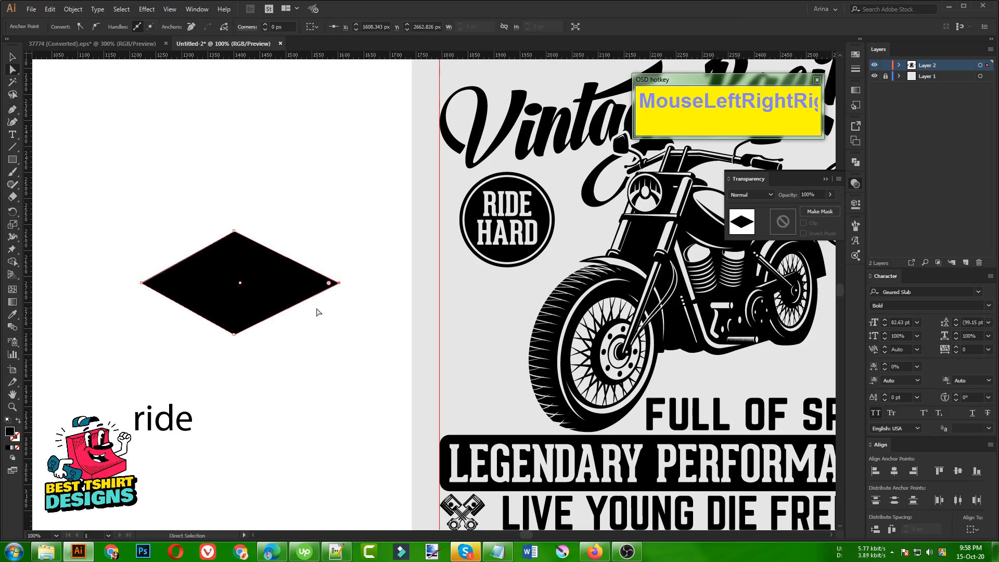
pyautogui.press('Left')
pyautogui.click(319, 312)
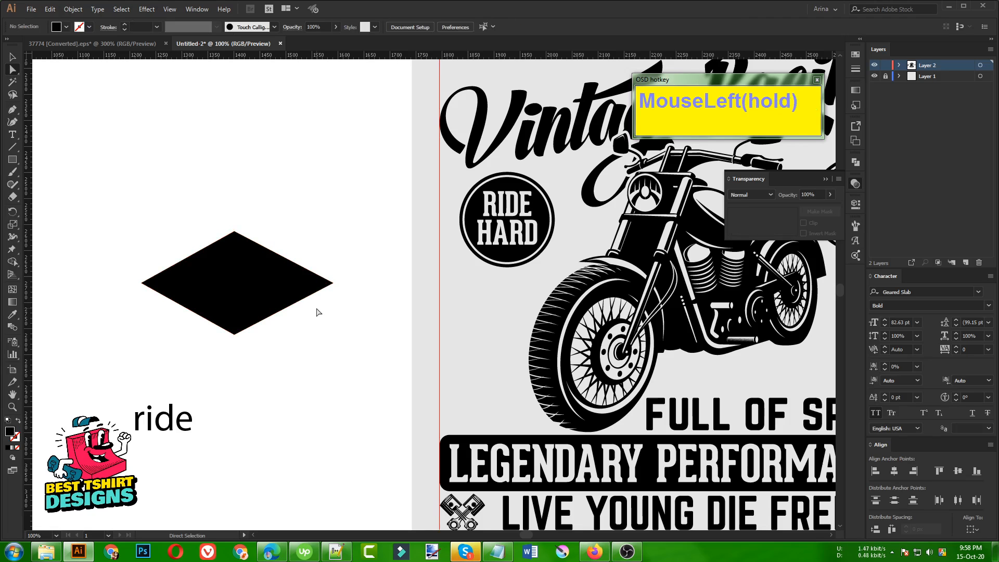
# Select the stretched diamond and expand it.
pyautogui.press('v')
pyautogui.click(316, 326)
pyautogui.click(272, 301)
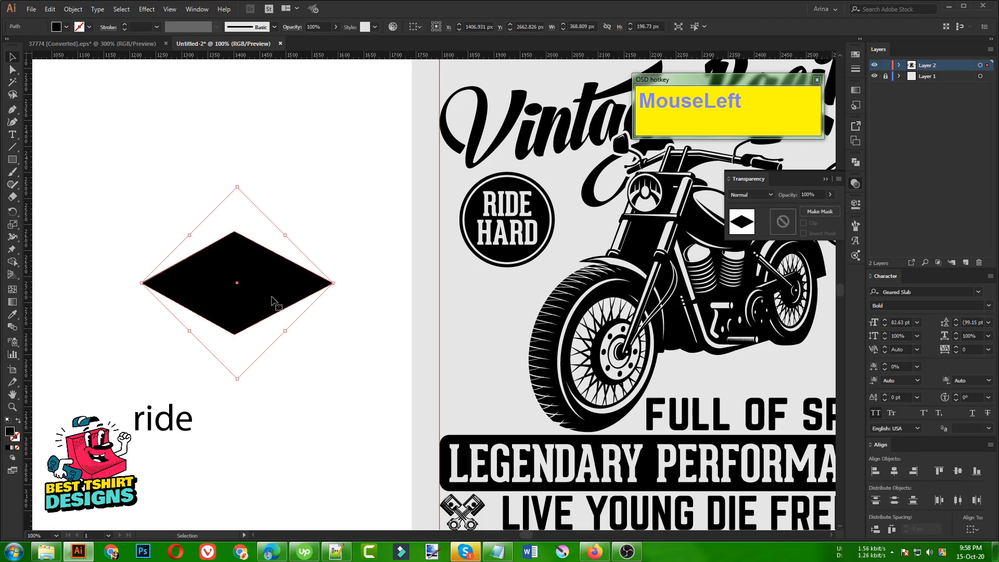
pyautogui.click(73, 9)
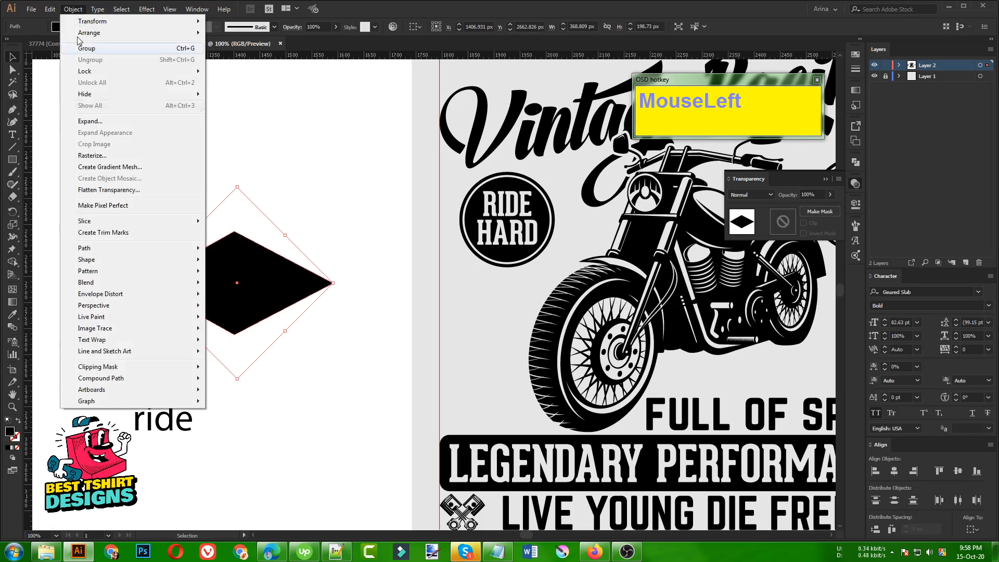
pyautogui.click(92, 122)
pyautogui.click(126, 195)
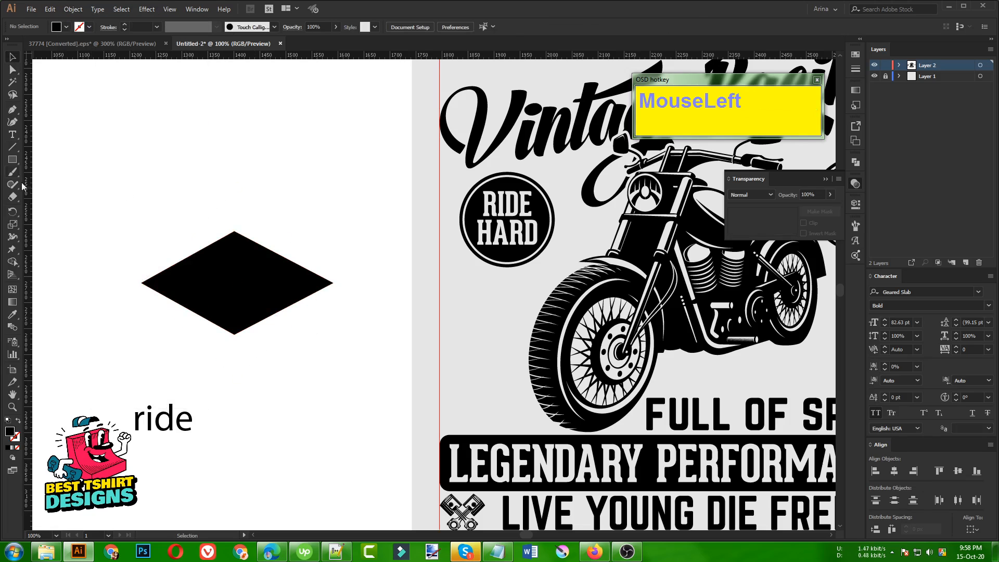
# Add the text MOTORCYCLE above the diamond in Geared Slab Bold and convert it to outlines.
pyautogui.click(12, 134)
pyautogui.click(128, 173)
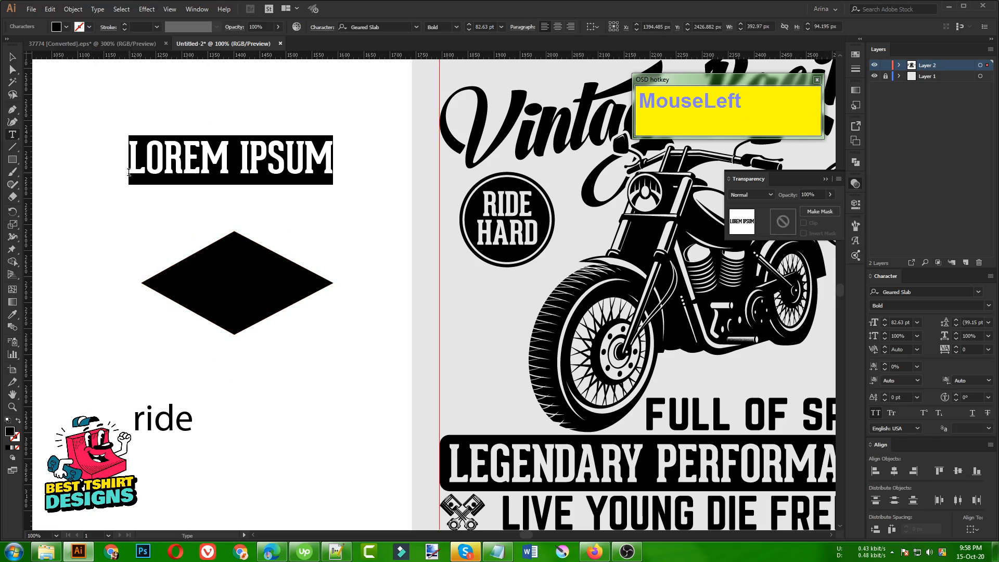
pyautogui.write('motorcycle')
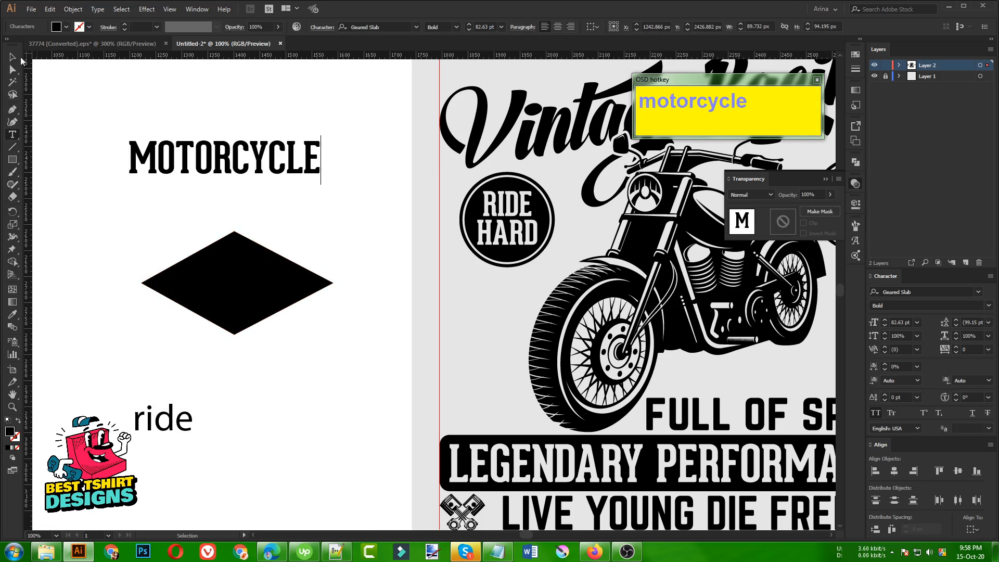
pyautogui.click(16, 58)
pyautogui.rightClick(196, 156)
pyautogui.click(216, 221)
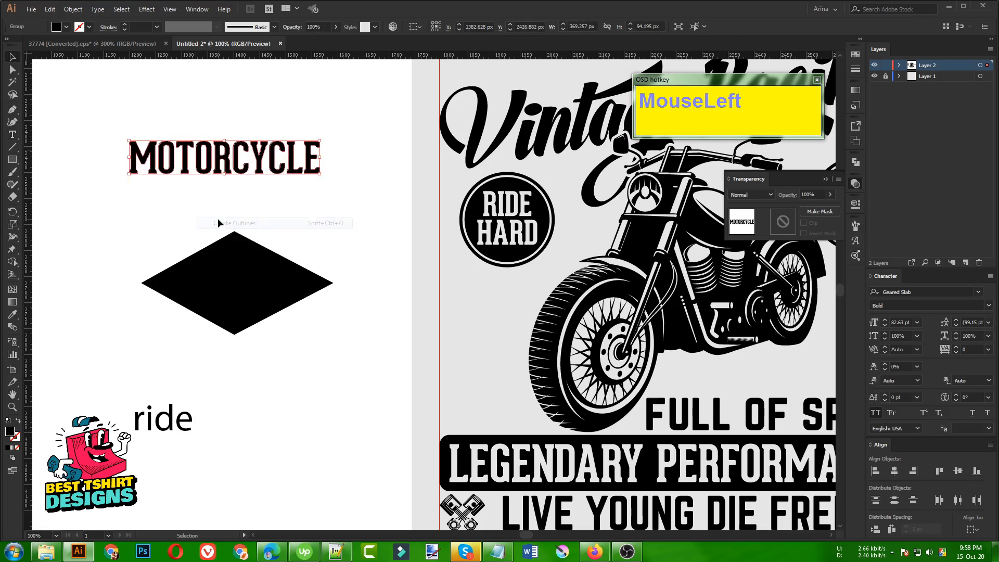
# Send the outlined MOTORCYCLE lettering behind the diamond, move it over the diamond's upper half, and select both.
pyautogui.hotkey('ctrl', 'x')
pyautogui.hotkey('ctrl', 'b')
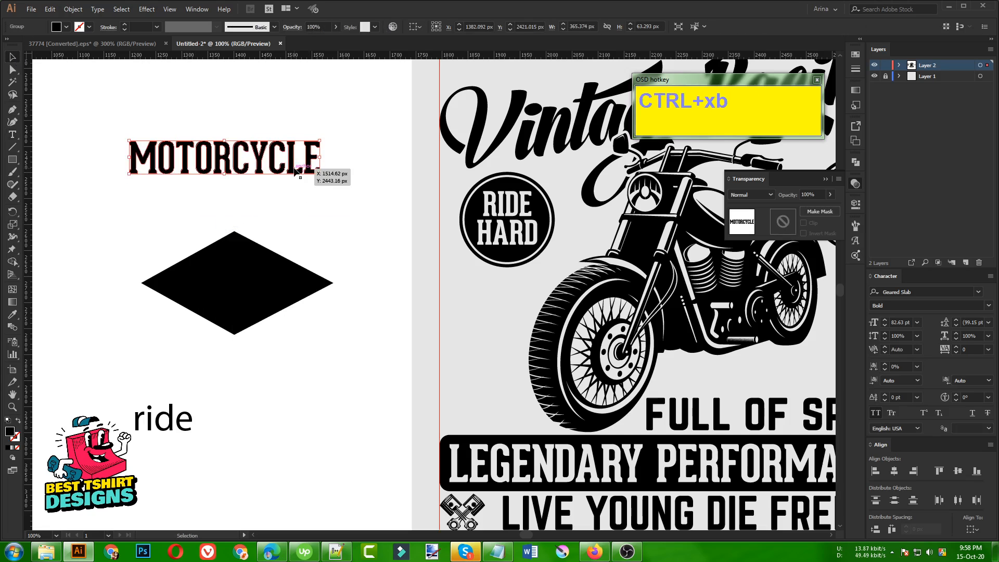
pyautogui.moveTo(294, 172); pyautogui.dragTo(298, 261)
pyautogui.keyDown('shift'); pyautogui.click(237, 275); pyautogui.keyUp('shift')
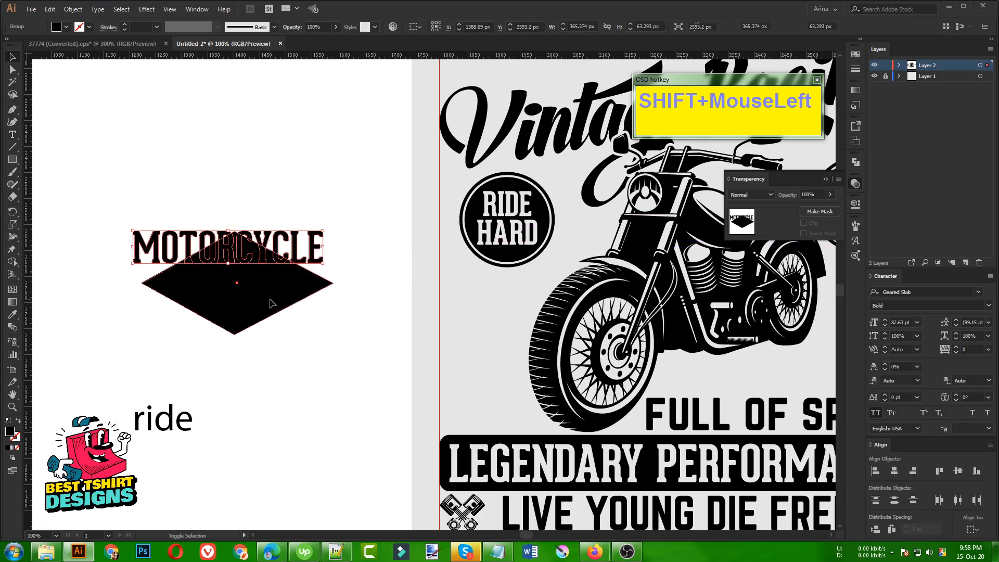
# Try to warp the MOTORCYCLE lettering into the full diamond using Envelope Distort with the top object.
pyautogui.click(73, 8)
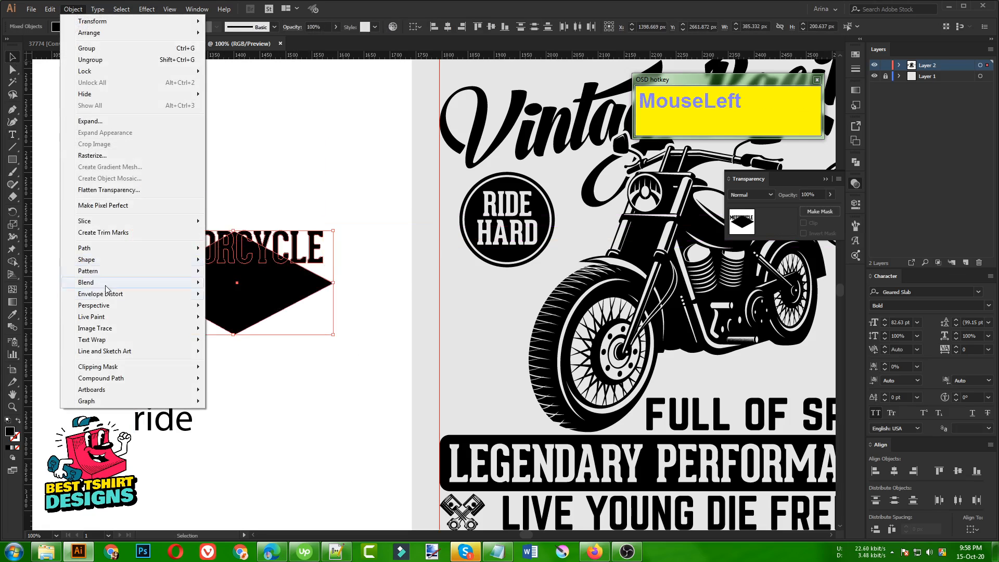
pyautogui.moveTo(156, 294)
pyautogui.click(261, 317)
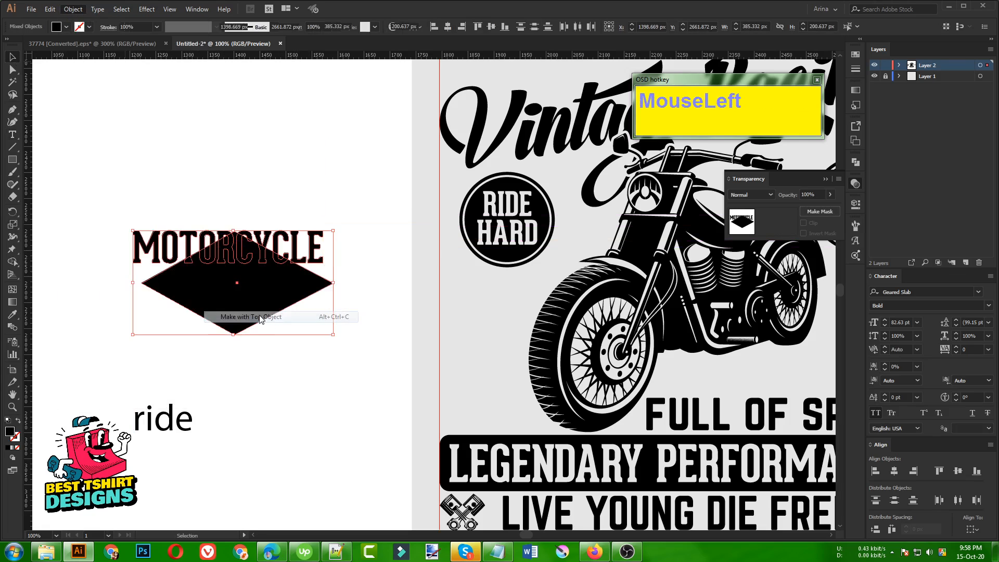
pyautogui.click(320, 383)
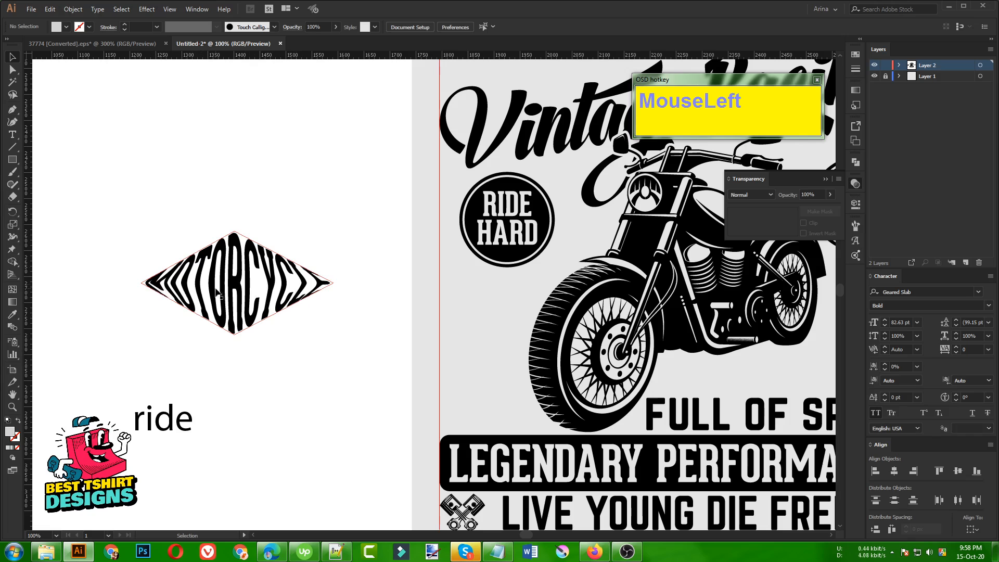
pyautogui.press('ctrl')
pyautogui.hotkey('ctrl', 'z')
# Scale the diamond down proportionally to about 309 px wide and place it just below the MOTORCYCLE lettering.
pyautogui.click(310, 331)
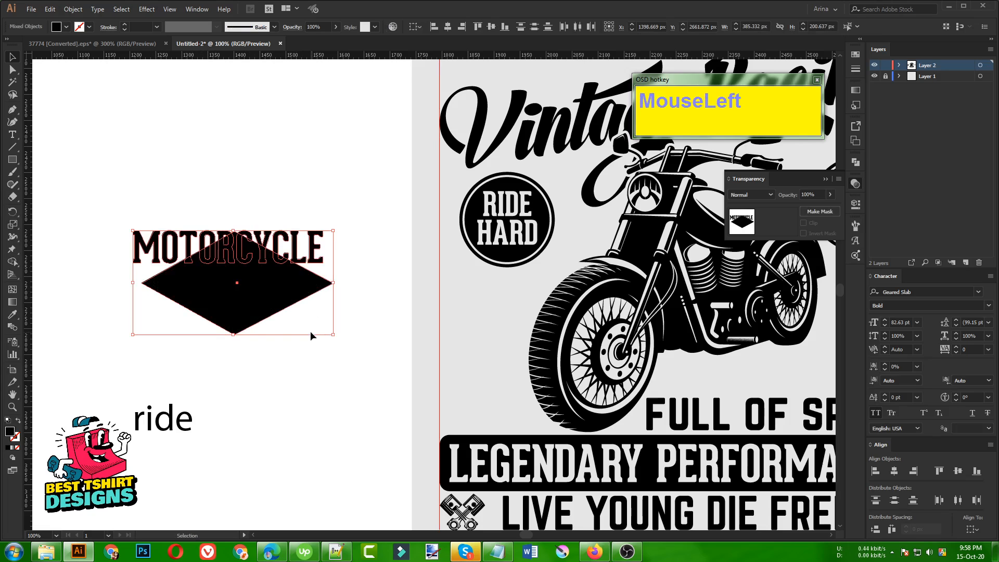
pyautogui.click(306, 298)
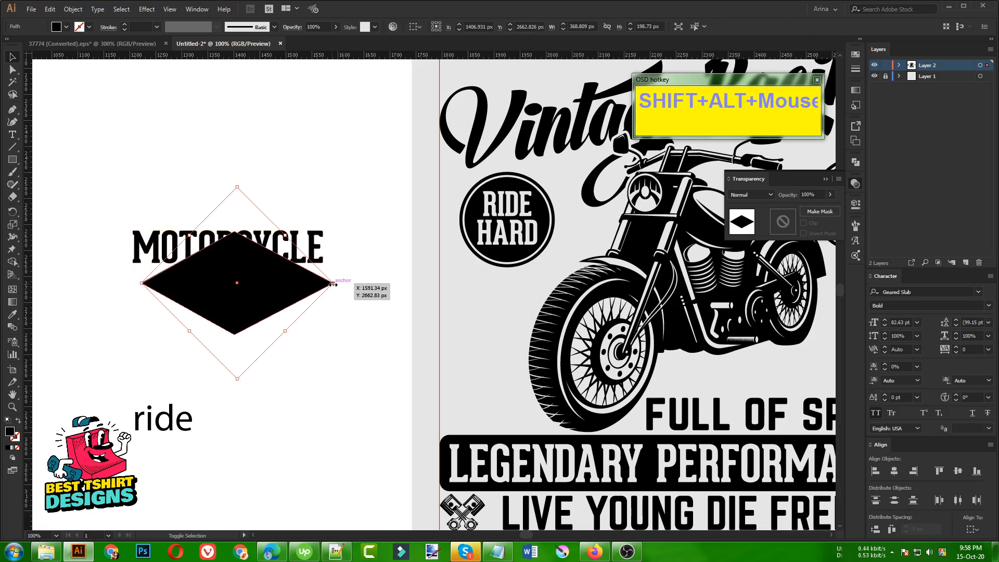
pyautogui.moveTo(333, 282); pyautogui.dragTo(275, 335)
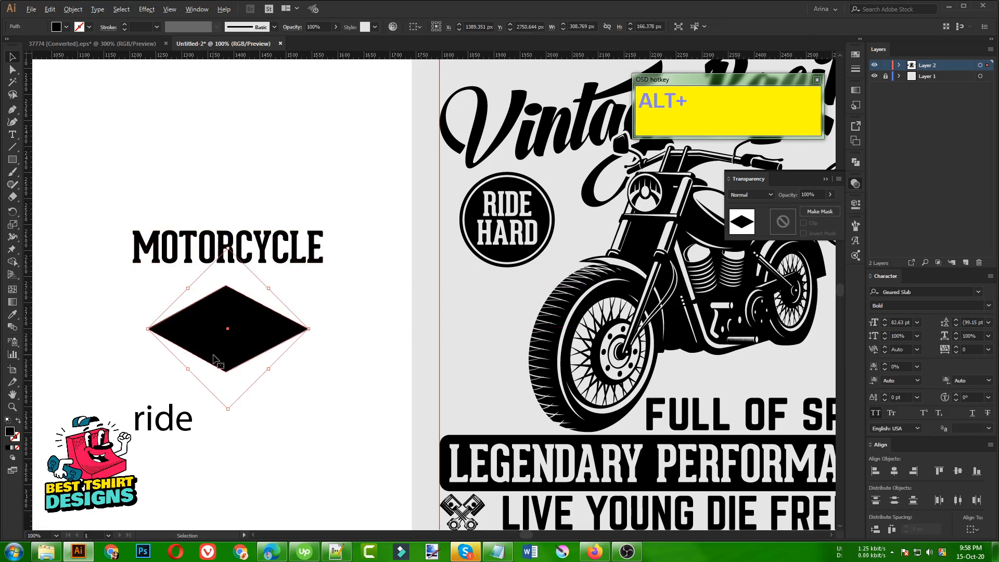
# Draw a vertical line about 115 px long with no fill across the diamond's left tip.
pyautogui.scroll(1, 224, 343)
pyautogui.click(72, 238)
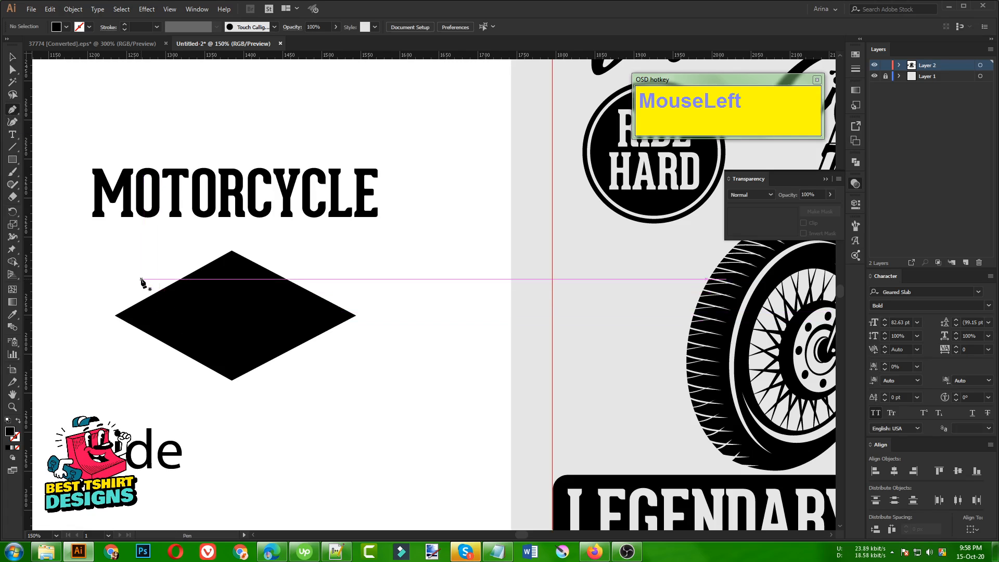
pyautogui.click(66, 27)
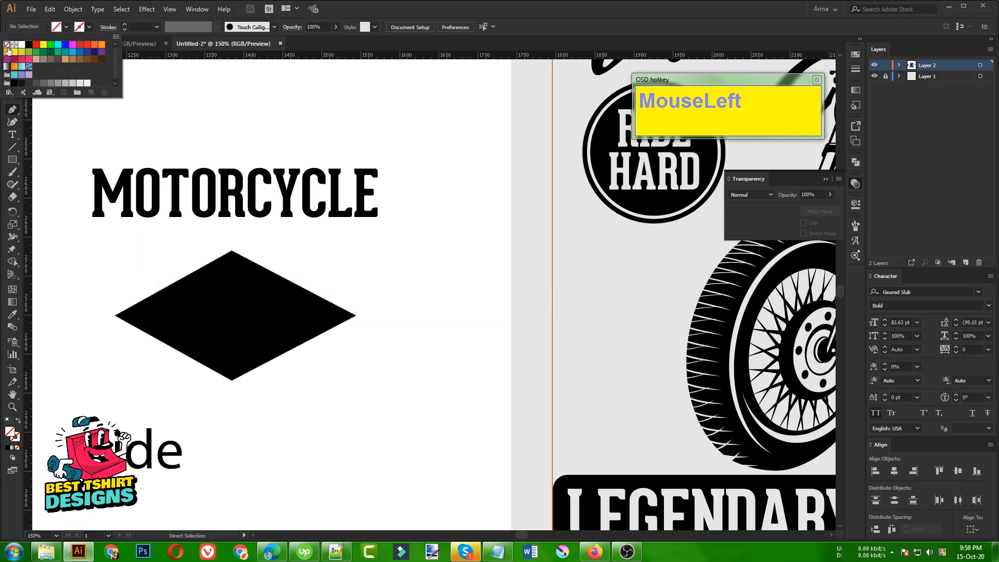
pyautogui.click(133, 273)
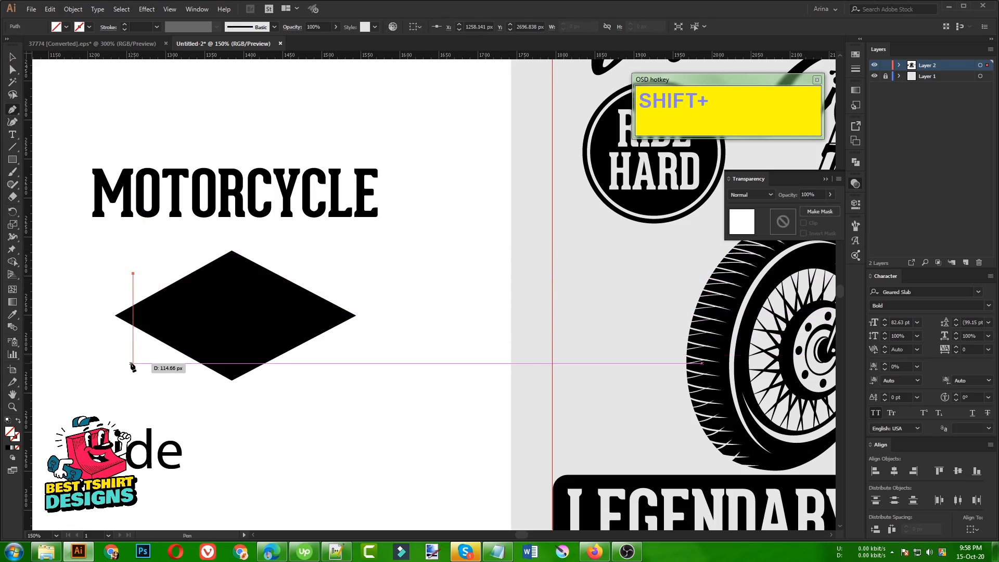
pyautogui.click(133, 366)
pyautogui.hotkey('shift', 'v')
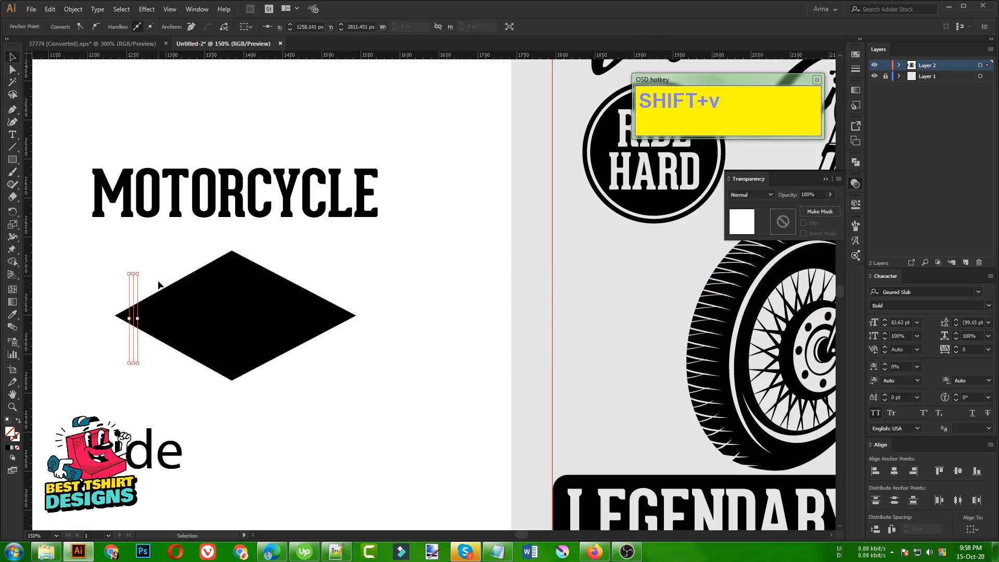
# Duplicate the vertical line across the diamond's right tip, adjust its spacing, and select both lines with the diamond.
pyautogui.moveTo(133, 293); pyautogui.dragTo(333, 297)
pyautogui.moveTo(373, 344); pyautogui.dragTo(79, 292)
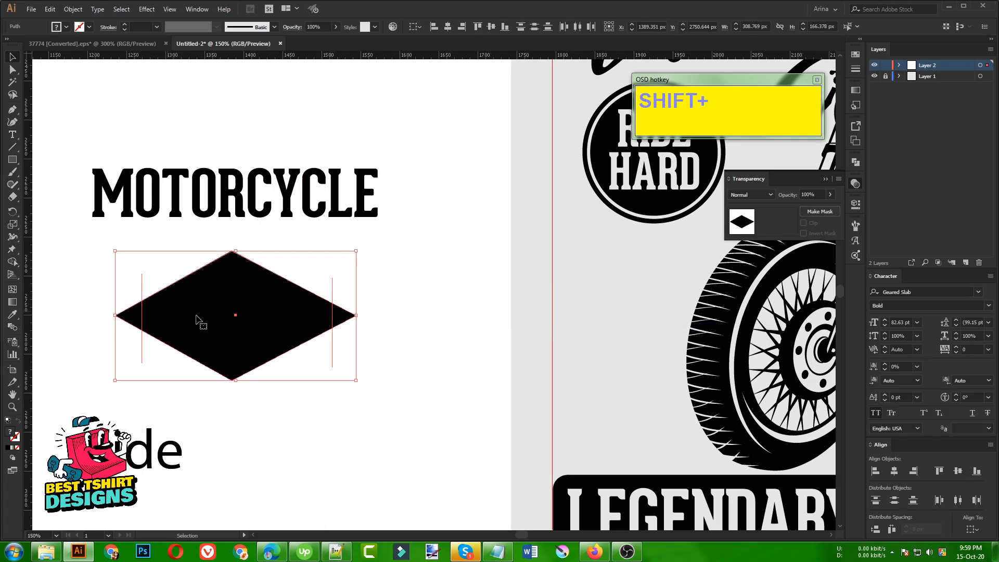
pyautogui.click(335, 296)
pyautogui.moveTo(333, 293); pyautogui.dragTo(329, 292)
pyautogui.moveTo(381, 345); pyautogui.dragTo(99, 286)
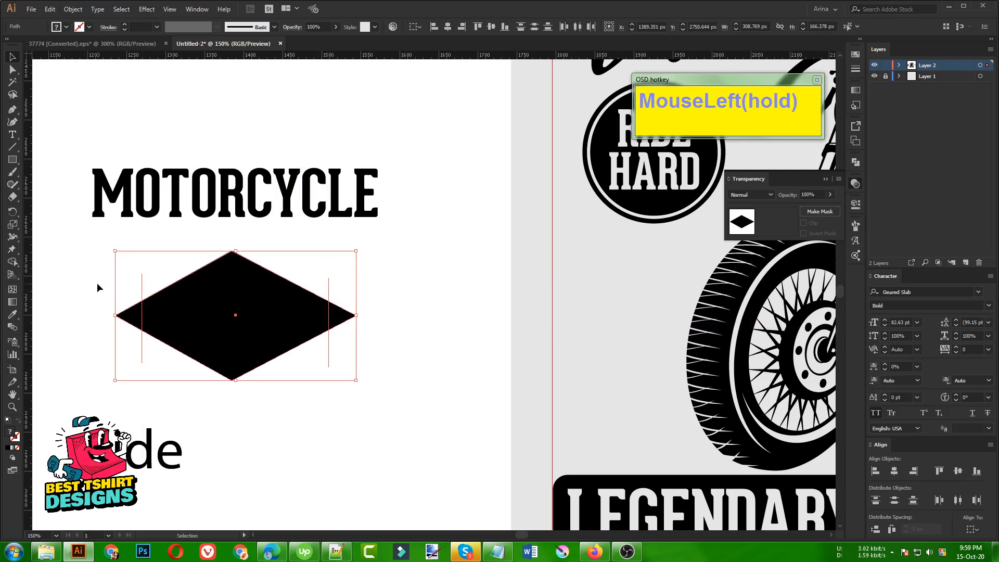
# Divide the diamond along the two vertical lines with the Shape Builder tool, using a black fill.
pyautogui.hotkey('shift', 'm')
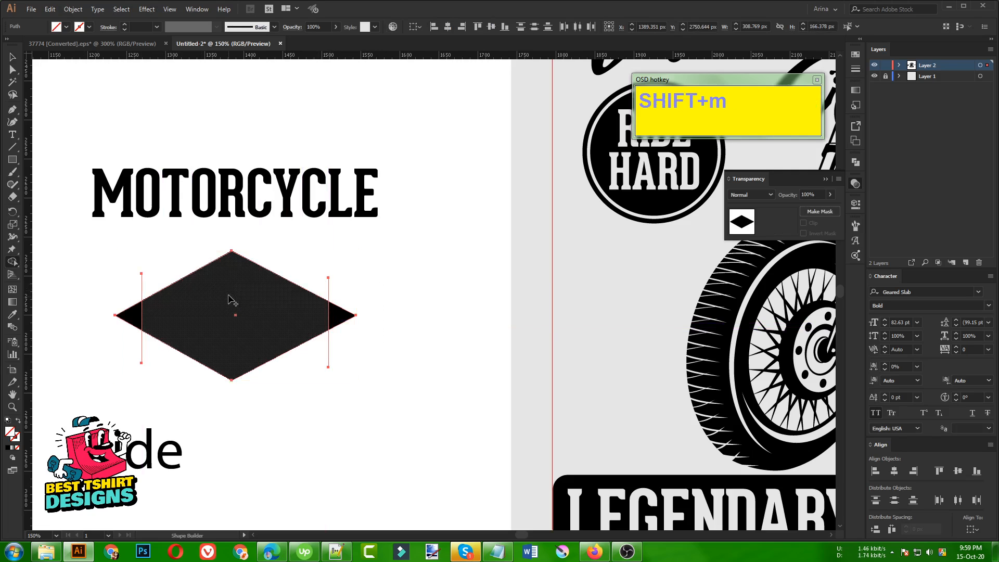
pyautogui.click(67, 28)
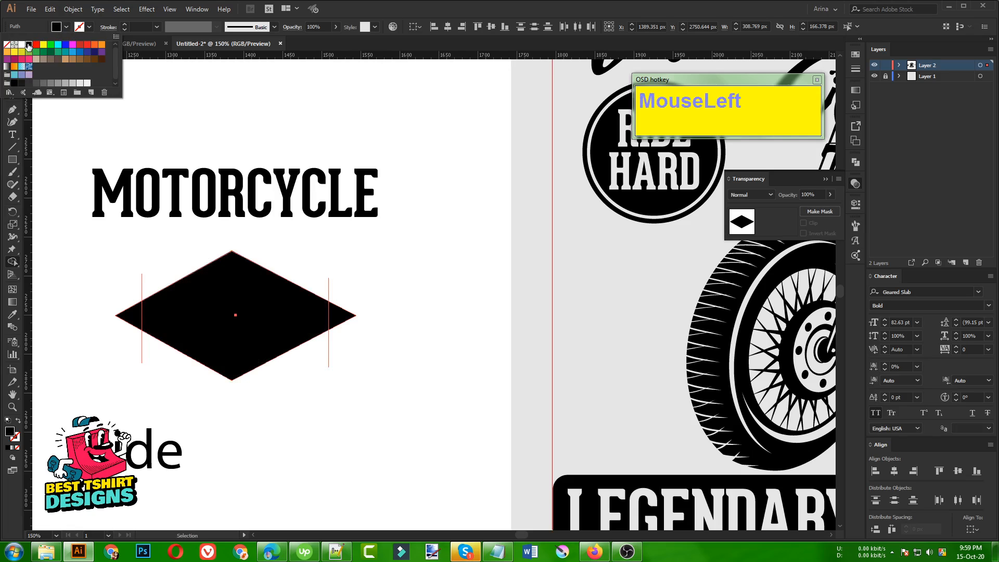
pyautogui.click(186, 229)
pyautogui.click(215, 301)
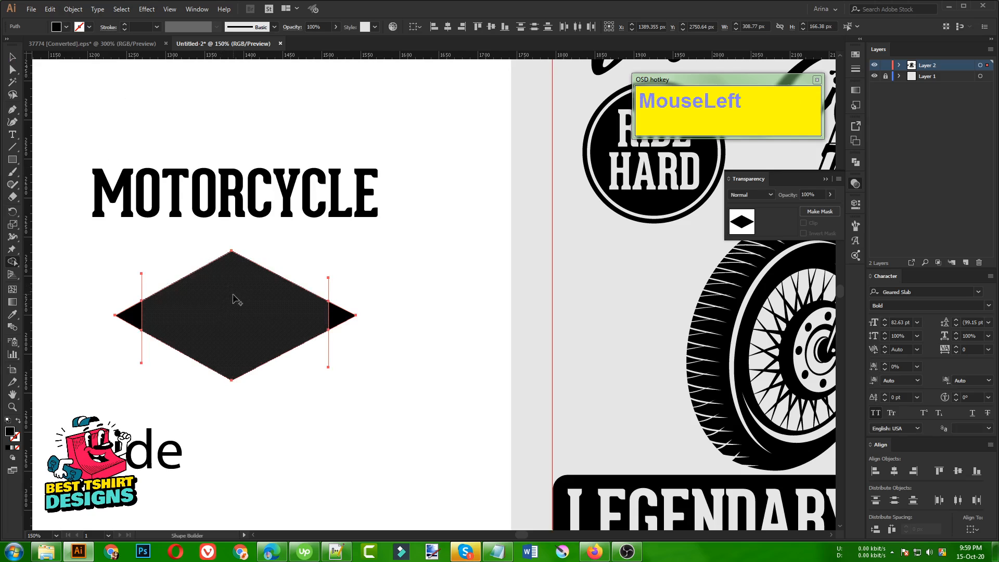
pyautogui.press('v')
pyautogui.click(388, 344)
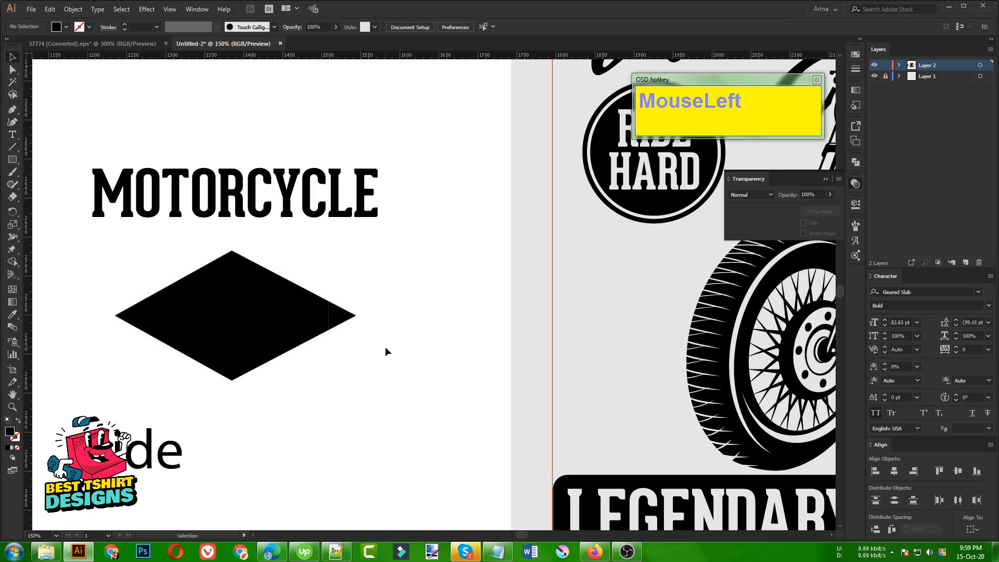
# Nudge the diamond's two cut-off triangular tips outward to leave narrow gaps beside the middle piece.
pyautogui.moveTo(350, 352); pyautogui.dragTo(317, 364)
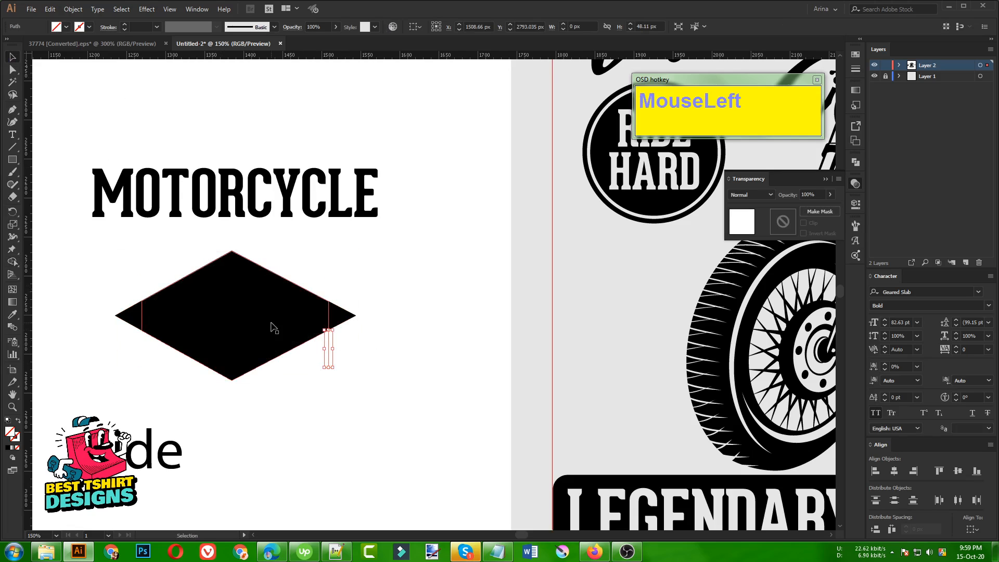
pyautogui.click(347, 322)
pyautogui.press('Right')
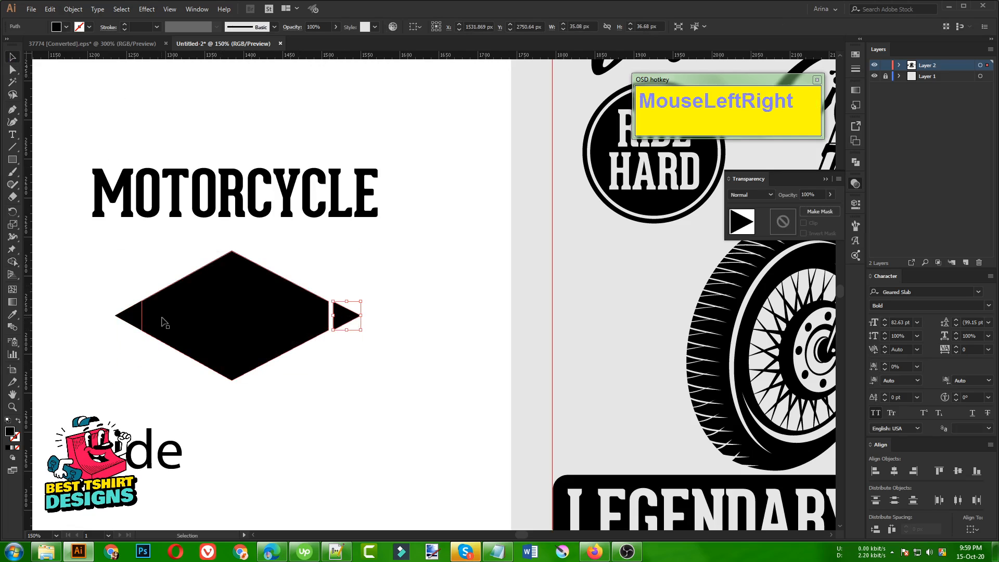
pyautogui.click(129, 316)
pyautogui.press('Left')
pyautogui.click(138, 350)
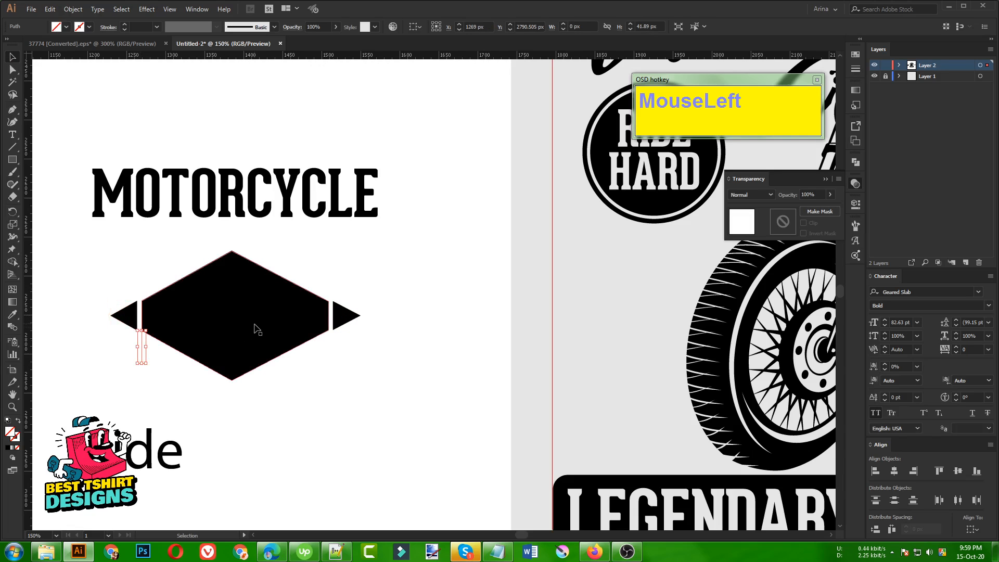
# Warp the MOTORCYCLE lettering into the diamond's middle piece using Envelope Distort with the top object.
pyautogui.click(248, 262)
pyautogui.keyDown('shift'); pyautogui.click(235, 213); pyautogui.keyUp('shift')
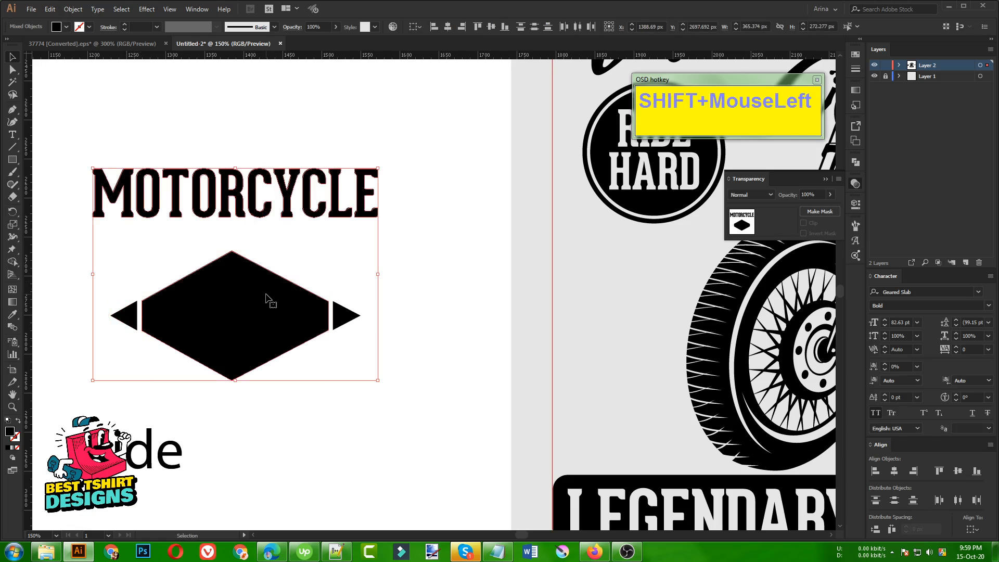
pyautogui.click(73, 10)
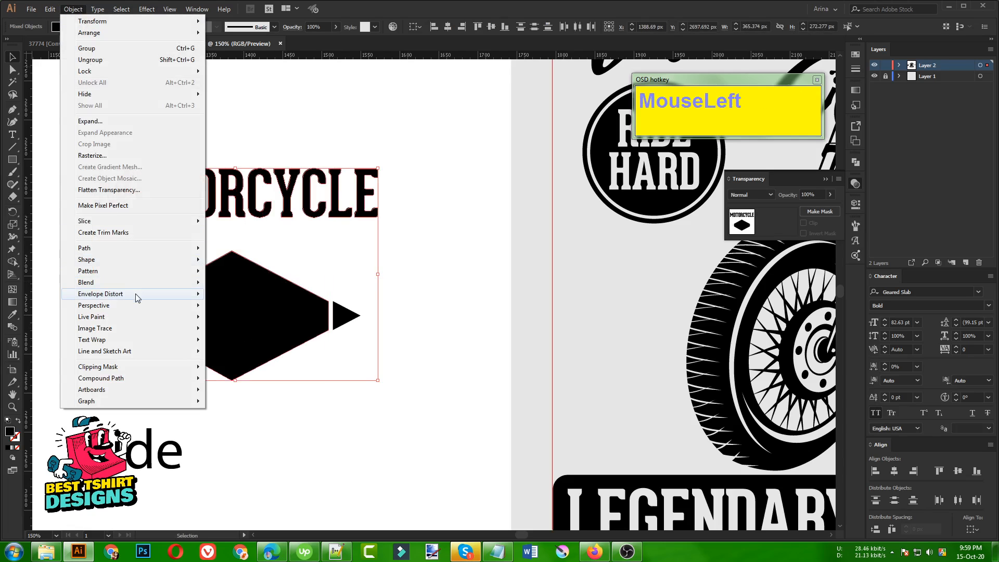
pyautogui.moveTo(137, 296)
pyautogui.click(245, 316)
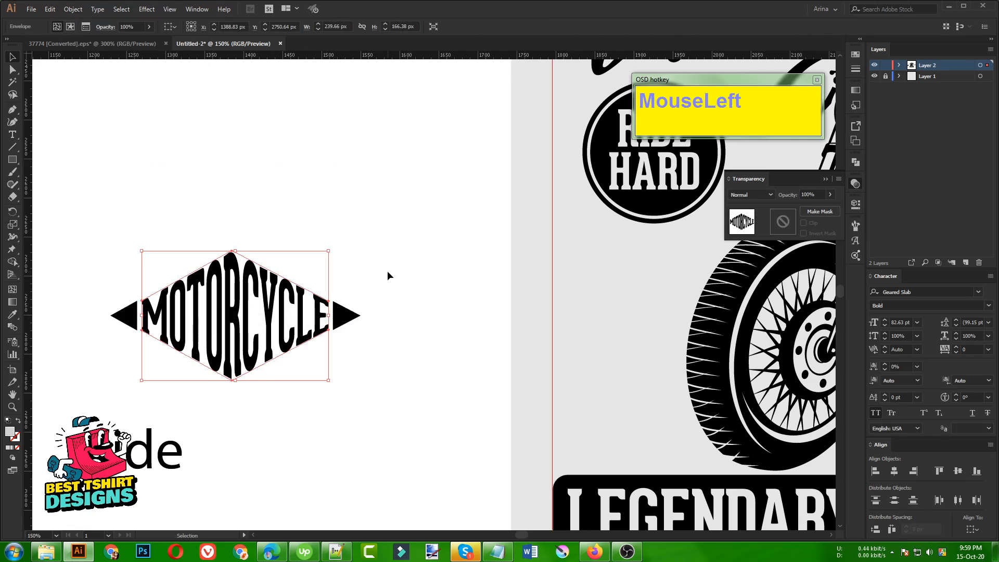
pyautogui.click(366, 254)
# Expand the warped lettering and its side triangles with Object and Fill enabled.
pyautogui.scroll(-2, 180, 301)
pyautogui.moveTo(126, 271); pyautogui.dragTo(278, 342)
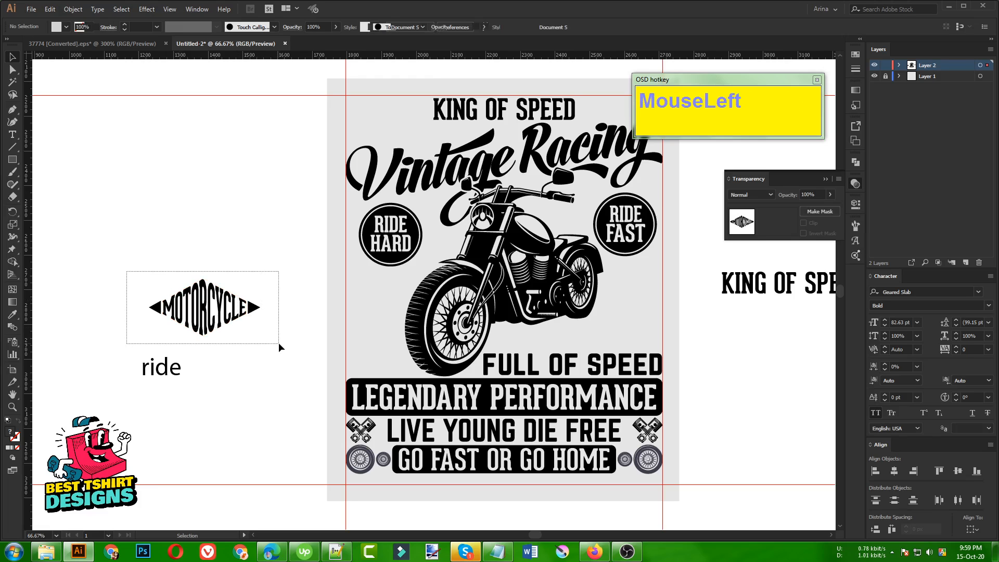
pyautogui.click(78, 9)
pyautogui.click(88, 122)
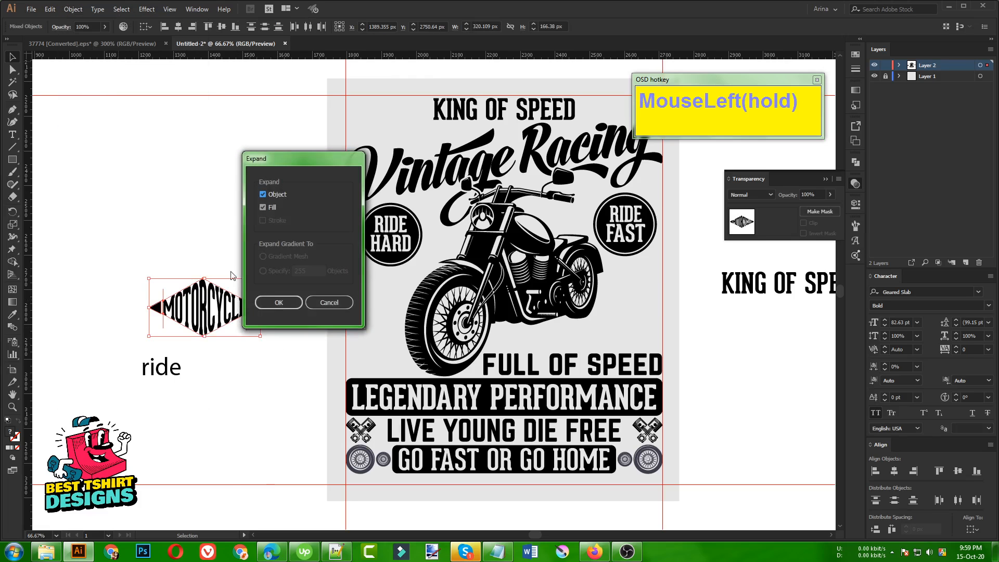
pyautogui.click(279, 303)
pyautogui.click(266, 364)
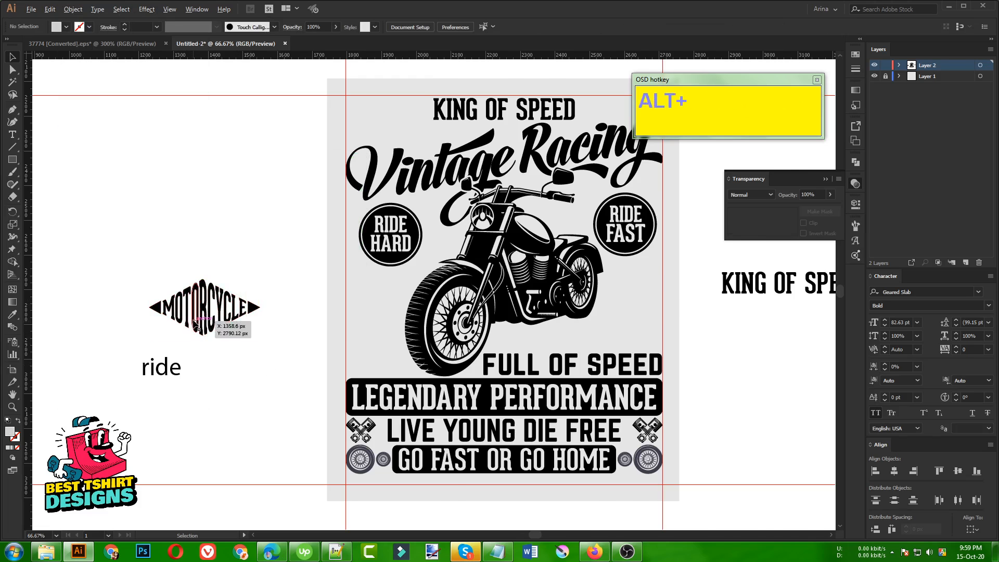
# Delete the leftover cutting-line fragments around the MOTORCYCLE diamond.
pyautogui.keyDown('alt'); pyautogui.scroll(1, 193, 321); pyautogui.keyUp('alt')
pyautogui.click(148, 328)
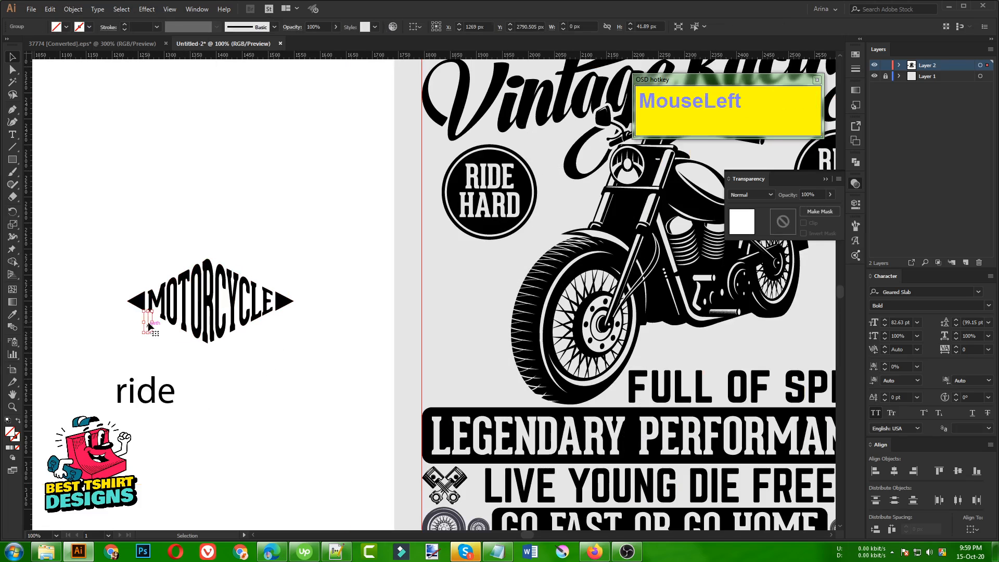
pyautogui.press('Delete')
pyautogui.click(147, 280)
pyautogui.press('Delete')
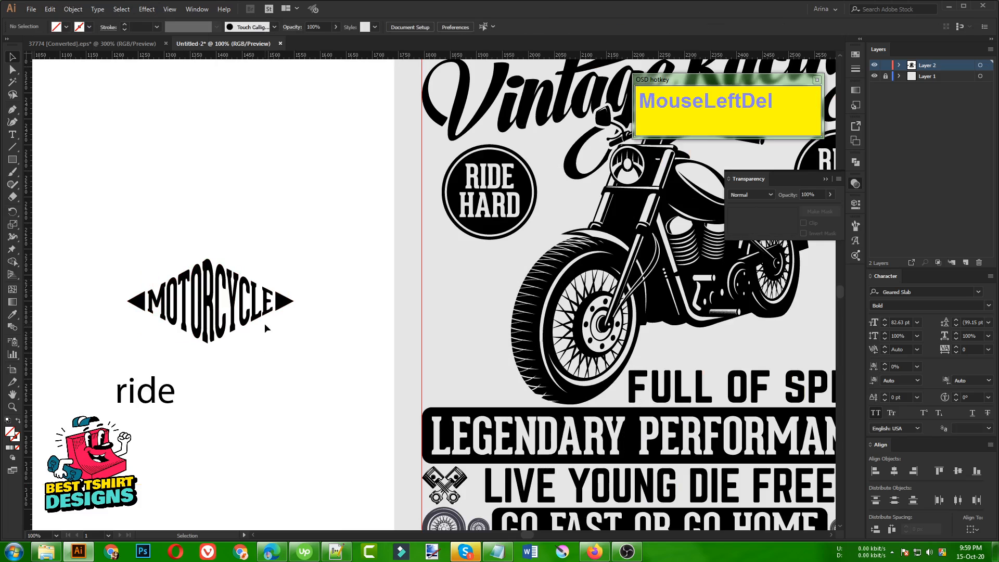
pyautogui.press('Delete')
pyautogui.click(274, 286)
# Group the warped MOTORCYCLE lettering with its two end triangles.
pyautogui.moveTo(105, 251); pyautogui.dragTo(321, 348)
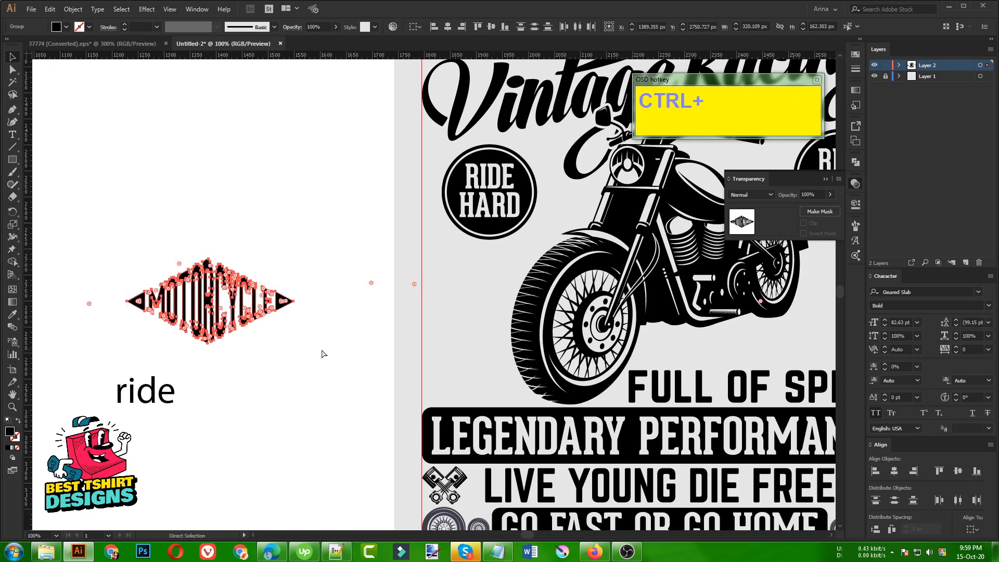
pyautogui.hotkey('ctrl', 'g')
pyautogui.scroll(-1, 240, 340)
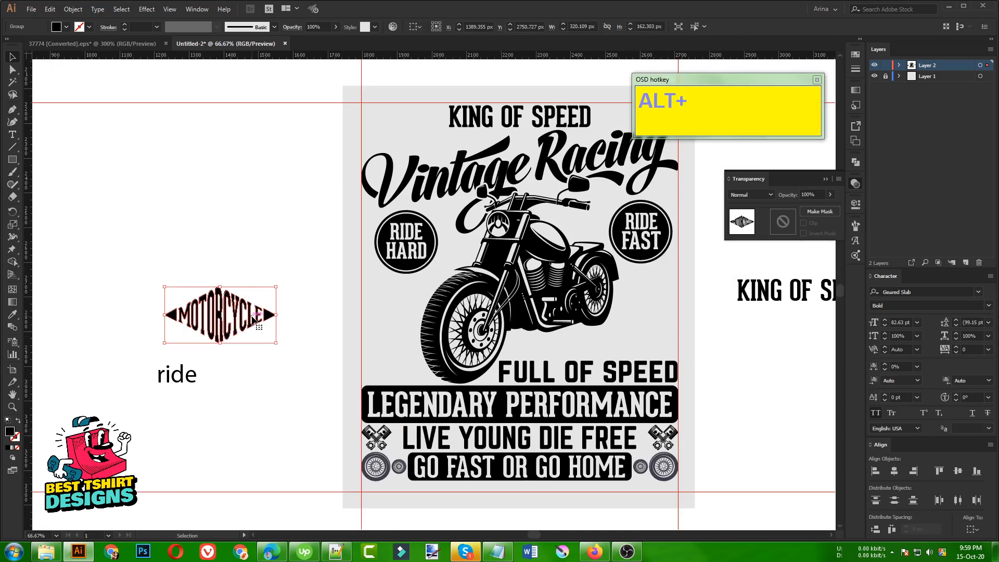
# Rotate the MOTORCYCLE badge 90° clockwise, then scale and position it beside the front wheel, below the RIDE HARD badge.
pyautogui.moveTo(232, 340); pyautogui.dragTo(417, 331)
pyautogui.moveTo(446, 300); pyautogui.dragTo(403, 358)
pyautogui.keyDown('alt'); pyautogui.scroll(1, 403, 358); pyautogui.keyUp('alt')
pyautogui.moveTo(392, 396); pyautogui.dragTo(385, 385)
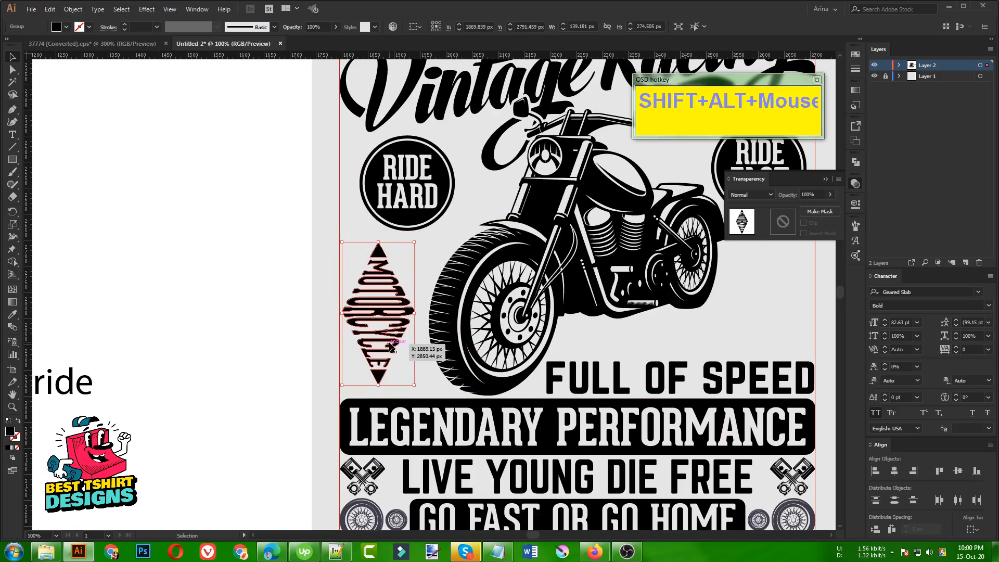
pyautogui.moveTo(392, 346); pyautogui.dragTo(397, 346)
pyautogui.click(239, 275)
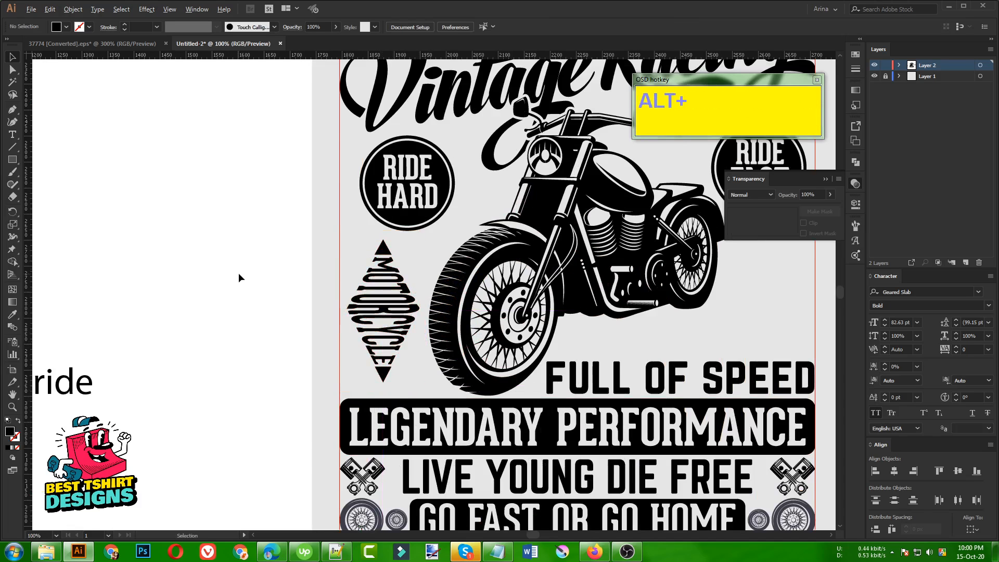
pyautogui.keyDown('alt'); pyautogui.scroll(-1, 238, 272); pyautogui.keyUp('alt')
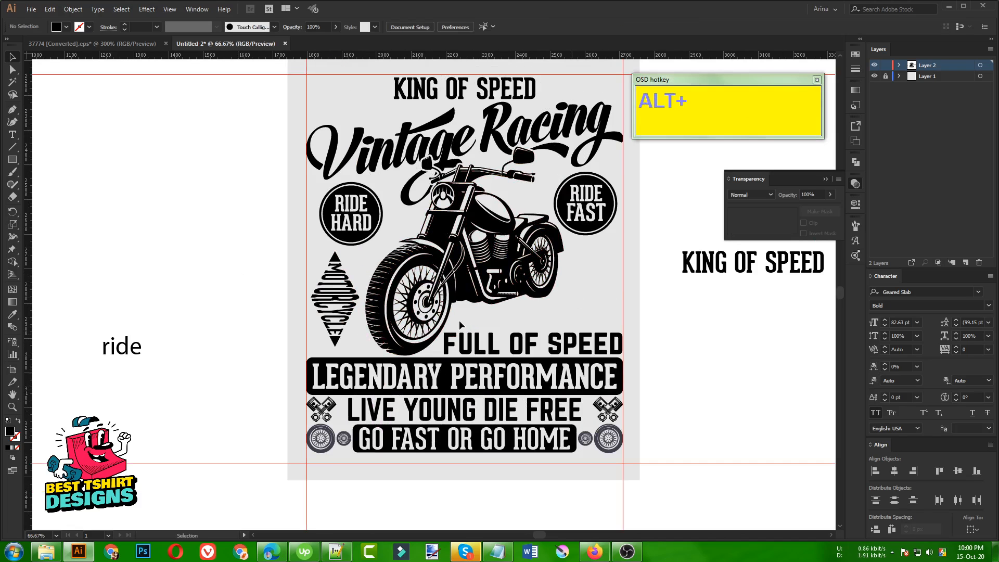
pyautogui.keyDown('alt'); pyautogui.scroll(-1, 403, 355); pyautogui.keyUp('alt')
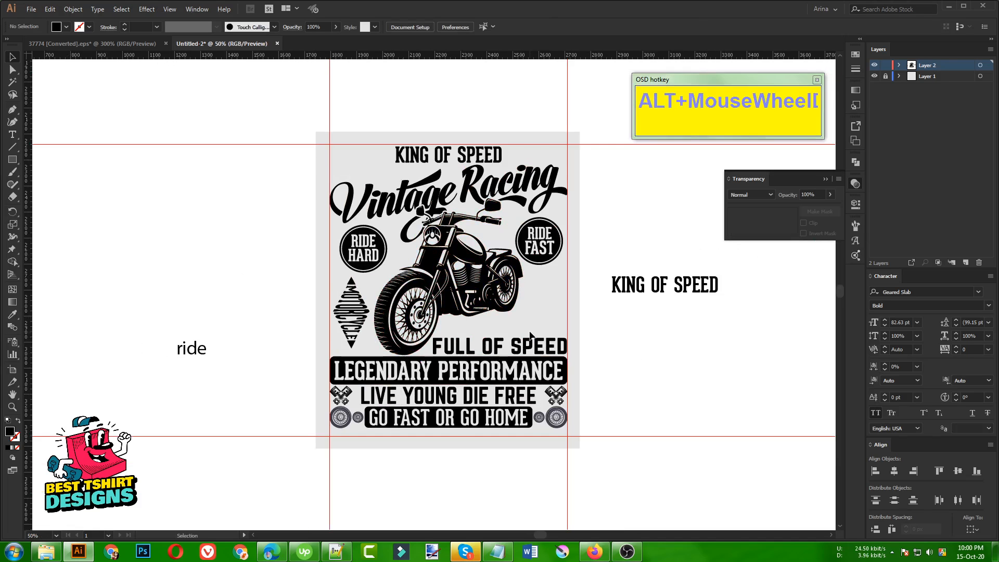
# Copy the spark plug illustration from 37774 [Converted].eps and paste it into the T-shirt design document.
pyautogui.keyDown('alt'); pyautogui.scroll(1, 578, 329); pyautogui.keyUp('alt')
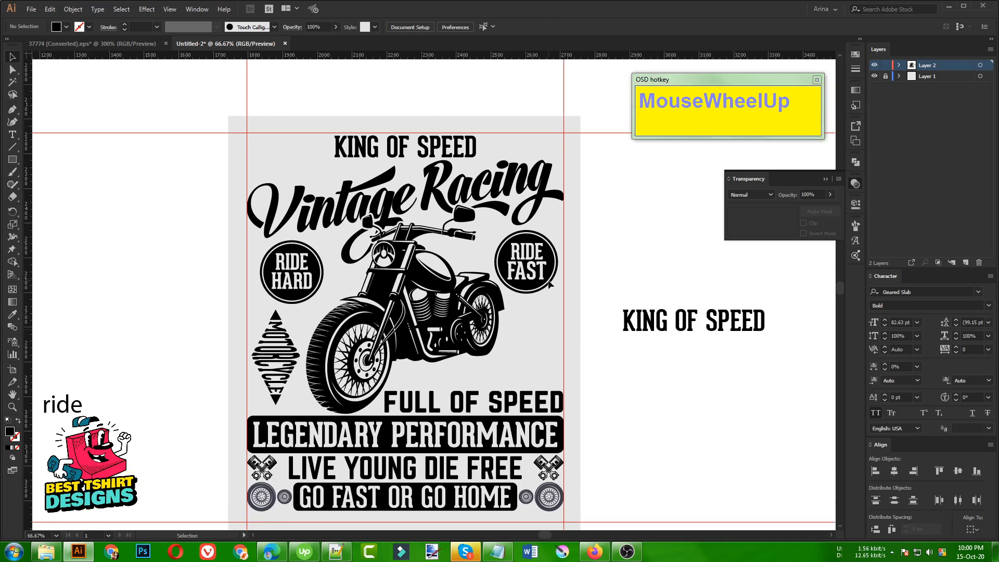
pyautogui.scroll(1, 390, 87)
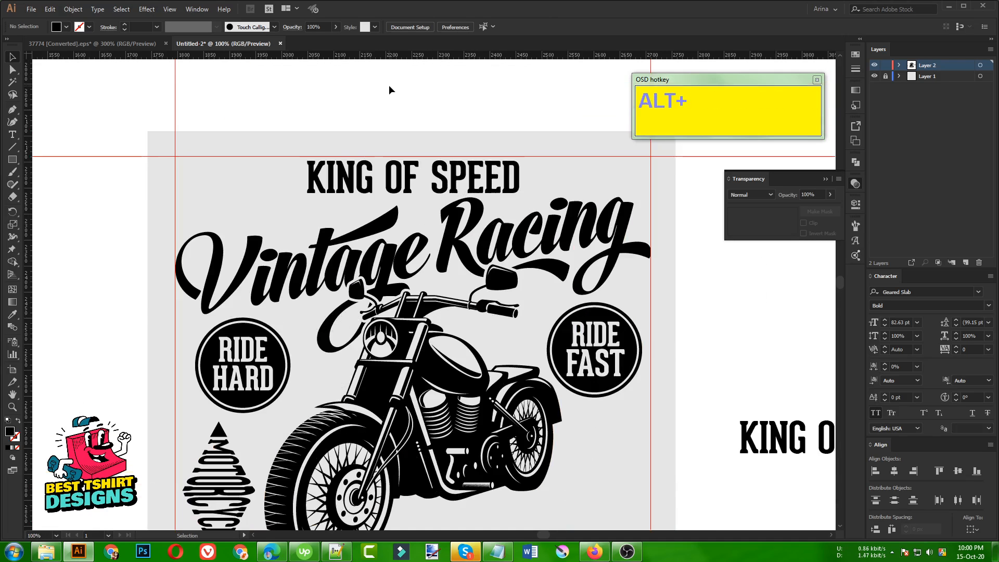
pyautogui.click(113, 47)
pyautogui.keyDown('alt'); pyautogui.scroll(-2, 438, 352); pyautogui.keyUp('alt')
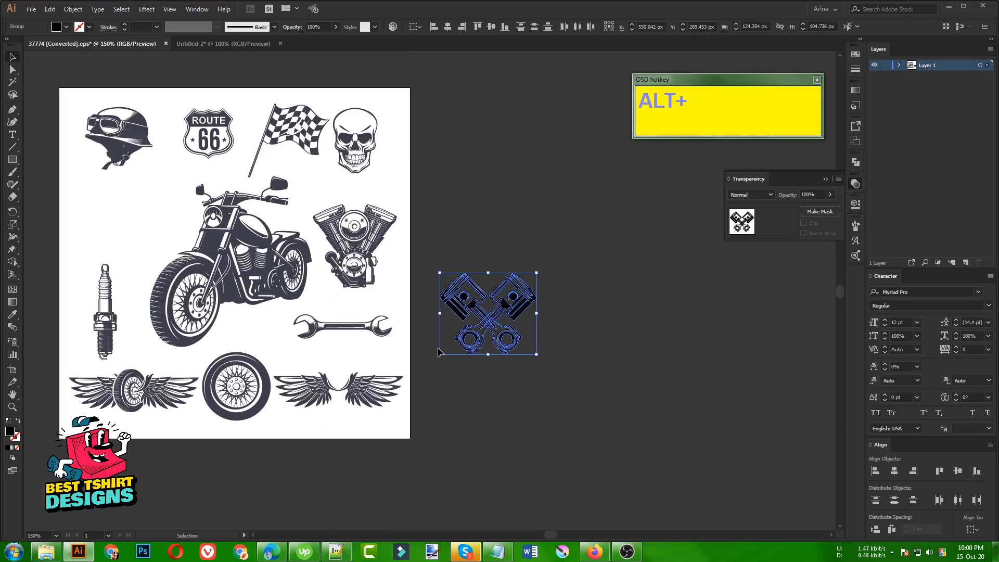
pyautogui.click(345, 412)
pyautogui.keyDown('alt'); pyautogui.scroll(1, 57, 216); pyautogui.keyUp('alt')
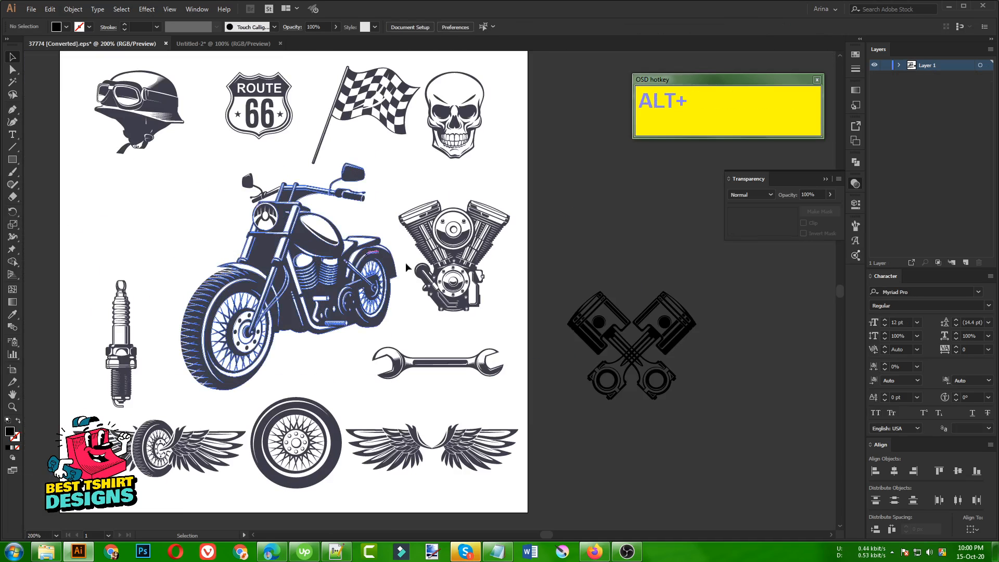
pyautogui.scroll(-1, 443, 270)
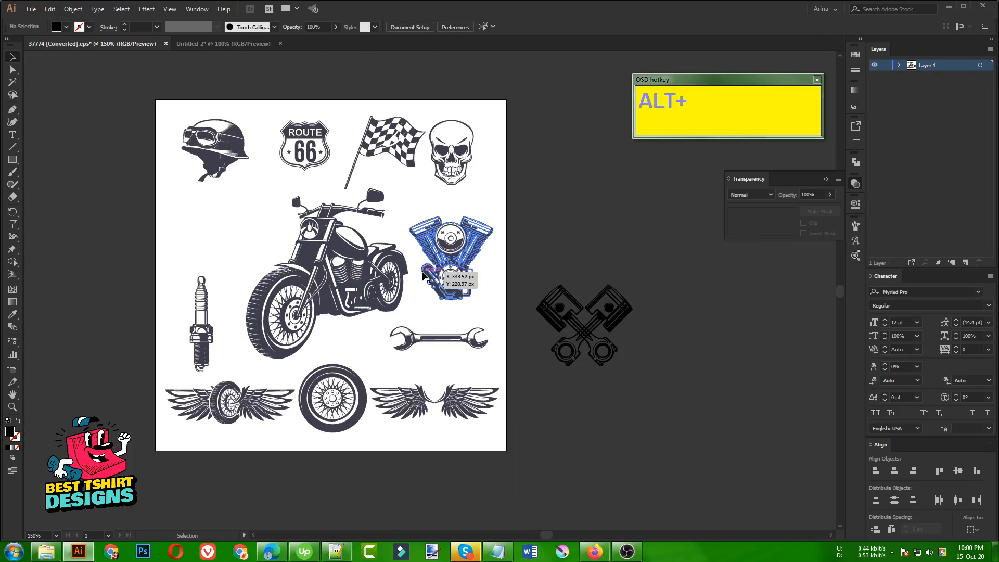
pyautogui.click(389, 439)
pyautogui.keyDown('alt'); pyautogui.scroll(1, 180, 343); pyautogui.keyUp('alt')
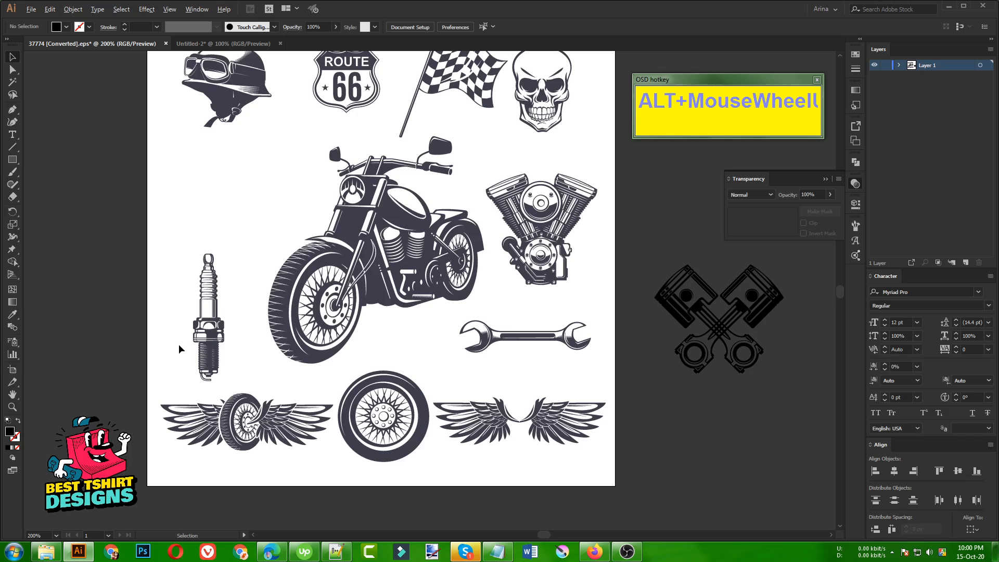
pyautogui.click(207, 349)
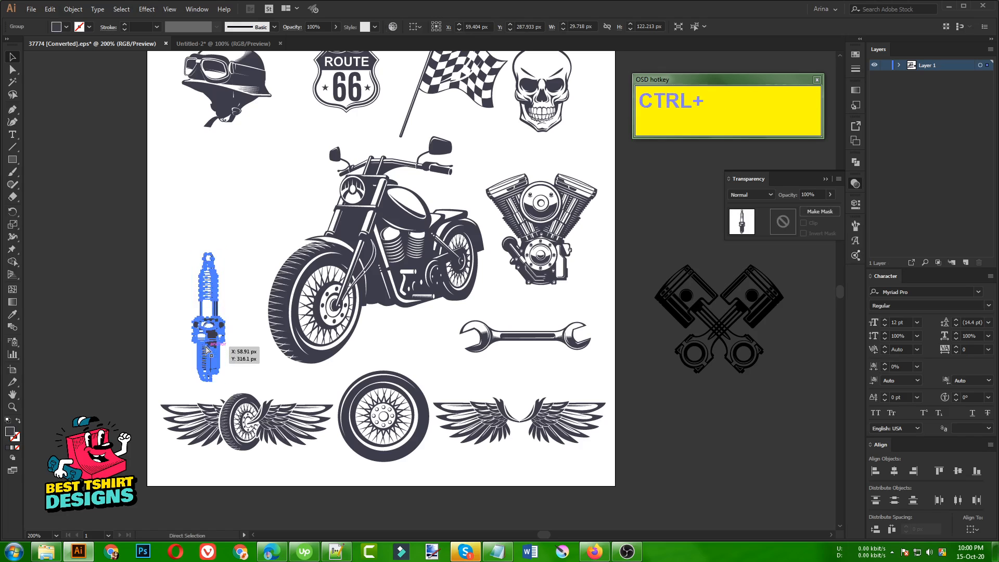
pyautogui.hotkey('ctrl', 'c')
pyautogui.click(190, 48)
pyautogui.hotkey('ctrl', 'v')
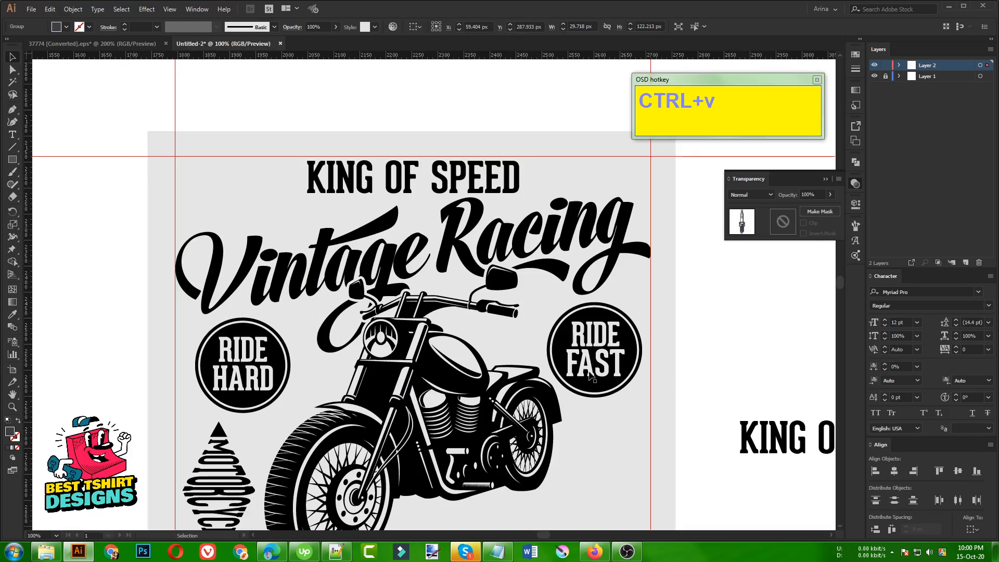
# Place the spark plug behind the rear wheel, below the RIDE FAST badge, and enlarge it to about 198 px tall.
pyautogui.keyDown('alt'); pyautogui.scroll(-1, 387, 314); pyautogui.keyUp('alt')
pyautogui.moveTo(388, 314); pyautogui.dragTo(499, 378)
pyautogui.keyDown('alt'); pyautogui.scroll(2, 529, 425); pyautogui.keyUp('alt')
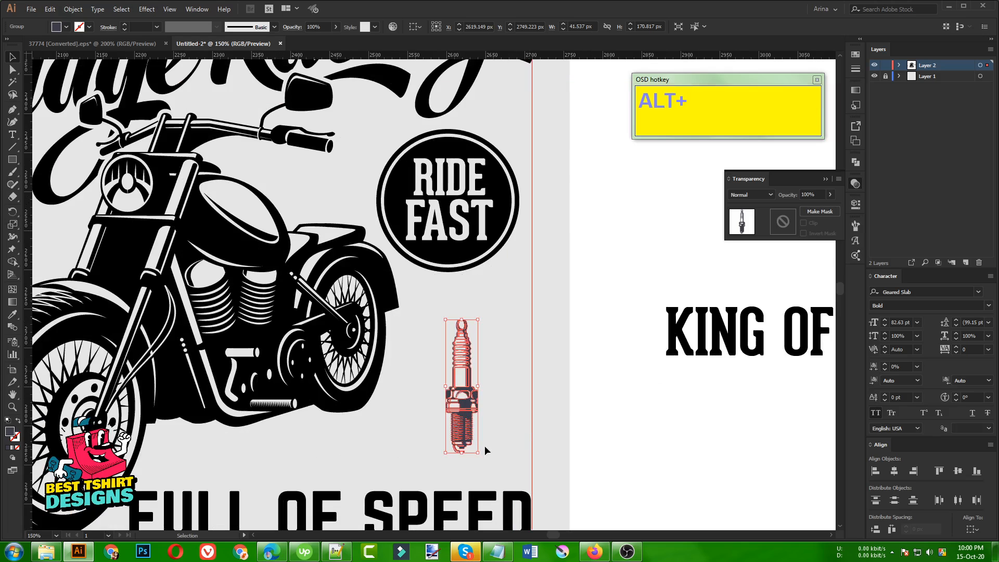
pyautogui.keyDown('shift'); pyautogui.moveTo(460, 453); pyautogui.dragTo(466, 474); pyautogui.keyUp('shift')
pyautogui.click(513, 435)
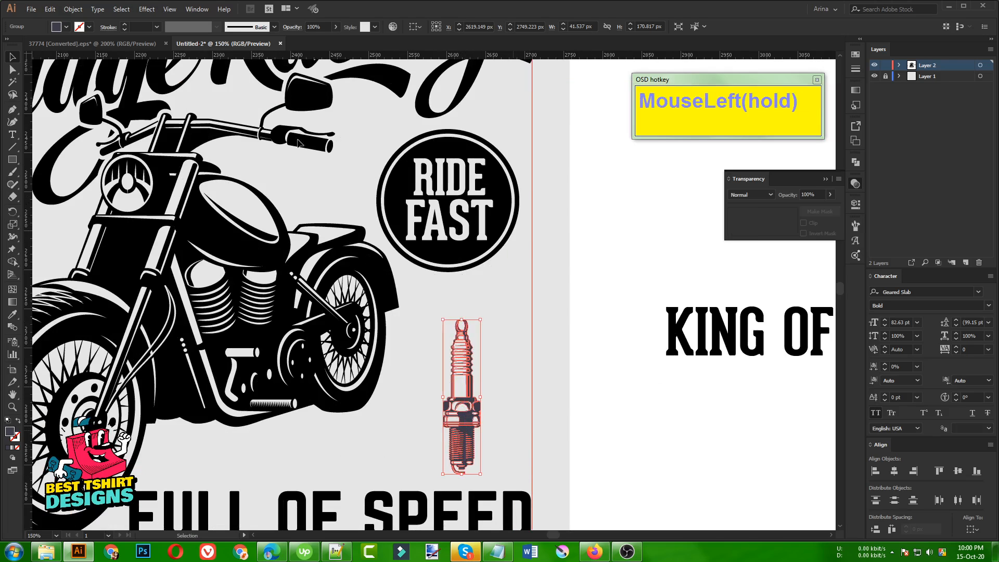
# Copy the pair of wings from the clip-art document into the T-shirt design and place it on the empty area beside the artboard.
pyautogui.click(148, 45)
pyautogui.click(557, 430)
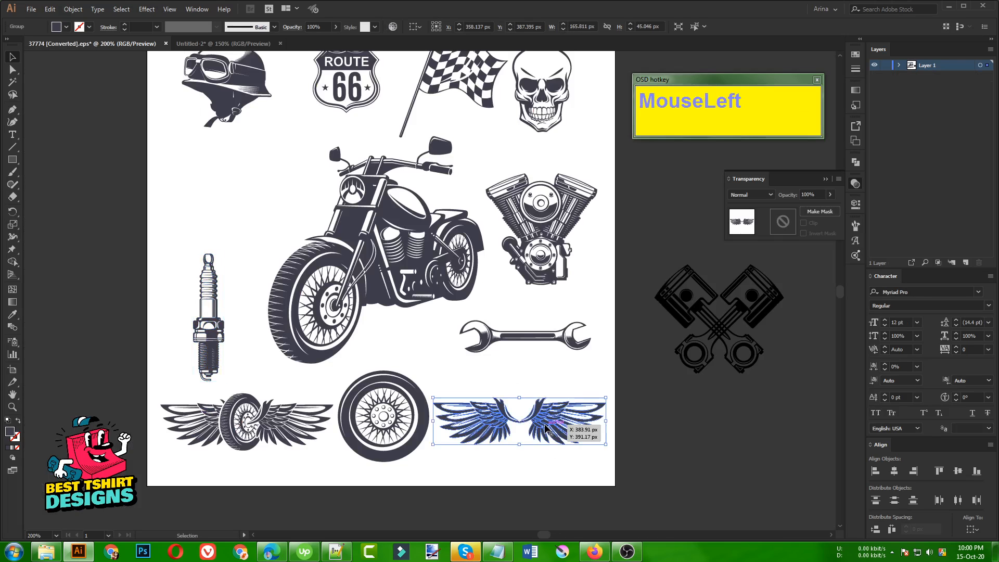
pyautogui.hotkey('ctrl', 'c')
pyautogui.click(195, 44)
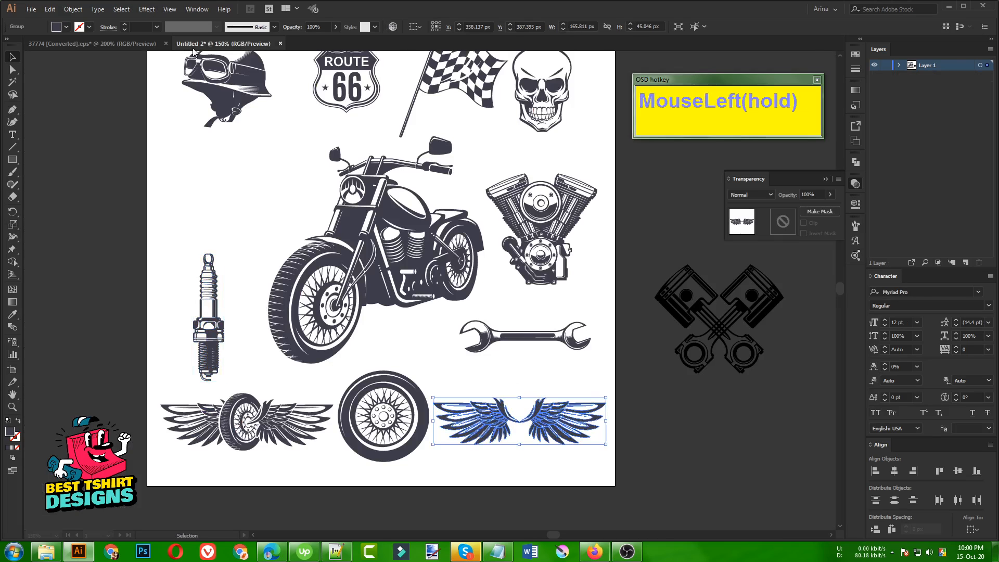
pyautogui.hotkey('ctrl', 'v')
pyautogui.moveTo(469, 304); pyautogui.dragTo(688, 444)
# Split the pair of wings by grouping the right wing, cutting it out of the group, and pasting it in front as a separate object.
pyautogui.doubleClick(687, 444)
pyautogui.click(658, 431)
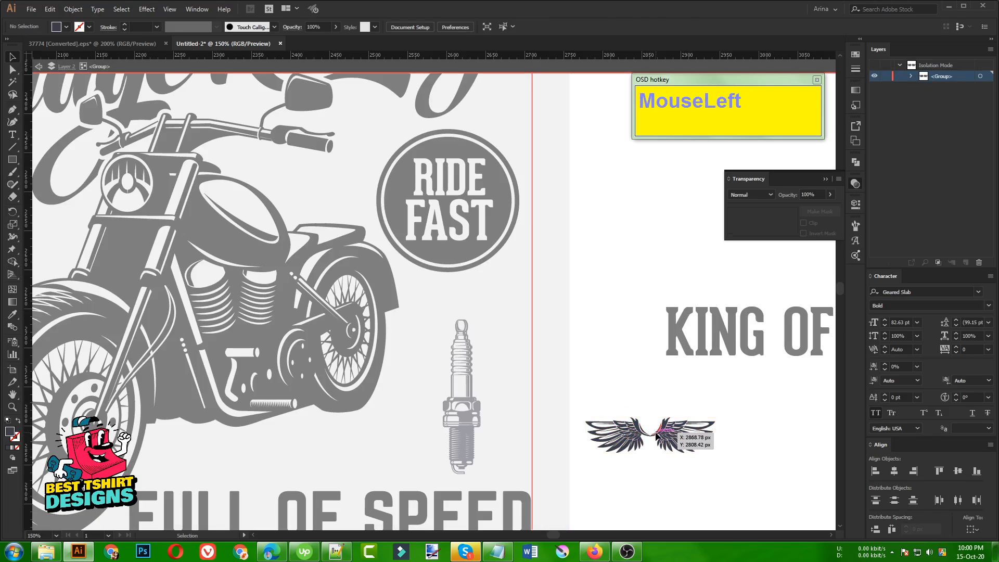
pyautogui.click(655, 464)
pyautogui.moveTo(652, 399); pyautogui.dragTo(731, 474)
pyautogui.hotkey('ctrl', 'g')
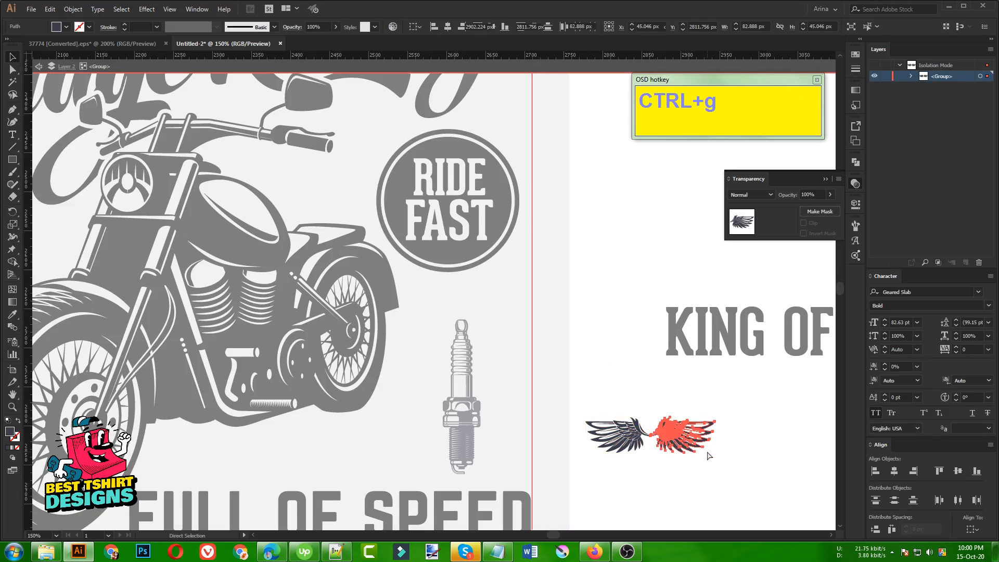
pyautogui.press('ctrl')
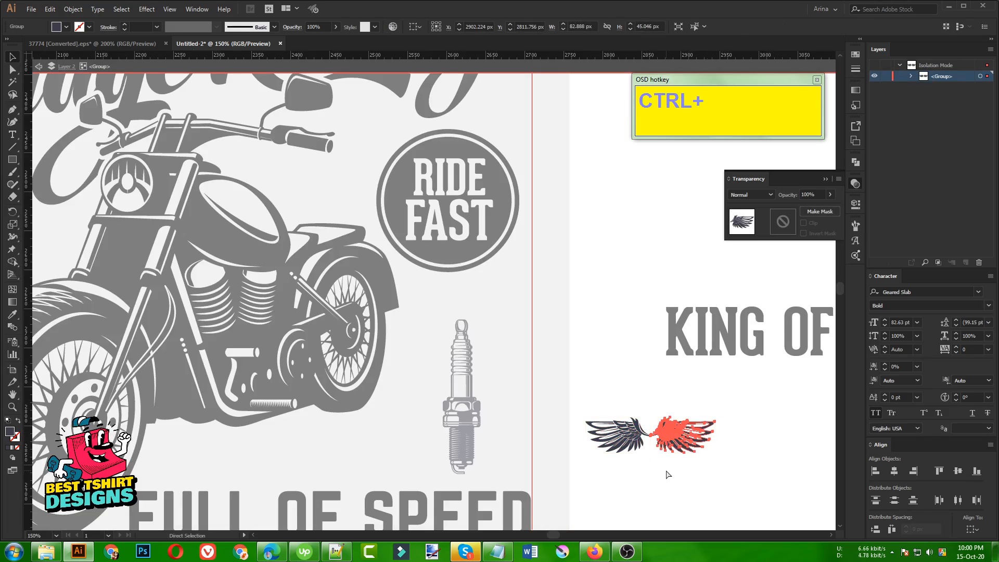
pyautogui.doubleClick(668, 474)
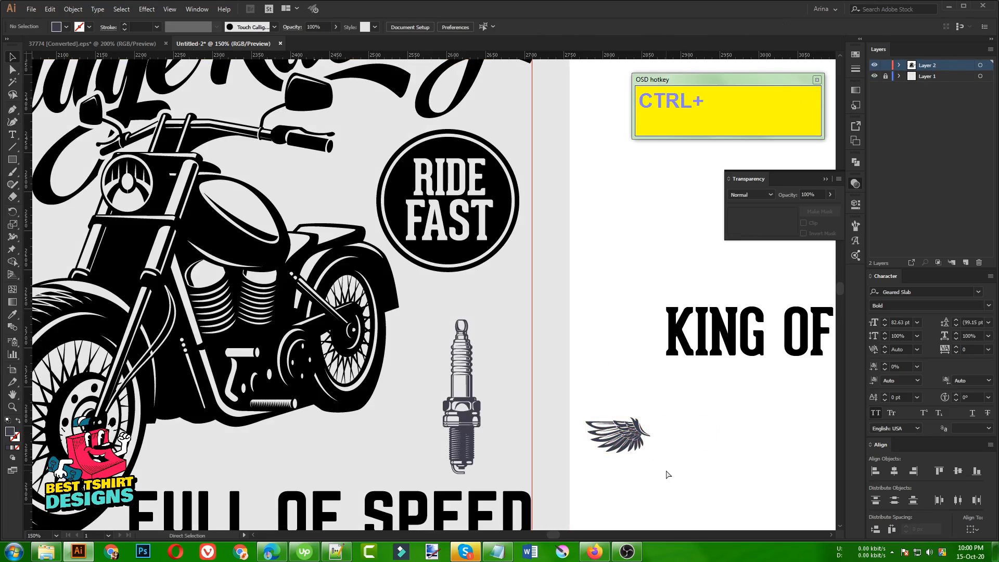
pyautogui.hotkey('ctrl', 'f')
pyautogui.click(632, 433)
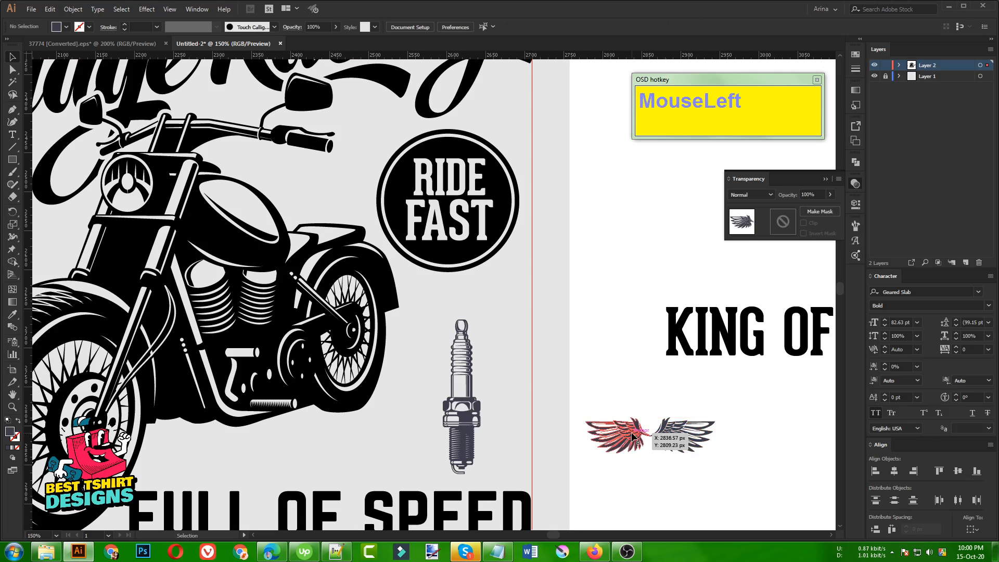
# Position one wing on each side of the spark plug's body and align the two wings vertically with each other.
pyautogui.click(662, 434)
pyautogui.moveTo(602, 400); pyautogui.dragTo(484, 377)
pyautogui.keyDown('alt'); pyautogui.scroll(2, 486, 387); pyautogui.keyUp('alt')
pyautogui.click(519, 316)
pyautogui.moveTo(380, 376); pyautogui.dragTo(372, 377)
pyautogui.keyDown('shift'); pyautogui.click(515, 387); pyautogui.keyUp('shift')
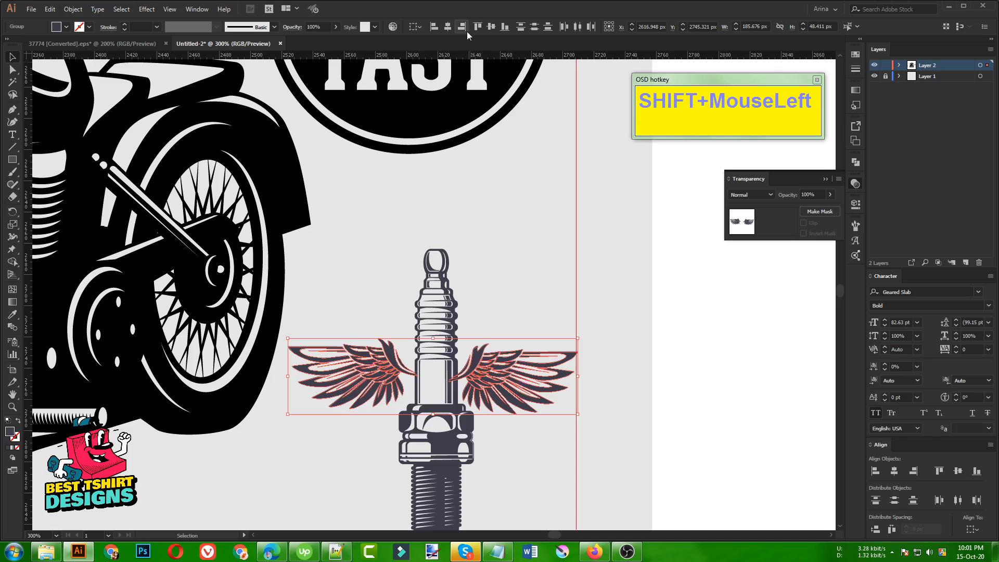
pyautogui.click(484, 26)
pyautogui.click(484, 251)
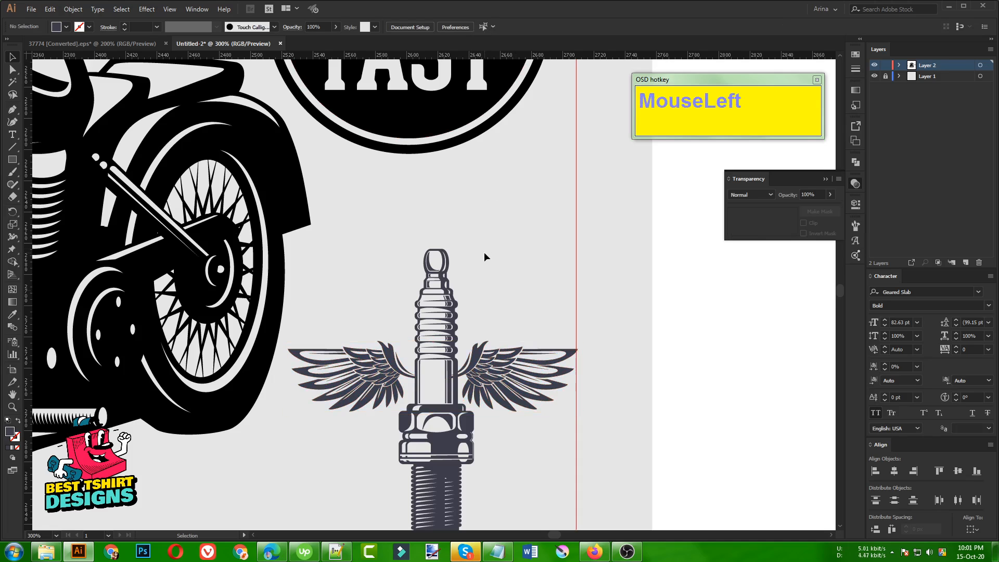
# Nudge the left wing inward against the spark plug, and raise both wings slightly together.
pyautogui.click(382, 366)
pyautogui.press('Right')
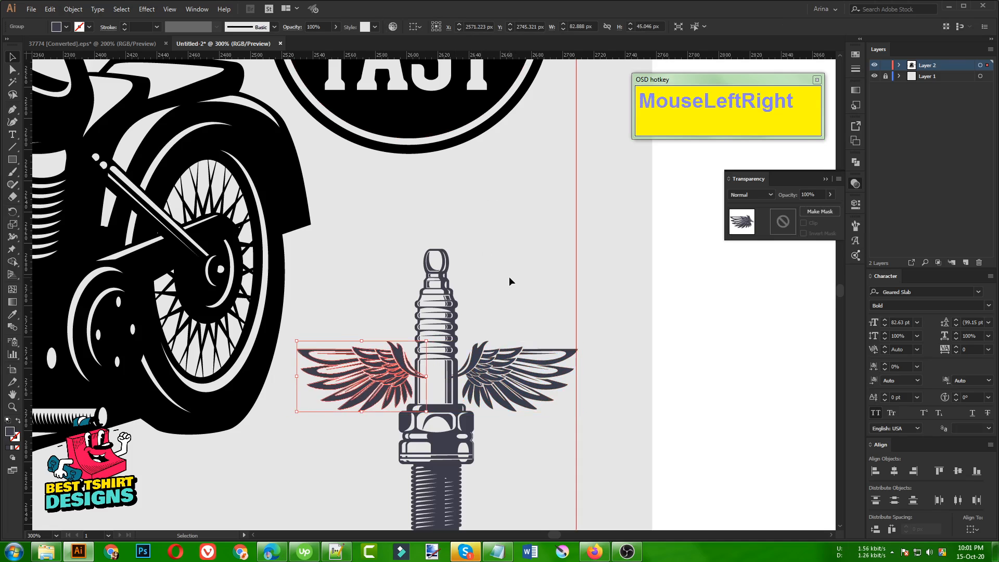
pyautogui.keyDown('shift'); pyautogui.click(491, 365); pyautogui.keyUp('shift')
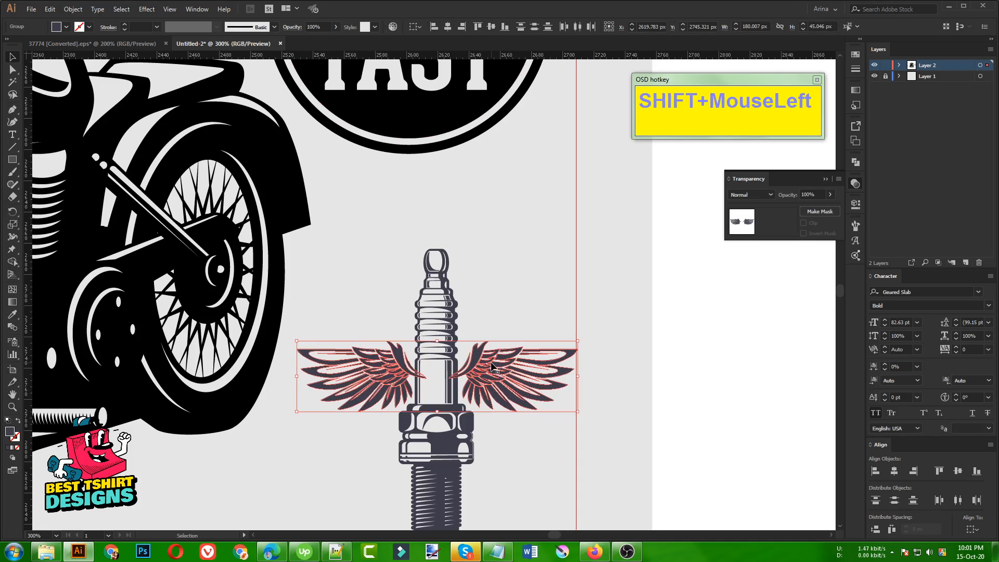
pyautogui.press('Up')
pyautogui.press('Up')
pyautogui.press('Up')
pyautogui.press('Up')
pyautogui.press('Up')
pyautogui.press('Up')
pyautogui.click(491, 307)
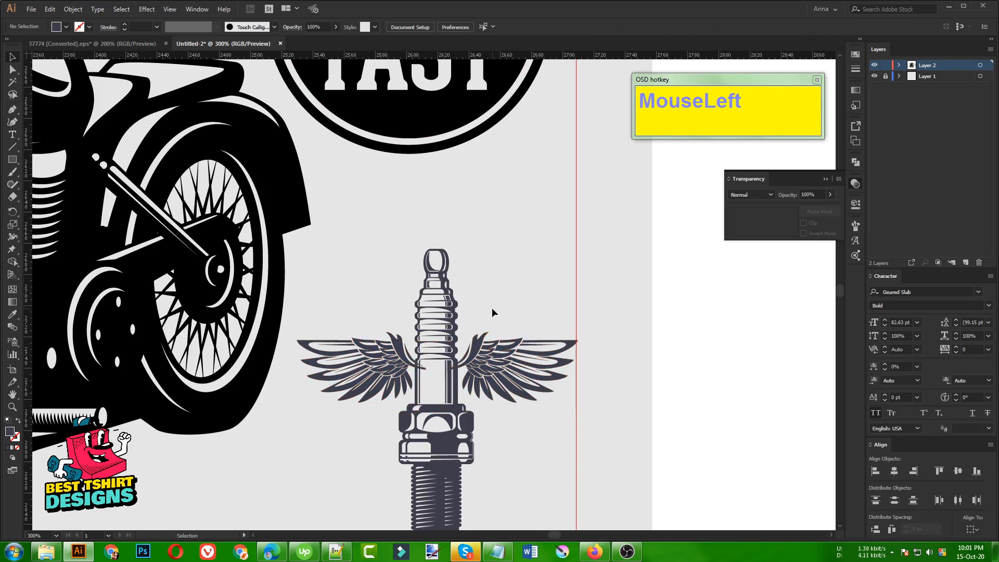
# Remove the wing tips overlapping the spark plug's body on both sides with the Shape Builder.
pyautogui.scroll(3, 458, 375)
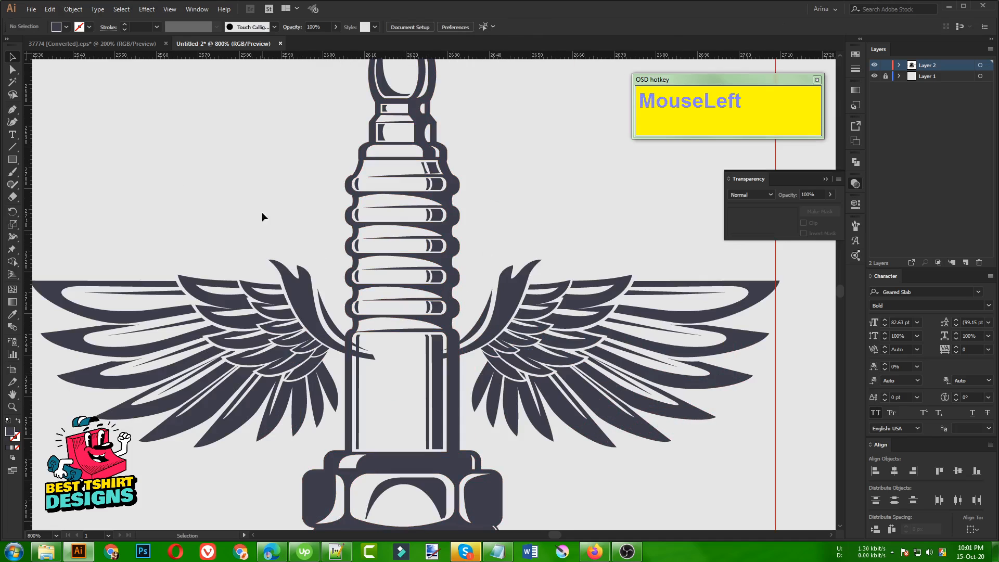
pyautogui.moveTo(262, 211); pyautogui.dragTo(459, 373)
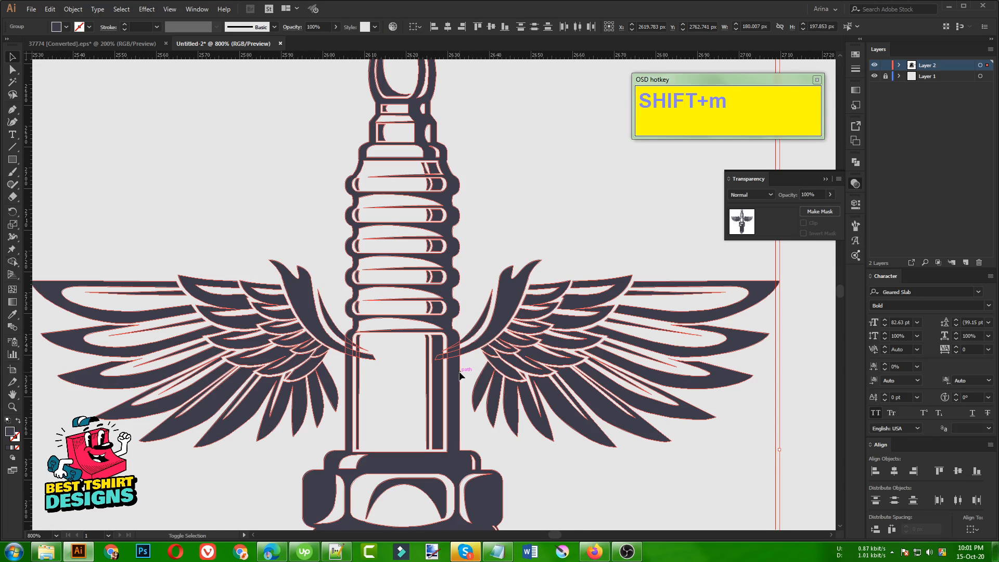
pyautogui.scroll(3, 392, 350)
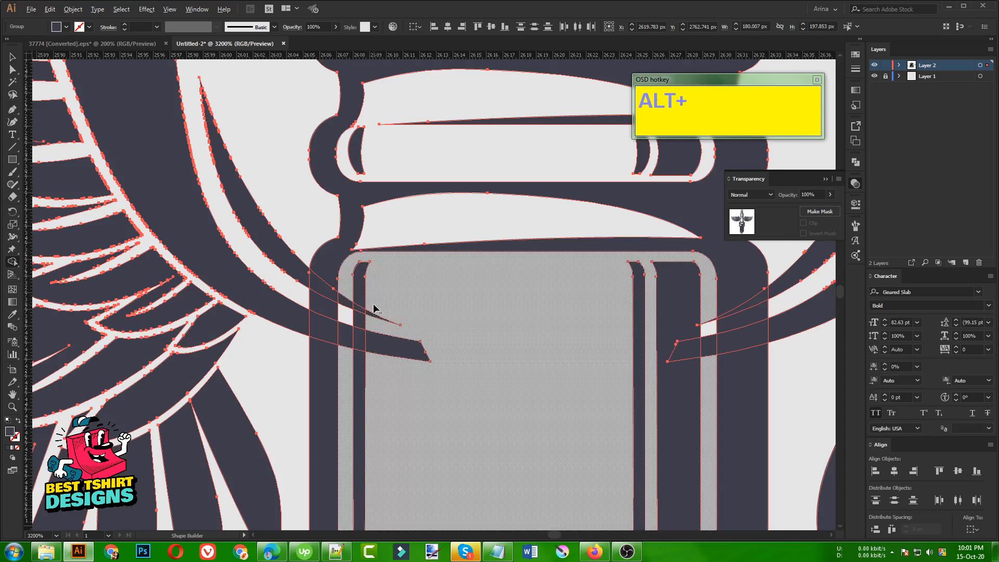
pyautogui.moveTo(374, 308); pyautogui.dragTo(377, 380)
pyautogui.moveTo(347, 282); pyautogui.dragTo(342, 357)
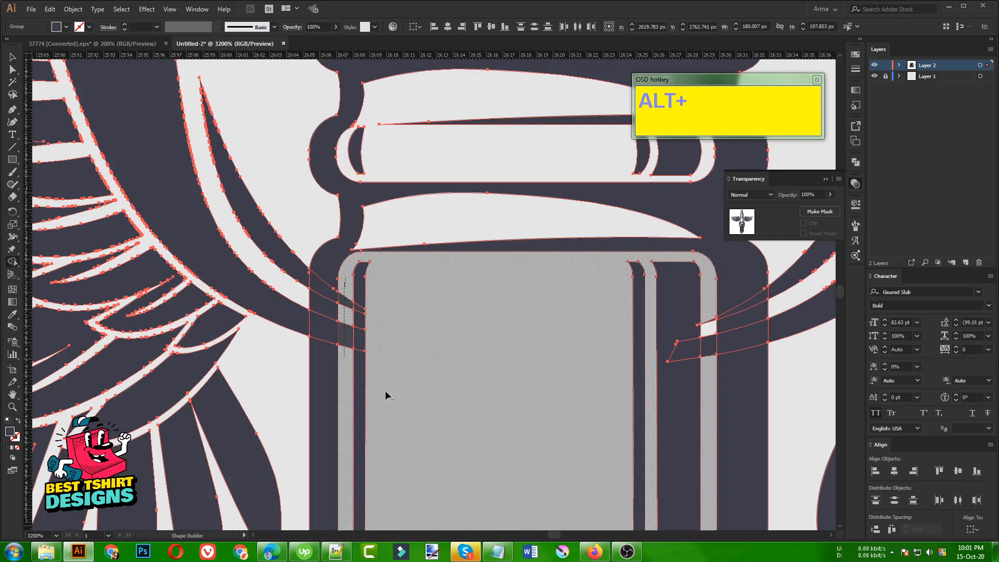
pyautogui.scroll(-1, 154, 292)
pyautogui.scroll(2, 582, 326)
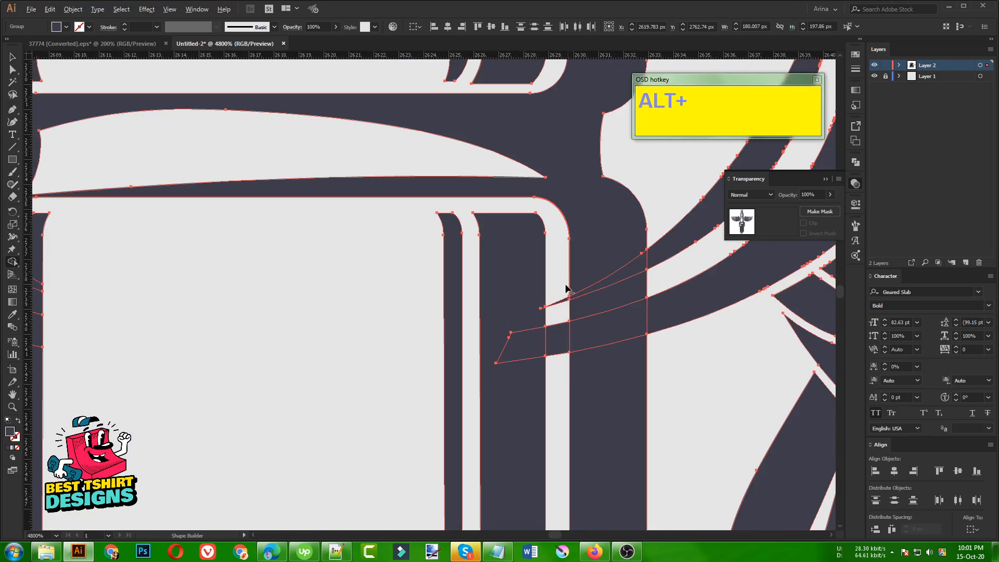
pyautogui.moveTo(561, 282); pyautogui.dragTo(560, 386)
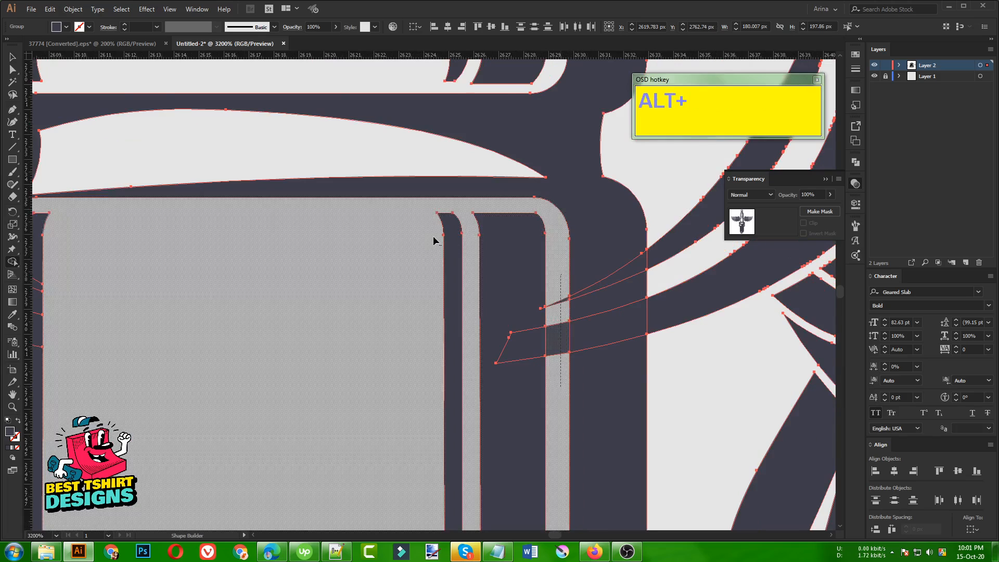
pyautogui.scroll(-4, 434, 241)
pyautogui.press('v')
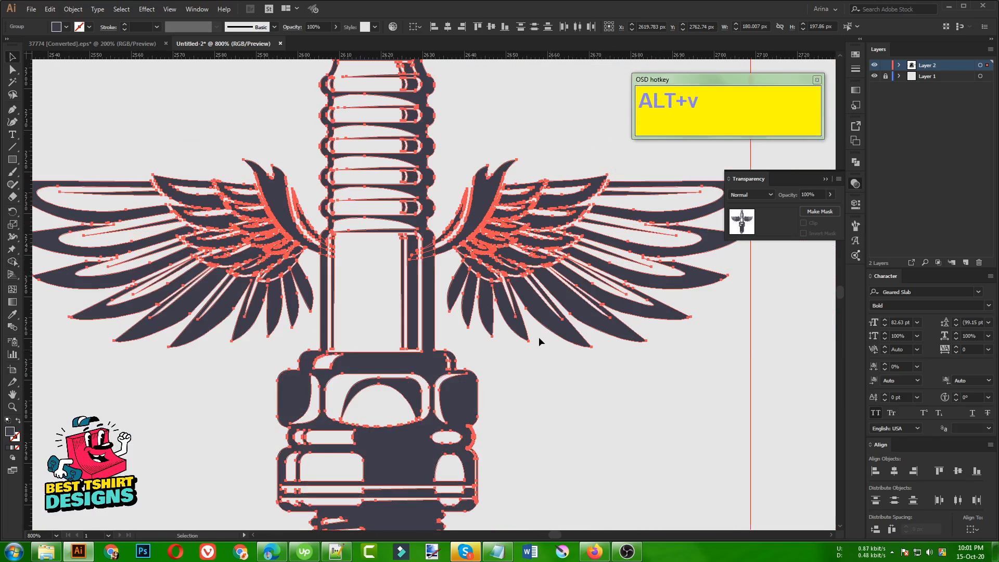
pyautogui.click(627, 398)
pyautogui.scroll(-3, 392, 300)
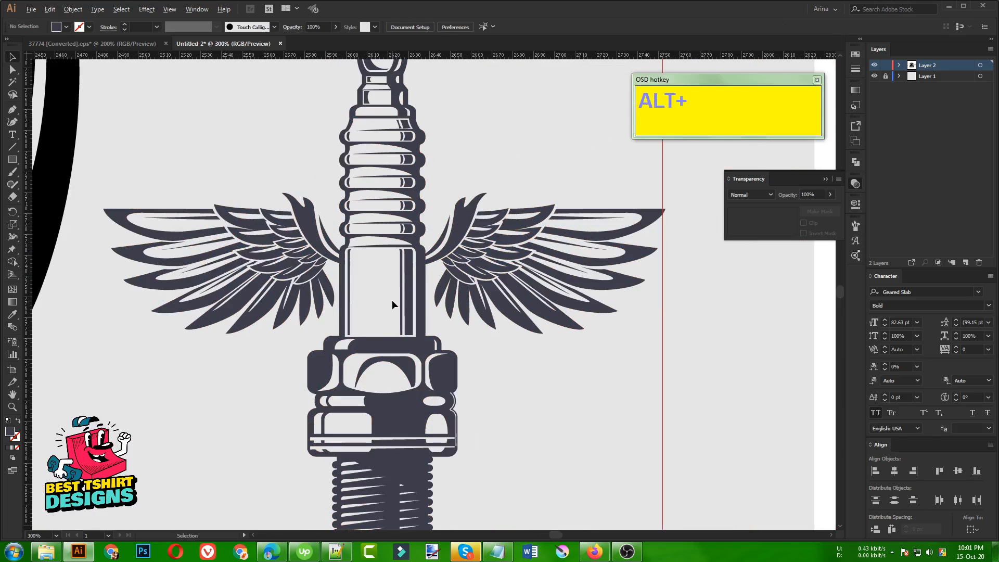
# Recolor the spark plug and both wings with a black fill.
pyautogui.scroll(-2, 391, 300)
pyautogui.moveTo(322, 207); pyautogui.dragTo(461, 393)
pyautogui.click(66, 27)
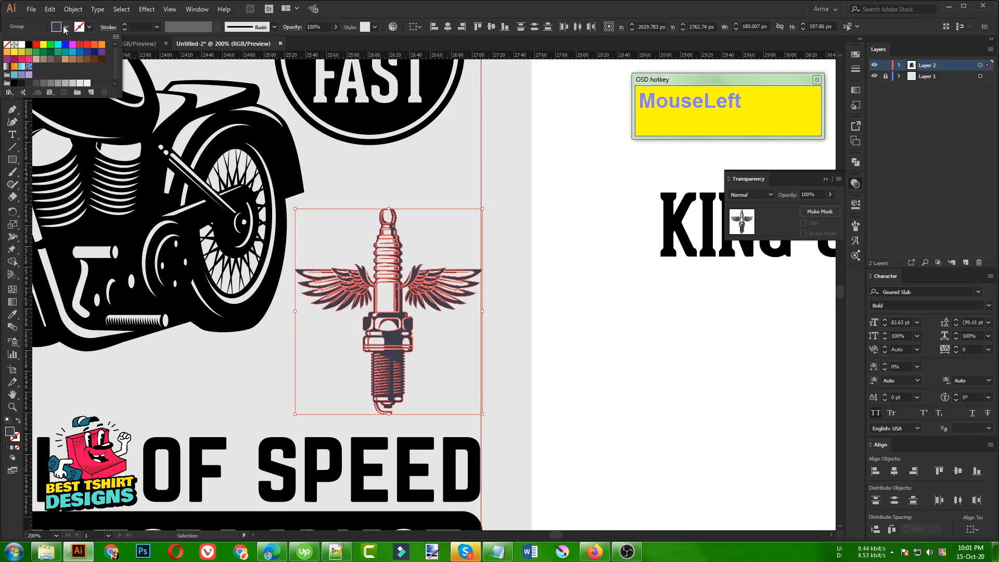
pyautogui.click(30, 45)
pyautogui.click(442, 341)
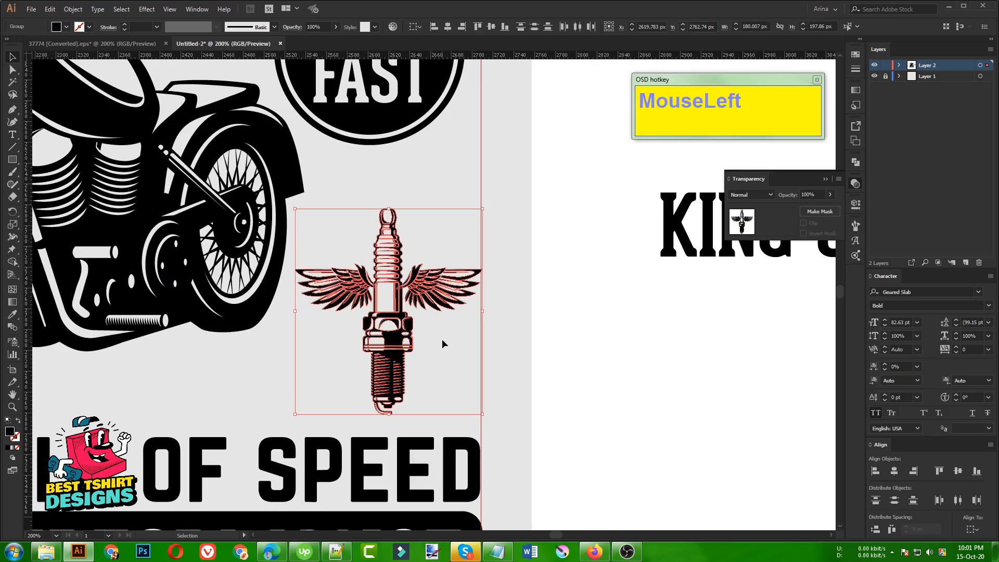
pyautogui.click(442, 344)
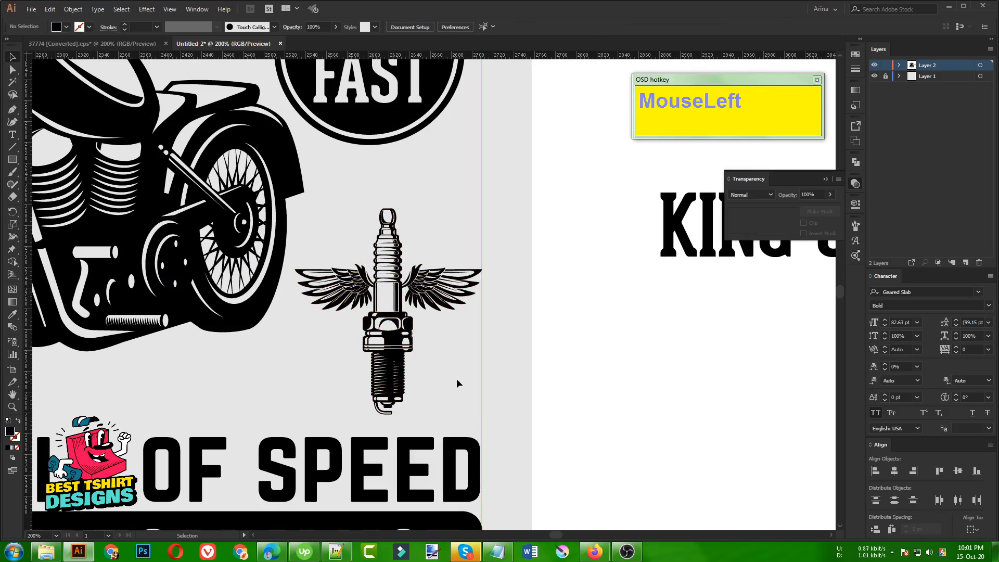
# Group the spark plug with its two wings.
pyautogui.moveTo(452, 383); pyautogui.dragTo(329, 236)
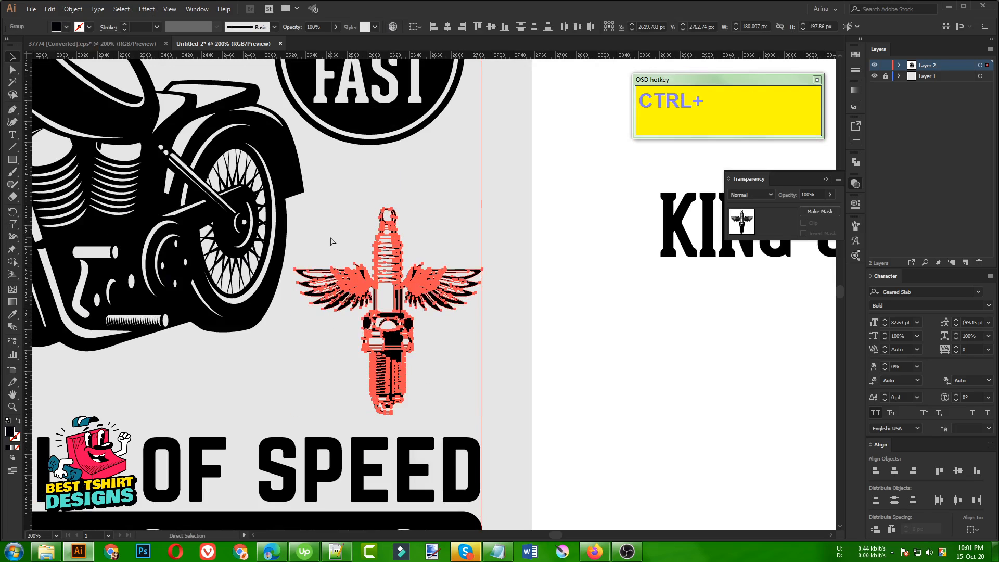
pyautogui.hotkey('ctrl', 'g')
pyautogui.scroll(-1, 441, 307)
pyautogui.scroll(-1, 442, 308)
pyautogui.click(448, 333)
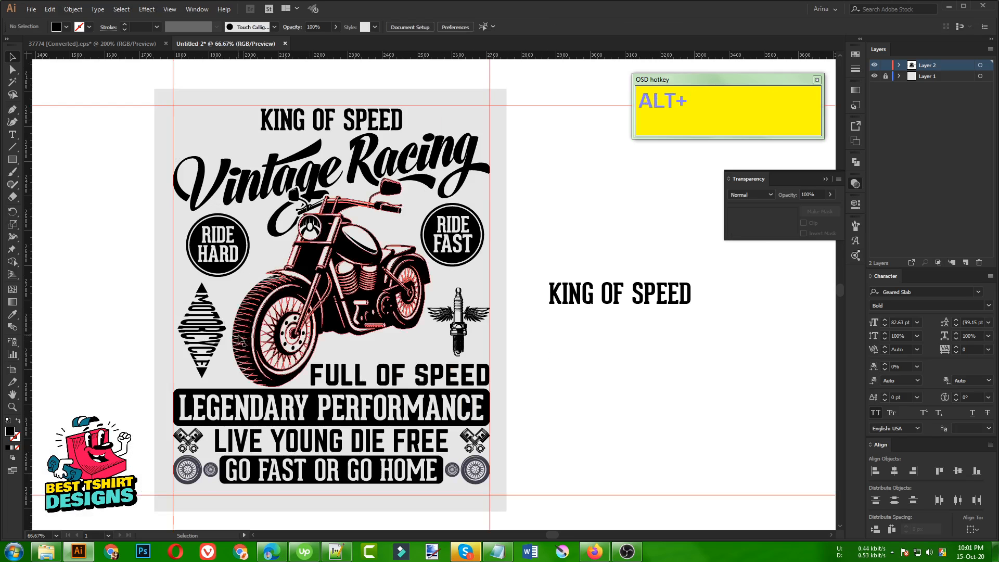
# Move the MOTORCYCLE diamond off the artboard and the winged spark plug into its place beside the front wheel.
pyautogui.moveTo(201, 330); pyautogui.dragTo(604, 386)
pyautogui.moveTo(458, 333); pyautogui.dragTo(210, 335)
# Rotate the MOTORCYCLE diamond to read horizontally and place it below the rear wheel, above FULL OF SPEED at the right guide.
pyautogui.click(604, 386)
pyautogui.keyDown('shift'); pyautogui.click(634, 385); pyautogui.keyUp('shift')
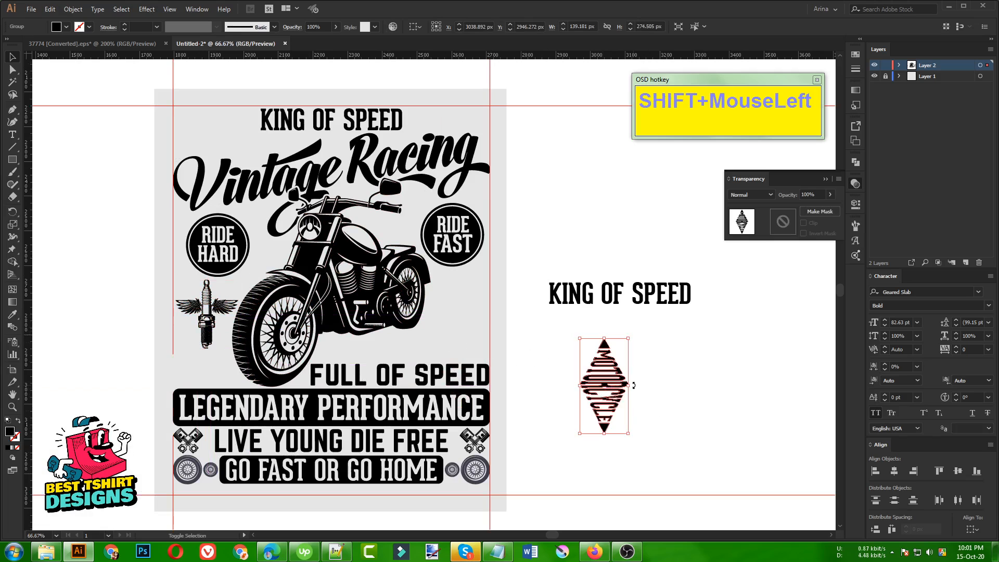
pyautogui.moveTo(633, 385); pyautogui.dragTo(503, 342)
pyautogui.keyDown('alt'); pyautogui.scroll(2, 481, 339); pyautogui.keyUp('alt')
pyautogui.click(552, 345)
pyautogui.keyDown('alt'); pyautogui.scroll(-2, 552, 346); pyautogui.keyUp('alt')
pyautogui.moveTo(415, 345); pyautogui.dragTo(377, 342)
pyautogui.click(345, 345)
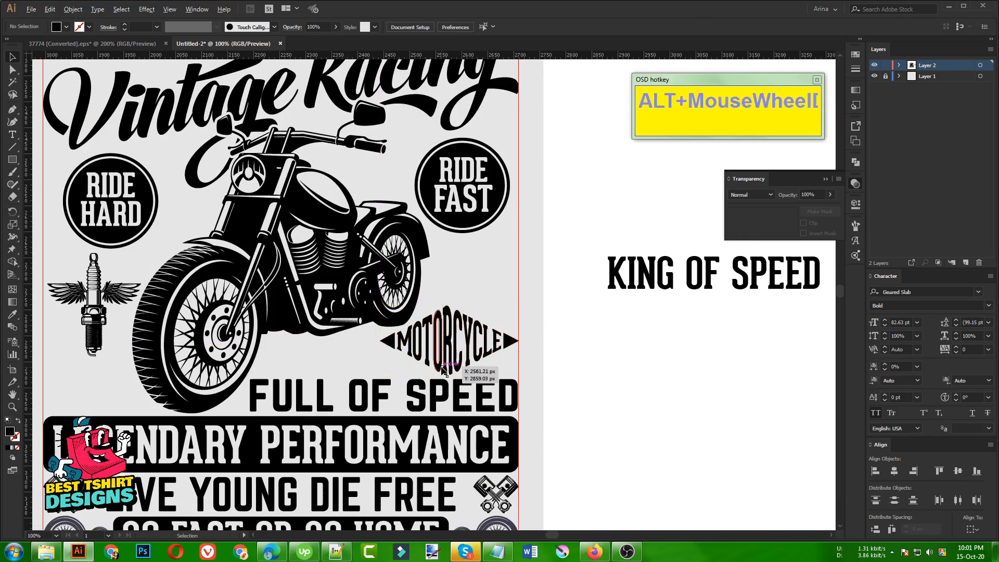
pyautogui.keyDown('alt'); pyautogui.scroll(-1, 443, 371); pyautogui.keyUp('alt')
pyautogui.click(570, 418)
pyautogui.scroll(1, 569, 419)
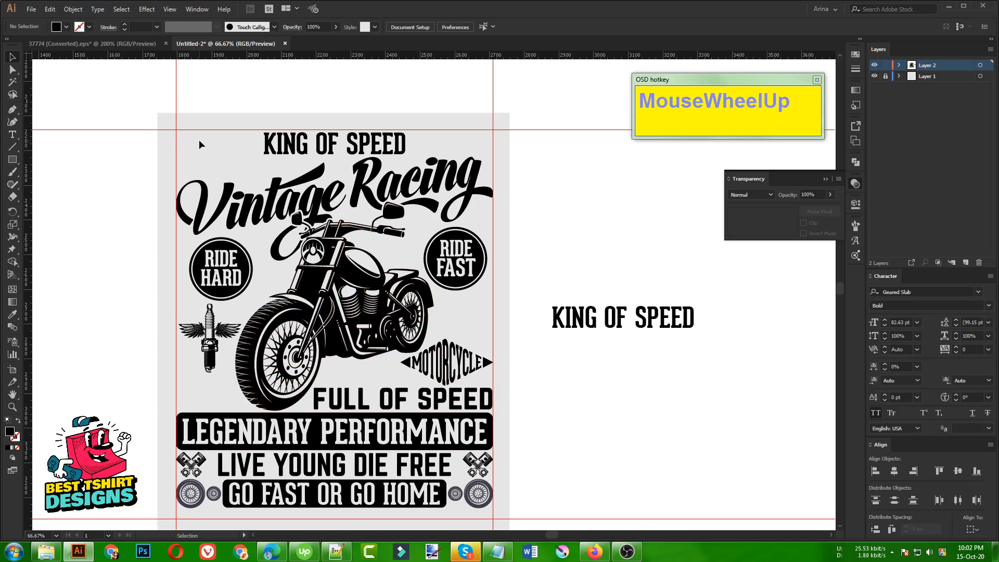
# Enlarge the KING OF SPEED heading above Vintage Racing from its centre to about 492 px wide.
pyautogui.keyDown('alt'); pyautogui.scroll(2, 333, 107); pyautogui.keyUp('alt')
pyautogui.click(399, 193)
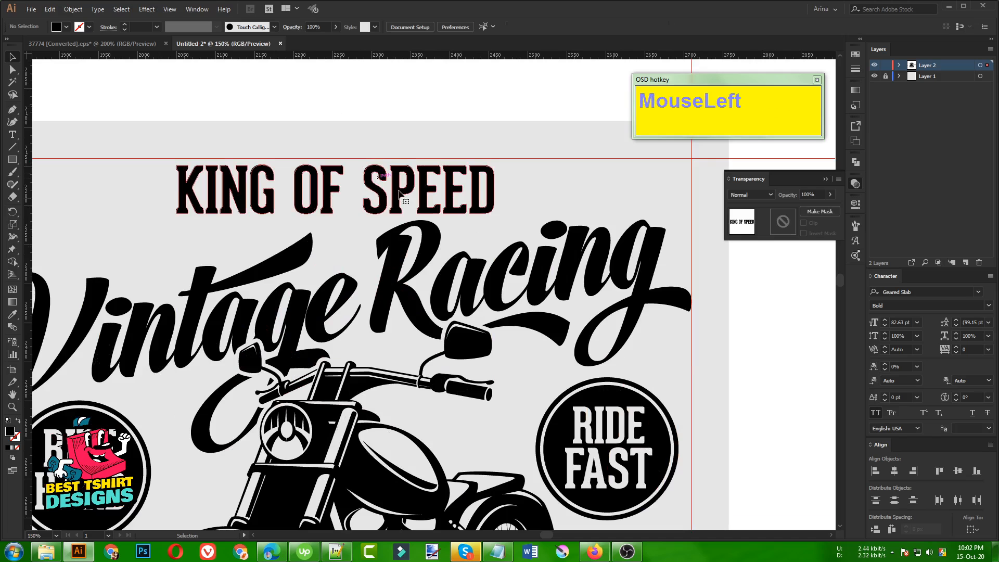
pyautogui.click(398, 193)
pyautogui.moveTo(494, 192); pyautogui.dragTo(527, 196)
pyautogui.keyDown('alt'); pyautogui.scroll(-2, 380, 203); pyautogui.keyUp('alt')
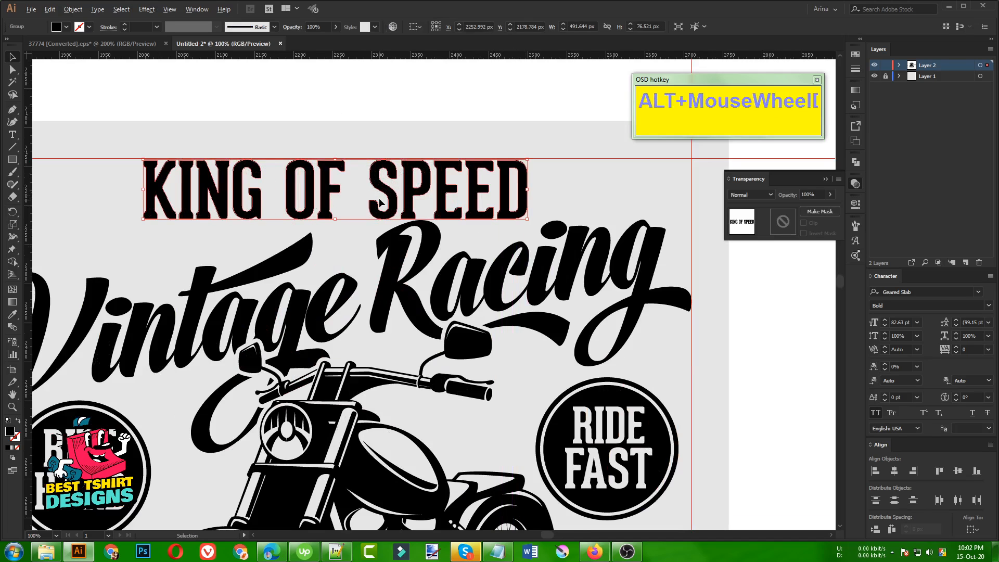
pyautogui.click(491, 196)
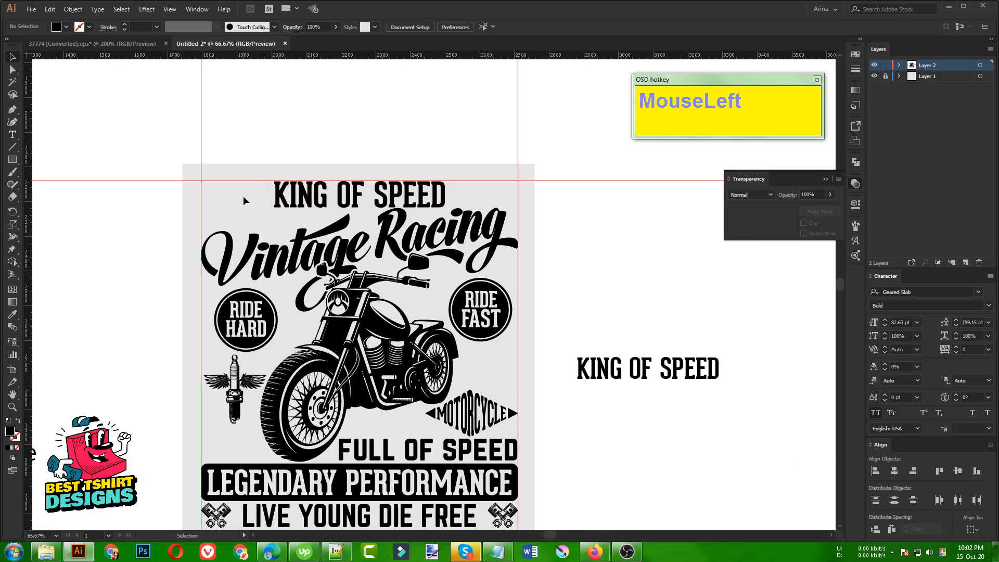
# Draw a horizontal line about 158 px long left of KING OF SPEED and swap its black fill to the stroke.
pyautogui.keyDown('alt'); pyautogui.scroll(1, 255, 209); pyautogui.keyUp('alt')
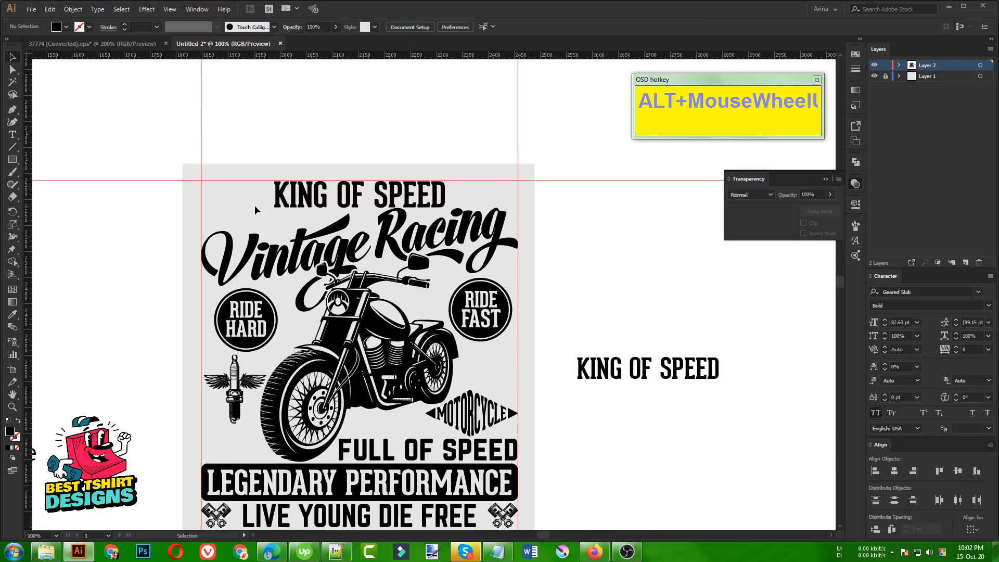
pyautogui.click(13, 111)
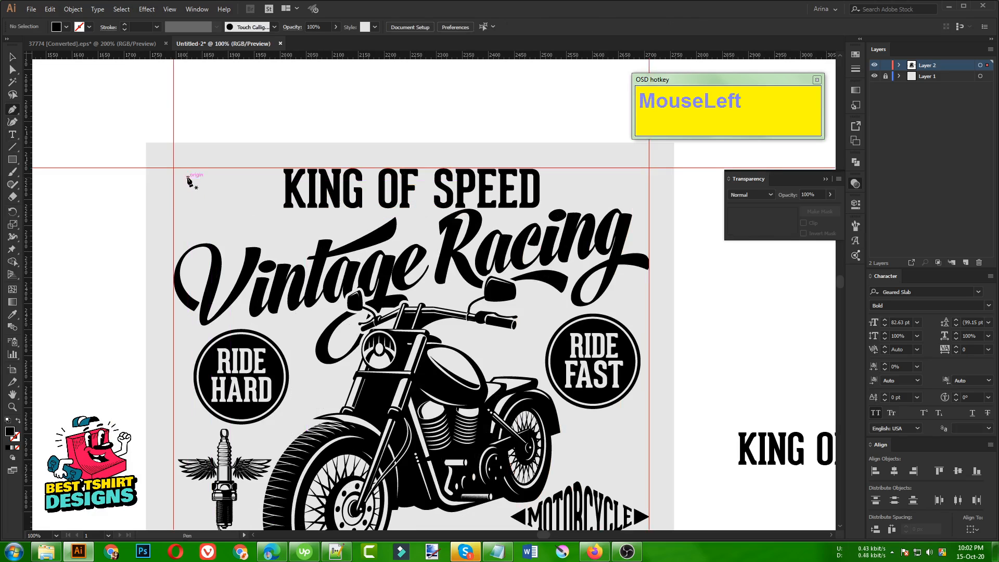
pyautogui.click(188, 177)
pyautogui.keyDown('shift'); pyautogui.click(269, 177); pyautogui.keyUp('shift')
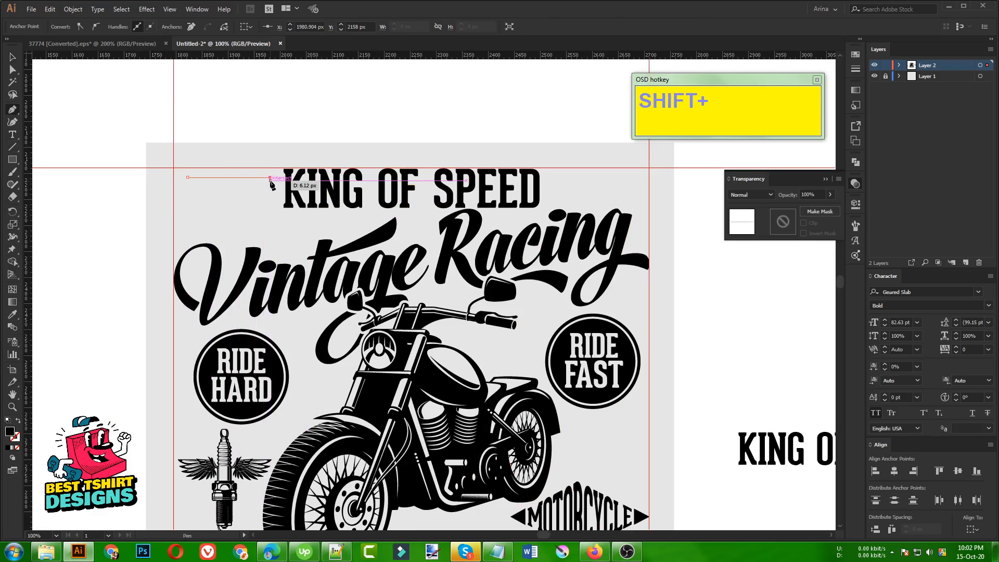
pyautogui.press('v')
pyautogui.click(259, 185)
pyautogui.click(255, 178)
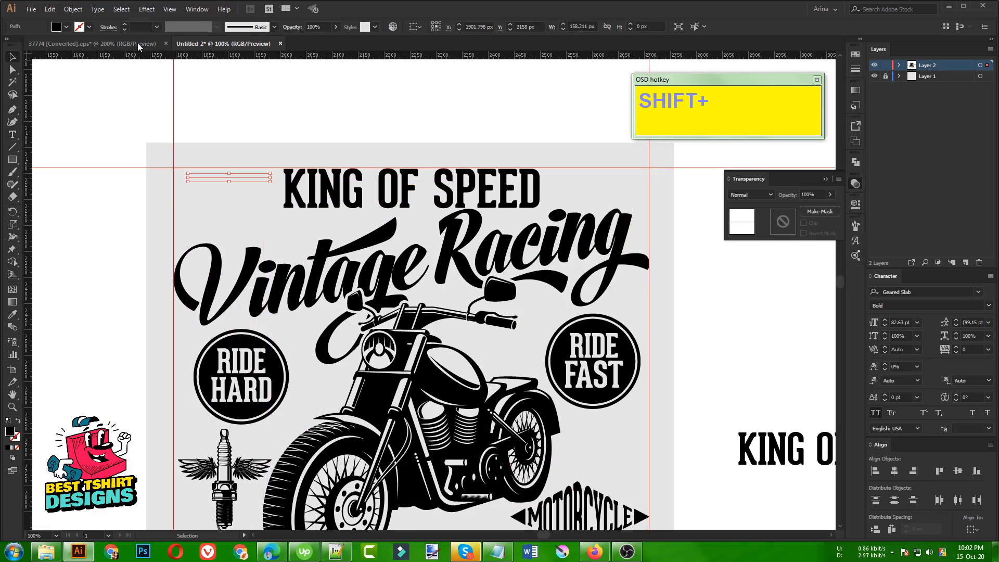
pyautogui.hotkey('shift', 'x')
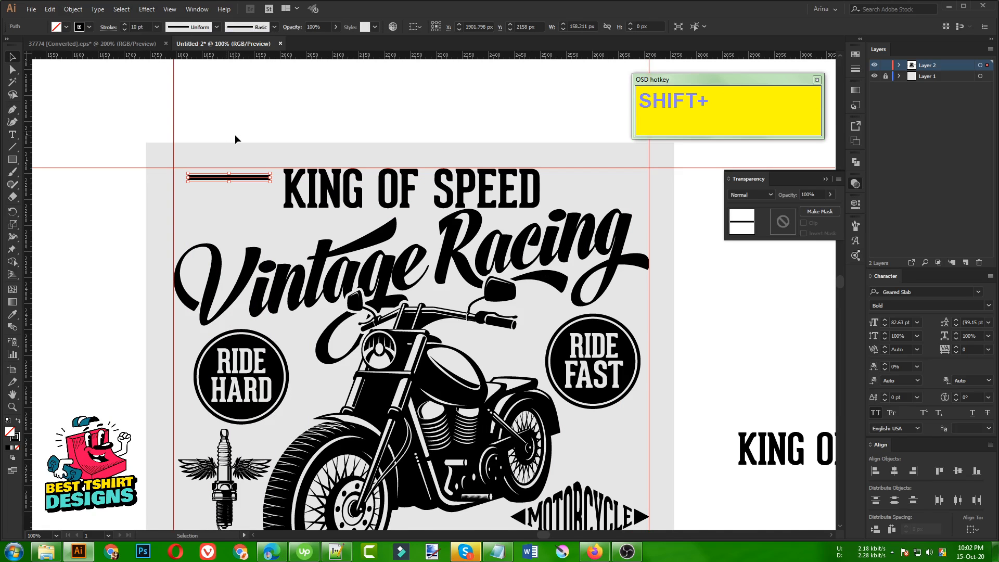
# Give the line beside KING OF SPEED a round cap.
pyautogui.scroll(1, 235, 134)
pyautogui.click(108, 27)
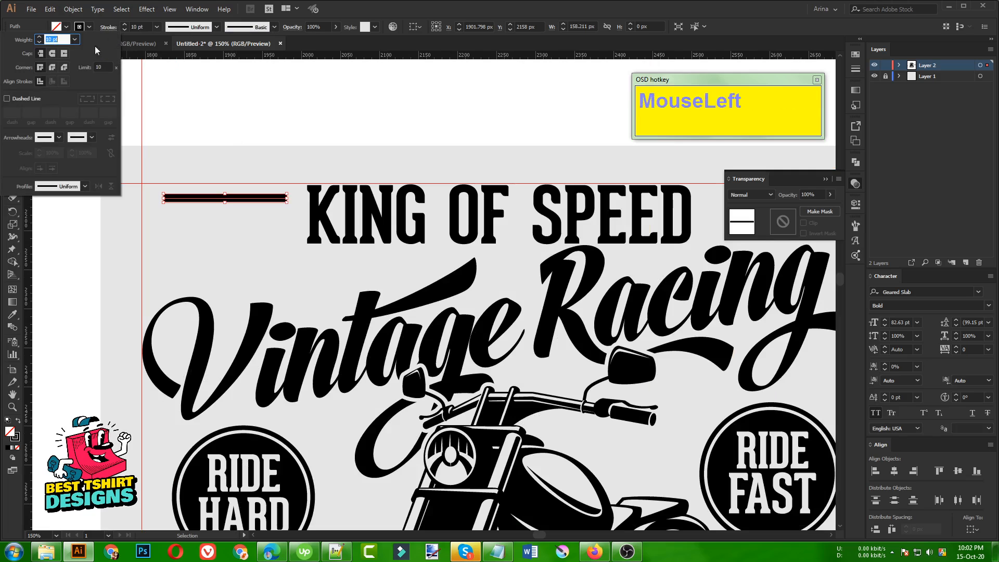
pyautogui.click(53, 54)
# Duplicate the line twice straight below itself, spacing the three lines about 16.5 px apart.
pyautogui.scroll(1, 202, 215)
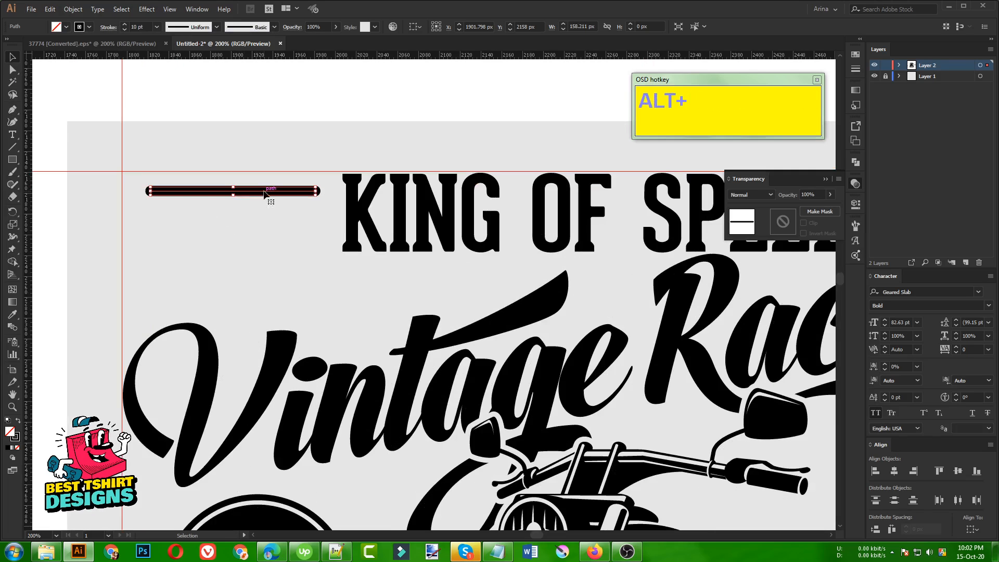
pyautogui.moveTo(264, 194); pyautogui.dragTo(265, 211)
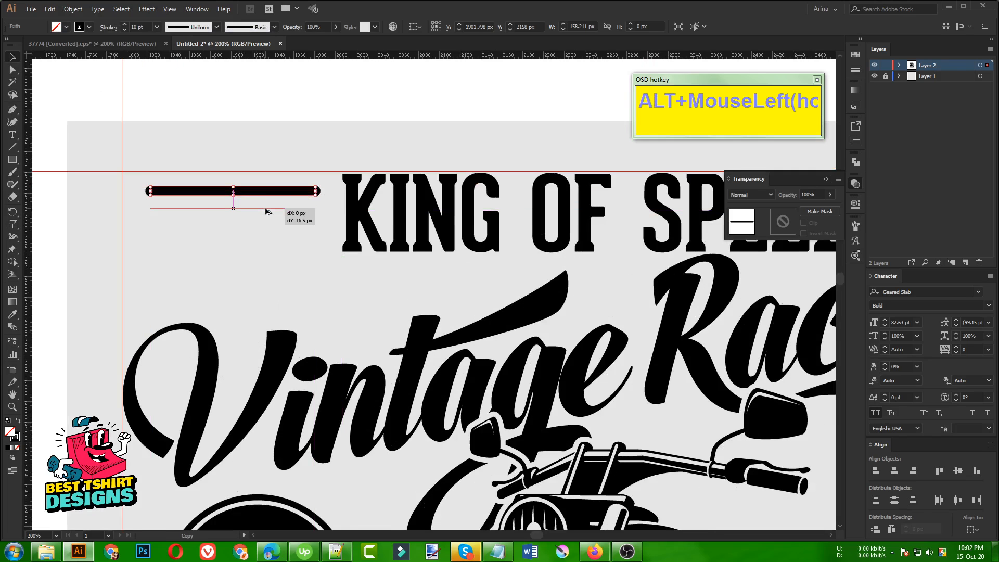
pyautogui.hotkey('ctrl', 'd')
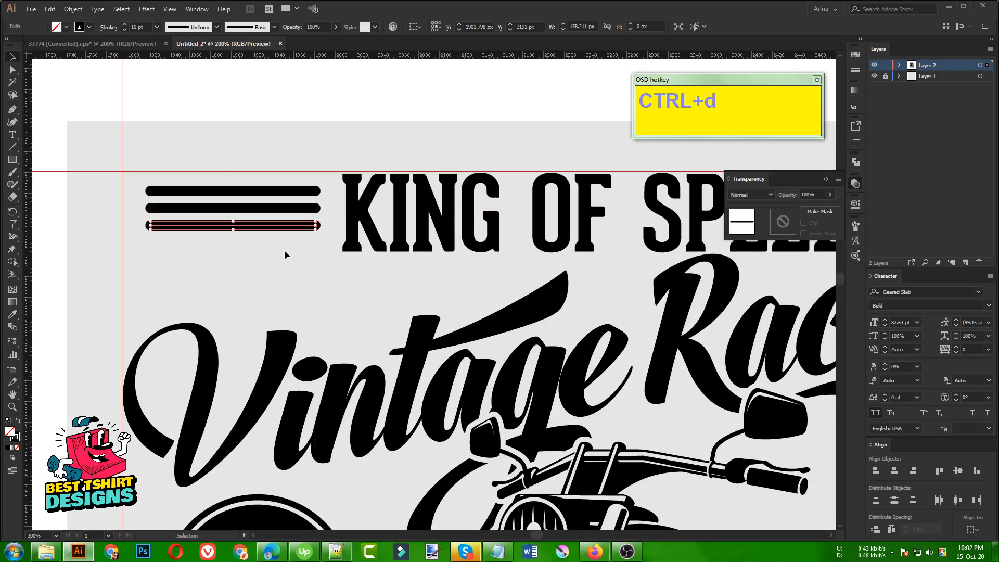
# Make the middle of the three lines a dashed line and lengthen its dashes.
pyautogui.click(272, 209)
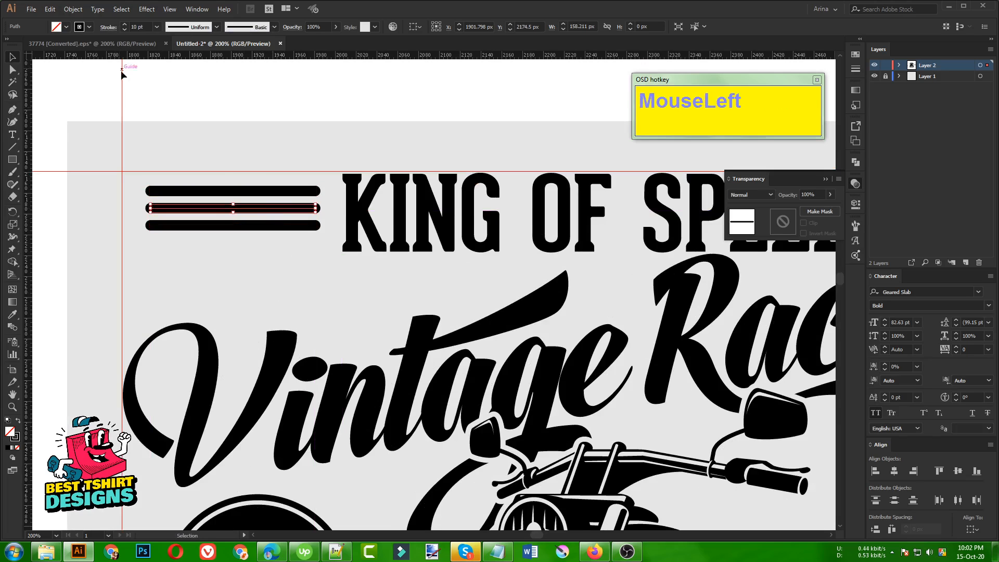
pyautogui.click(110, 28)
pyautogui.click(28, 99)
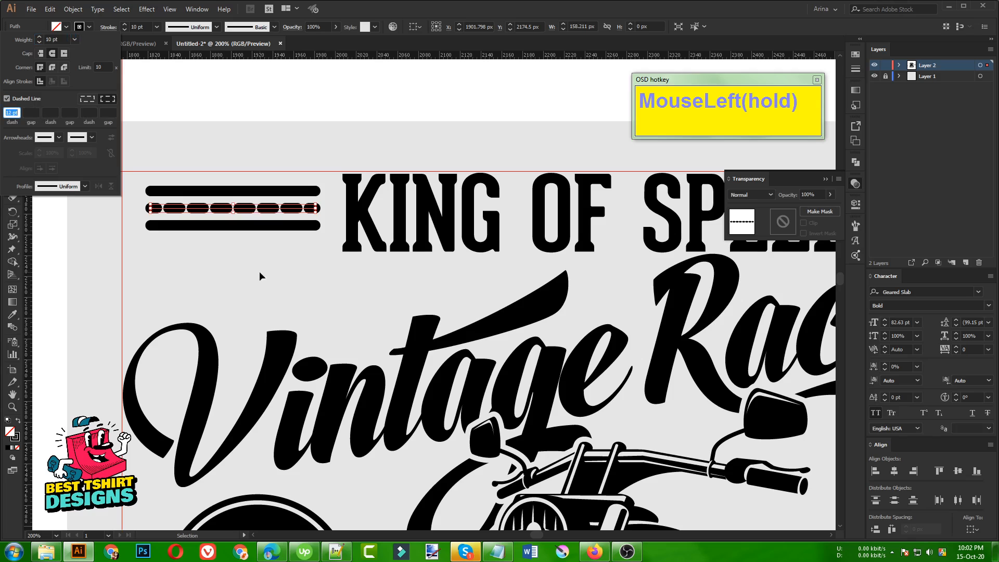
pyautogui.scroll(-2, 13, 111)
pyautogui.scroll(4, 14, 111)
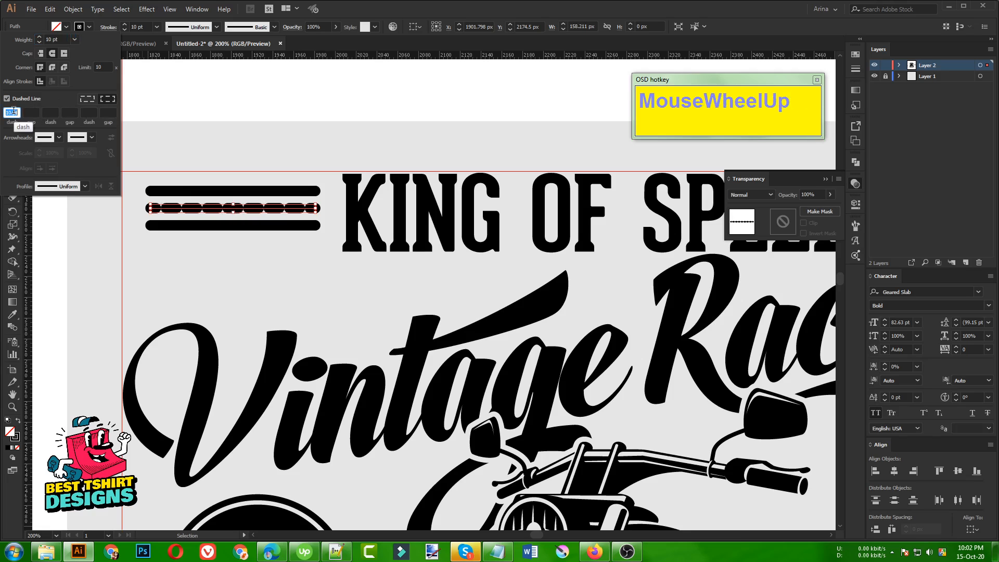
pyautogui.scroll(2, 13, 111)
pyautogui.click(279, 270)
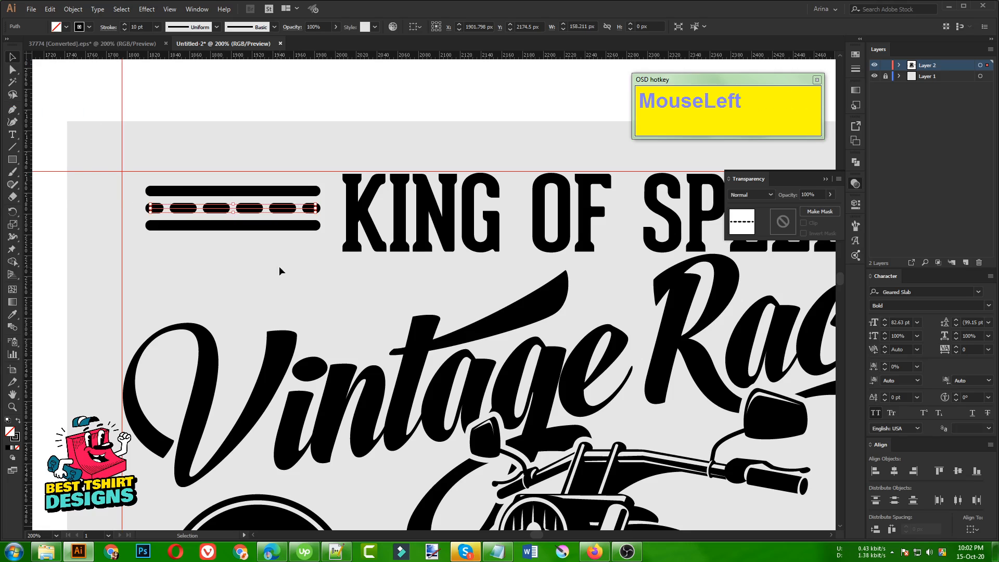
# Group the two solid lines with the dashed line between them.
pyautogui.moveTo(275, 240); pyautogui.dragTo(195, 183)
pyautogui.scroll(-2, 191, 232)
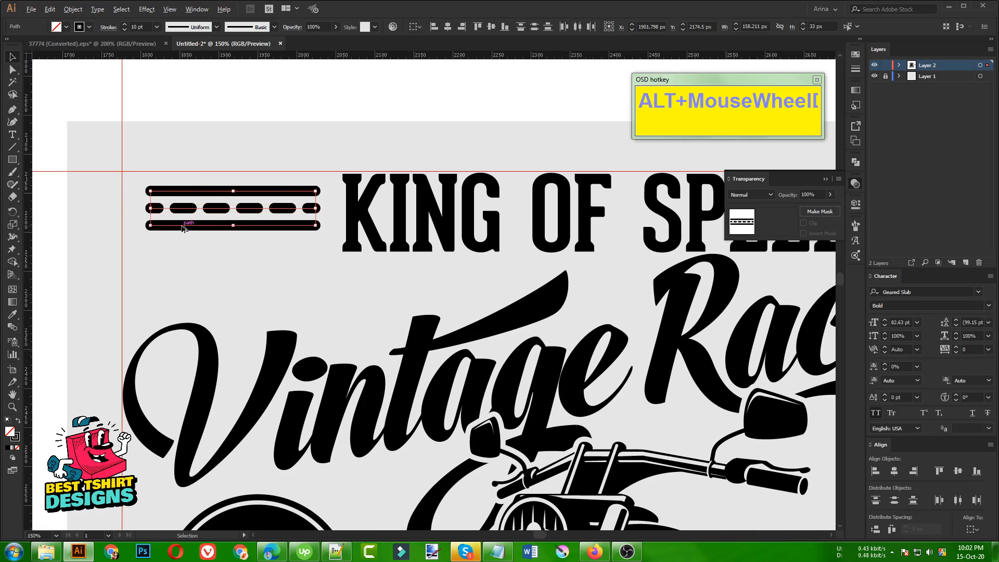
pyautogui.hotkey('ctrl', 'g')
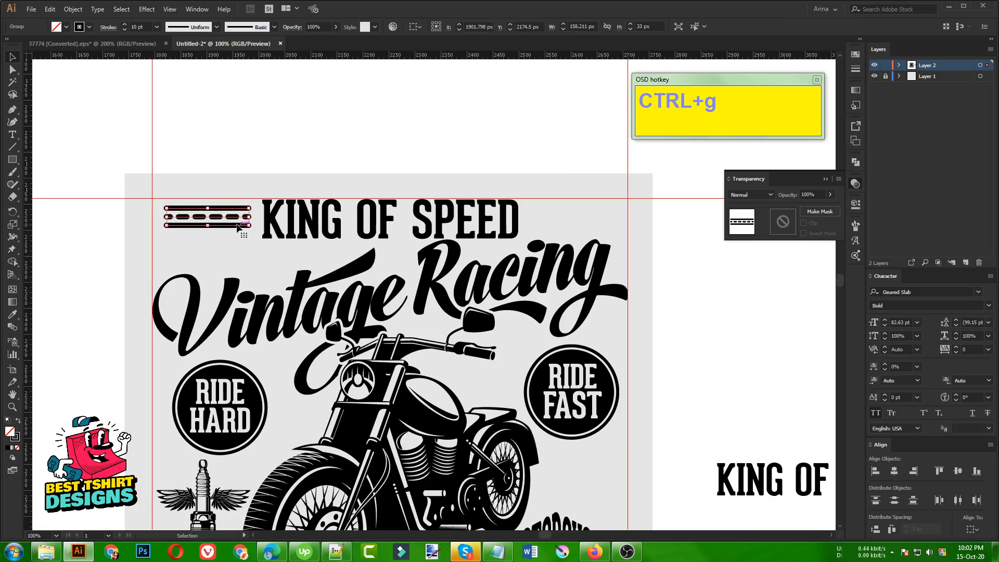
# Copy the striped line group horizontally to the other side of the KING OF SPEED heading.
pyautogui.keyDown('alt'); pyautogui.click(232, 218); pyautogui.keyUp('alt')
pyautogui.moveTo(231, 218); pyautogui.dragTo(569, 218)
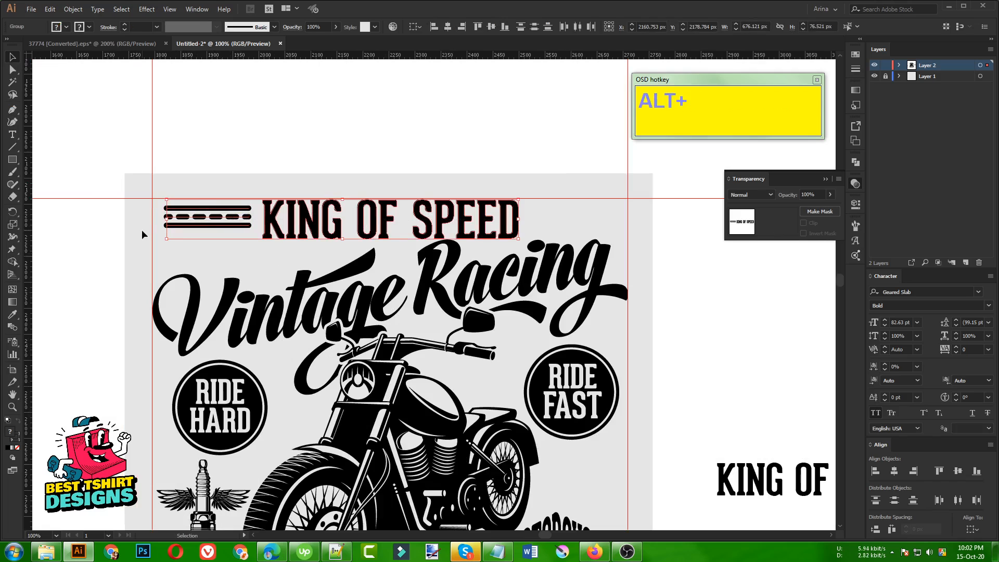
pyautogui.click(198, 237)
pyautogui.moveTo(202, 224); pyautogui.dragTo(579, 227)
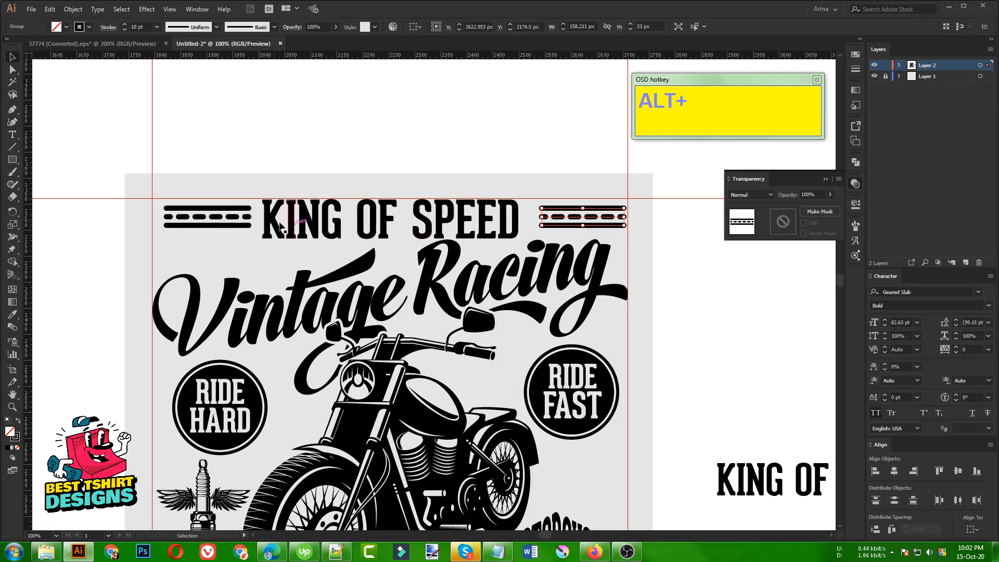
# Expand the fill and stroke of both striped line groups into shapes.
pyautogui.press('shift')
pyautogui.keyDown('shift'); pyautogui.click(247, 225); pyautogui.keyUp('shift')
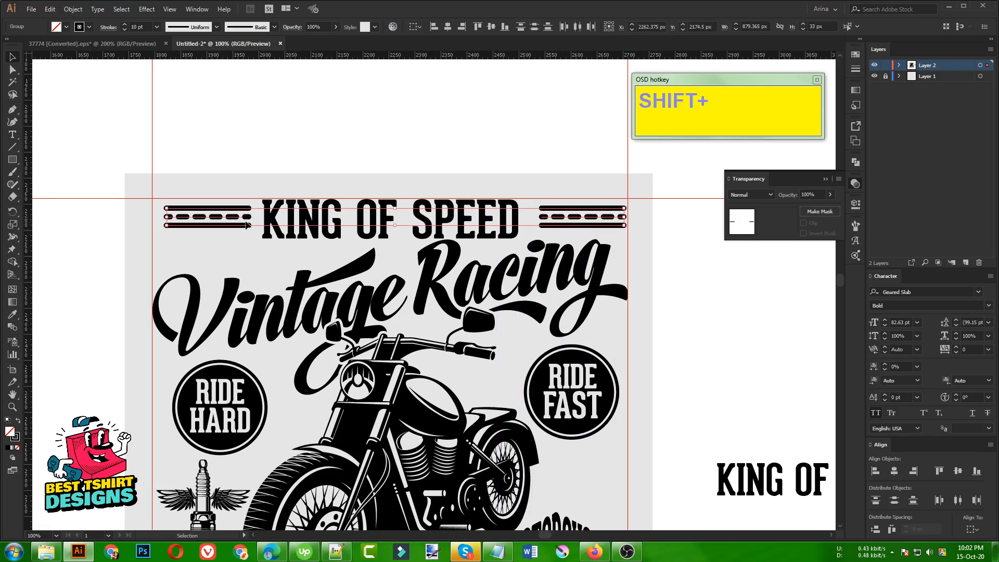
pyautogui.click(73, 10)
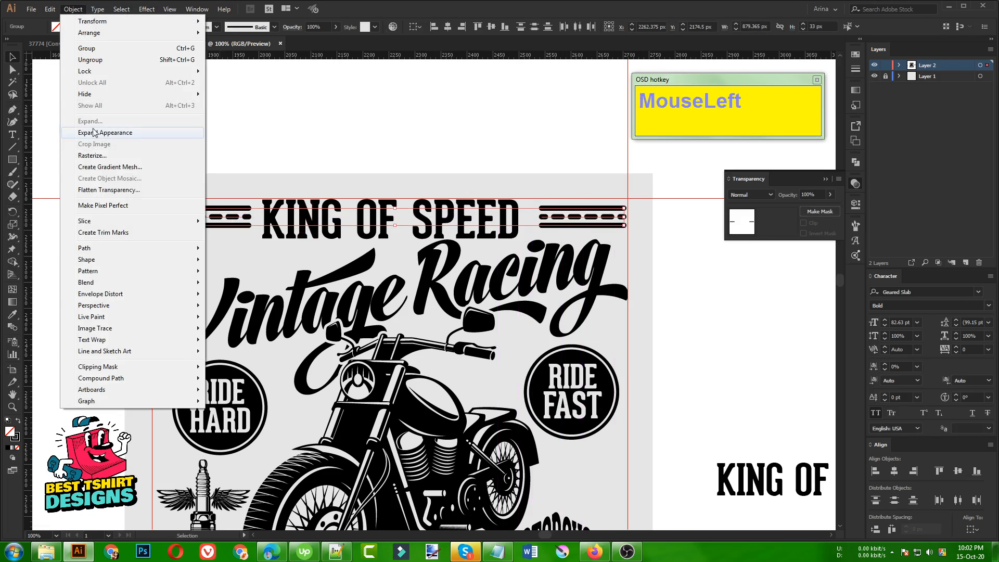
pyautogui.click(93, 134)
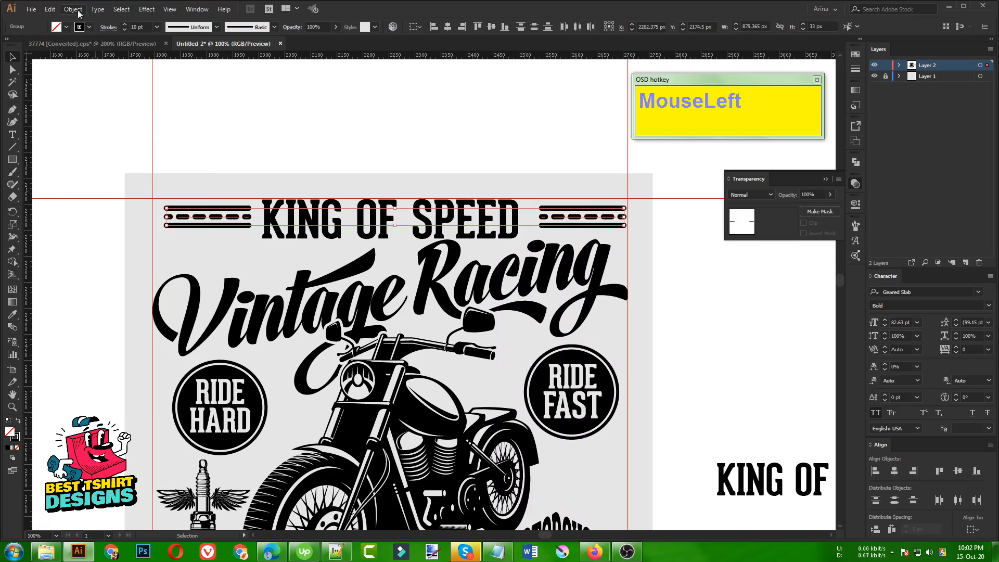
pyautogui.click(73, 9)
pyautogui.click(86, 121)
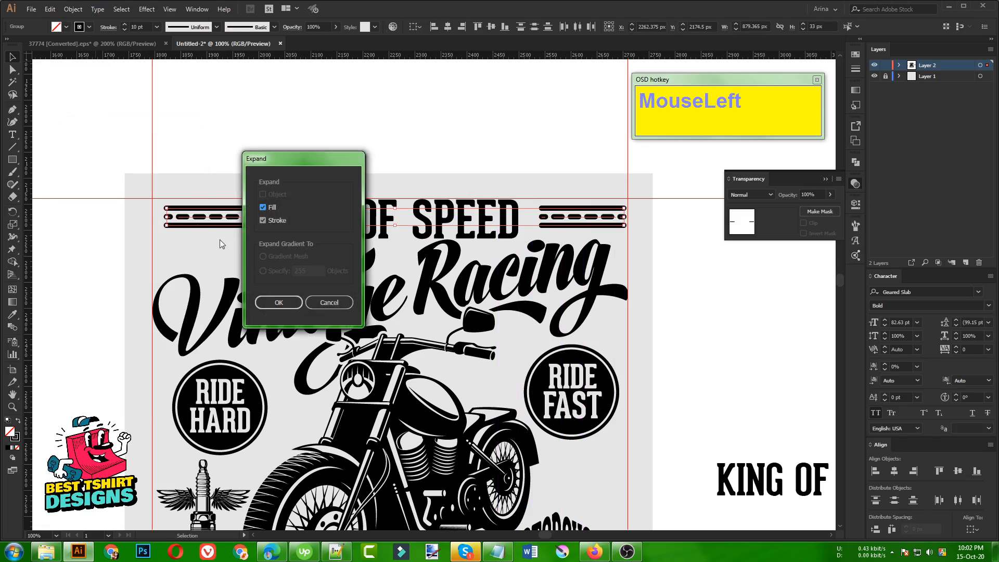
pyautogui.click(276, 302)
# Scale the right striped group proportionally to about 170 px wide so its outer end meets the right guide.
pyautogui.scroll(2, 674, 264)
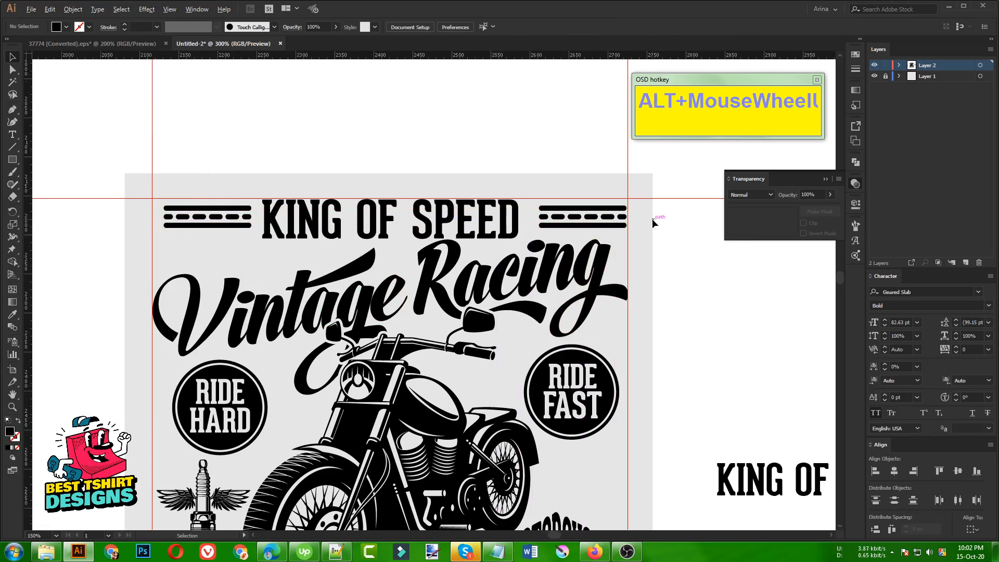
pyautogui.scroll(2, 651, 218)
pyautogui.moveTo(534, 214); pyautogui.dragTo(582, 211)
pyautogui.click(604, 226)
pyautogui.scroll(1, 580, 198)
pyautogui.scroll(1, 580, 196)
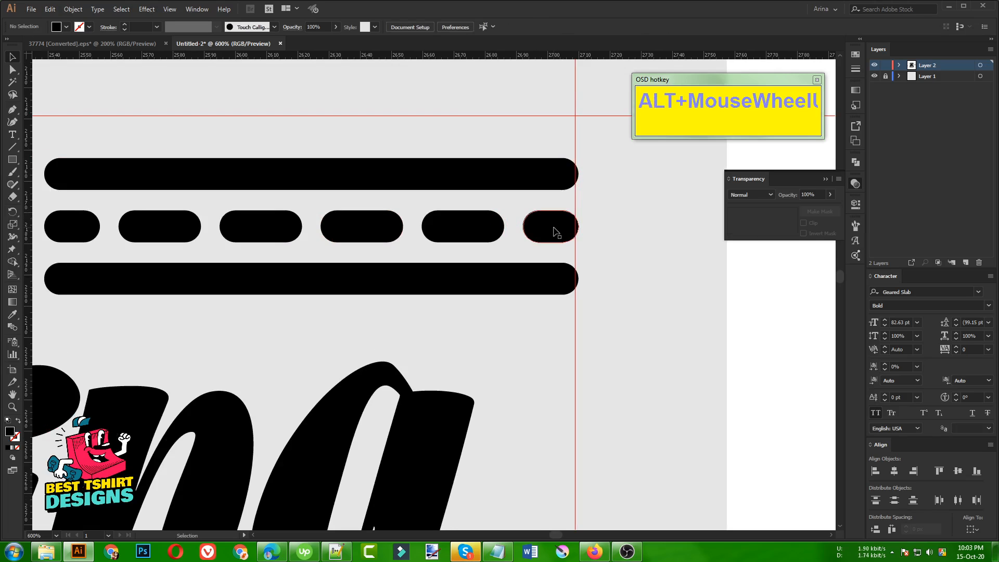
pyautogui.click(555, 229)
pyautogui.moveTo(578, 227); pyautogui.dragTo(576, 227)
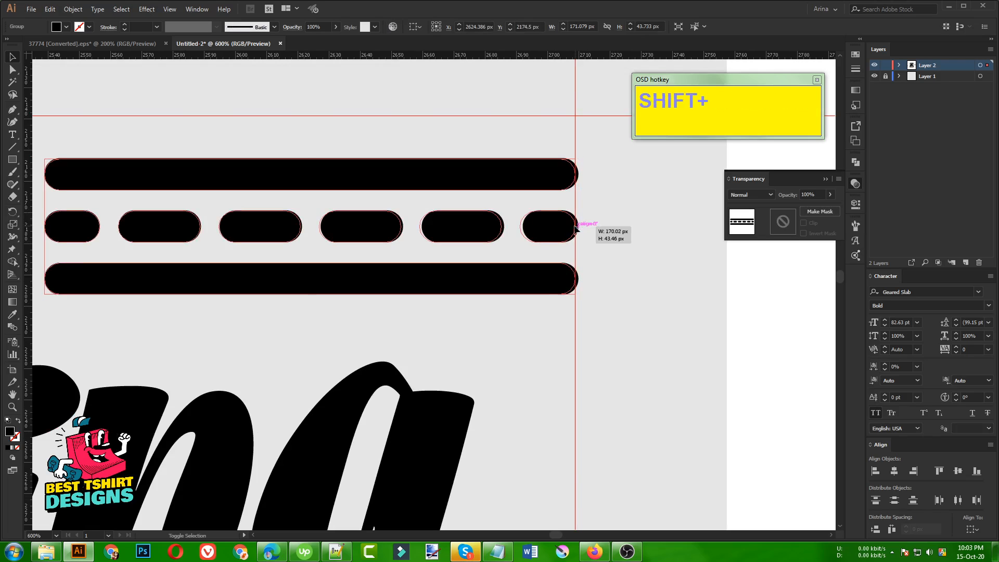
pyautogui.scroll(-3, 625, 240)
pyautogui.scroll(-2, 625, 240)
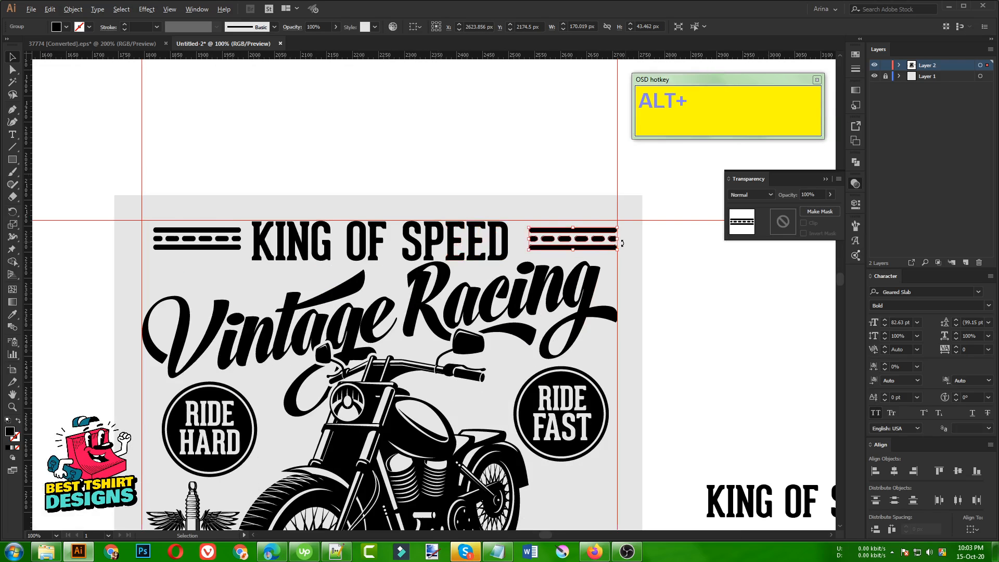
# Move the left striped group outward so its outer end meets the left guide.
pyautogui.scroll(5, 198, 214)
pyautogui.moveTo(234, 295); pyautogui.dragTo(189, 303)
pyautogui.scroll(-3, 101, 246)
pyautogui.scroll(-1, 100, 246)
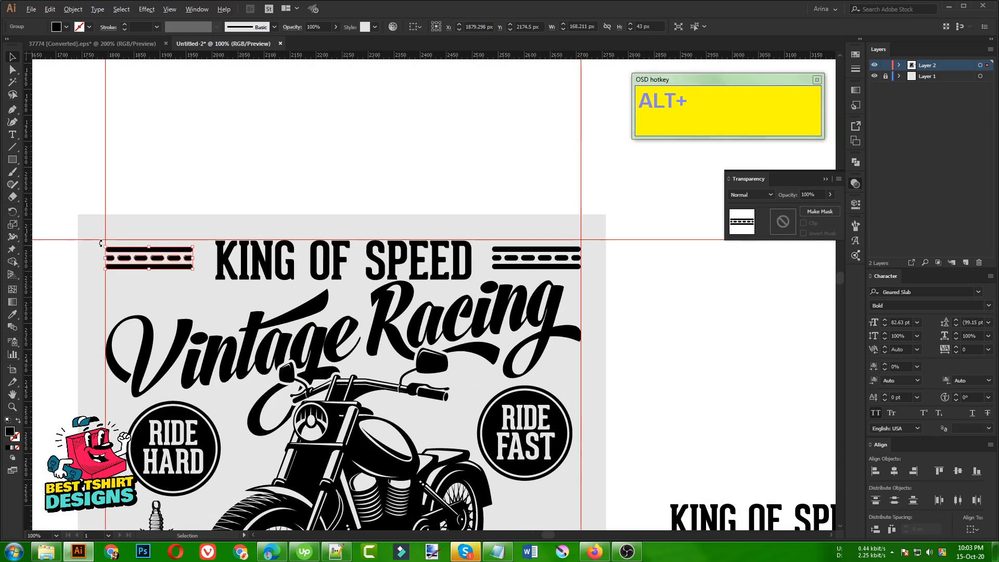
# Align KING OF SPEED and both striped groups on their vertical centres and distribute them evenly horizontally.
pyautogui.keyDown('shift'); pyautogui.click(225, 270); pyautogui.keyUp('shift')
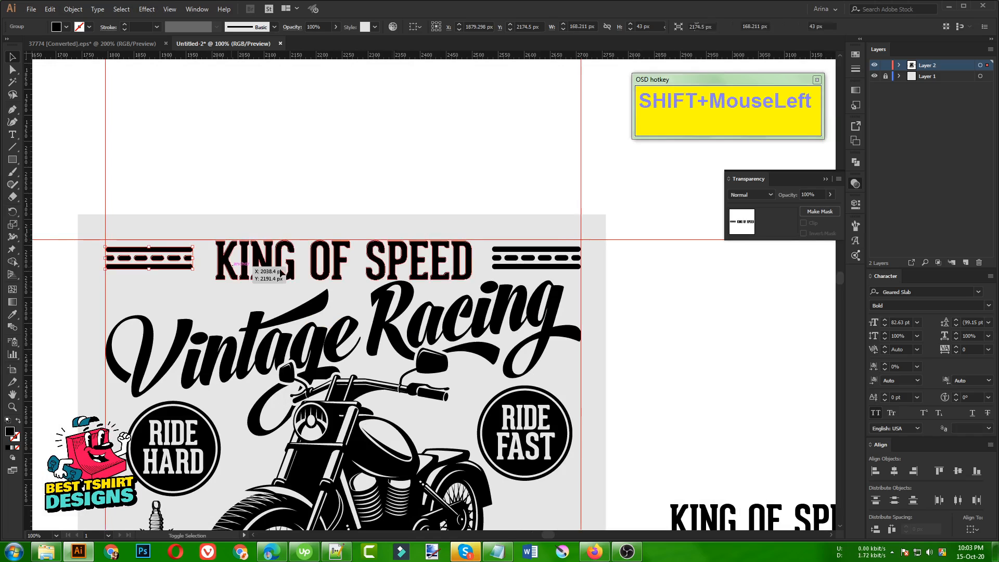
pyautogui.keyDown('shift'); pyautogui.click(509, 261); pyautogui.keyUp('shift')
pyautogui.click(491, 26)
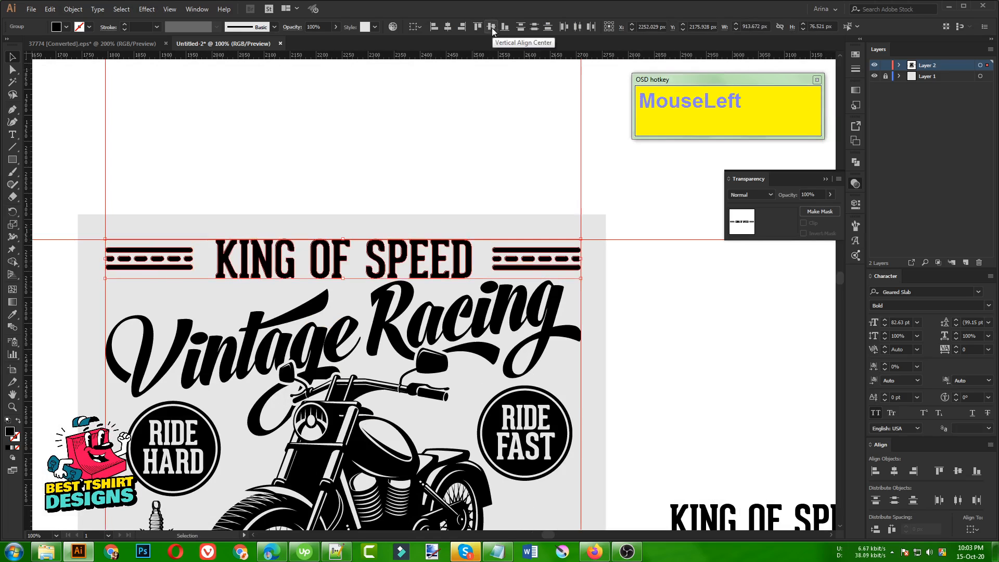
pyautogui.click(576, 27)
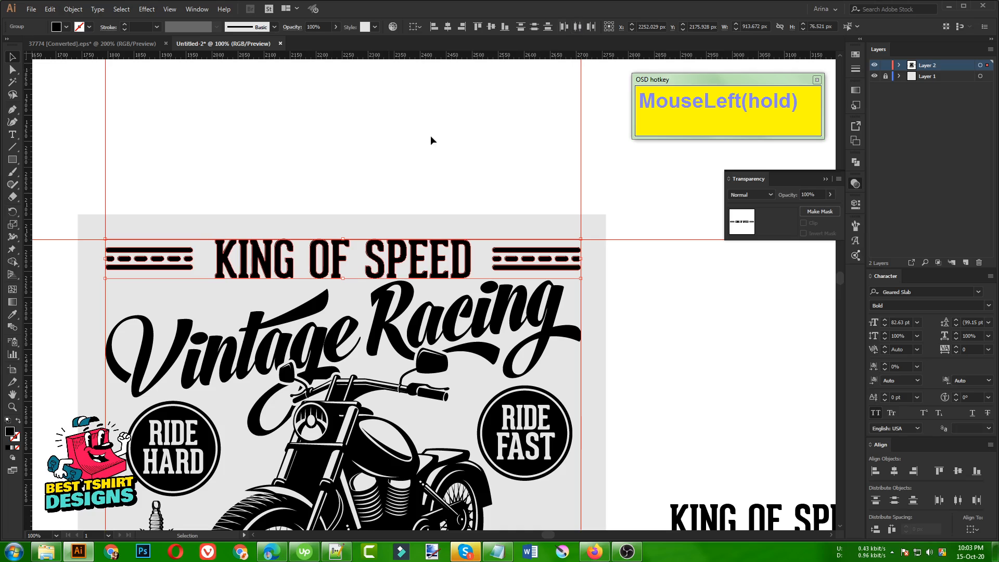
# Replace the spare KING OF SPEED text beside the artboard with BORN TO RIDE.
pyautogui.click(371, 168)
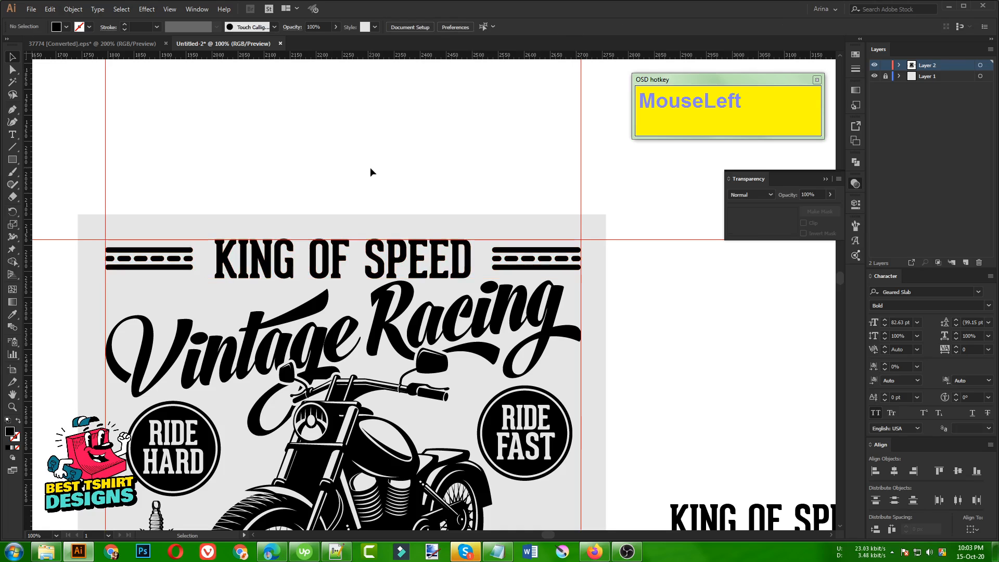
pyautogui.scroll(-2, 370, 168)
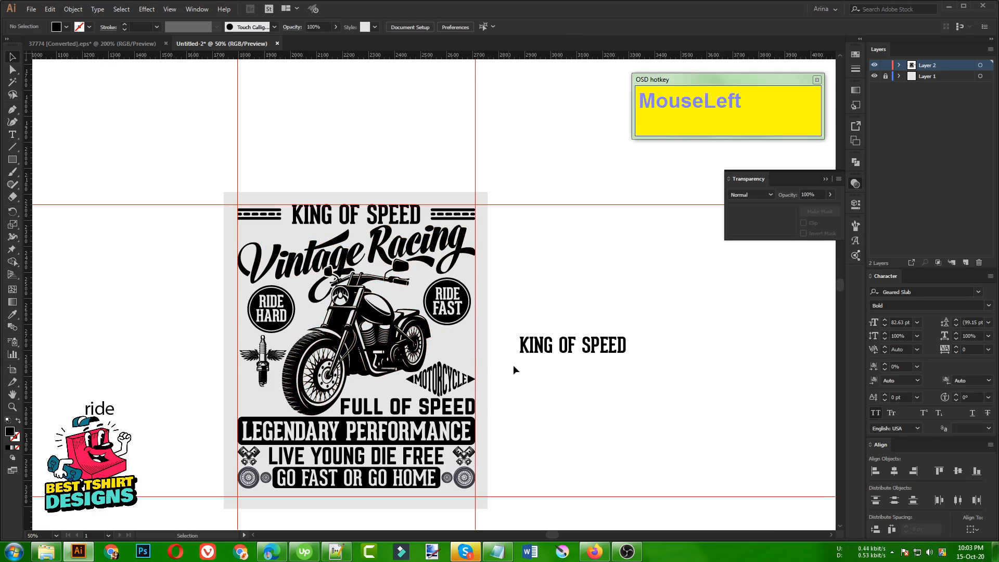
pyautogui.scroll(1, 440, 349)
pyautogui.scroll(-1, 456, 342)
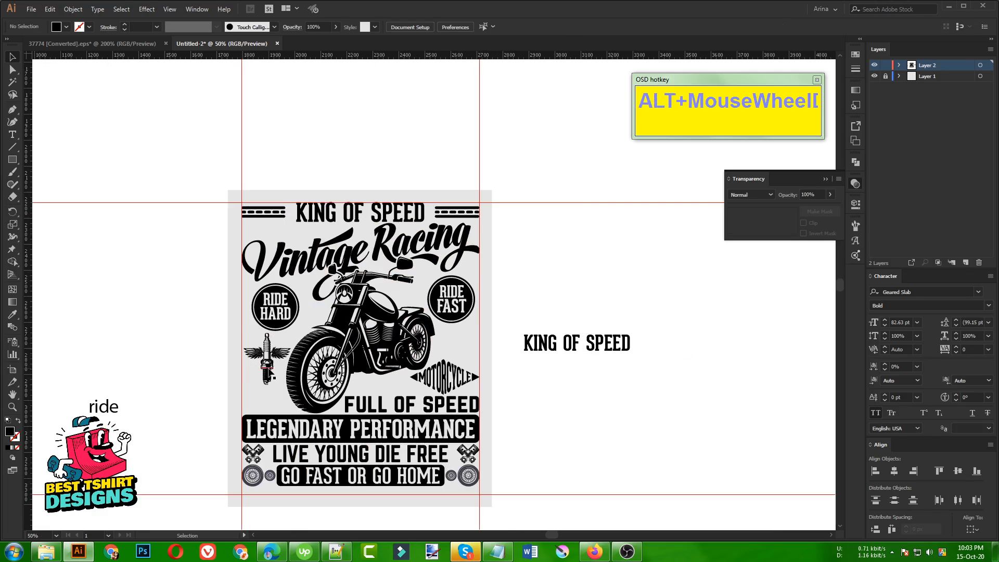
pyautogui.scroll(1, 265, 399)
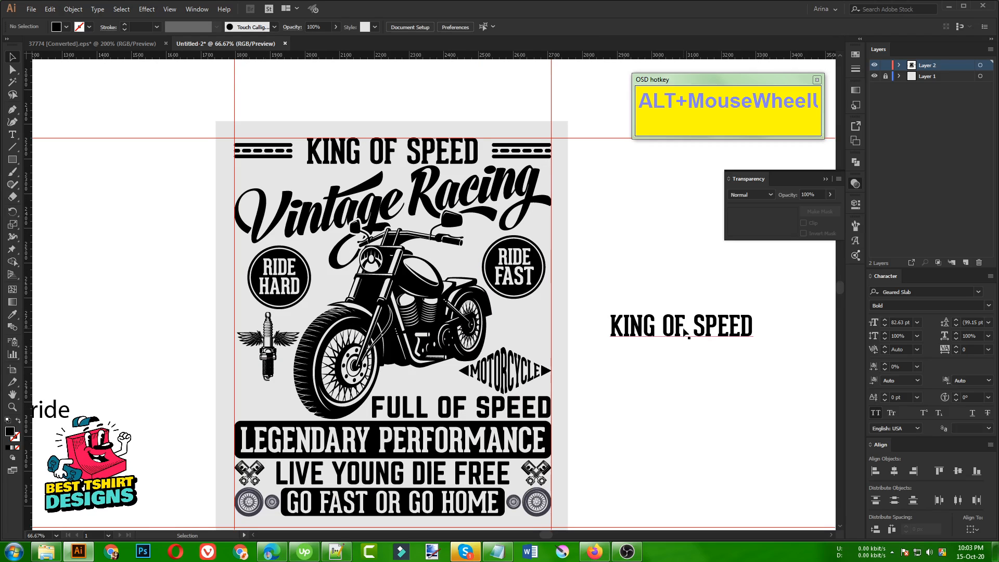
pyautogui.moveTo(684, 332); pyautogui.dragTo(667, 315)
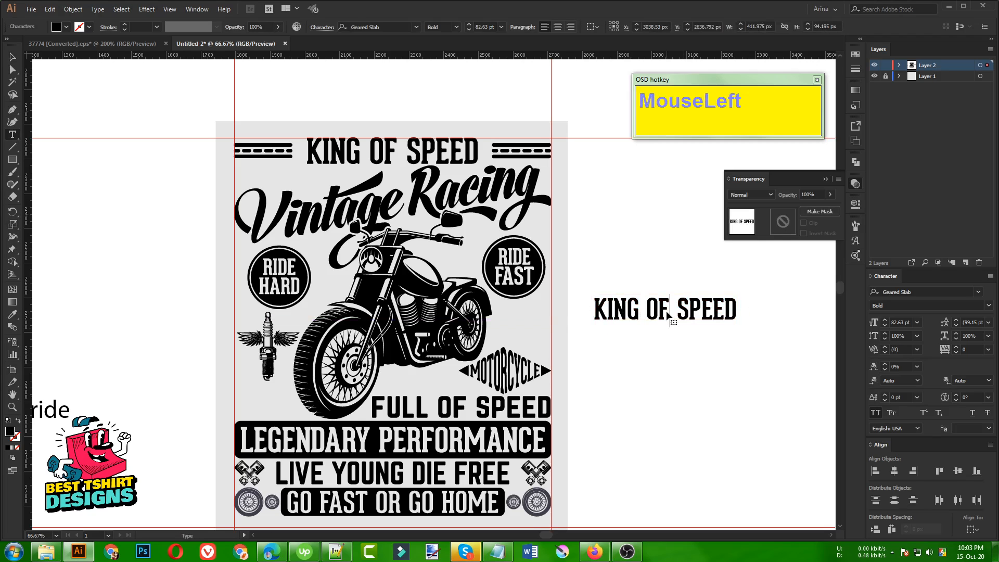
pyautogui.press('ctrl')
pyautogui.hotkey('ctrl', 'a')
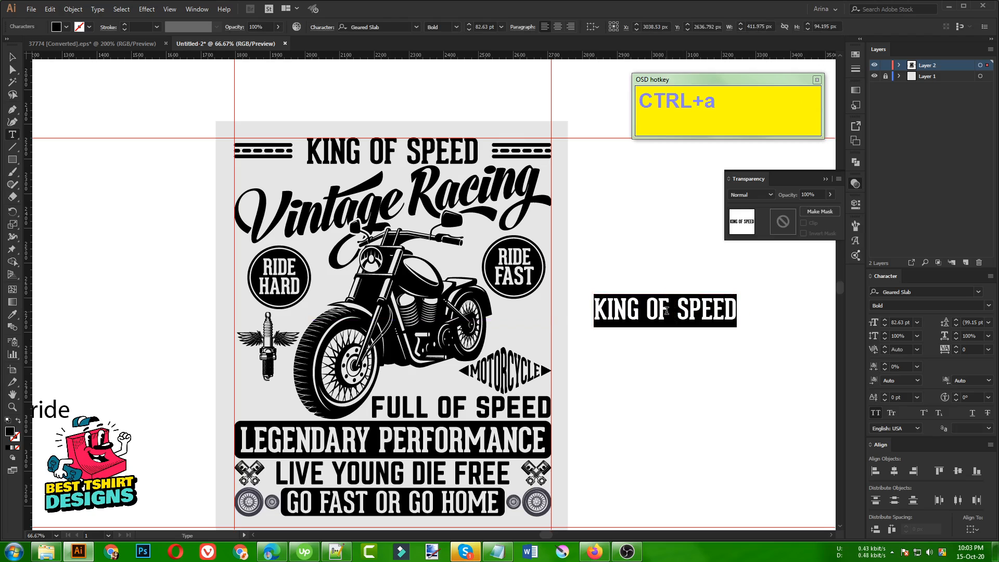
pyautogui.write('born')
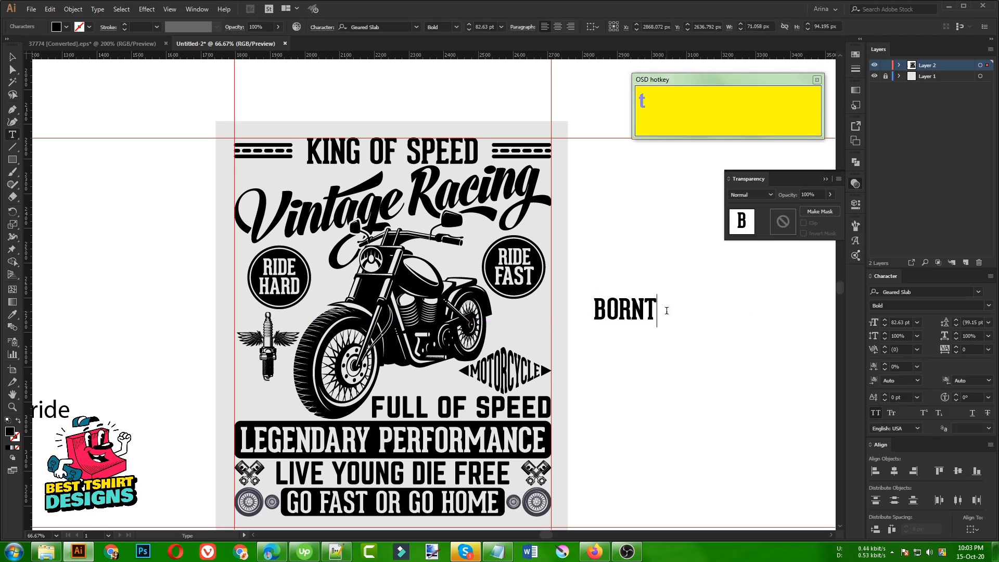
pyautogui.press('BackSpace')
pyautogui.write('to rid')
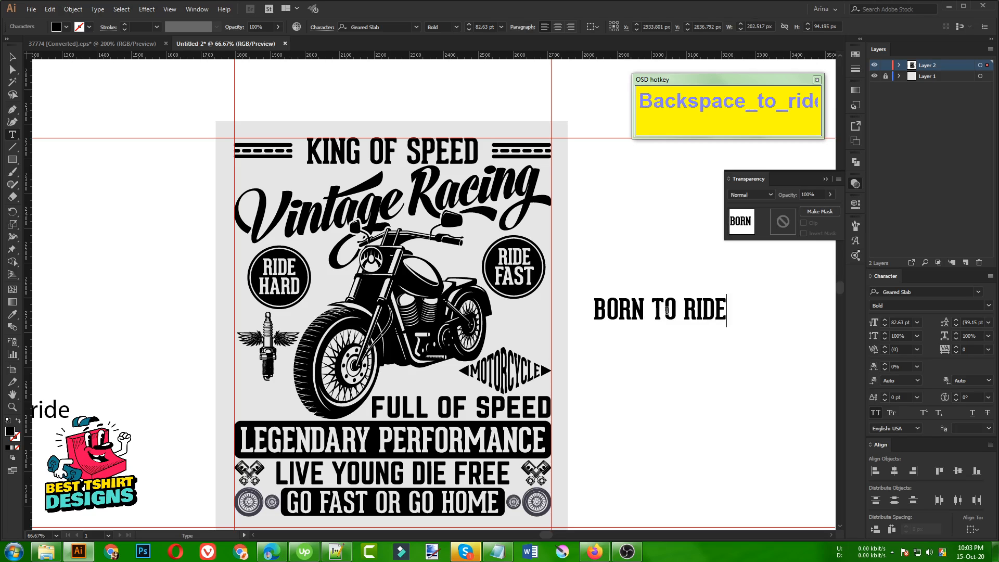
# Scale BORN TO RIDE down to about 44 pt and split TO RIDE off as a separate text object below BORN.
pyautogui.click(13, 54)
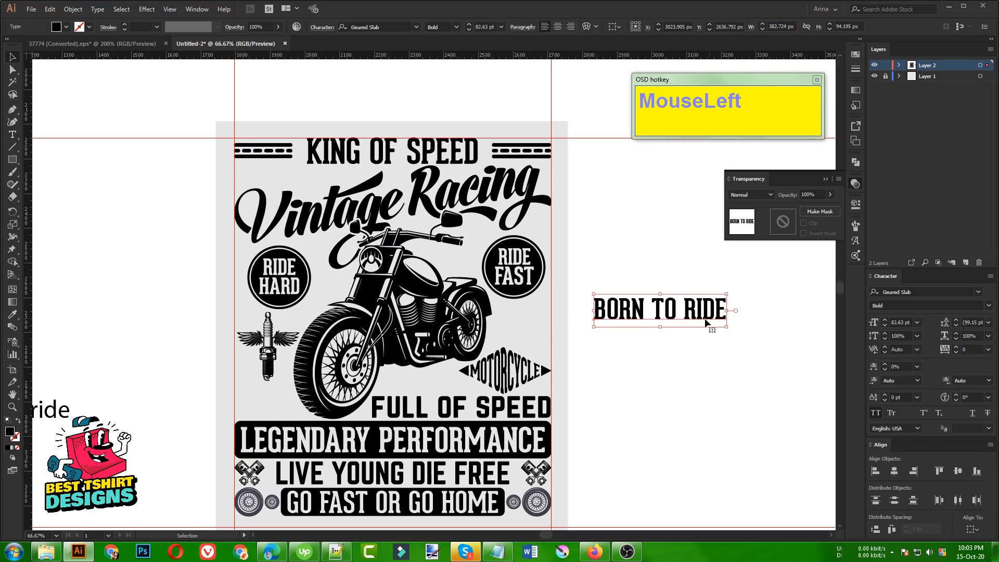
pyautogui.moveTo(726, 311); pyautogui.dragTo(641, 312)
pyautogui.doubleClick(628, 307)
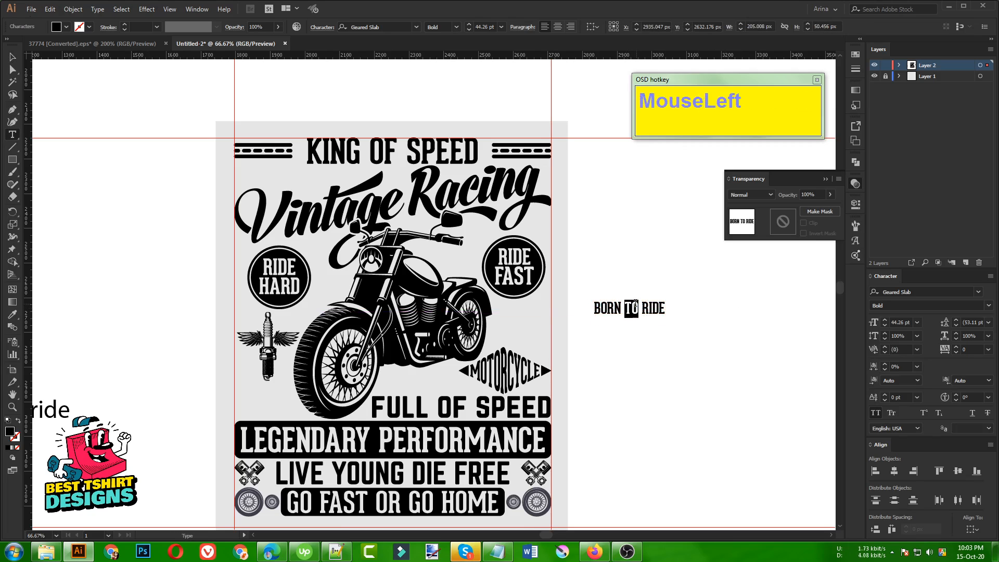
pyautogui.hotkey('ctrl', 'x')
pyautogui.press('BackSpace')
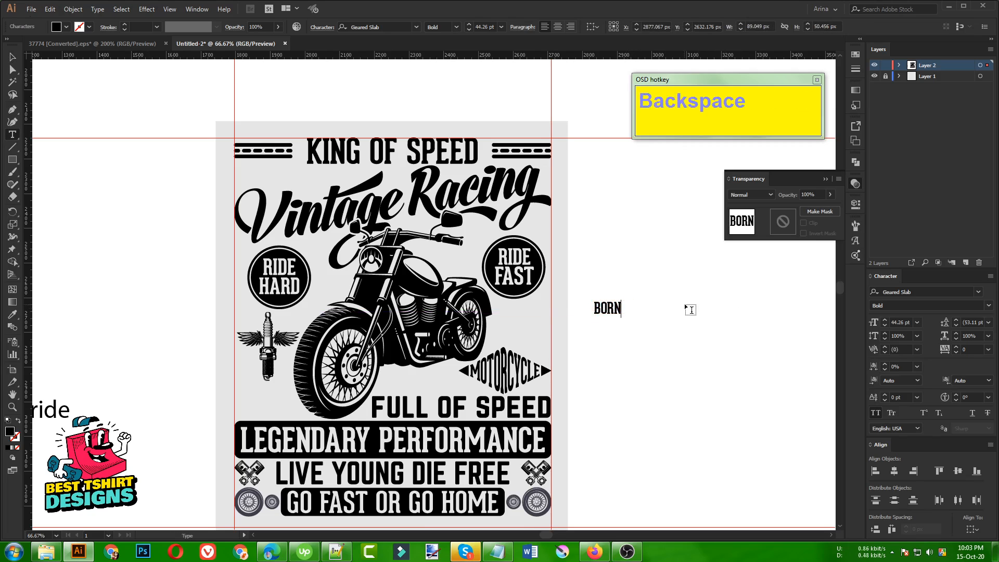
pyautogui.click(12, 56)
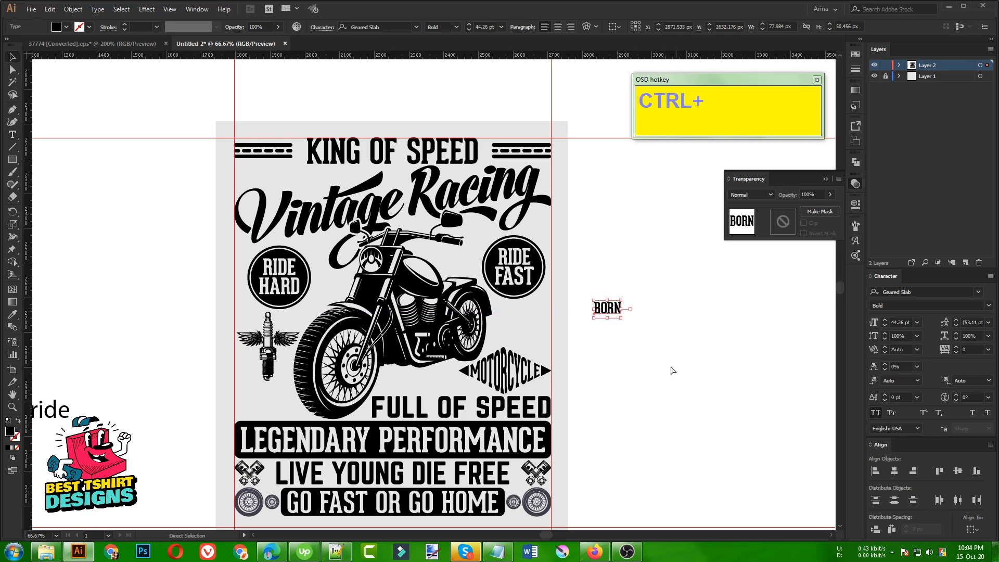
pyautogui.hotkey('ctrl', 'v')
pyautogui.moveTo(456, 303); pyautogui.dragTo(671, 360)
# Split RIDE off from TO RIDE as its own text object and place it between BORN and TO.
pyautogui.doubleClick(641, 351)
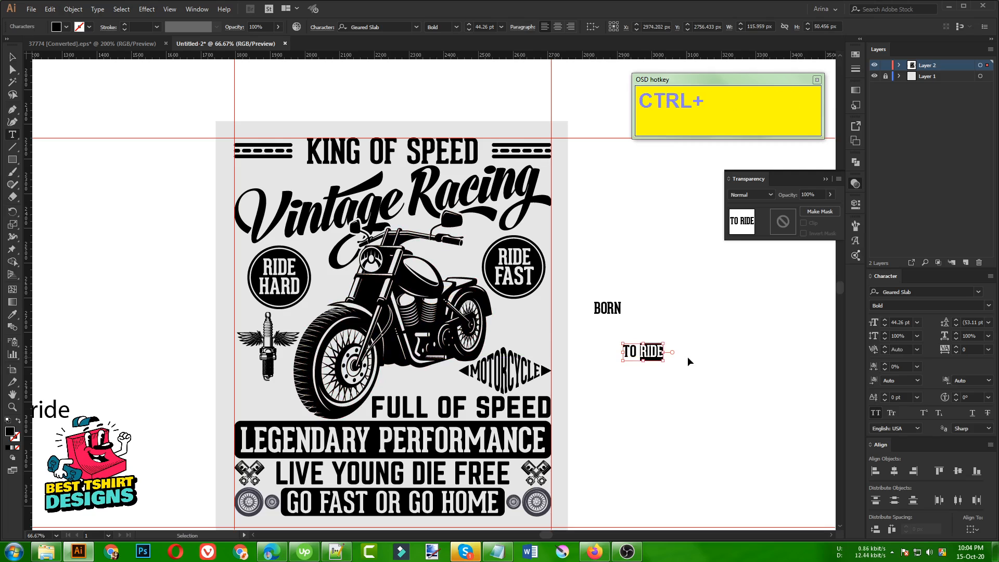
pyautogui.hotkey('ctrl', 'x')
pyautogui.press('BackSpace')
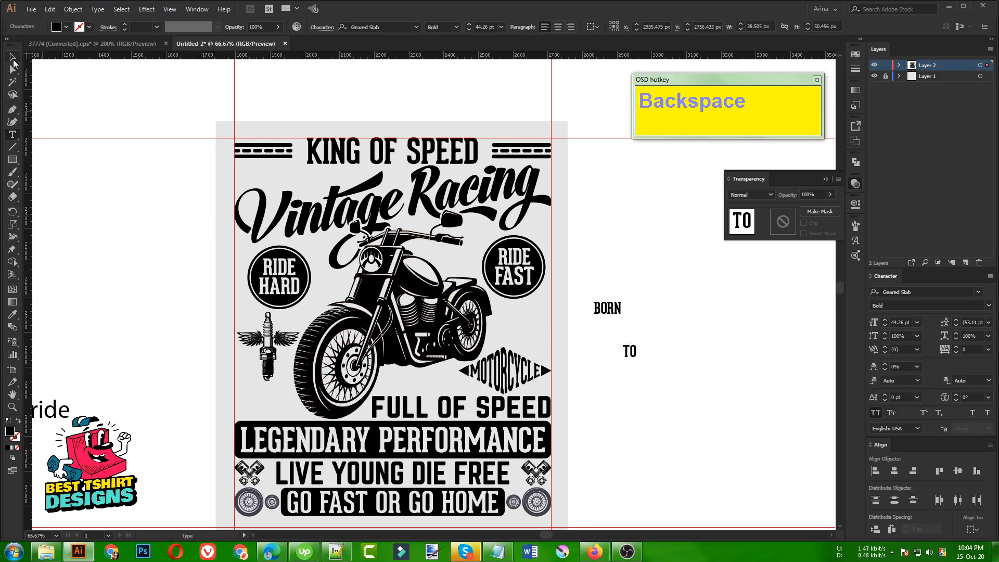
pyautogui.click(12, 56)
pyautogui.hotkey('ctrl', 'v')
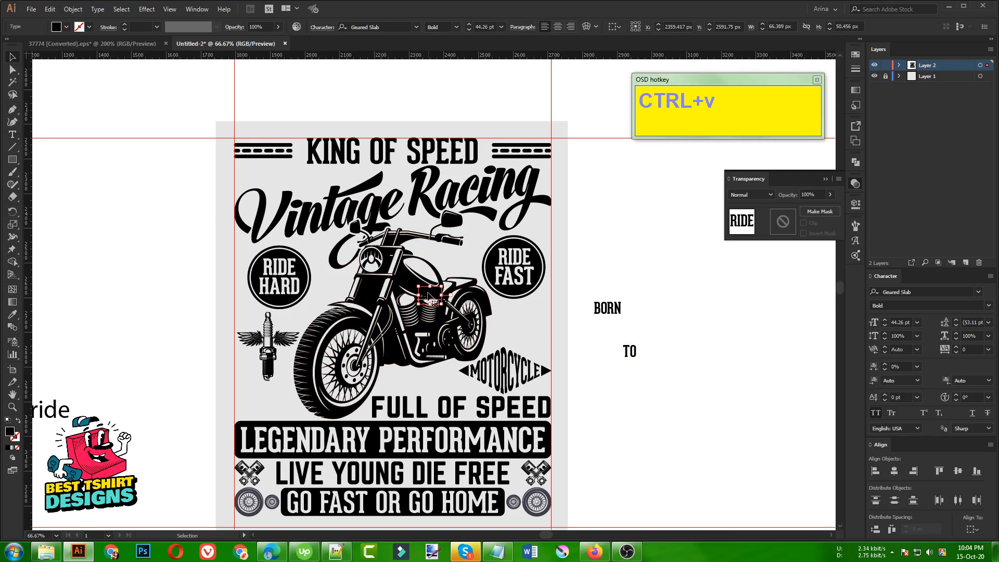
pyautogui.moveTo(432, 295); pyautogui.dragTo(611, 336)
# Stack BORN, TO and RIDE closely in three lines and align them on their horizontal centres.
pyautogui.scroll(2, 660, 327)
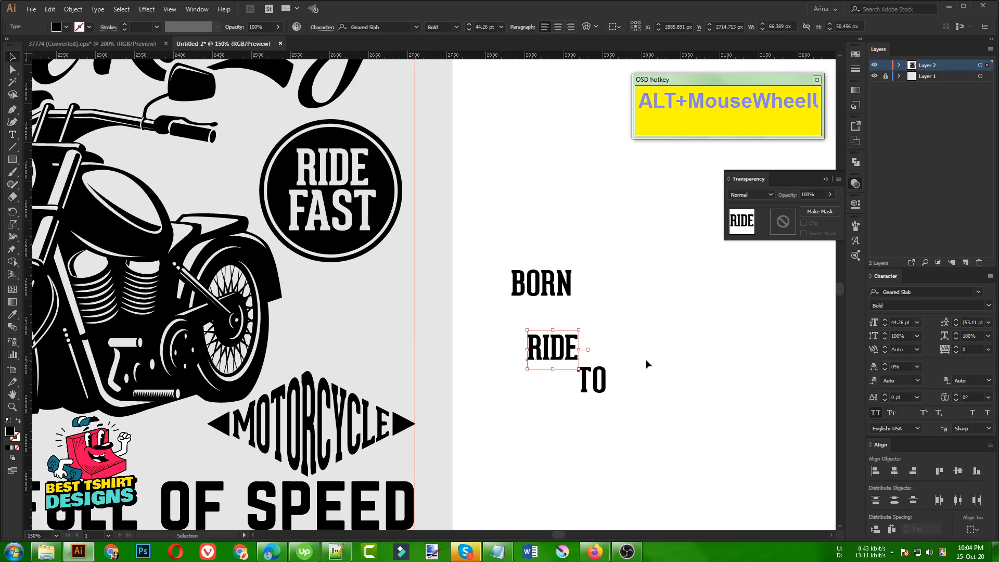
pyautogui.moveTo(600, 383); pyautogui.dragTo(546, 75)
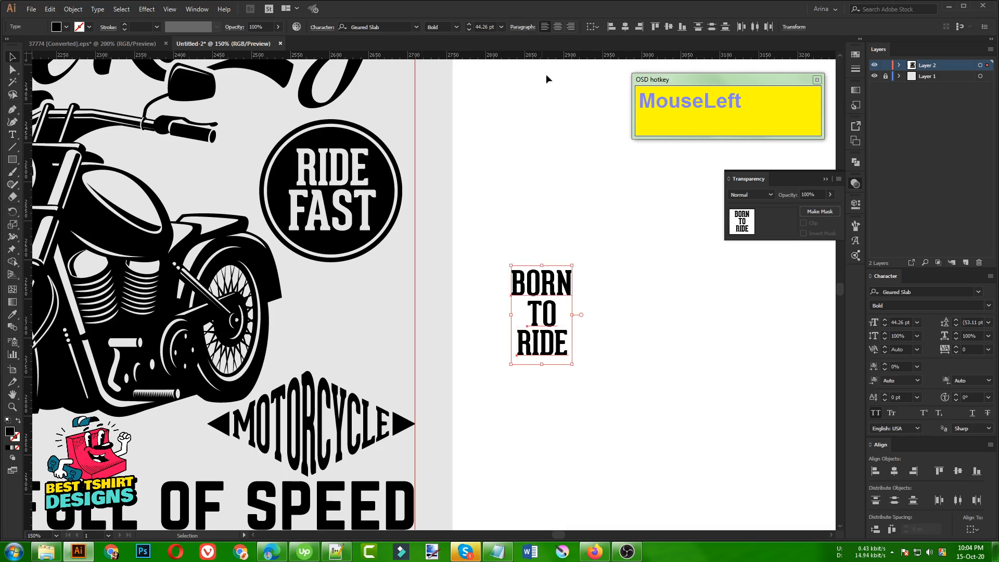
pyautogui.click(625, 28)
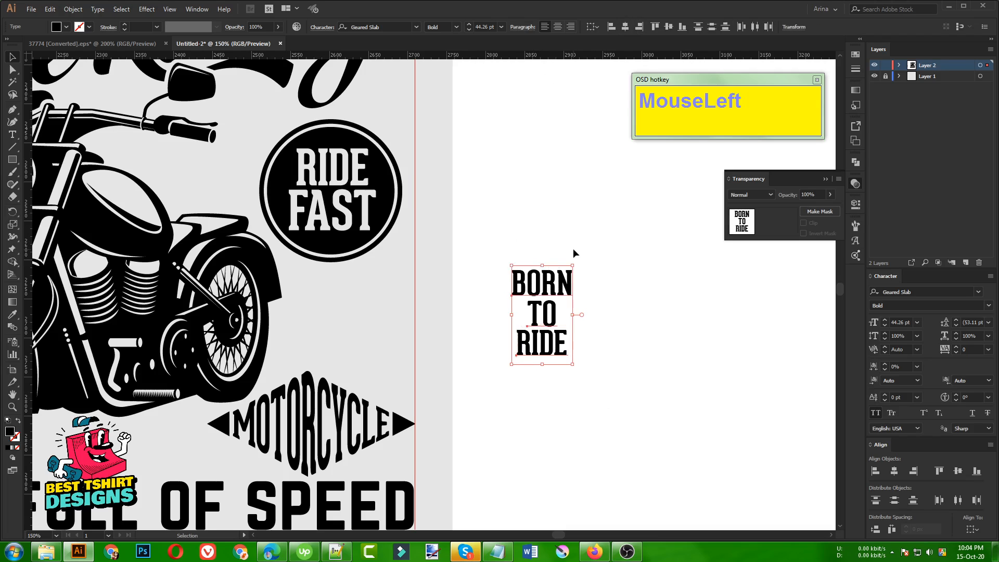
# Convert the stacked BORN TO RIDE words to outlines and group them.
pyautogui.rightClick(553, 300)
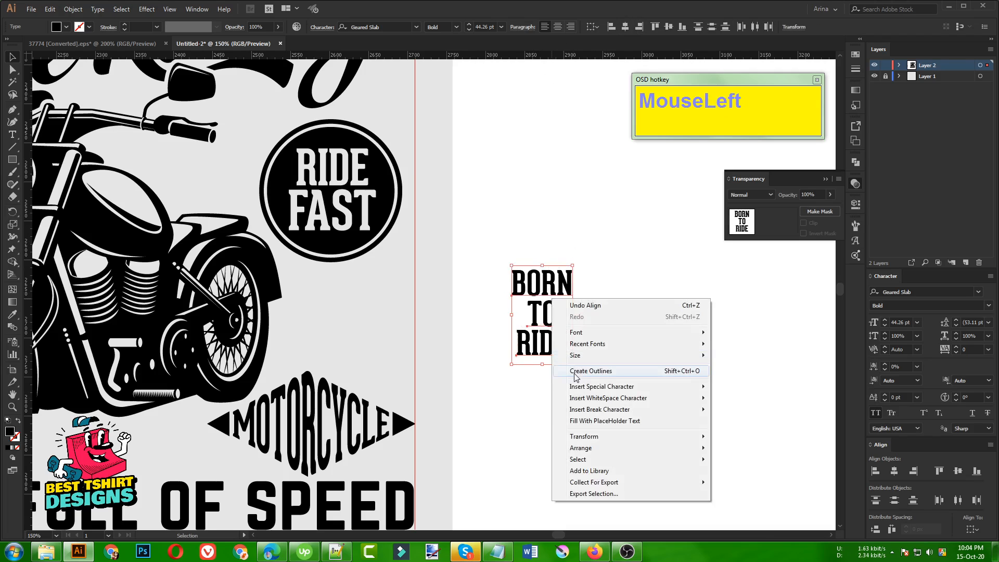
pyautogui.click(575, 372)
pyautogui.hotkey('ctrl', 'g')
# Place the BORN TO RIDE group between the RIDE FAST badge and the MOTORCYCLE diamond.
pyautogui.keyDown('alt'); pyautogui.scroll(-1, 604, 376); pyautogui.keyUp('alt')
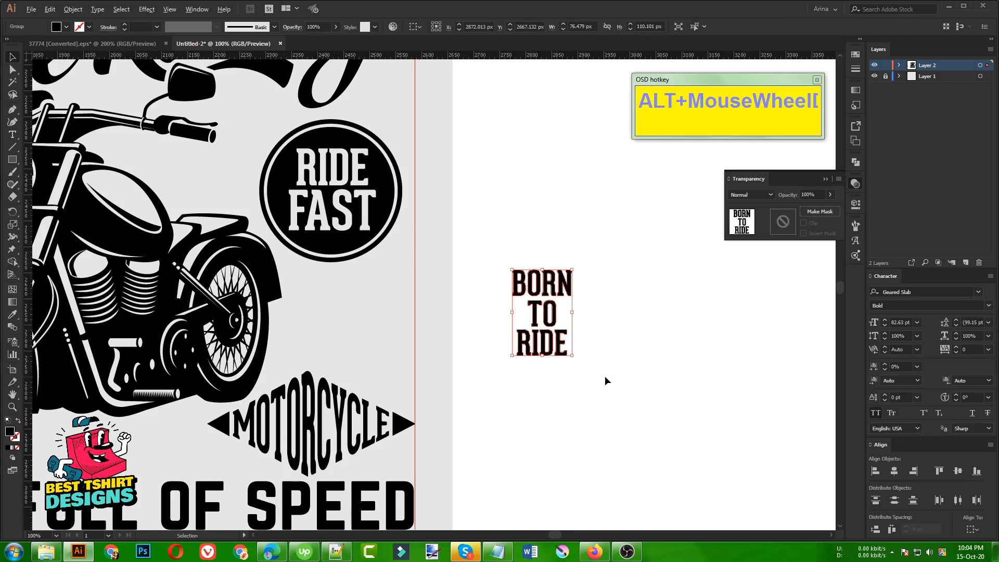
pyautogui.moveTo(548, 347); pyautogui.dragTo(418, 359)
pyautogui.click(589, 361)
pyautogui.keyDown('alt'); pyautogui.scroll(-1, 617, 349); pyautogui.keyUp('alt')
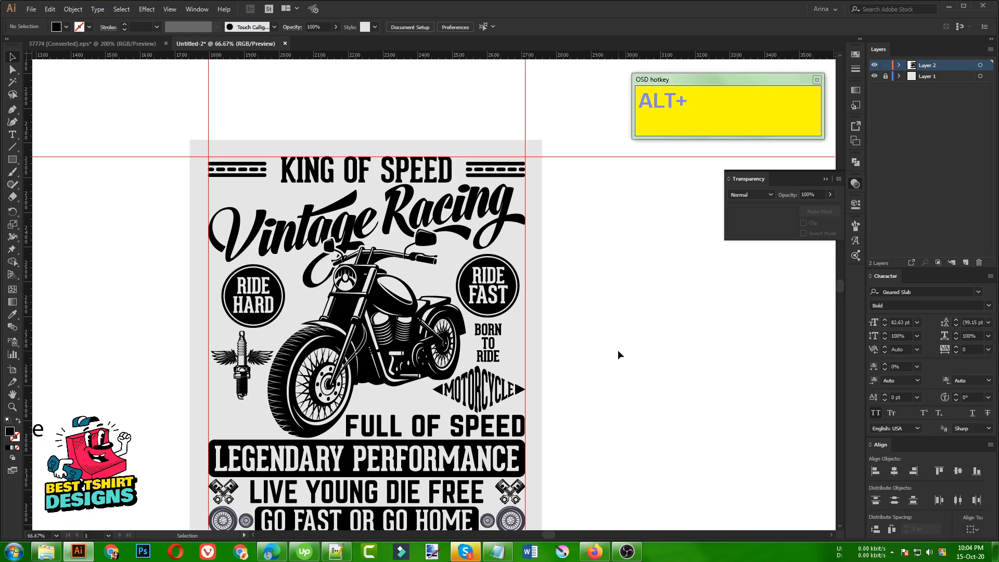
pyautogui.keyDown('alt'); pyautogui.scroll(-1, 619, 350); pyautogui.keyUp('alt')
pyautogui.keyDown('alt'); pyautogui.scroll(1, 501, 395); pyautogui.keyUp('alt')
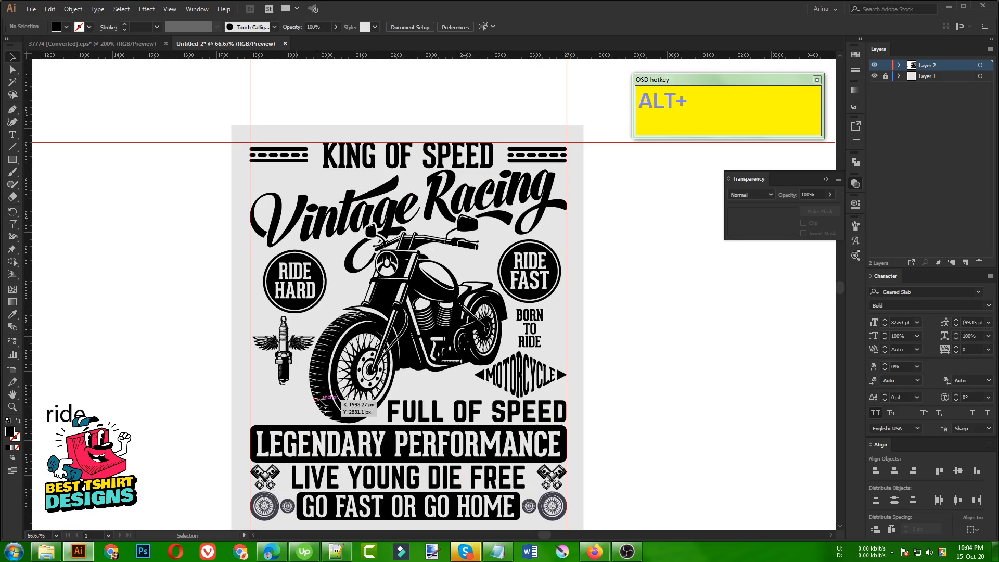
pyautogui.keyDown('alt'); pyautogui.scroll(1, 290, 399); pyautogui.keyUp('alt')
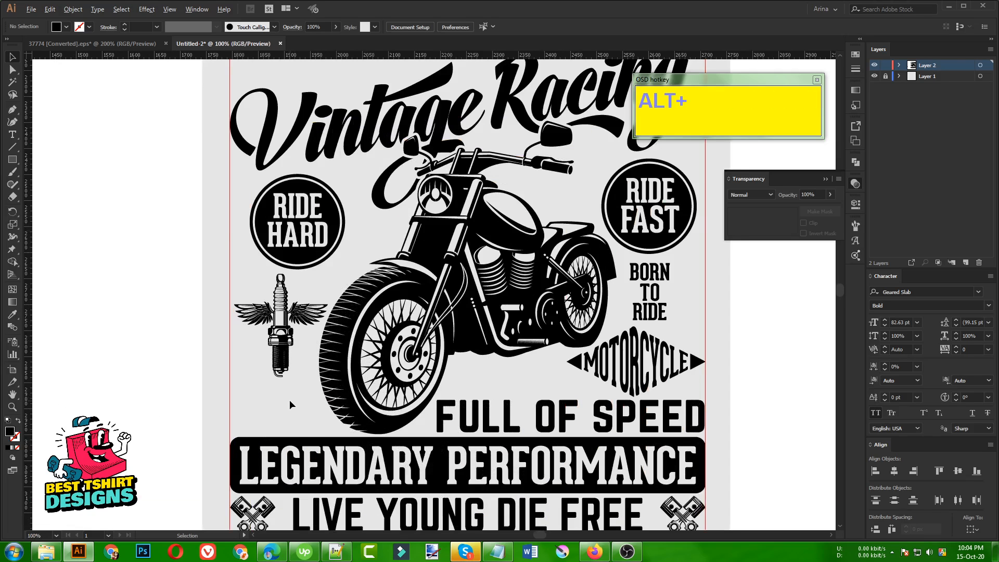
pyautogui.keyDown('alt'); pyautogui.scroll(-1, 289, 400); pyautogui.keyUp('alt')
pyautogui.keyDown('alt'); pyautogui.scroll(1, 289, 399); pyautogui.keyUp('alt')
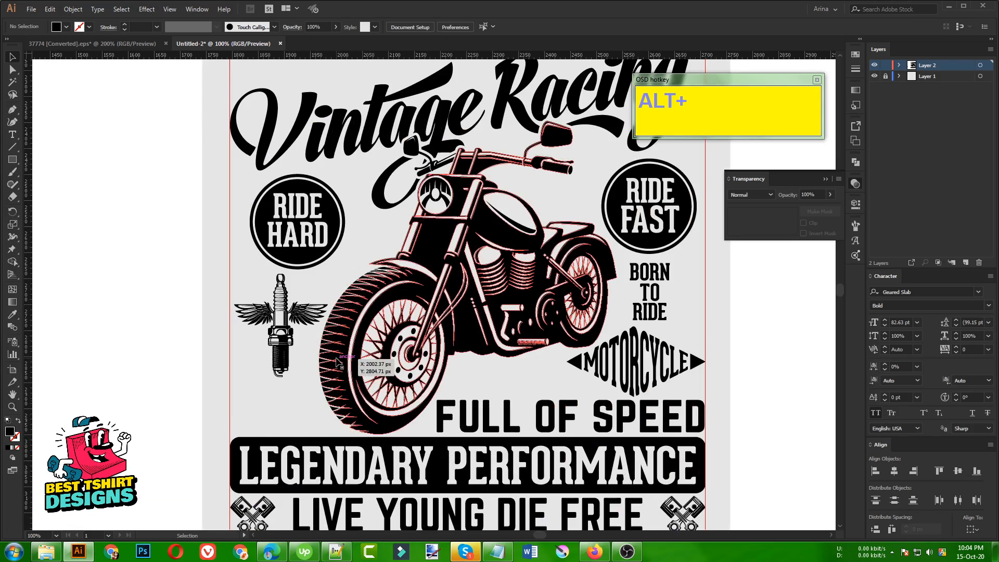
pyautogui.keyDown('alt'); pyautogui.click(653, 302); pyautogui.keyUp('alt')
pyautogui.keyDown('alt'); pyautogui.moveTo(654, 301); pyautogui.dragTo(284, 422); pyautogui.keyUp('alt')
pyautogui.press('Delete')
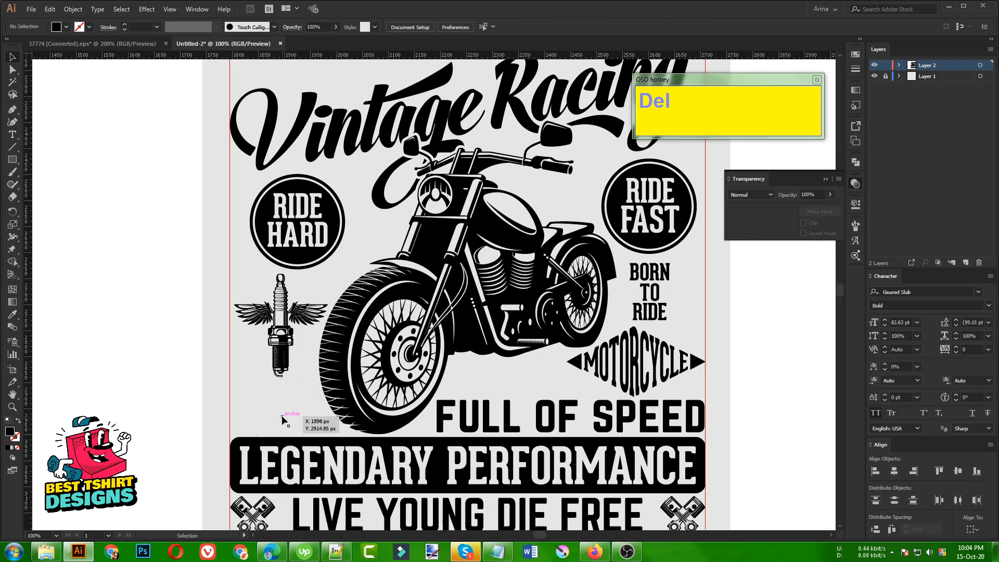
pyautogui.keyDown('alt'); pyautogui.scroll(-1, 435, 386); pyautogui.keyUp('alt')
pyautogui.click(240, 331)
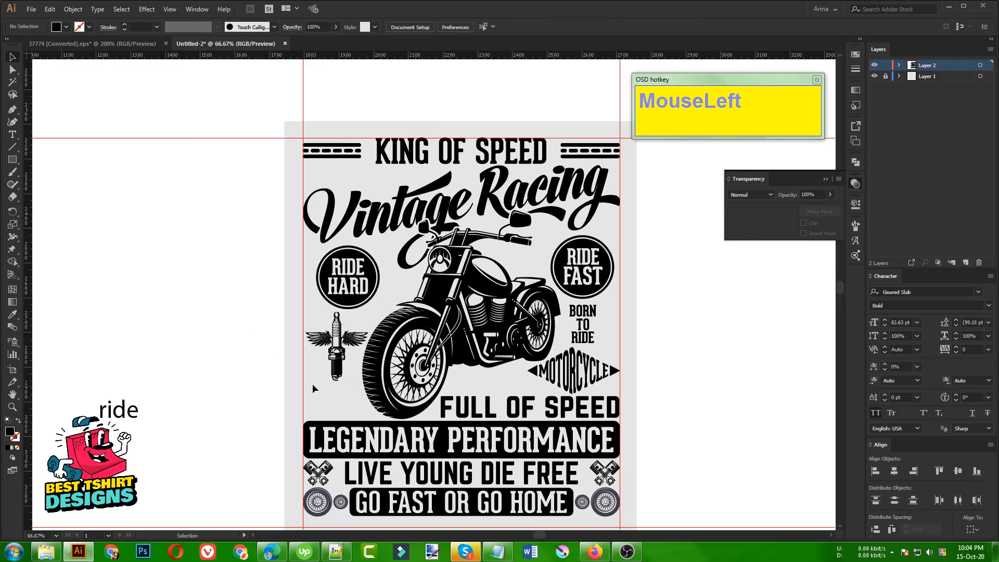
# Scale the winged spark plug up proportionally to about 273 px wide and position its wing tip at the left guide, overlapping the front tyre.
pyautogui.keyDown('alt'); pyautogui.scroll(1, 336, 397); pyautogui.keyUp('alt')
pyautogui.click(339, 367)
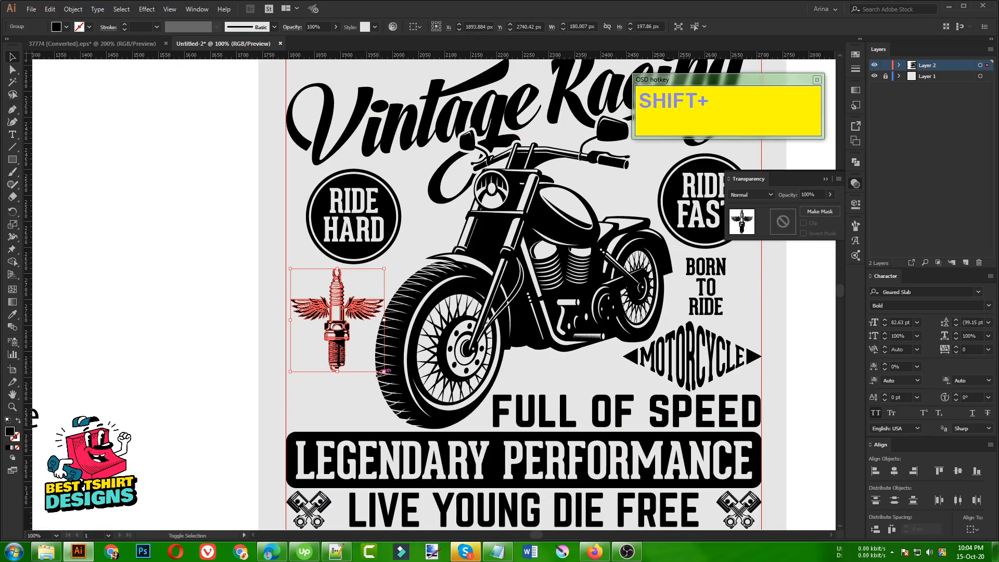
pyautogui.moveTo(384, 371); pyautogui.dragTo(433, 424)
pyautogui.moveTo(363, 389); pyautogui.dragTo(359, 388)
# Create an offset path of 5 px with miter joins around the winged spark plug.
pyautogui.scroll(1, 400, 344)
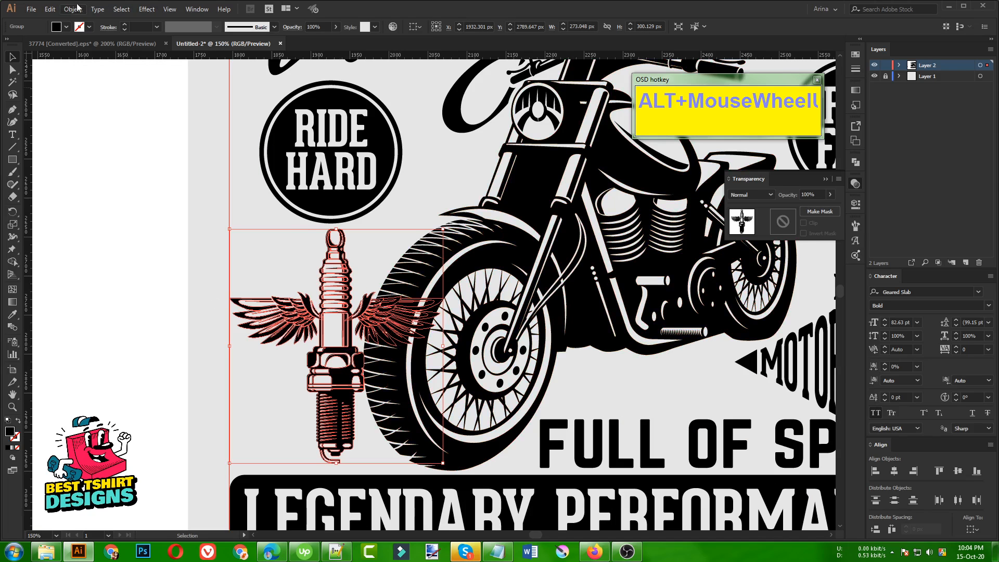
pyautogui.moveTo(77, 8); pyautogui.dragTo(86, 248)
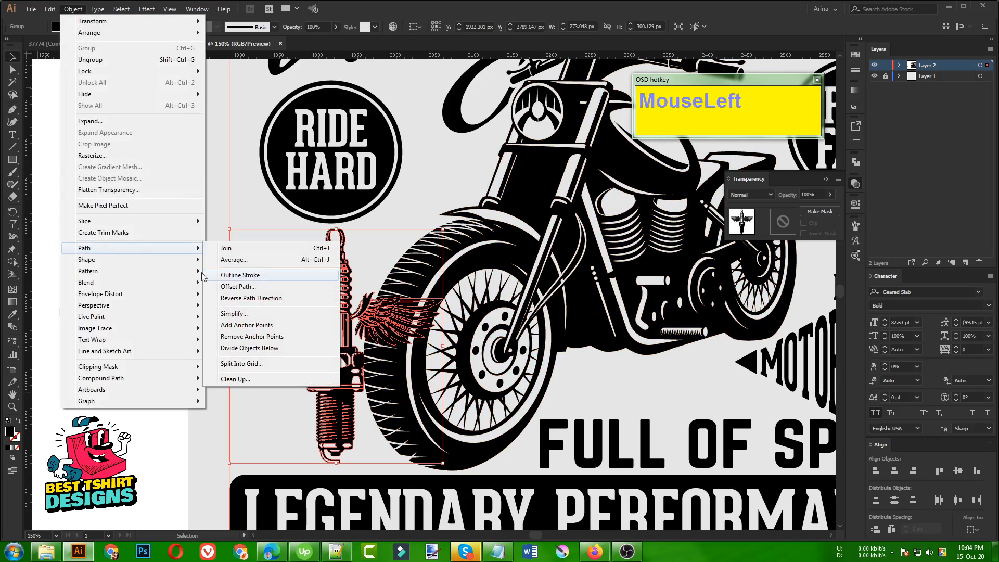
pyautogui.click(247, 288)
pyautogui.click(61, 148)
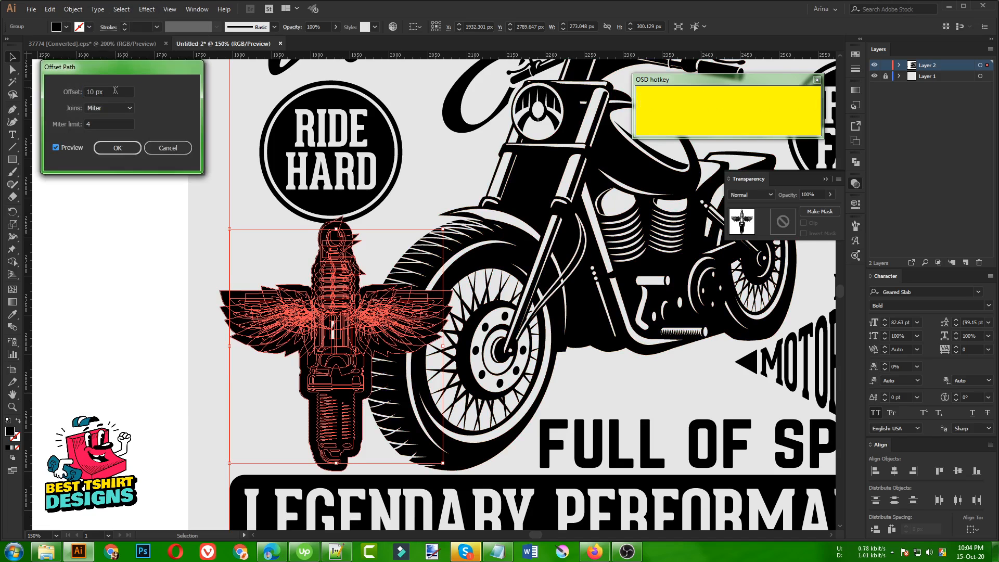
pyautogui.scroll(-4, 115, 91)
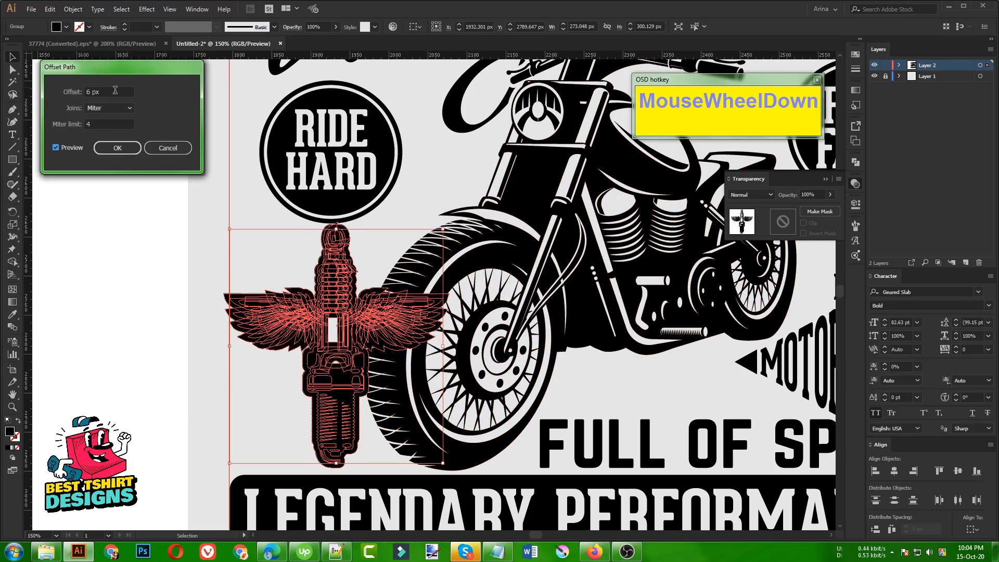
pyautogui.scroll(-1, 115, 91)
pyautogui.click(117, 146)
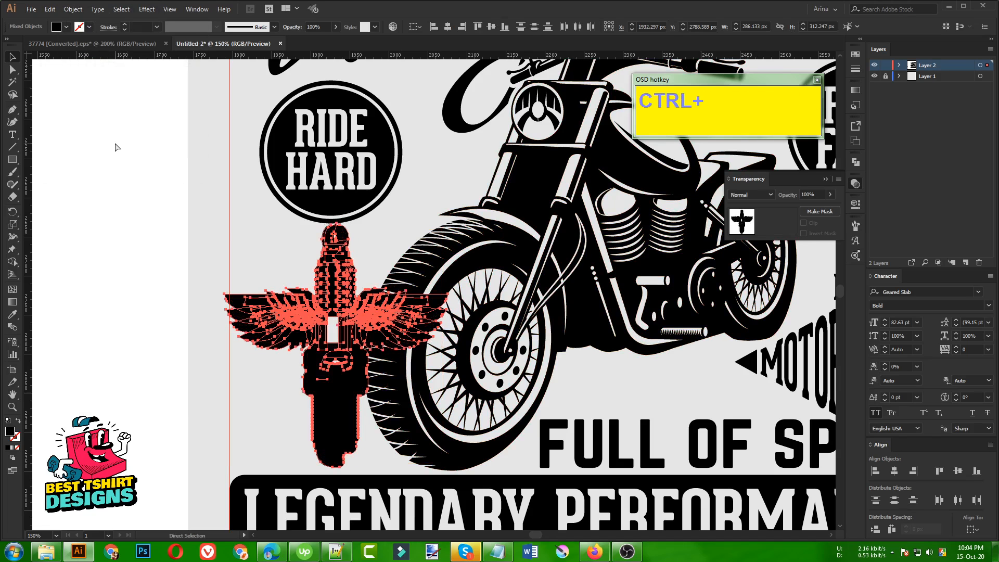
# Cut the spark plug's offset outline and paste it in place into a new unclipped opacity mask on the motorcycle.
pyautogui.hotkey('ctrl', 'x')
pyautogui.click(435, 328)
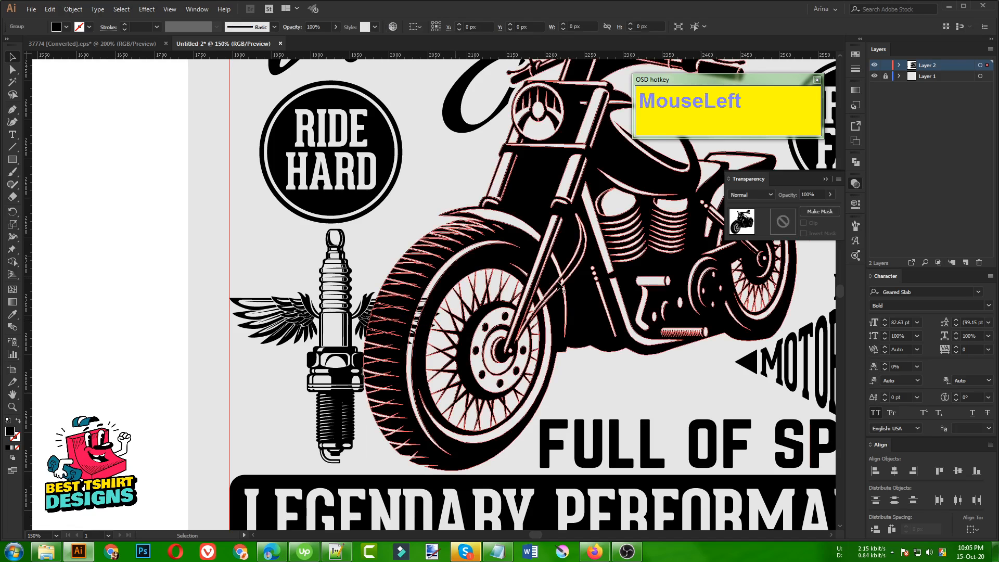
pyautogui.click(819, 211)
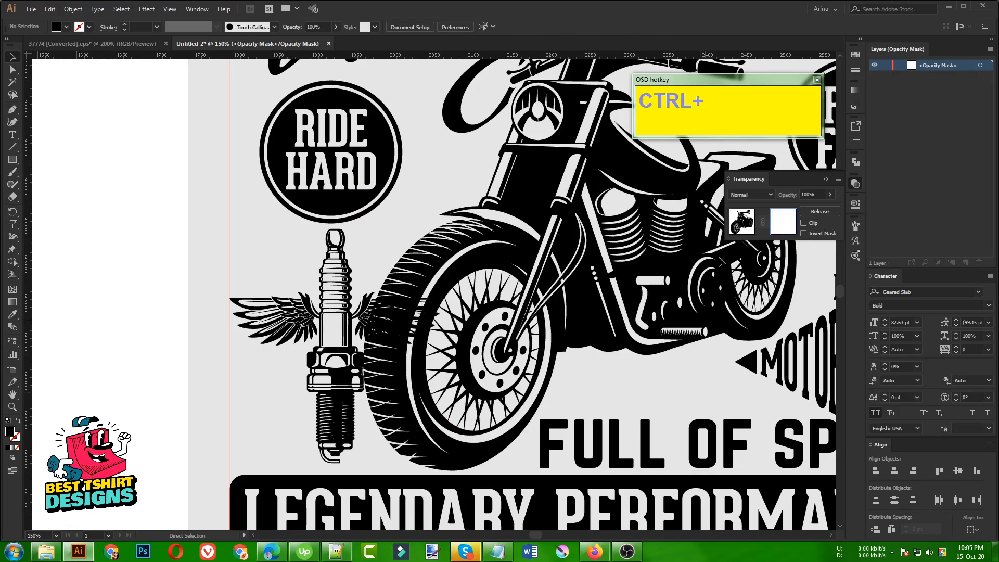
pyautogui.hotkey('ctrl', 'f')
pyautogui.click(252, 273)
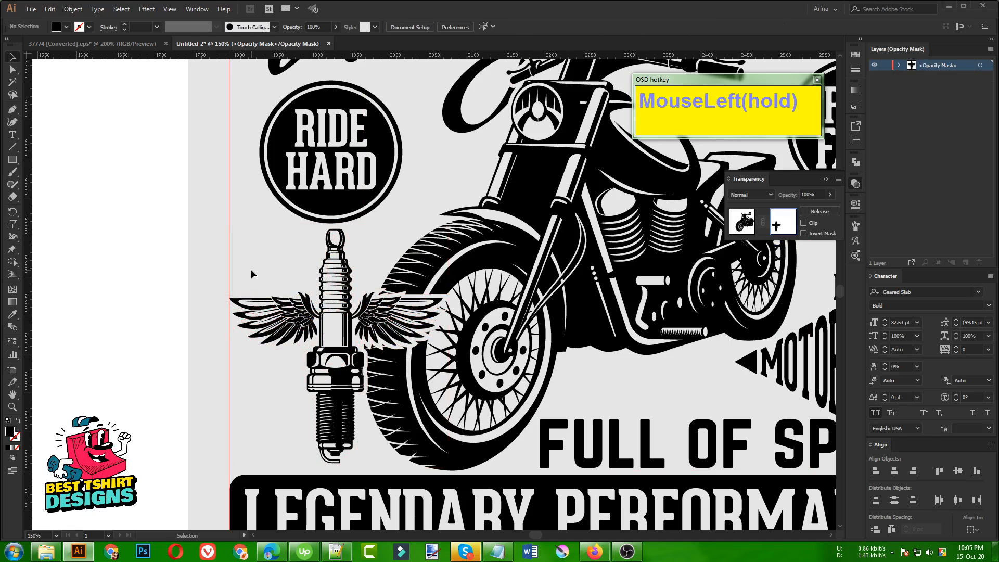
# Undo the motorcycle's opacity mask, the spark plug's offset outline, and the spark plug's enlargement.
pyautogui.keyDown('alt'); pyautogui.scroll(-2, 253, 271); pyautogui.keyUp('alt')
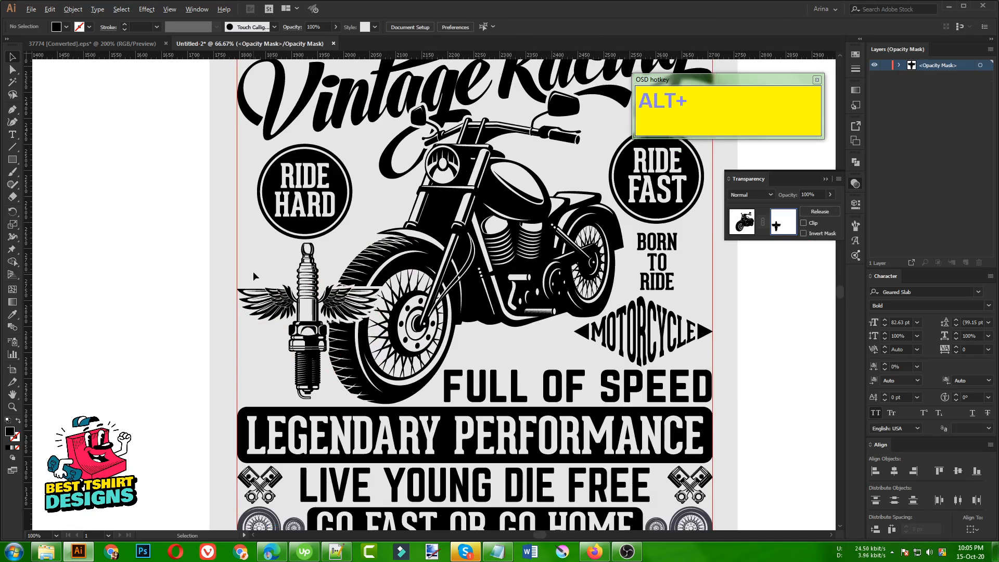
pyautogui.press('ctrl')
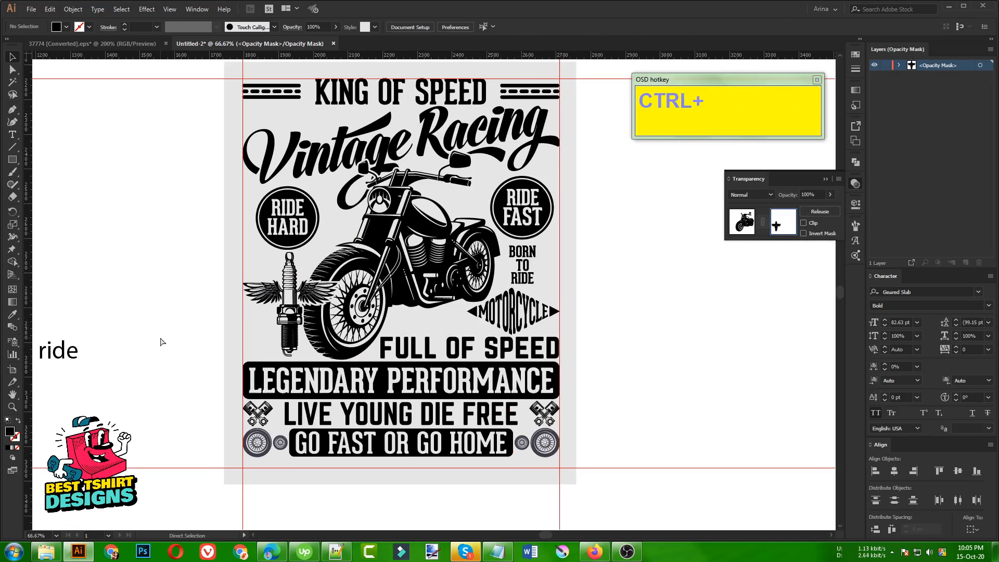
pyautogui.hotkey('ctrl', 'z')
pyautogui.hotkey('ctrl', 'z')
pyautogui.hotkey('ctrl', 'z')
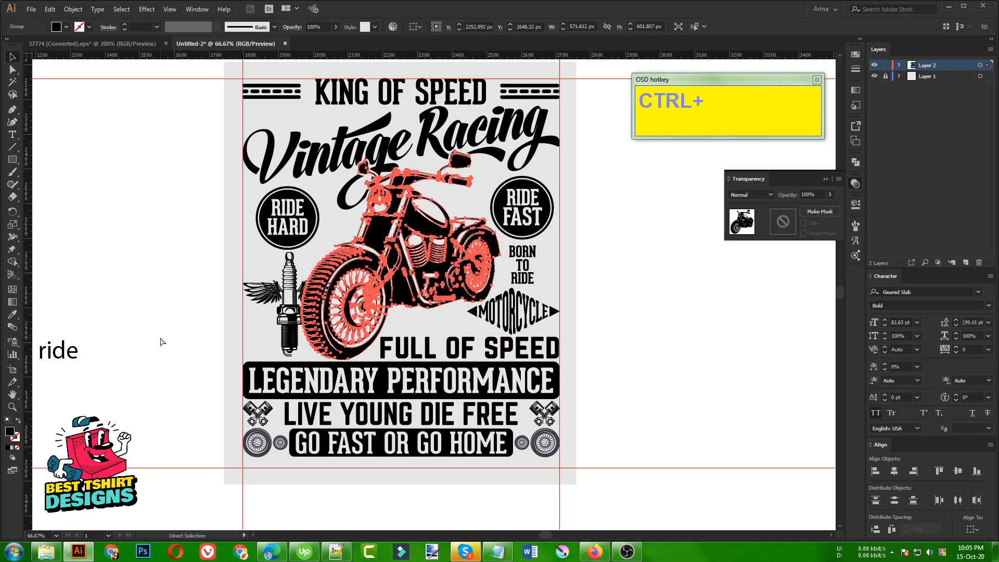
pyautogui.hotkey('ctrl', 'z')
pyautogui.hotkey('ctrl', 'z')
pyautogui.hotkey('ctrl', 'z')
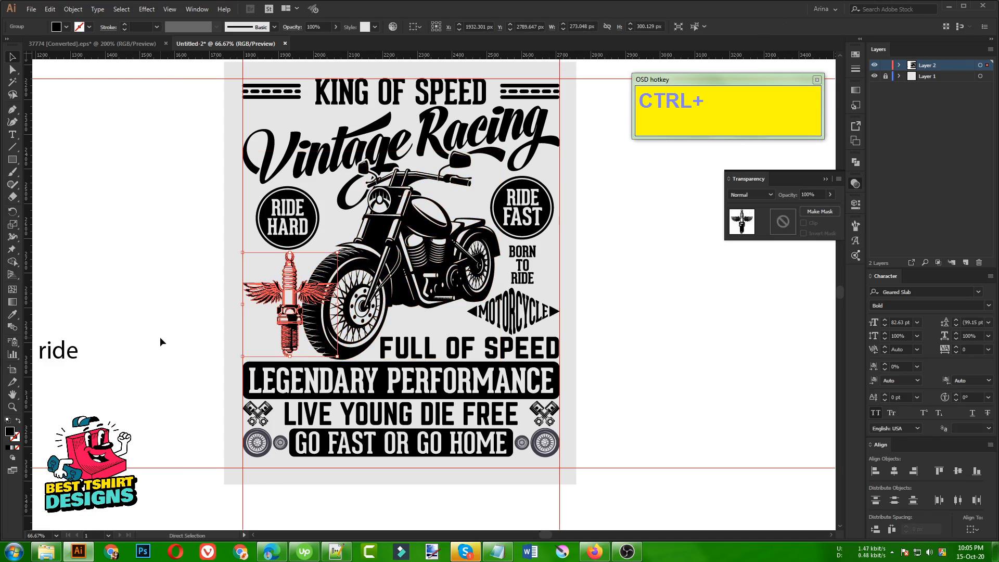
pyautogui.hotkey('ctrl', 'z')
pyautogui.hotkey('ctrl', 'z')
pyautogui.click(160, 341)
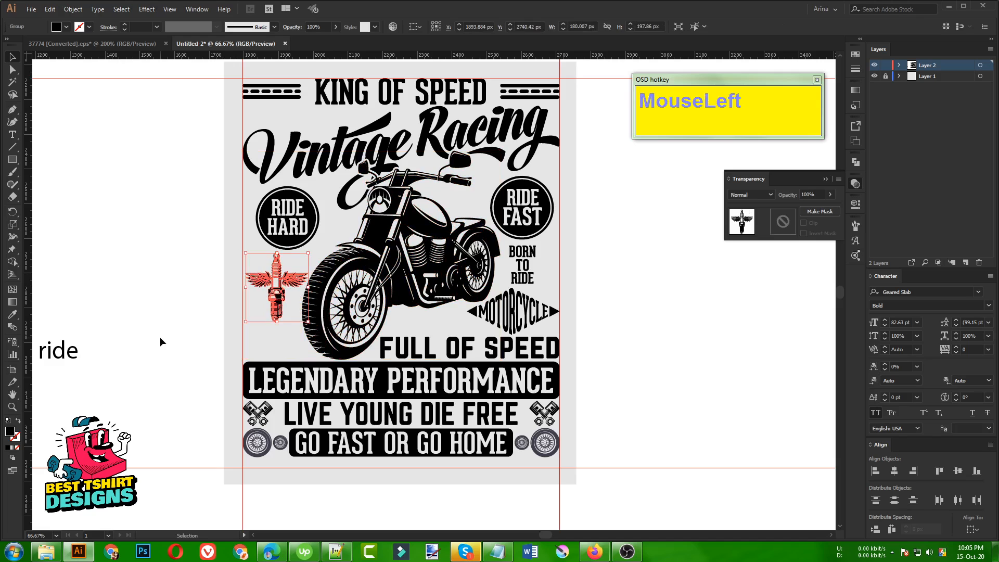
# Move the spare "ride" text beneath the winged spark plug and replace its wording with "custom" and "made" on two lines.
pyautogui.scroll(-1, 162, 340)
pyautogui.moveTo(91, 354); pyautogui.dragTo(248, 350)
pyautogui.scroll(2, 248, 349)
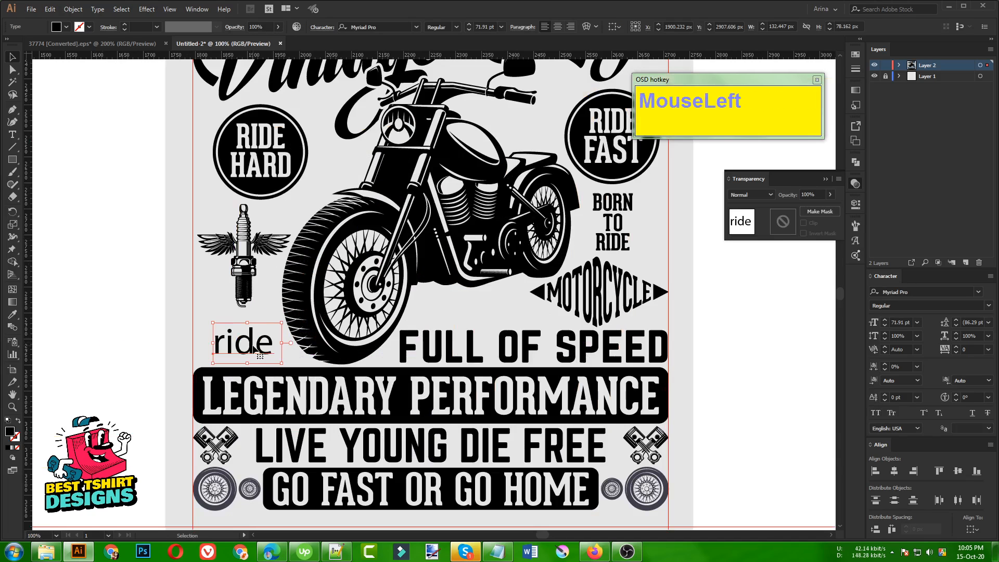
pyautogui.doubleClick(250, 349)
pyautogui.write('cus')
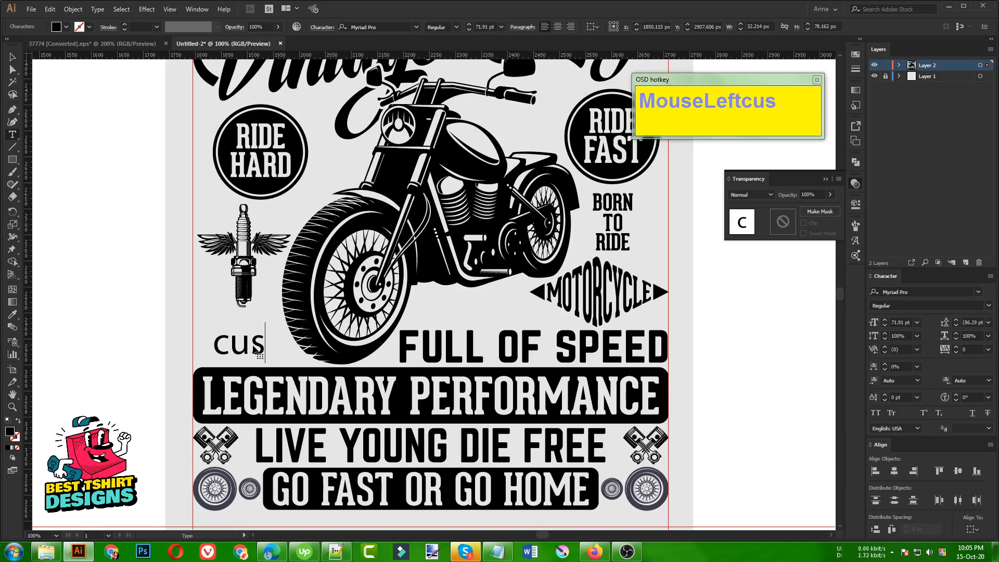
pyautogui.write('tom')
pyautogui.press('Return')
pyautogui.press('BackSpace')
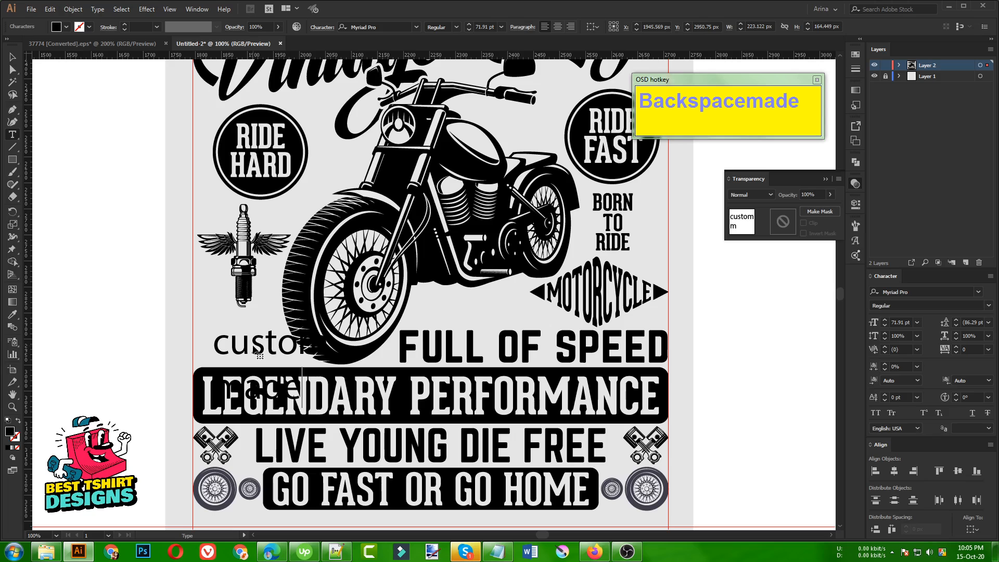
# Set the two-line custom made text in the Milky font and move it off the artboard beside the spark plug.
pyautogui.click(12, 59)
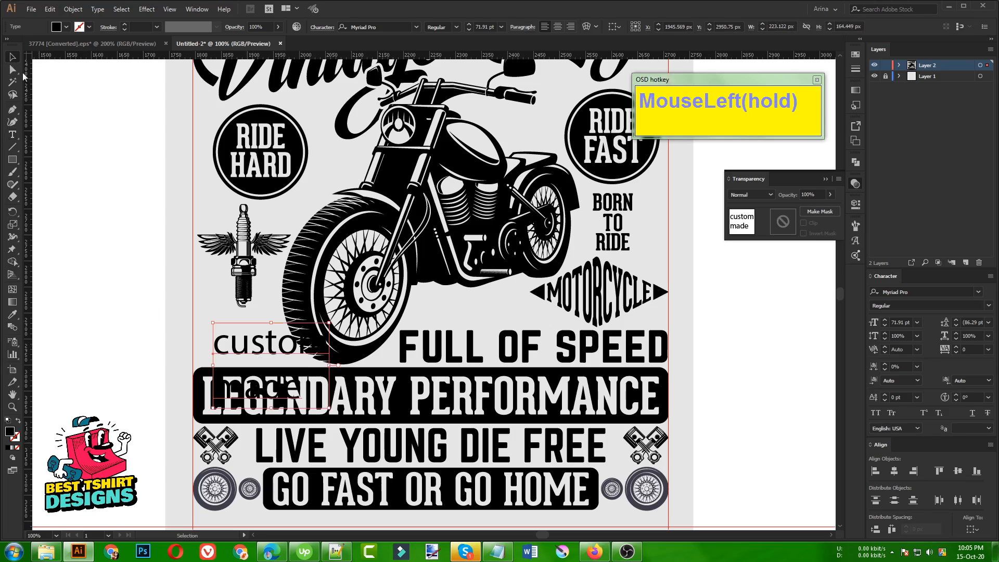
pyautogui.click(382, 28)
pyautogui.write('mik')
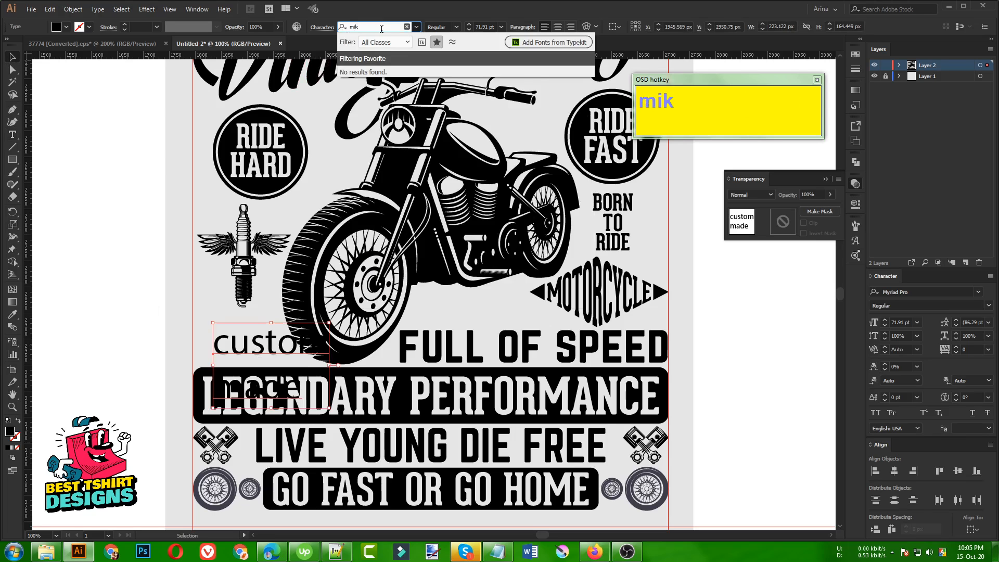
pyautogui.press('BackSpace')
pyautogui.click(371, 90)
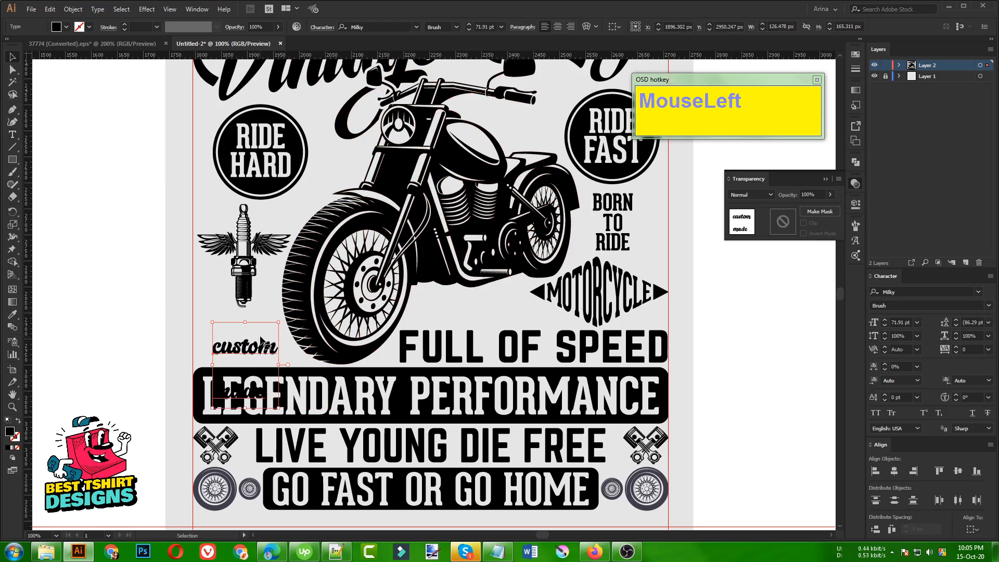
pyautogui.moveTo(263, 343); pyautogui.dragTo(144, 296)
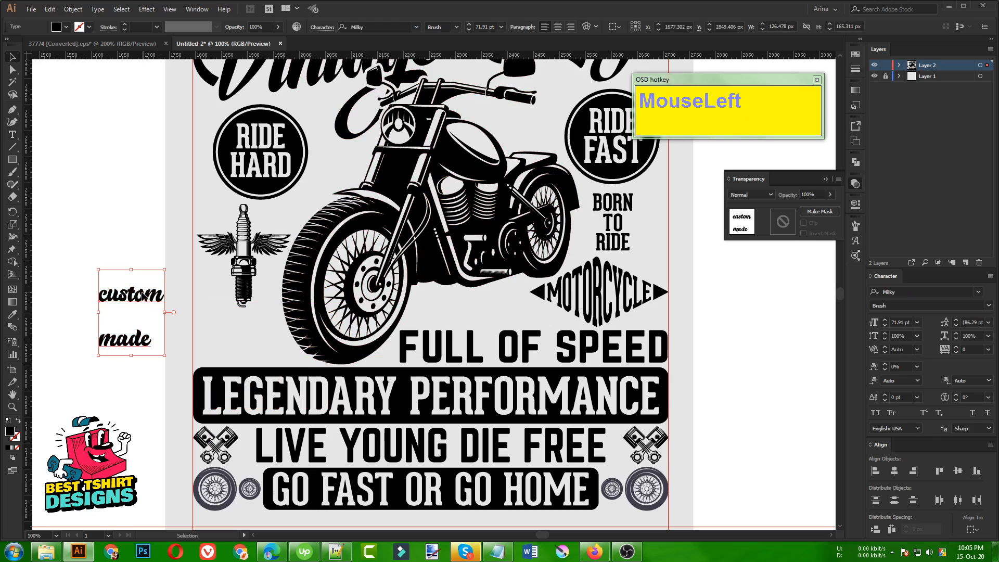
# Capitalize the first letters of both lines so the text reads "Custom" and "Made".
pyautogui.press('F10')
pyautogui.doubleClick(122, 293)
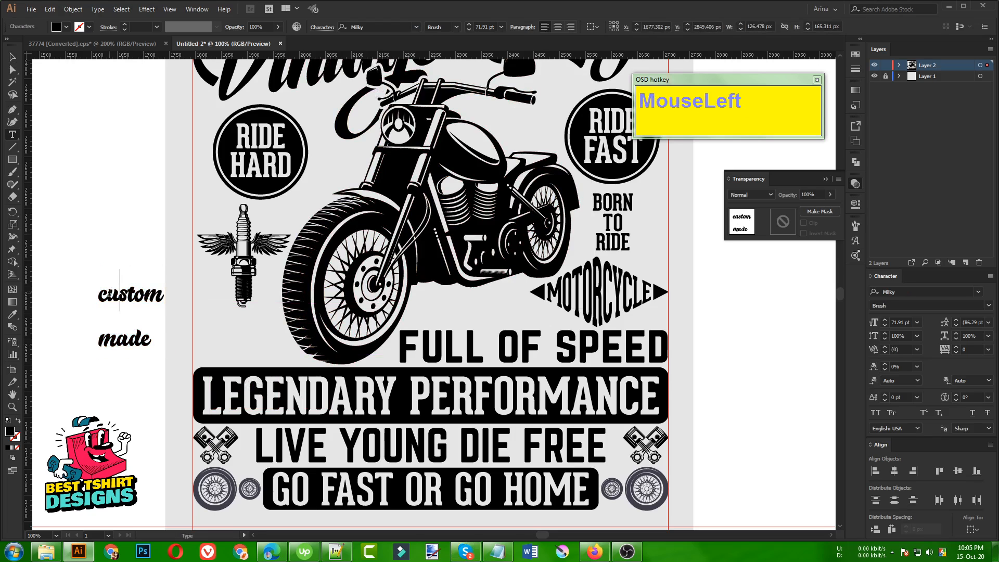
pyautogui.press('BackSpace')
pyautogui.write('C')
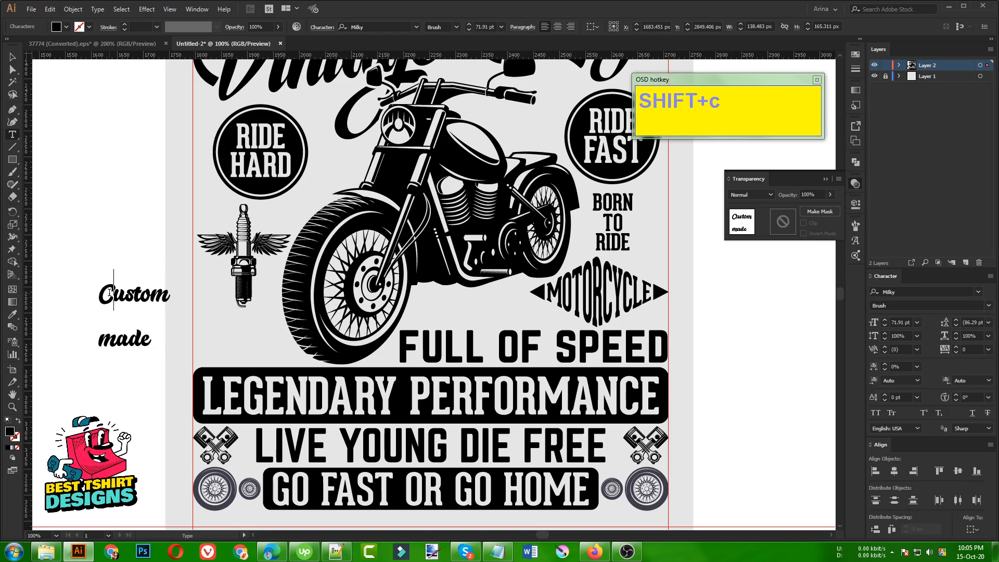
pyautogui.click(115, 337)
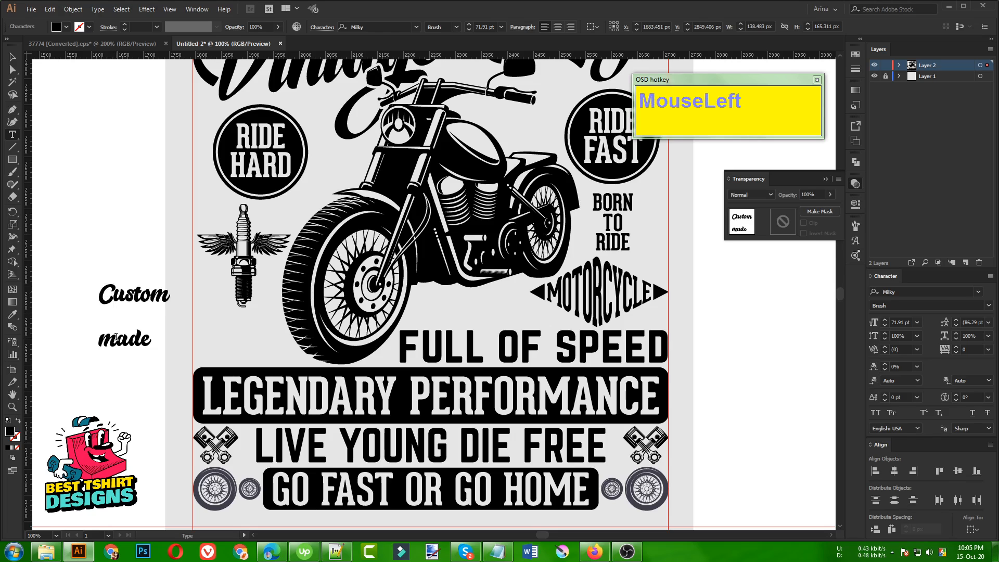
pyautogui.press('BackSpace')
pyautogui.write('M')
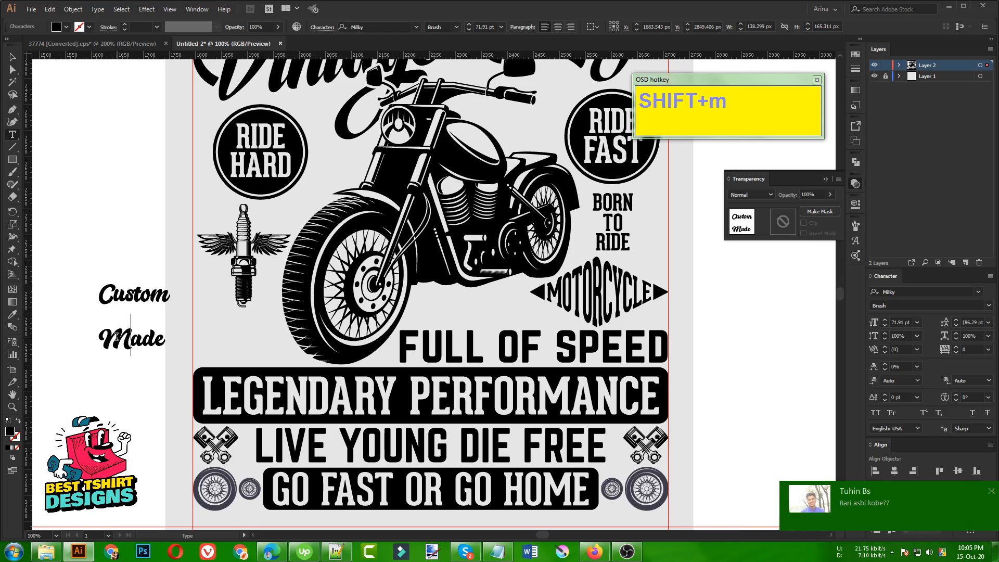
pyautogui.click(13, 56)
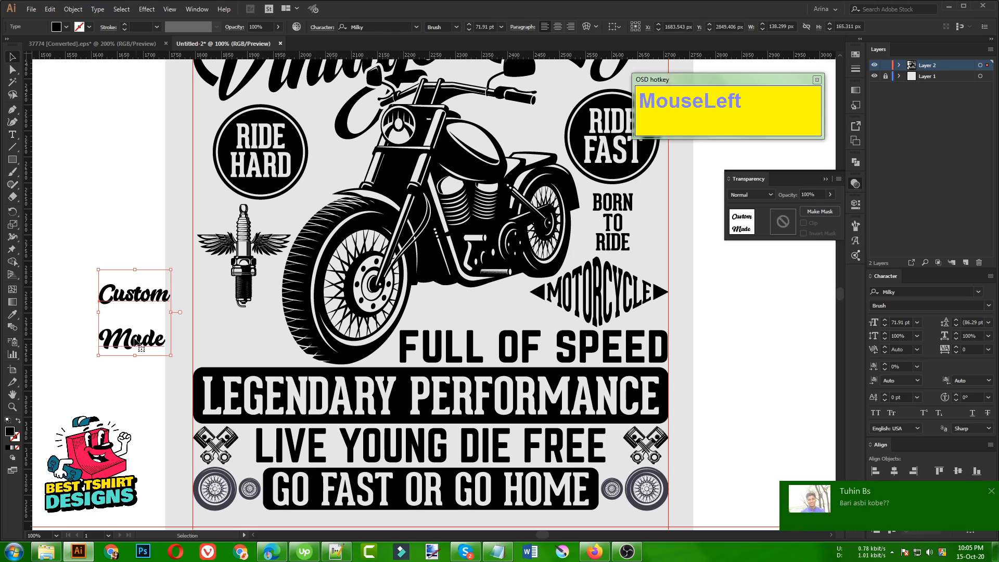
# Run the script that splits the two-line text into separate Custom and Made text objects.
pyautogui.click(26, 11)
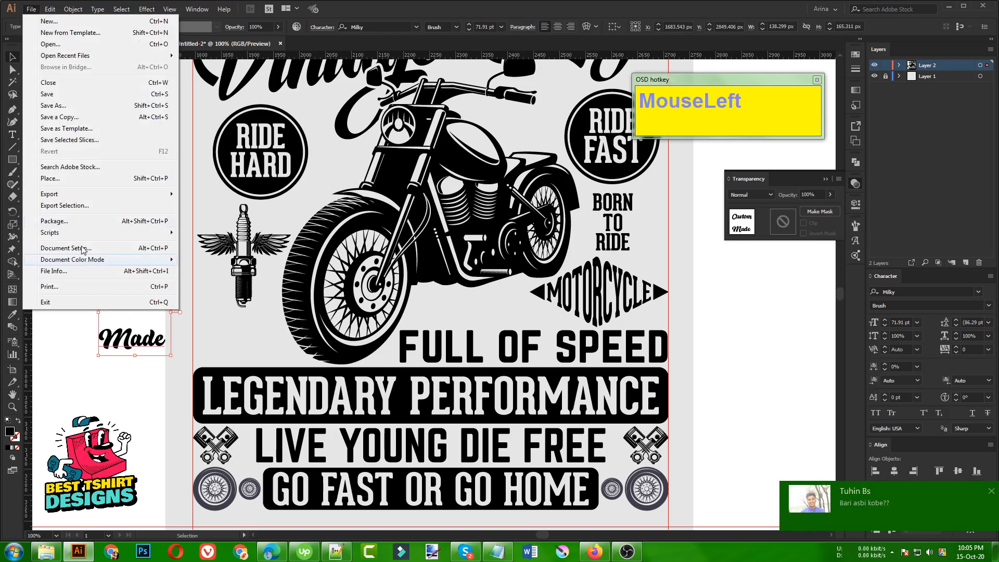
pyautogui.moveTo(52, 229)
pyautogui.click(211, 232)
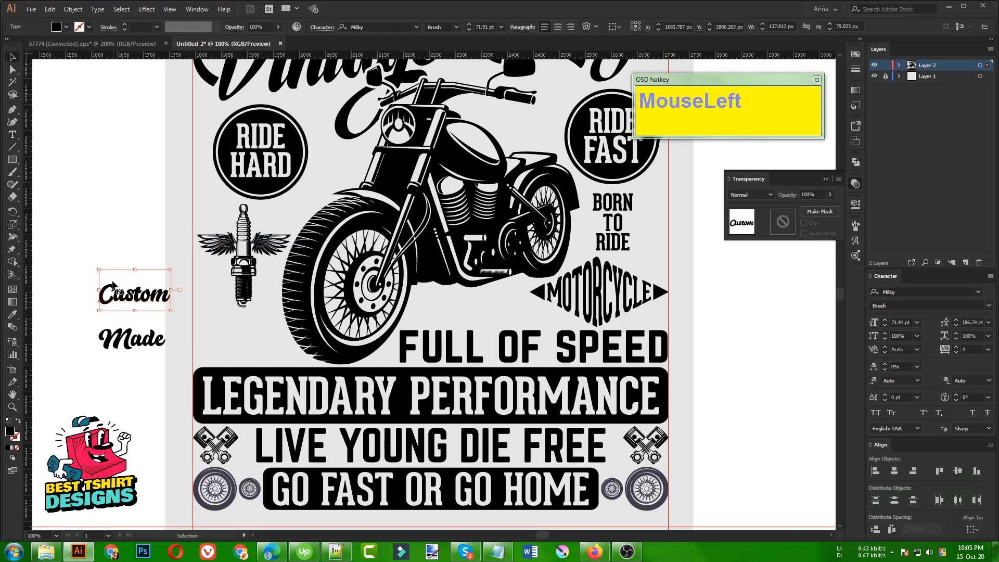
# Set Custom and Made in the Aerokids font and tuck Made closely beneath Custom, shifted slightly to the right.
pyautogui.keyDown('shift'); pyautogui.click(125, 333); pyautogui.keyUp('shift')
pyautogui.click(380, 27)
pyautogui.write('aer')
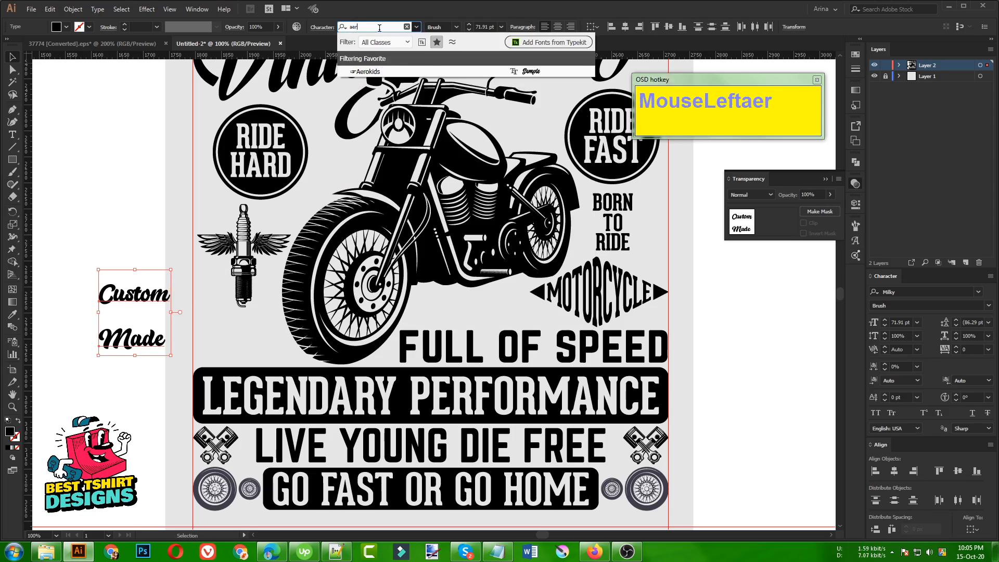
pyautogui.click(380, 37)
pyautogui.click(141, 316)
pyautogui.moveTo(142, 315); pyautogui.dragTo(158, 301)
# Convert both words to outlines and scale them down to about 88 px wide beneath the winged spark plug.
pyautogui.moveTo(132, 248); pyautogui.dragTo(204, 345)
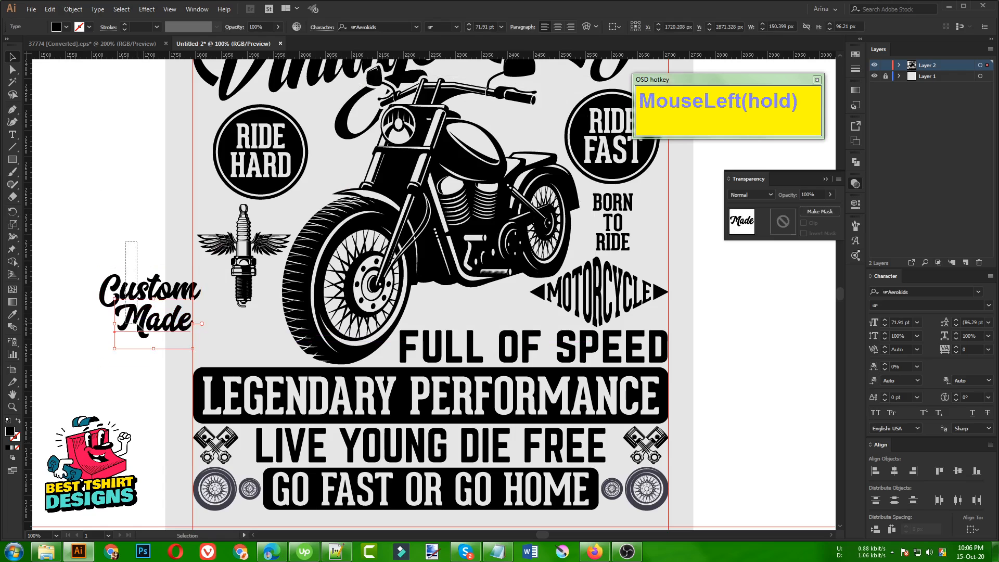
pyautogui.rightClick(145, 312)
pyautogui.click(174, 386)
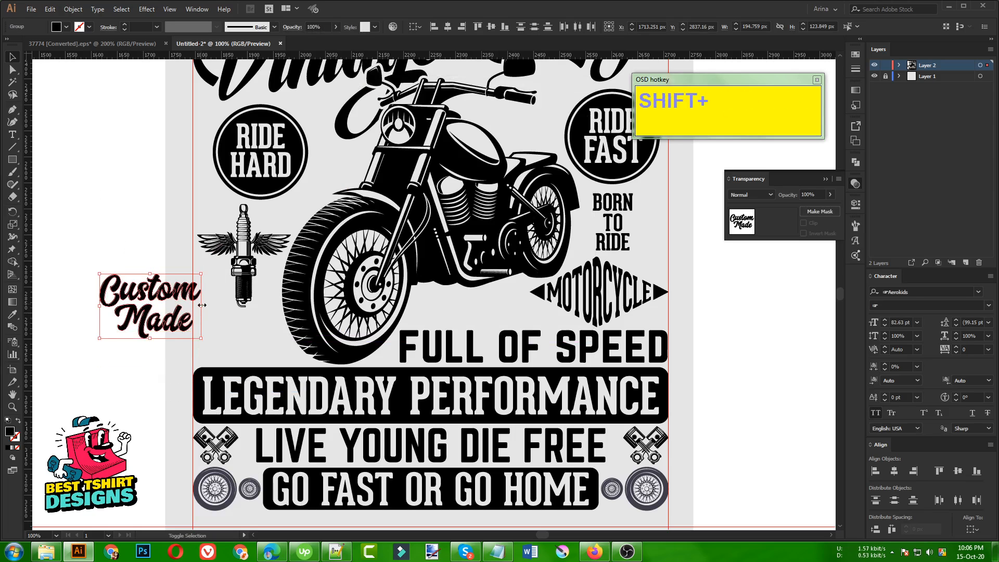
pyautogui.moveTo(201, 306); pyautogui.dragTo(251, 342)
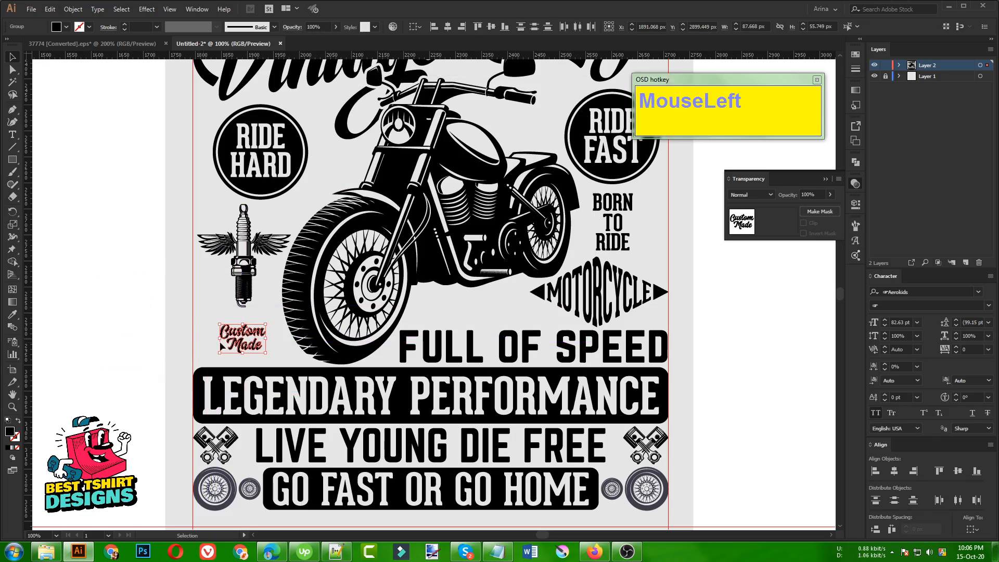
# Draw a black ellipse about 178 by 80 px over the Custom Made lettering and place it behind the words.
pyautogui.click(15, 164)
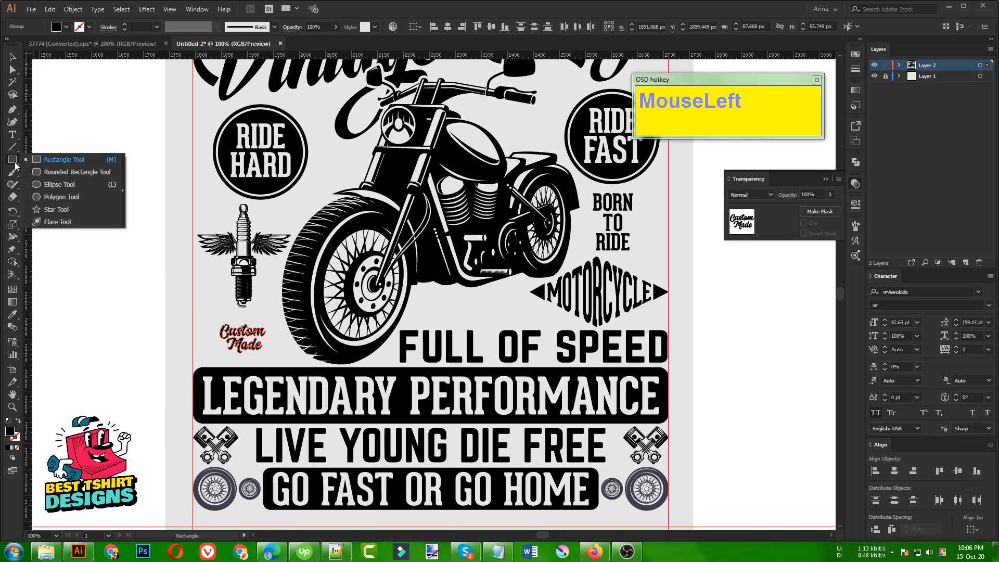
pyautogui.click(59, 187)
pyautogui.scroll(2, 228, 330)
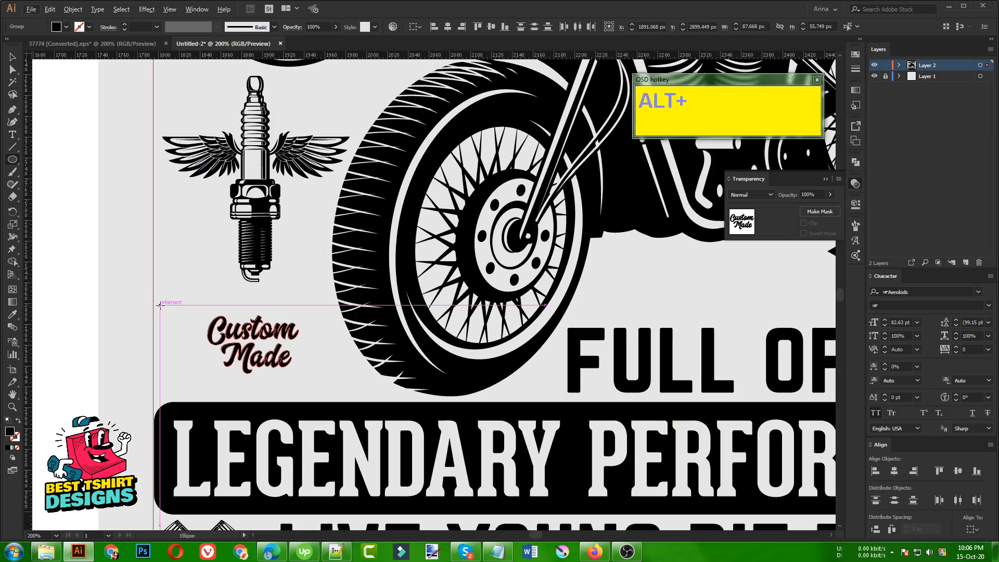
pyautogui.moveTo(159, 305); pyautogui.dragTo(340, 388)
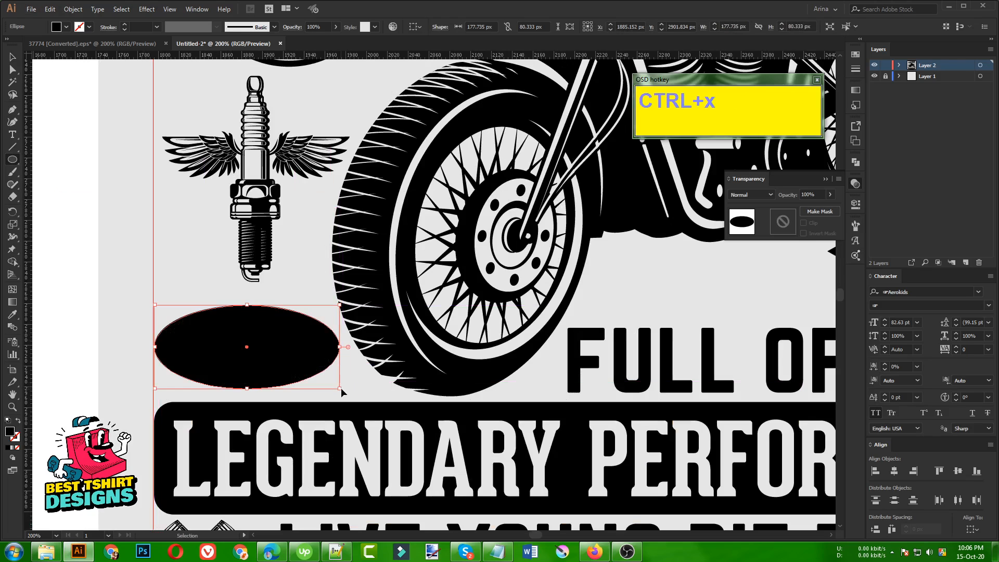
pyautogui.hotkey('ctrl', 'x')
pyautogui.hotkey('ctrl', 'b')
# Group the Custom and Made outlines and enlarge the group proportionally to about 103 px wide inside the ellipse.
pyautogui.press('v')
pyautogui.click(268, 345)
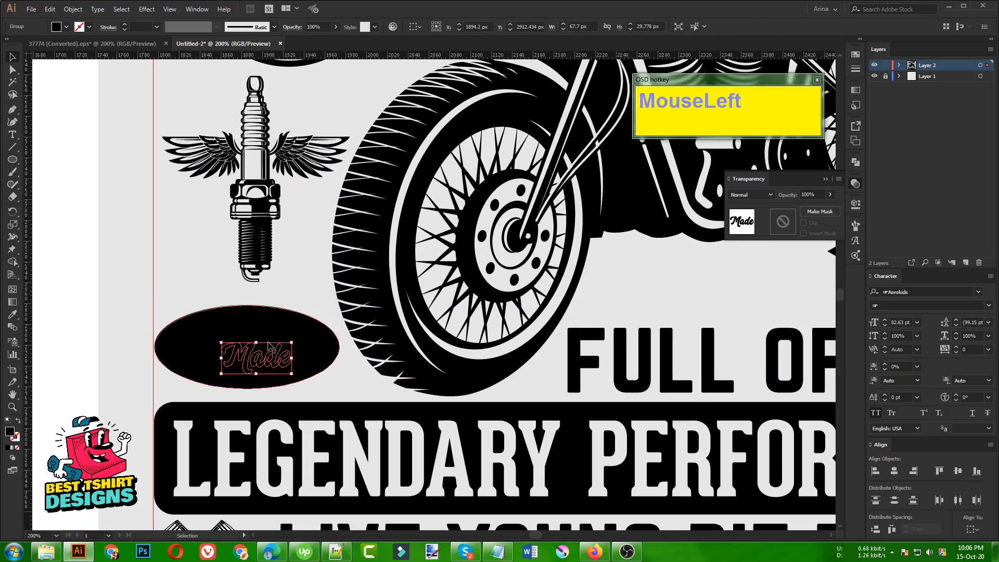
pyautogui.keyDown('shift'); pyautogui.click(266, 335); pyautogui.keyUp('shift')
pyautogui.hotkey('ctrl', 'g')
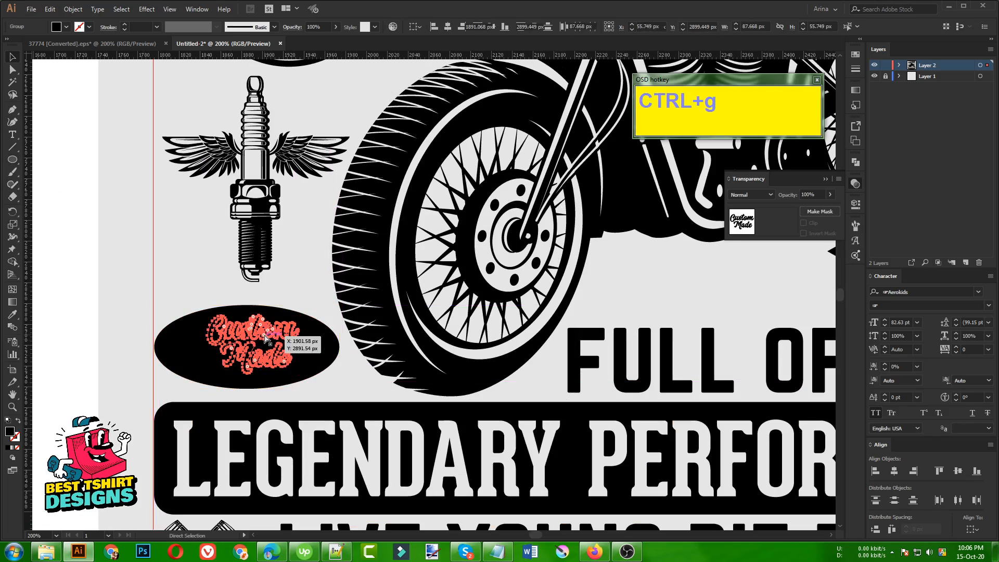
pyautogui.moveTo(207, 373); pyautogui.dragTo(189, 384)
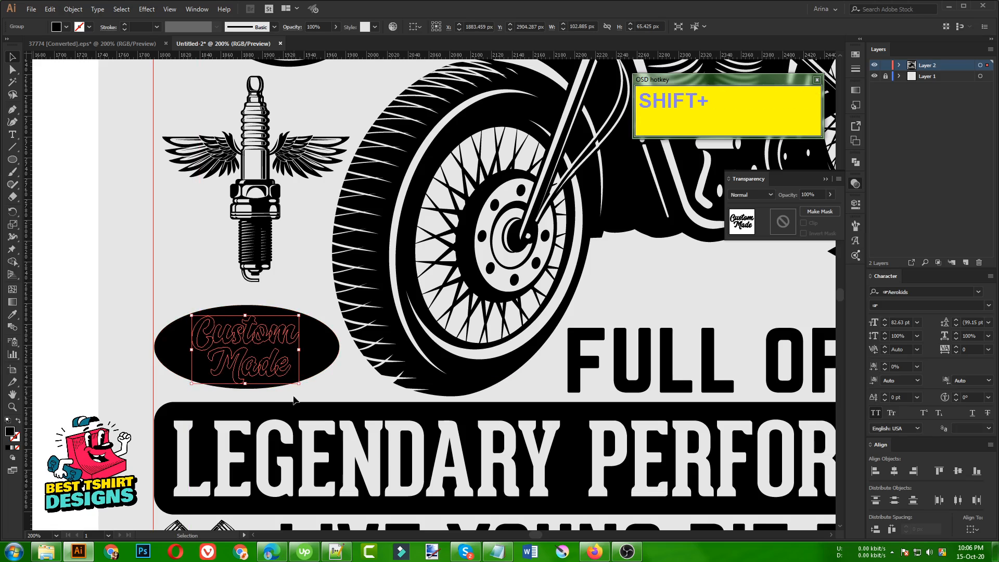
# Align the Custom Made group and the black ellipse to each other's centres horizontally and vertically.
pyautogui.keyDown('shift'); pyautogui.click(337, 361); pyautogui.keyUp('shift')
pyautogui.click(452, 26)
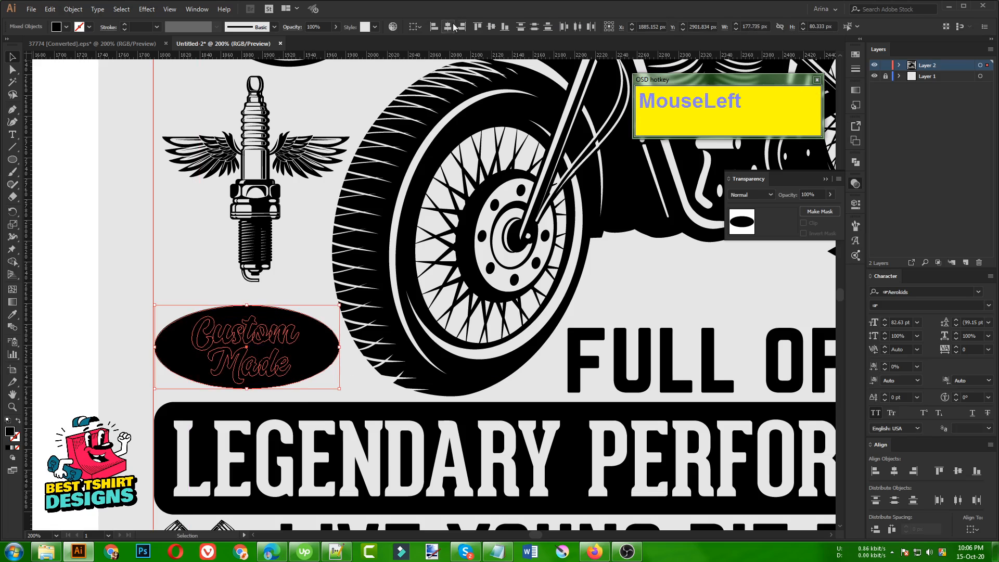
pyautogui.click(222, 283)
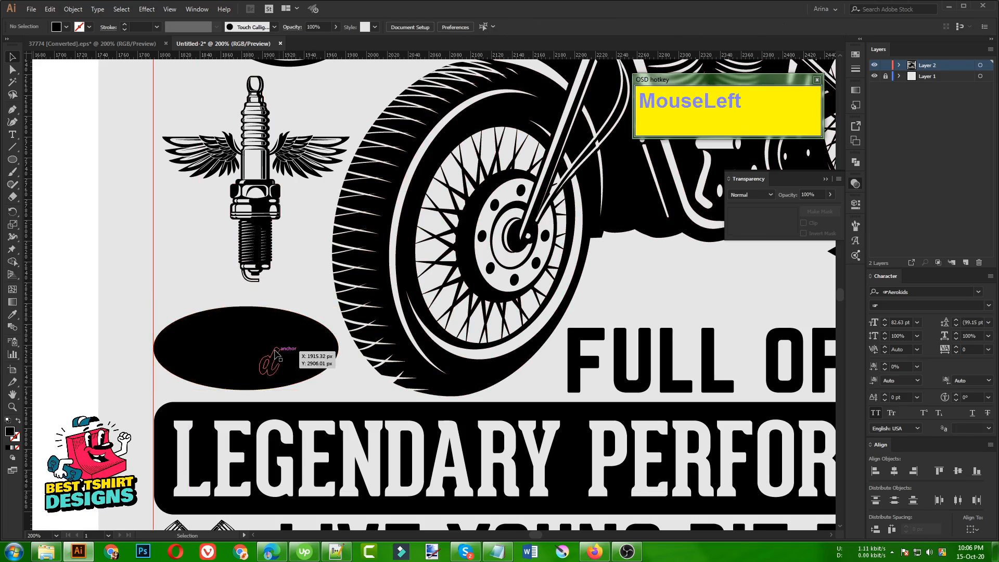
# Cut the Custom Made lettering, paste it in place into a new unclipped opacity mask on the ellipse, and nudge it down slightly.
pyautogui.click(278, 348)
pyautogui.press('ctrl')
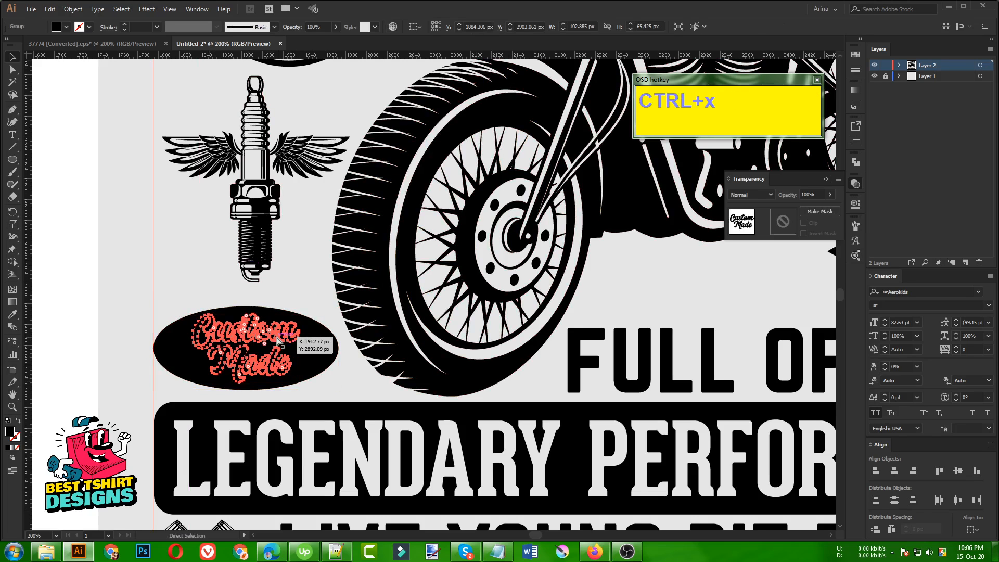
pyautogui.hotkey('ctrl', 'x')
pyautogui.click(290, 357)
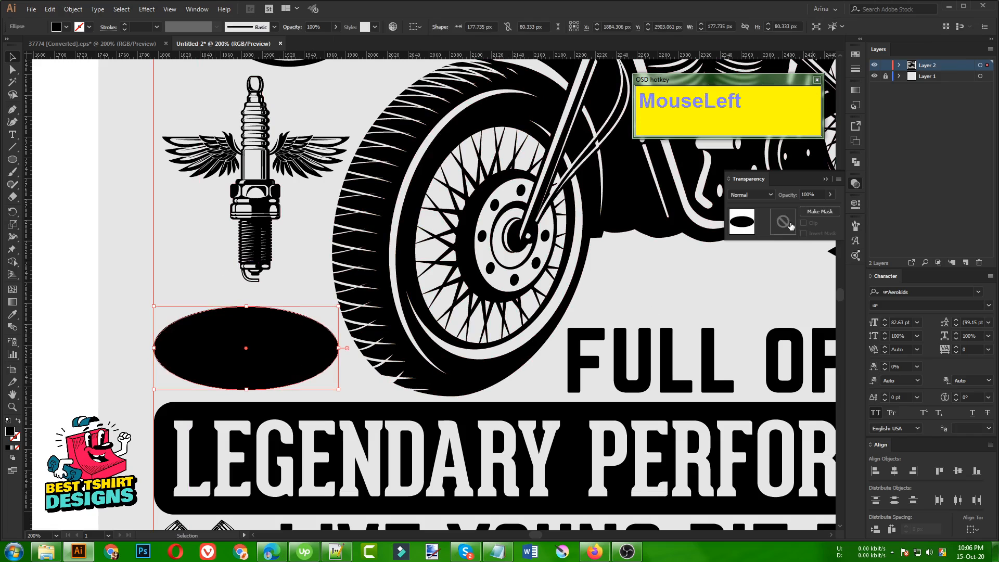
pyautogui.click(786, 222)
pyautogui.hotkey('ctrl', 'f')
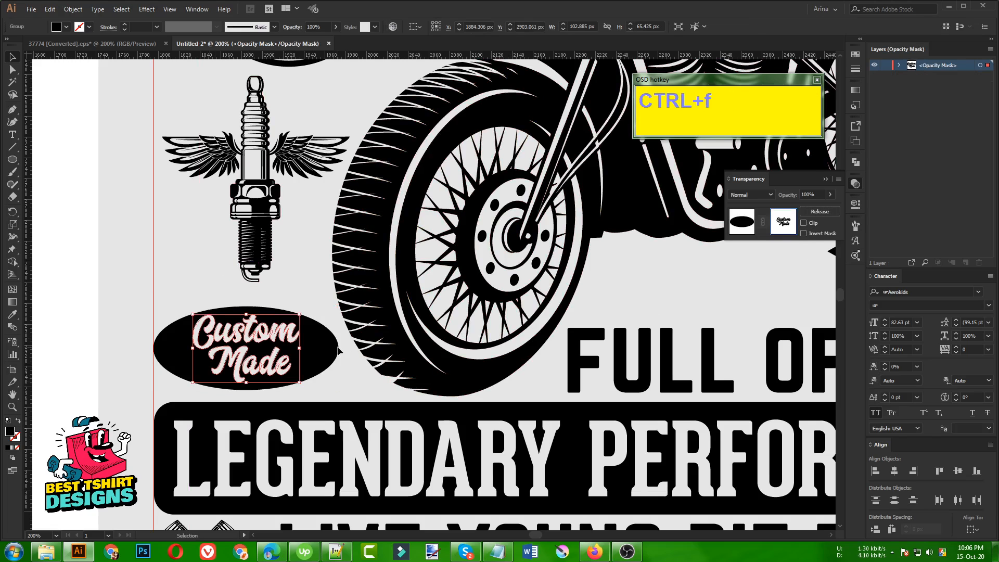
pyautogui.press('Down')
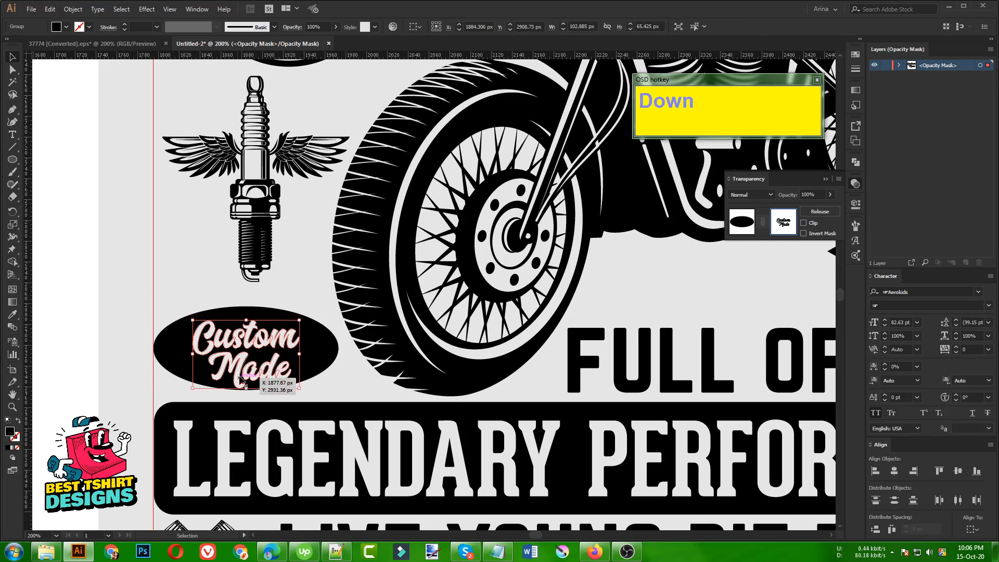
# Nudge the Custom Made lettering into its final place inside the black ellipse and finish editing the opacity mask.
pyautogui.press('Up')
pyautogui.keyDown('alt'); pyautogui.scroll(1, 241, 379); pyautogui.keyUp('alt')
pyautogui.keyDown('alt'); pyautogui.scroll(2, 239, 378); pyautogui.keyUp('alt')
pyautogui.moveTo(237, 365); pyautogui.dragTo(237, 367)
pyautogui.scroll(-3, 303, 289)
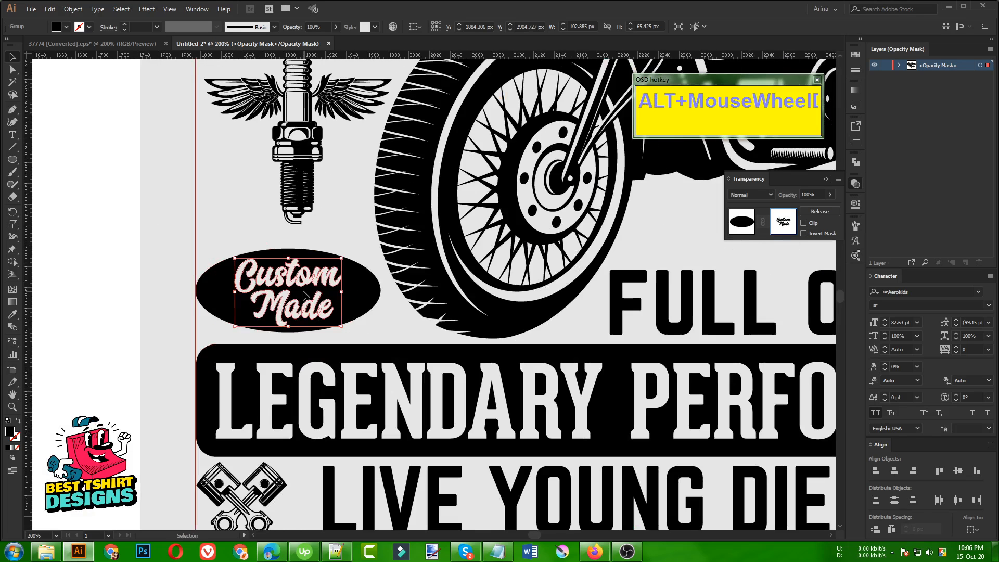
pyautogui.click(388, 326)
pyautogui.click(747, 228)
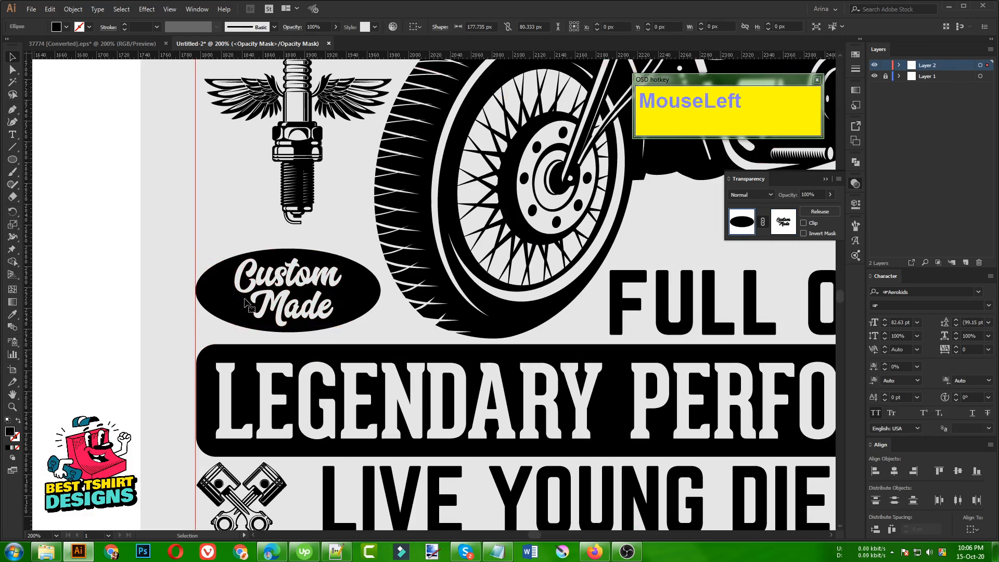
pyautogui.keyDown('alt'); pyautogui.scroll(-2, 233, 293); pyautogui.keyUp('alt')
pyautogui.click(154, 326)
# Examine the whole T-shirt layout for balance, spacing and remaining gaps around the motorcycle and slogans.
pyautogui.keyDown('alt'); pyautogui.scroll(-1, 191, 342); pyautogui.keyUp('alt')
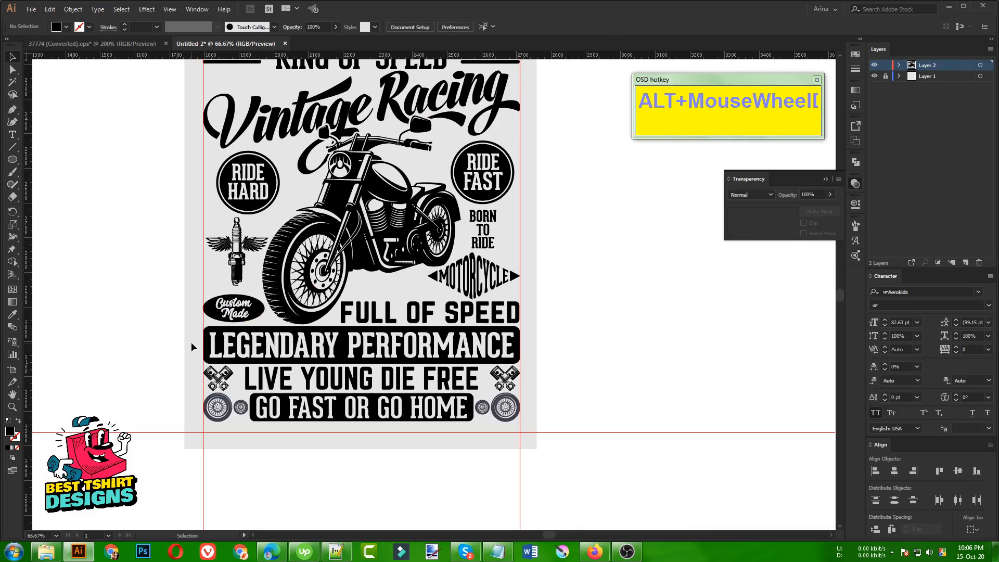
pyautogui.scroll(1, 191, 342)
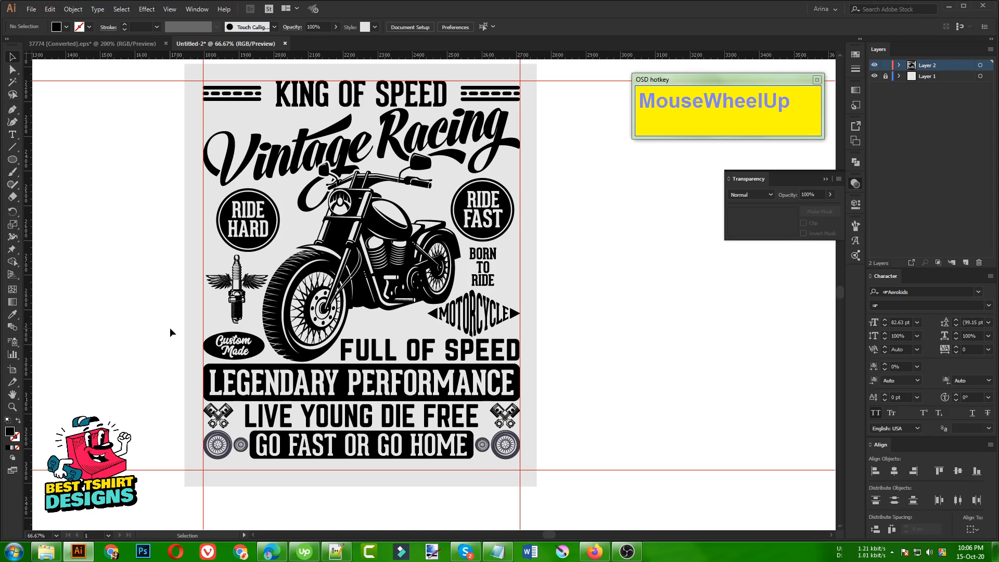
pyautogui.keyDown('alt'); pyautogui.scroll(-1, 368, 366); pyautogui.keyUp('alt')
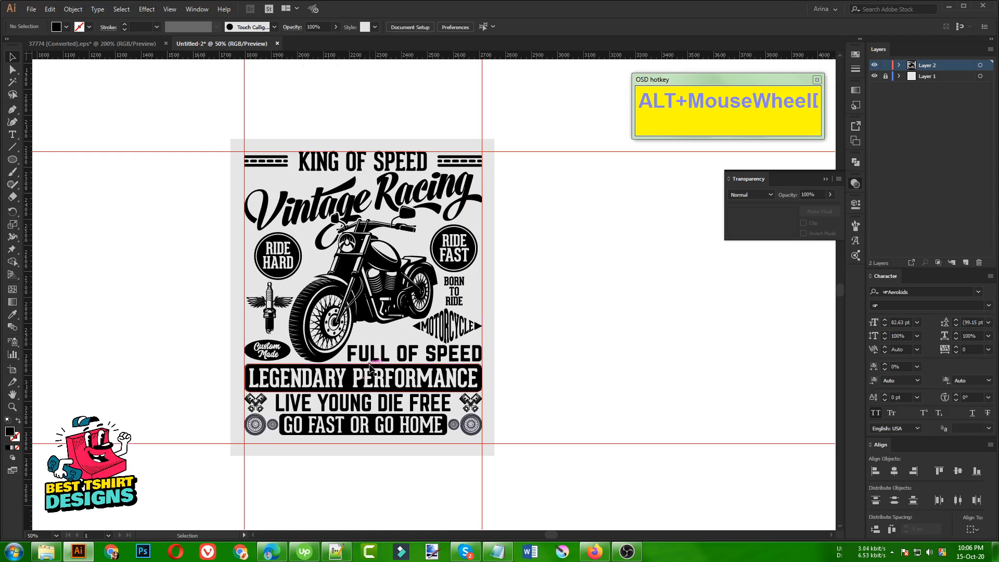
pyautogui.click(582, 372)
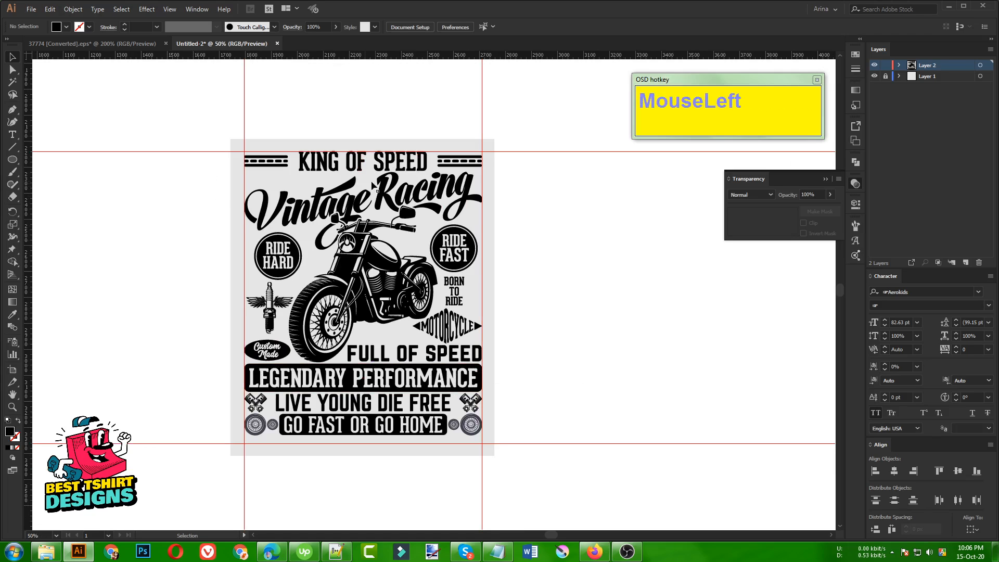
pyautogui.keyDown('alt'); pyautogui.scroll(1, 322, 173); pyautogui.keyUp('alt')
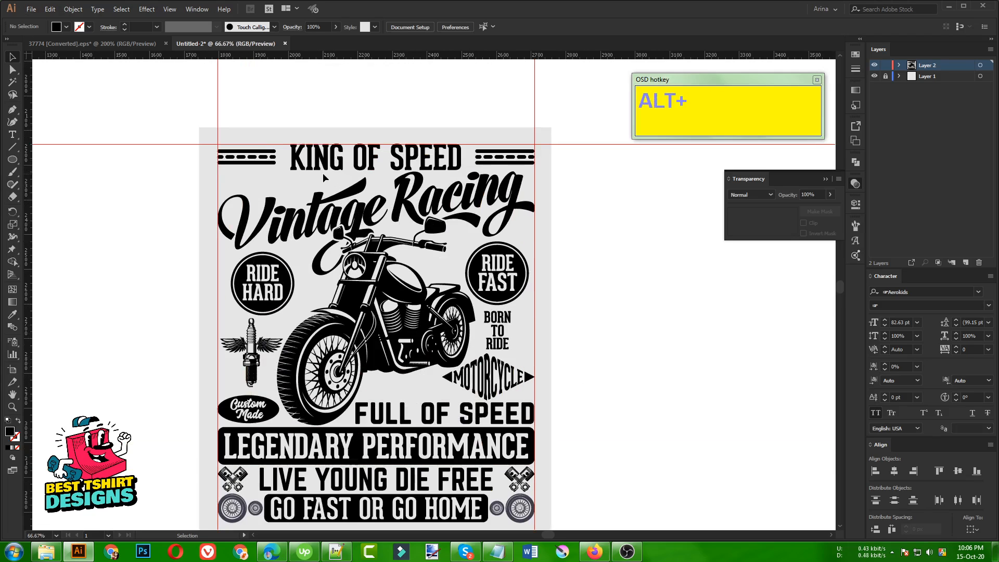
pyautogui.click(129, 285)
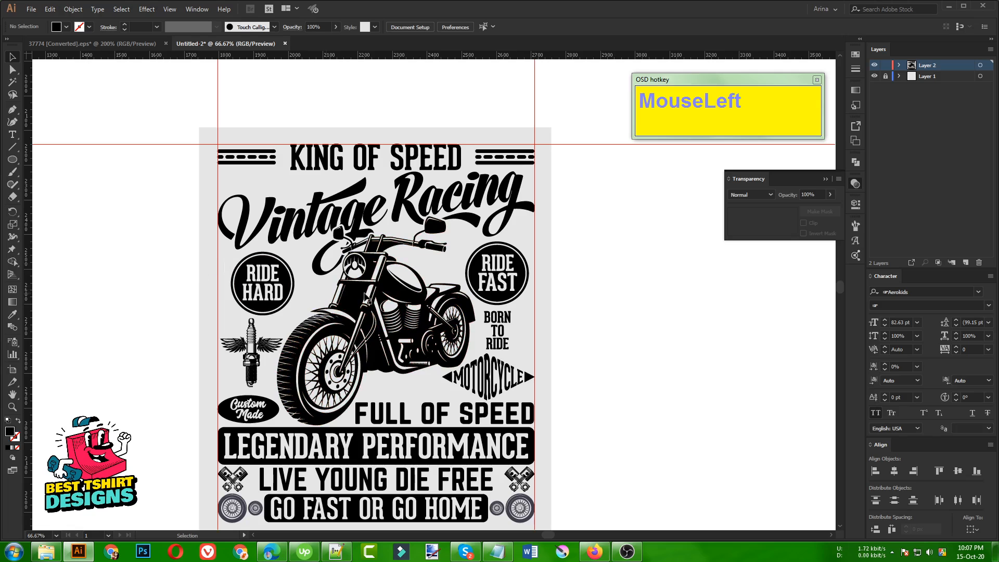
pyautogui.scroll(-1, 404, 379)
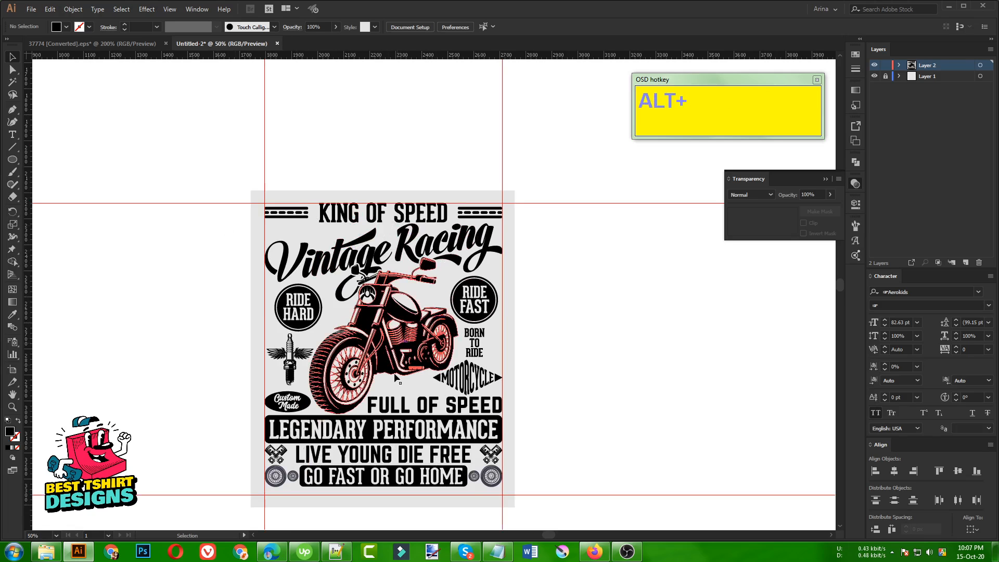
pyautogui.click(393, 391)
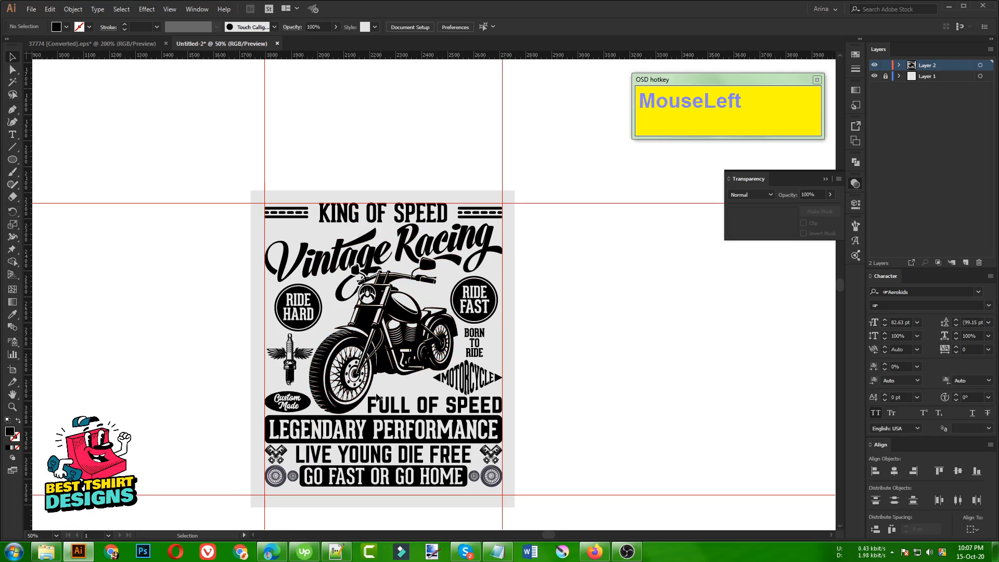
# Scale the FULL OF SPEED text down proportionally about its centre, leaving room at both ends.
pyautogui.scroll(3, 456, 412)
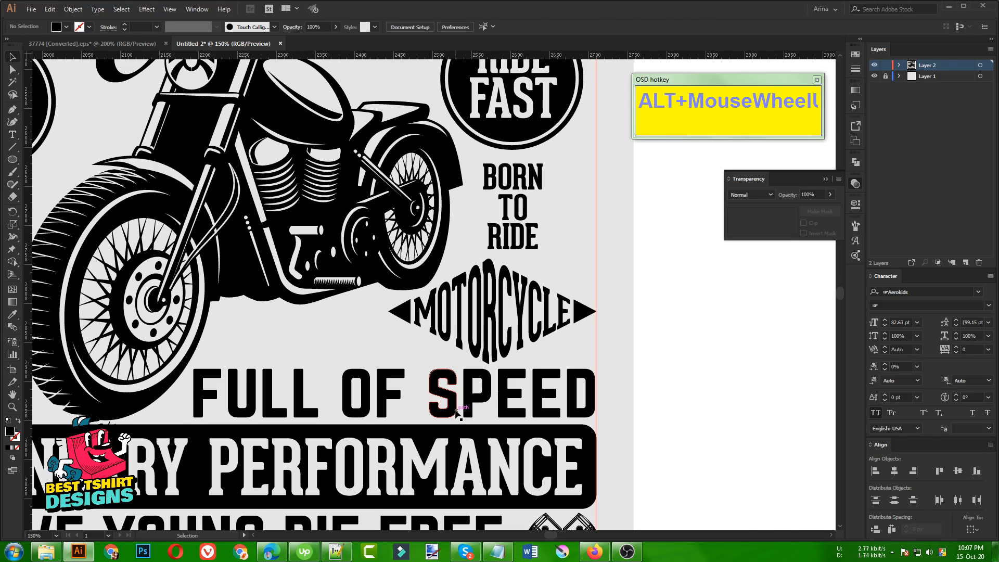
pyautogui.click(456, 412)
pyautogui.moveTo(596, 394); pyautogui.dragTo(554, 395)
pyautogui.click(334, 345)
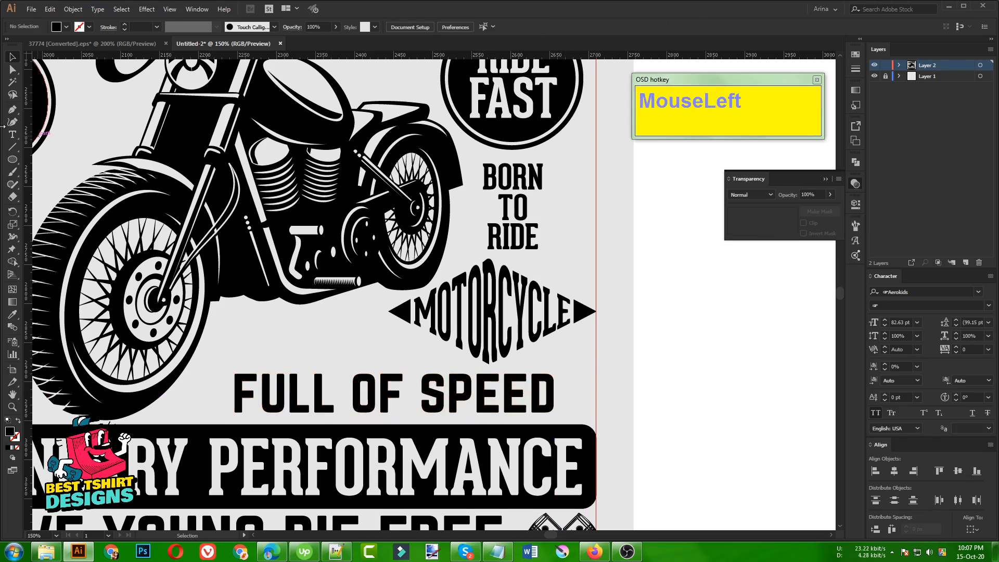
# Draw a black circle about 18 px wide before FULL OF SPEED and place a copy beside it on its outer side.
pyautogui.click(12, 160)
pyautogui.scroll(1, 202, 395)
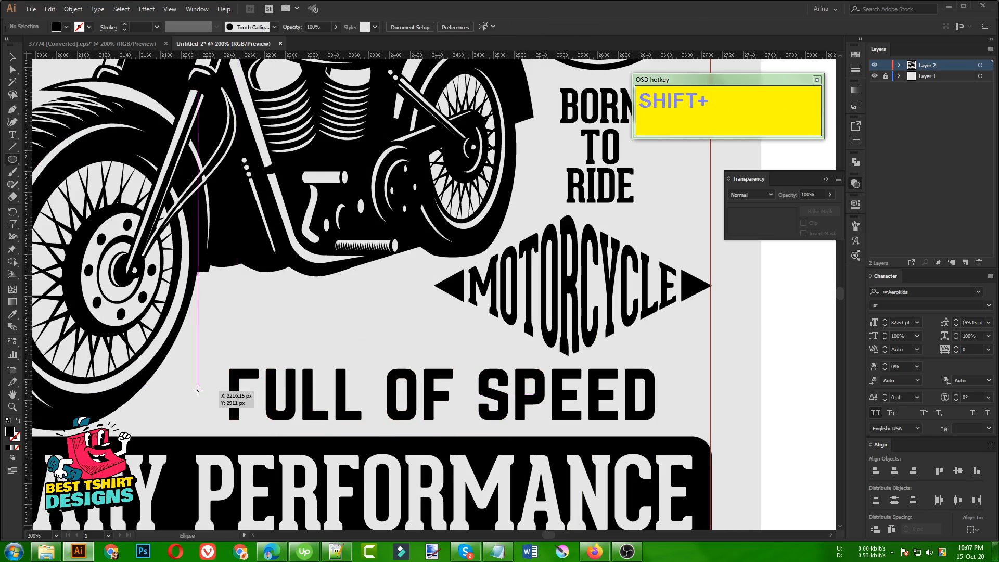
pyautogui.moveTo(197, 390)
pyautogui.mouseDown()
pyautogui.moveTo(216, 409)
pyautogui.moveTo(186, 399)
pyautogui.mouseUp()
pyautogui.hotkey('shift', 'v')
pyautogui.click(207, 401)
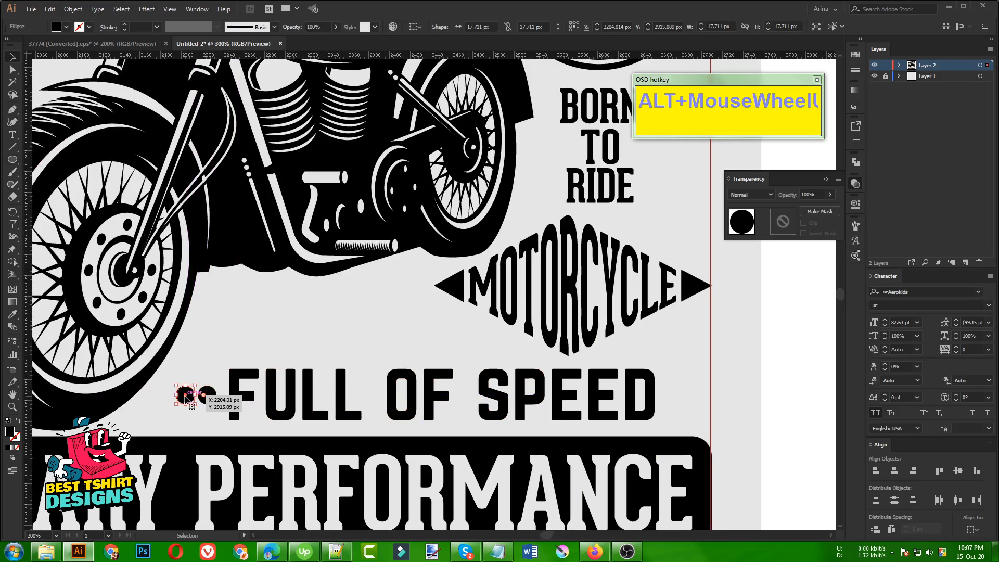
# Shrink the outer circle proportionally about its centre so it is smaller than the one next to the text.
pyautogui.scroll(3, 198, 396)
pyautogui.keyDown('shift'); pyautogui.click(203, 393); pyautogui.keyUp('shift')
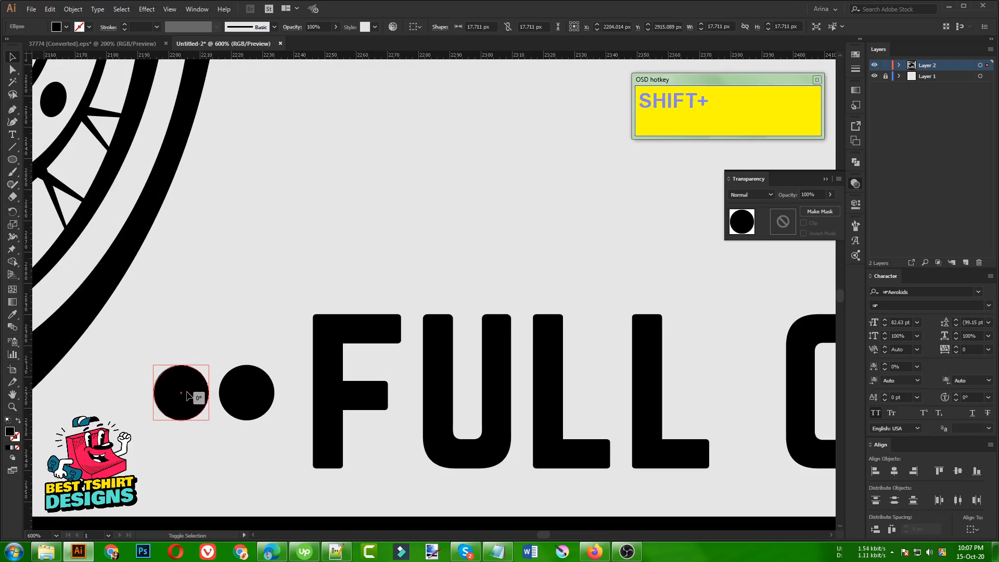
pyautogui.moveTo(206, 393); pyautogui.dragTo(568, 397)
pyautogui.click(176, 399)
# Copy the two dots to the other end of FULL OF SPEED and reflect the copy so the smaller dot is outermost.
pyautogui.scroll(-4, 183, 394)
pyautogui.scroll(-1, 183, 395)
pyautogui.keyDown('shift'); pyautogui.click(198, 395); pyautogui.keyUp('shift')
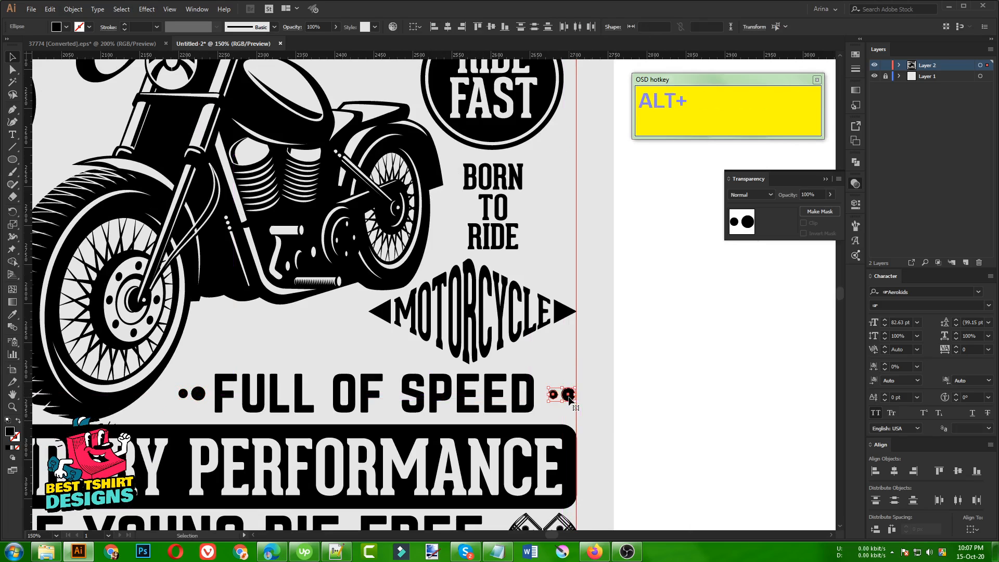
pyautogui.rightClick(569, 398)
pyautogui.moveTo(609, 337)
pyautogui.click(704, 370)
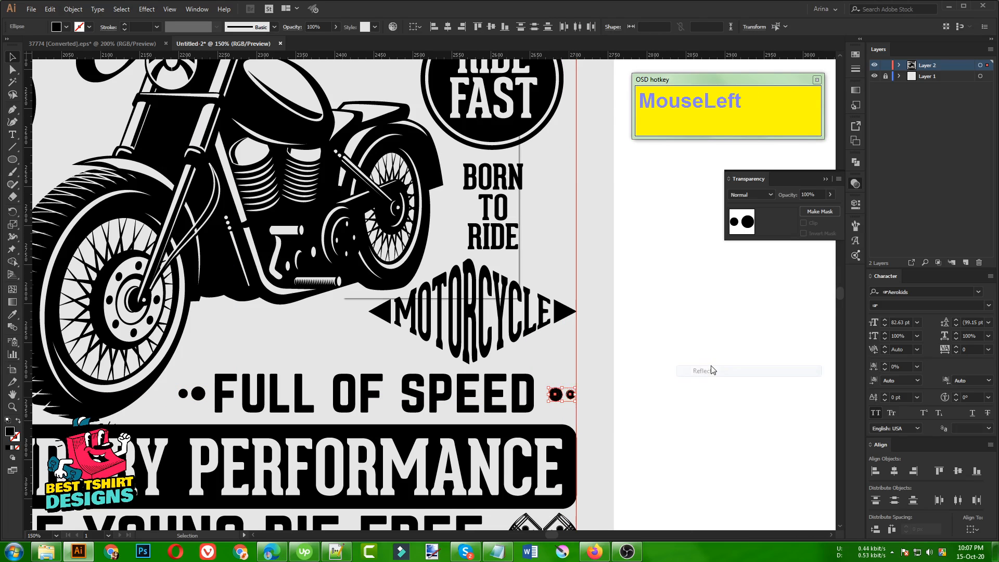
pyautogui.click(431, 274)
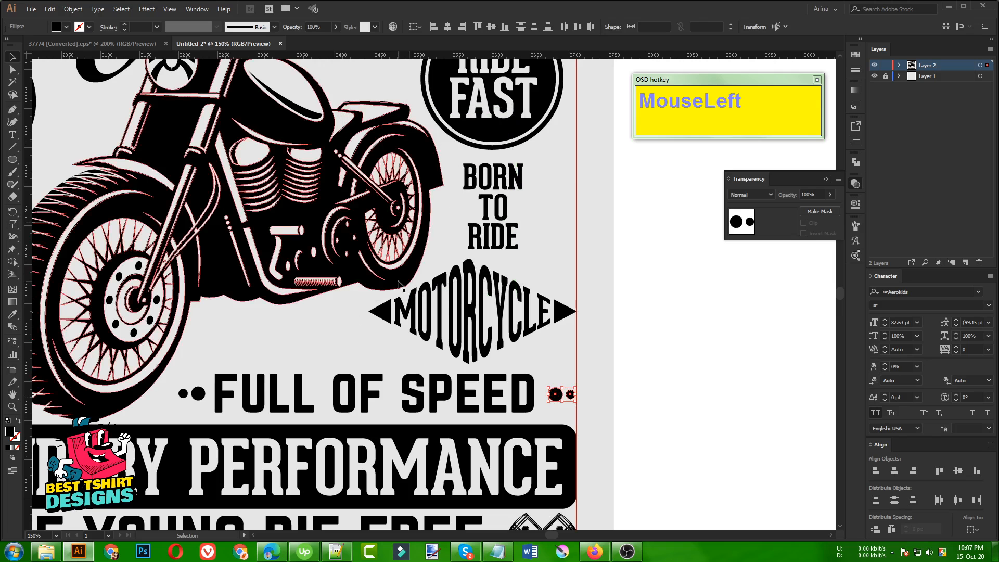
# Group each pair of dots, then align both pairs and FULL OF SPEED on their vertical centres and distribute them evenly horizontally.
pyautogui.hotkey('ctrl', 'g')
pyautogui.click(182, 393)
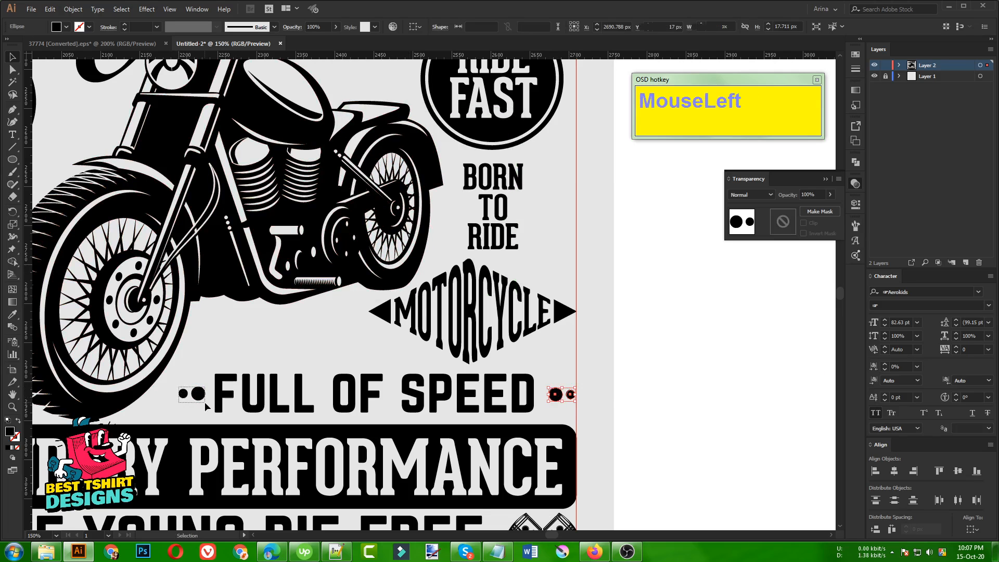
pyautogui.keyDown('shift'); pyautogui.click(570, 395); pyautogui.keyUp('shift')
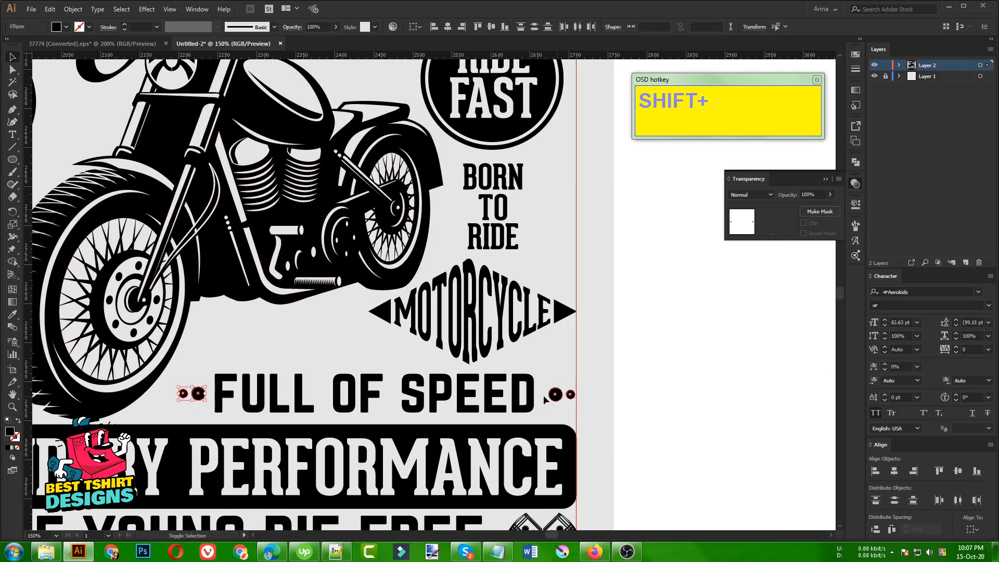
pyautogui.keyDown('shift'); pyautogui.click(375, 392); pyautogui.keyUp('shift')
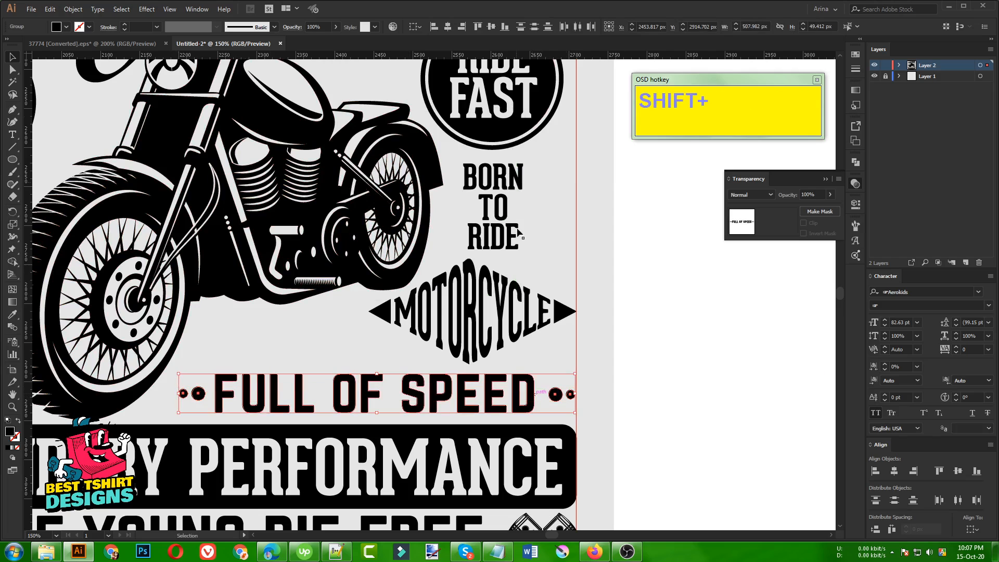
pyautogui.click(491, 27)
pyautogui.click(578, 27)
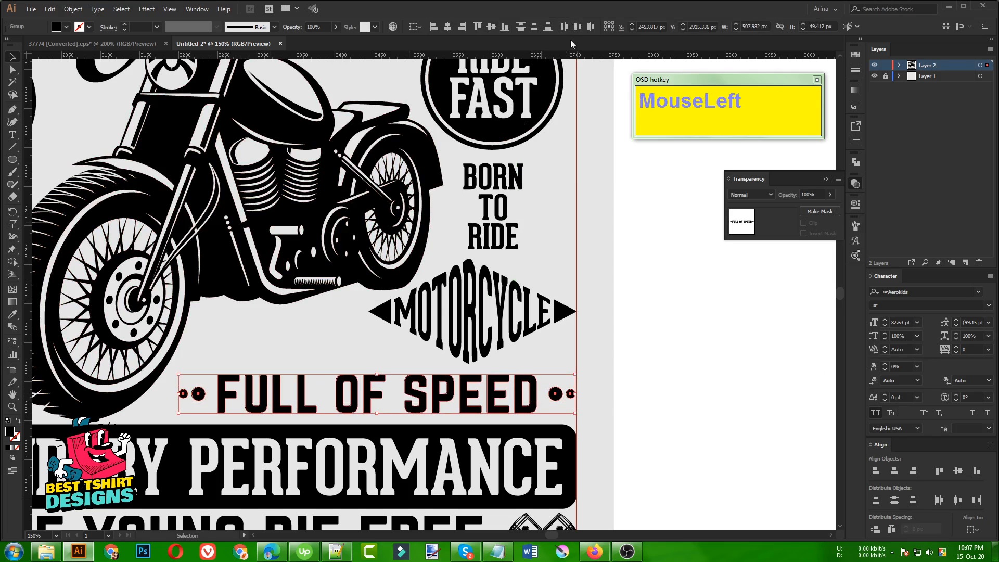
pyautogui.click(609, 337)
# Put away the transparency settings and examine the complete T-shirt graphic at an enlarged view.
pyautogui.scroll(-1, 384, 345)
pyautogui.scroll(-1, 384, 344)
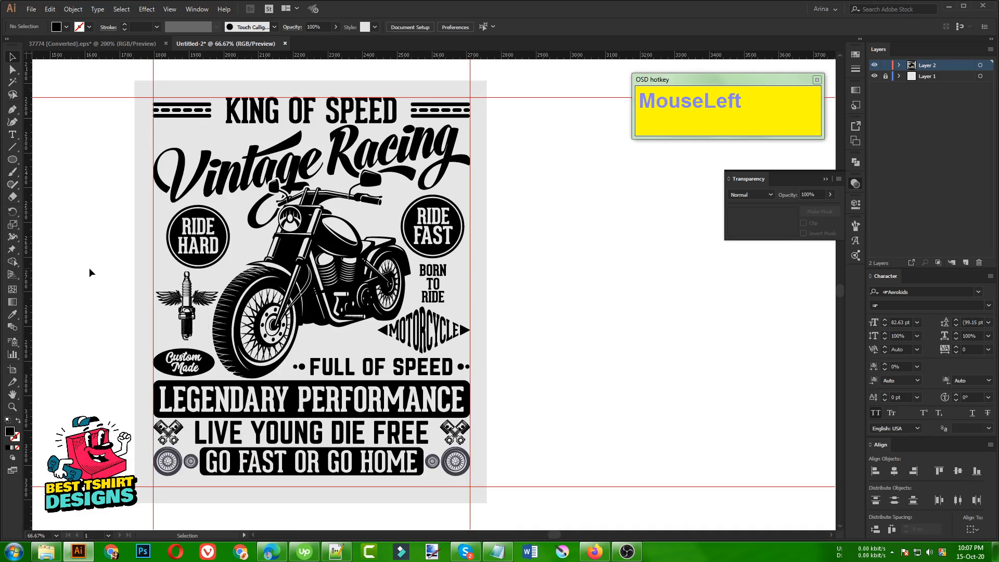
pyautogui.click(13, 406)
pyautogui.moveTo(139, 82); pyautogui.dragTo(479, 499)
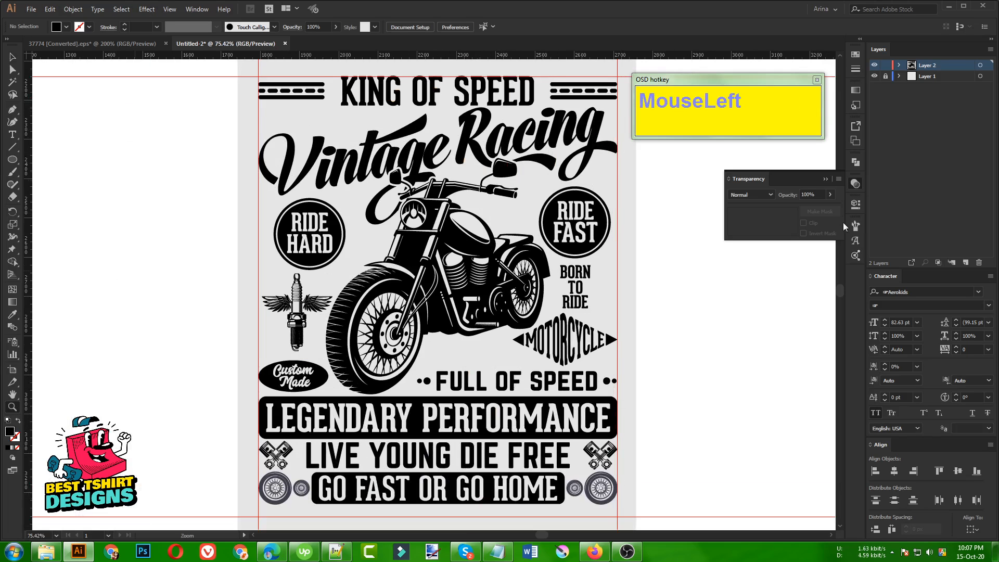
pyautogui.click(860, 188)
pyautogui.moveTo(750, 86); pyautogui.dragTo(133, 98)
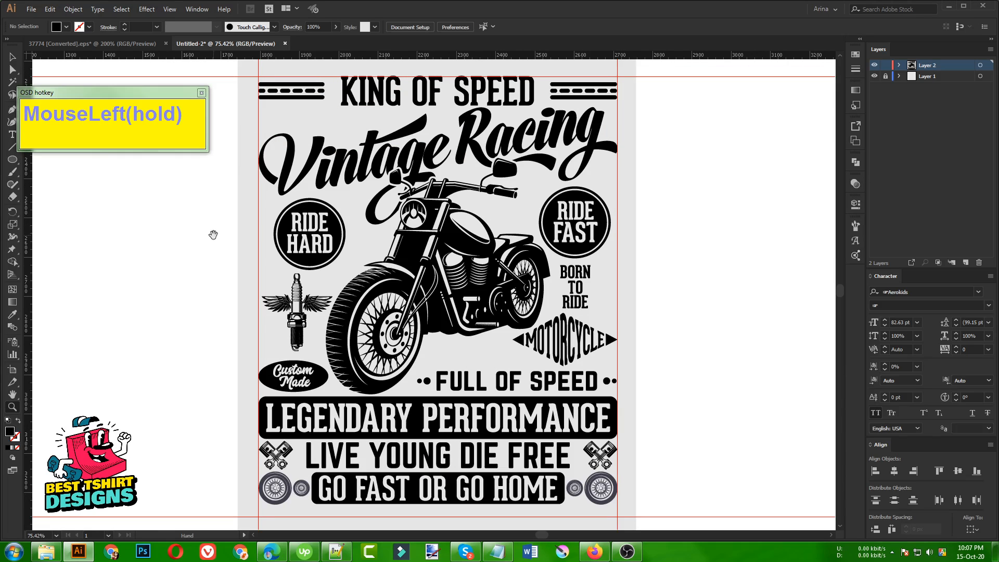
pyautogui.click(12, 57)
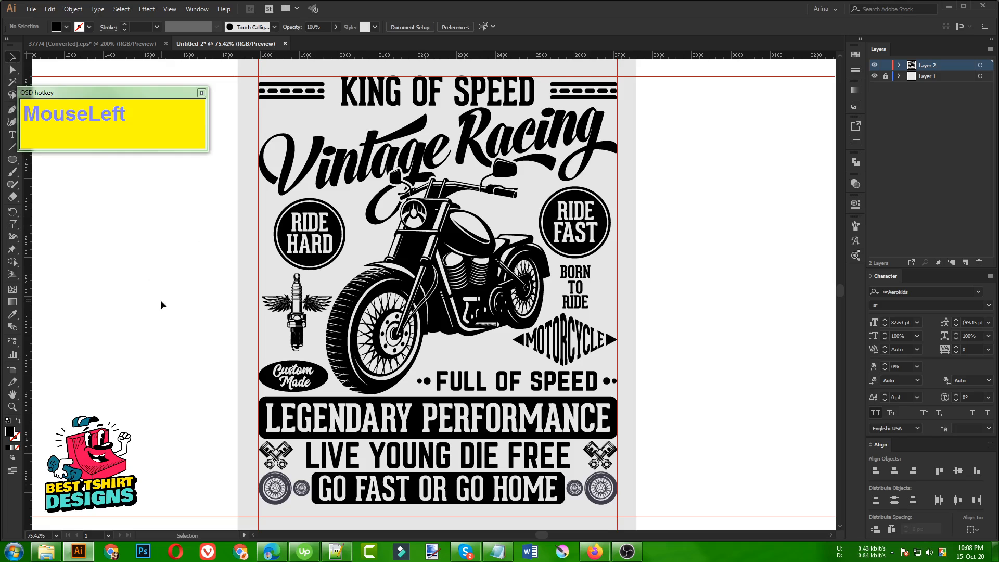
pyautogui.moveTo(160, 305); pyautogui.dragTo(312, 311)
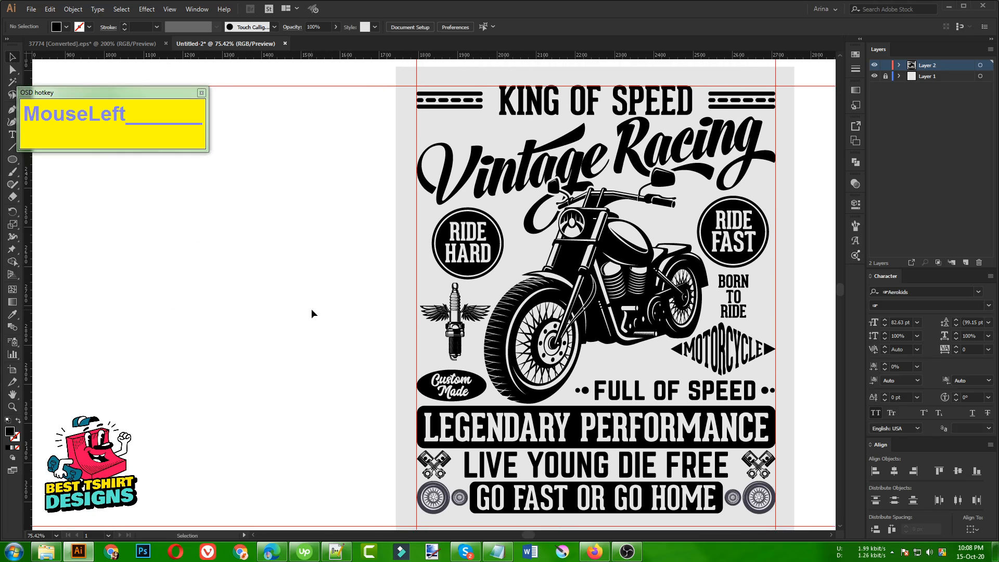